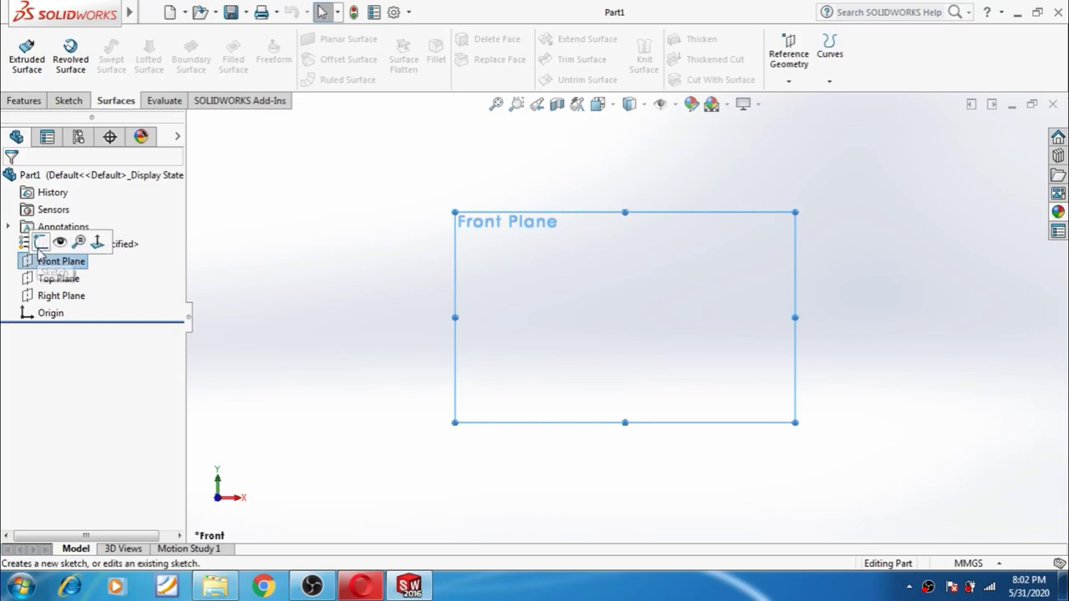
- Start a Front Plane sketch and draw a two-point spline rising upward from the origin
left_click(40, 242)
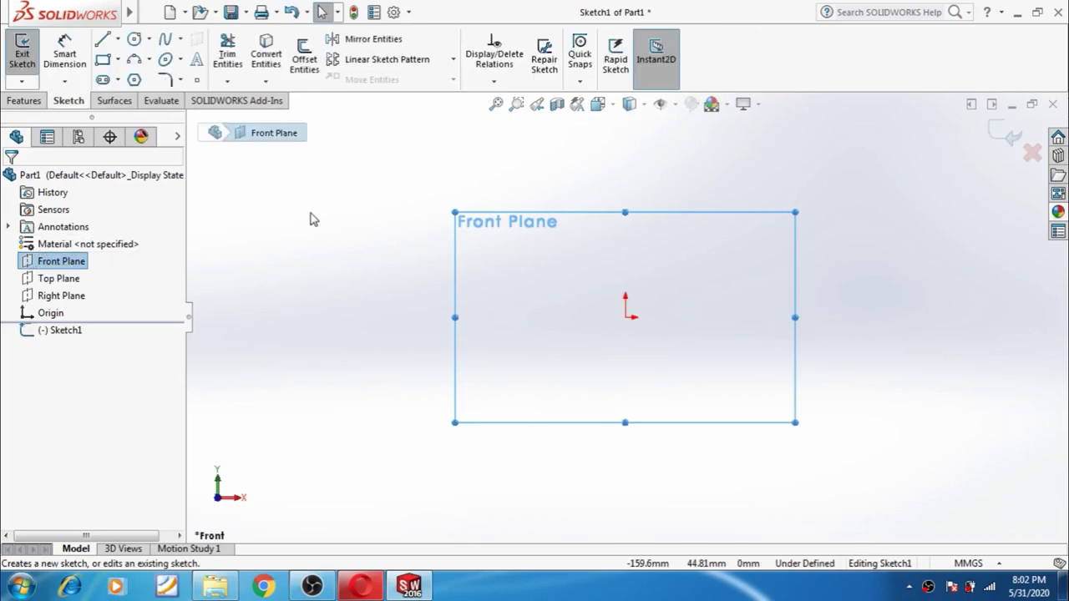
left_click(166, 39)
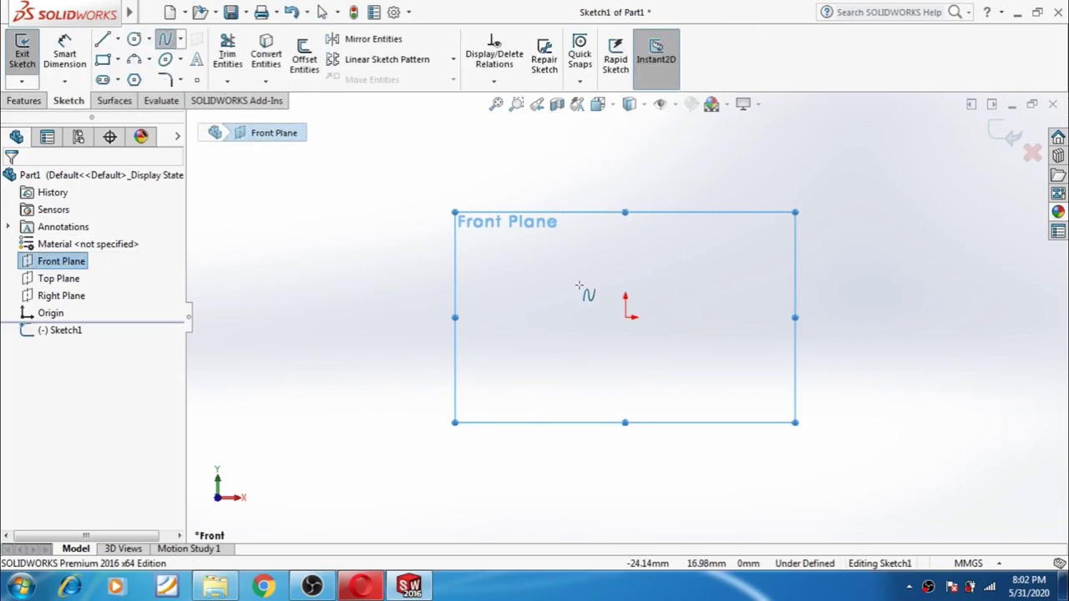
scroll(625, 310, "up", 1)
scroll(690, 211, "down", 1)
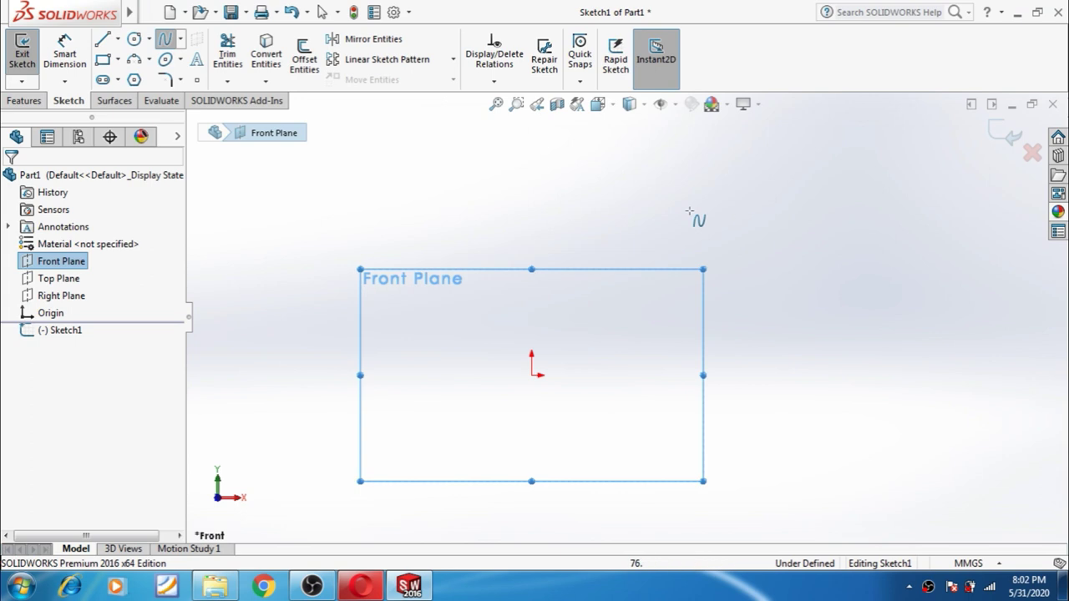
left_click(531, 375)
left_click(539, 179)
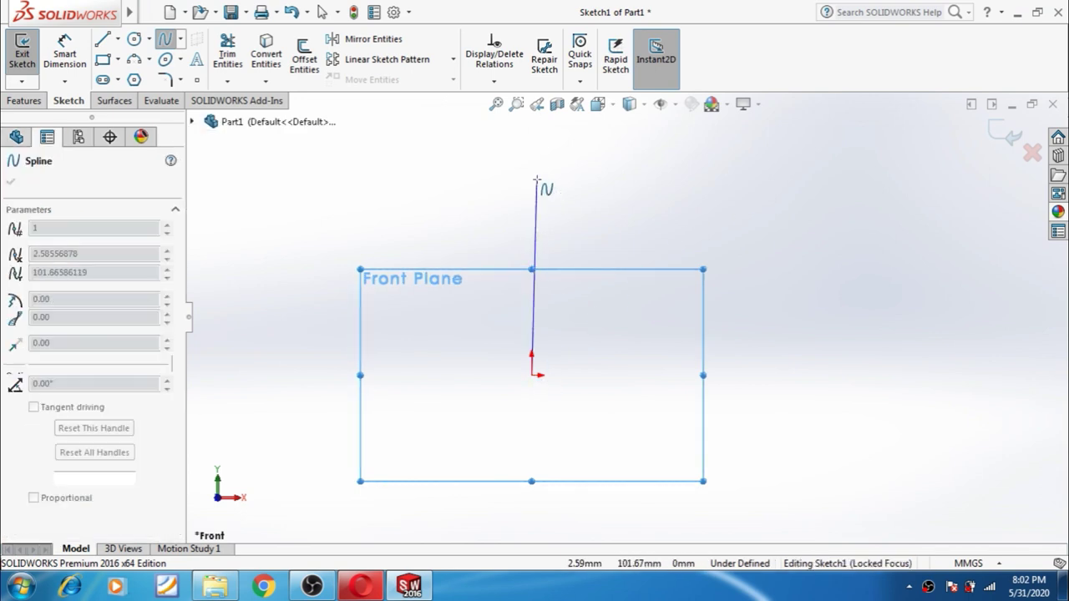
double_click(603, 168)
key("Escape")
- Drag the spline's tangent handles and nudge its top endpoint to form a gentle S-curve
left_click(595, 210)
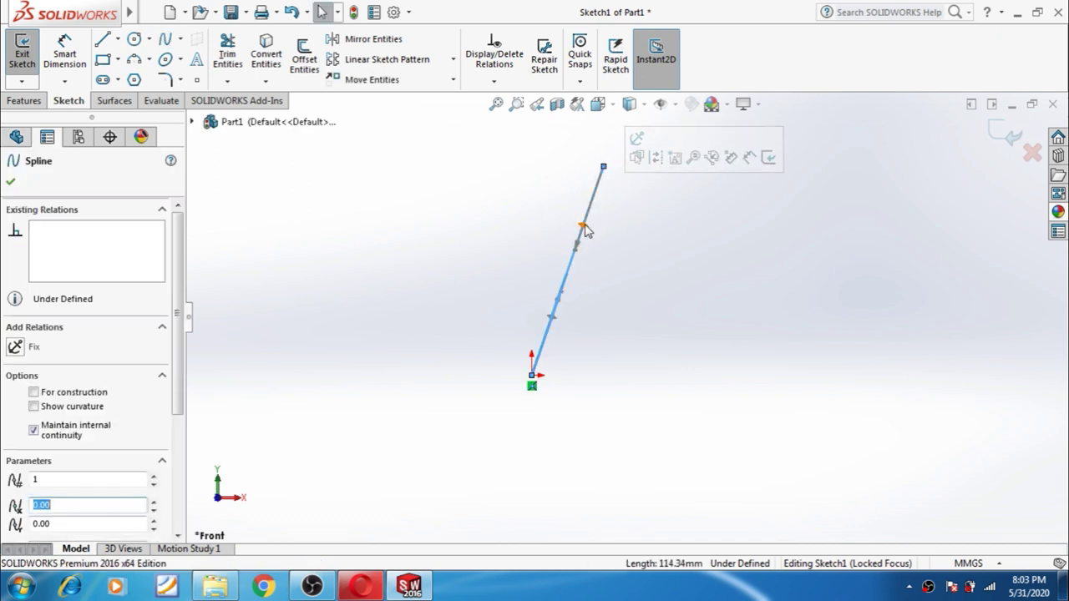
left_click_drag(584, 231, 601, 238)
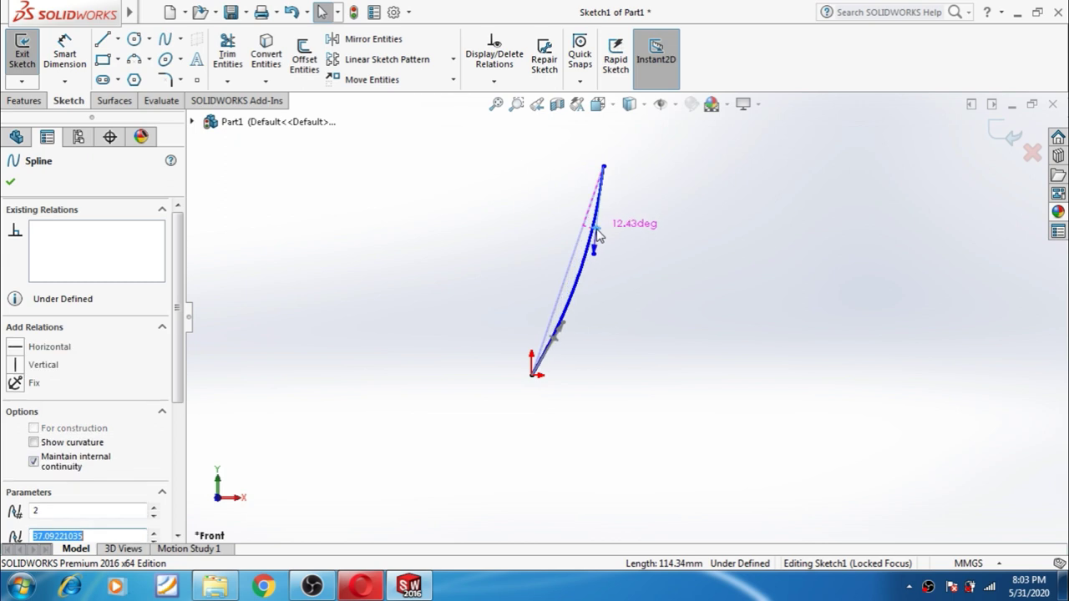
left_click_drag(556, 343, 538, 340)
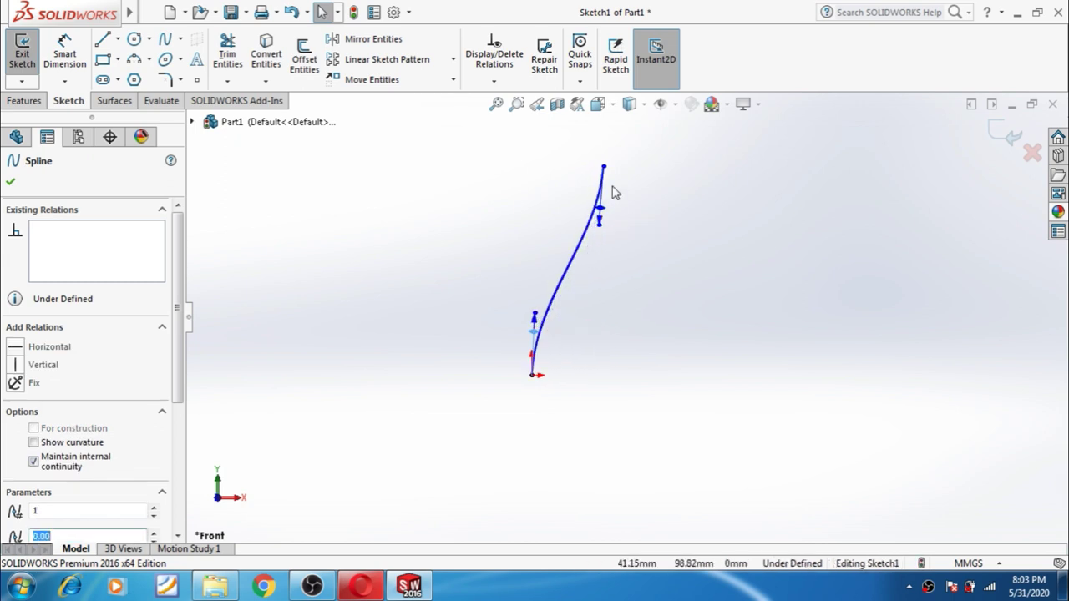
left_click(603, 166)
left_click_drag(591, 155, 592, 151)
left_click(624, 300)
scroll(613, 249, "up", 1)
scroll(612, 242, "down", 2)
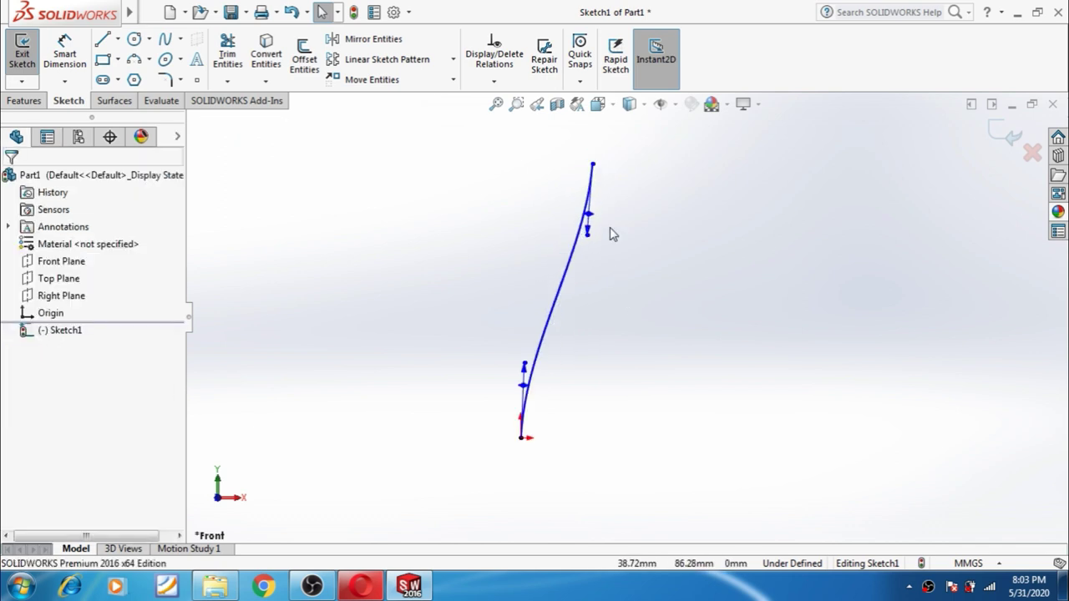
scroll(593, 398, "down", 1)
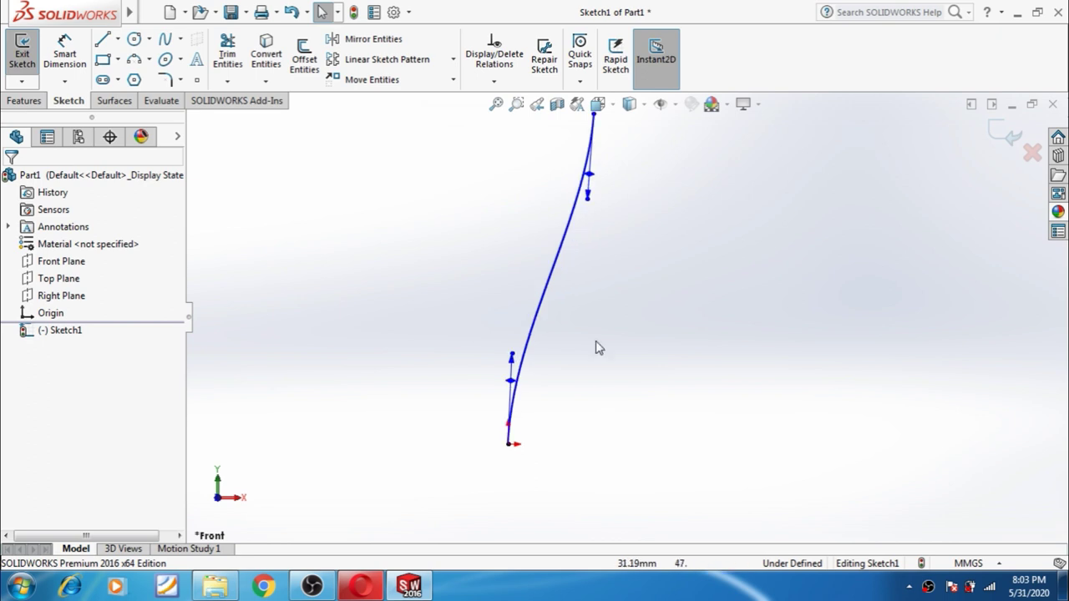
left_click(590, 178)
scroll(600, 252, "up", 1)
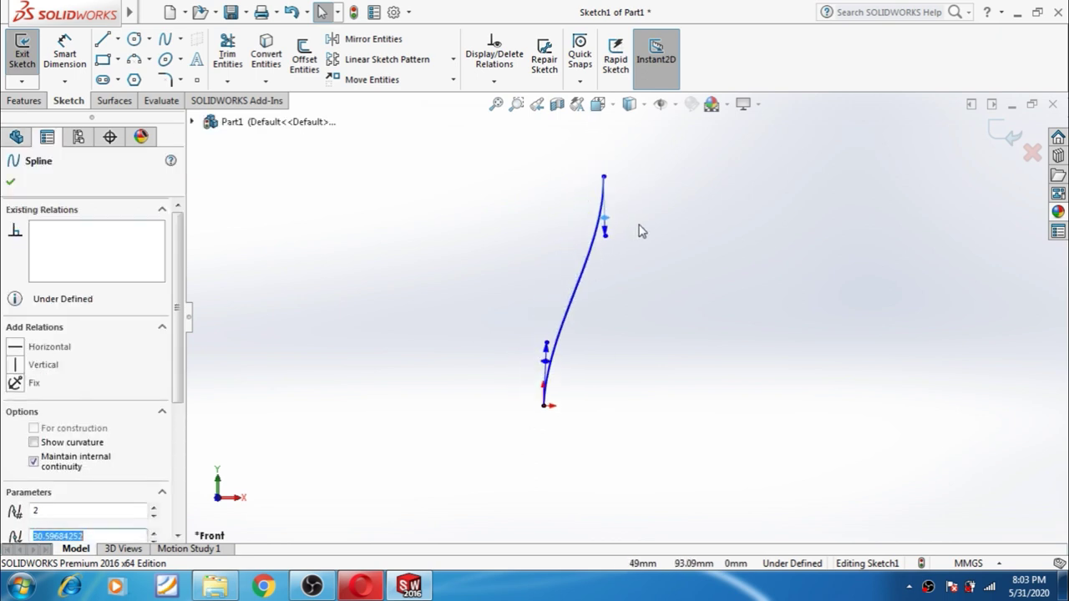
scroll(644, 236, "down", 1)
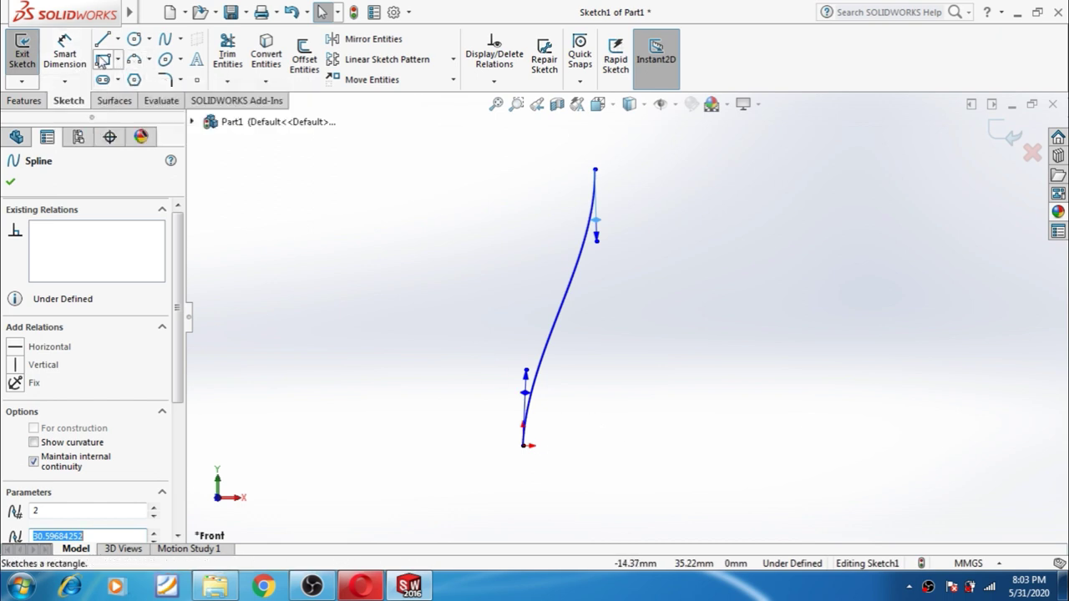
- Dimension the spline's vertical height, origin to top endpoint, as 150 mm and exit the sketch
left_click(64, 51)
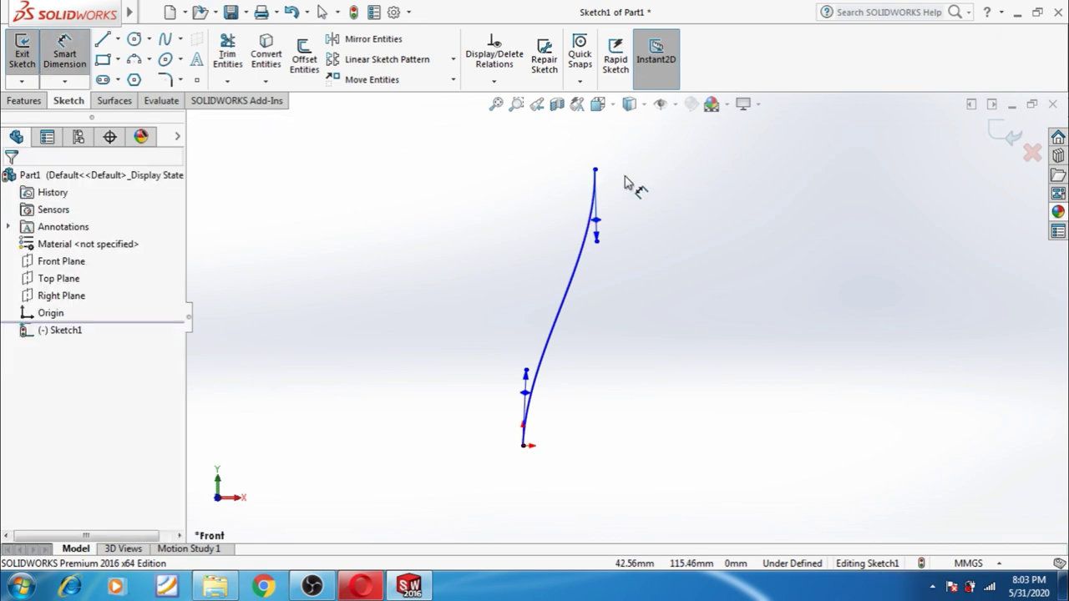
left_click(595, 171)
left_click(523, 446)
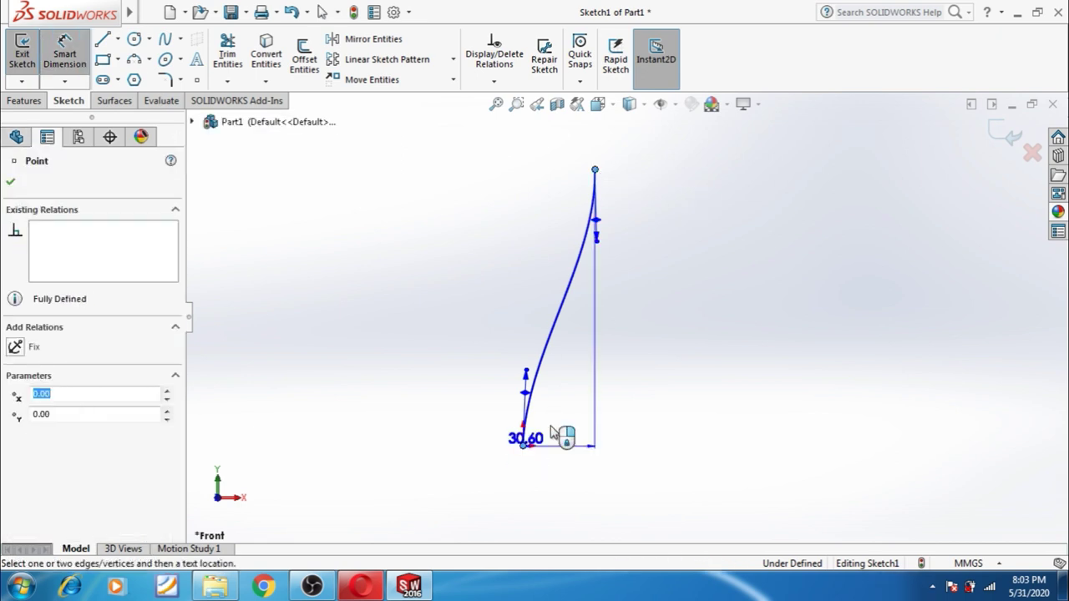
left_click(660, 392)
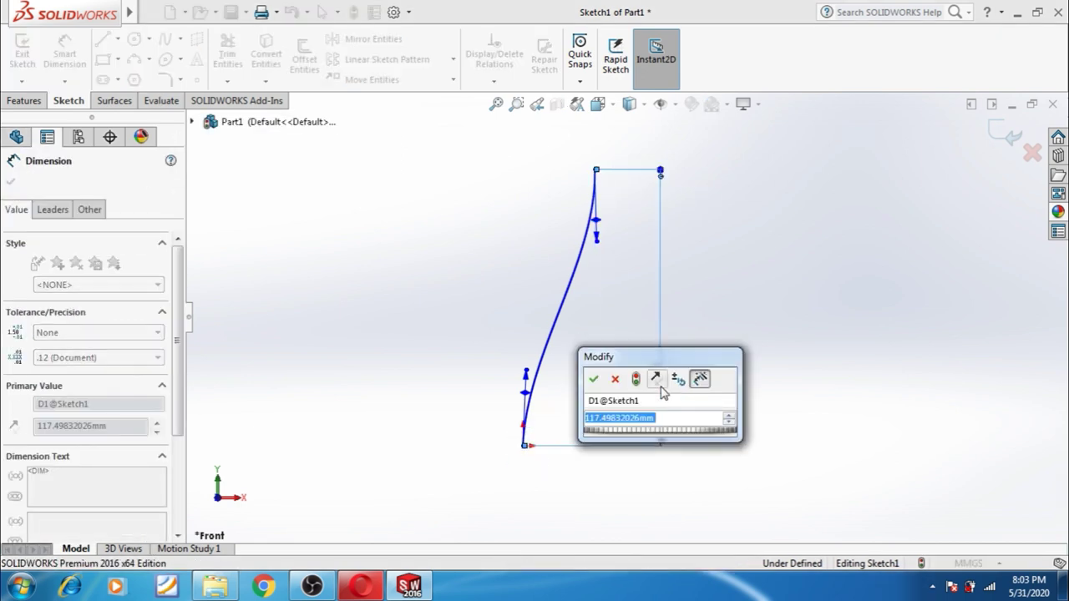
type("150")
key("Return")
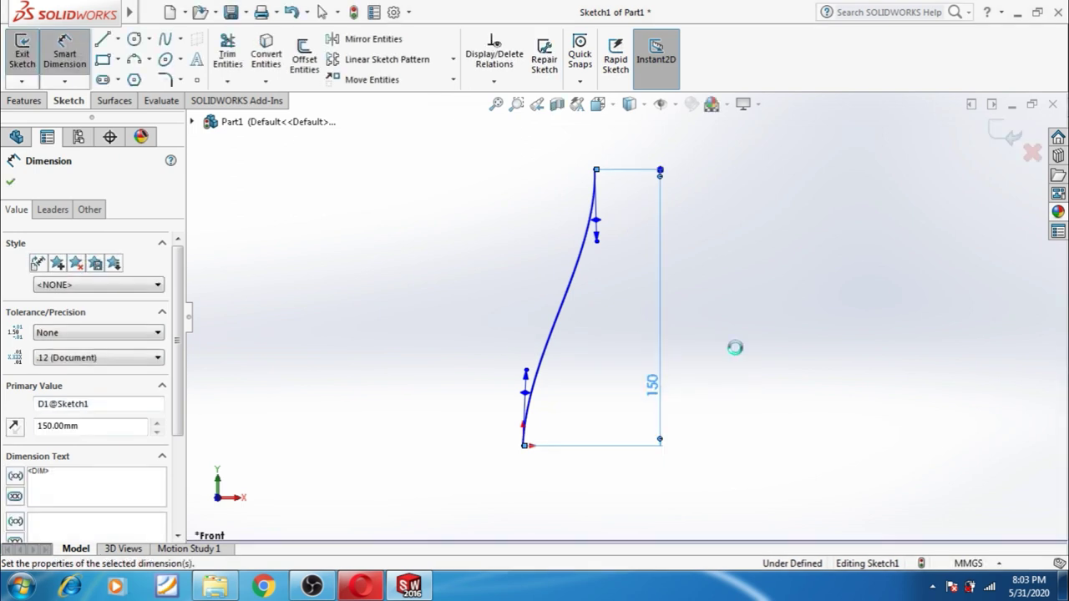
left_click(777, 357)
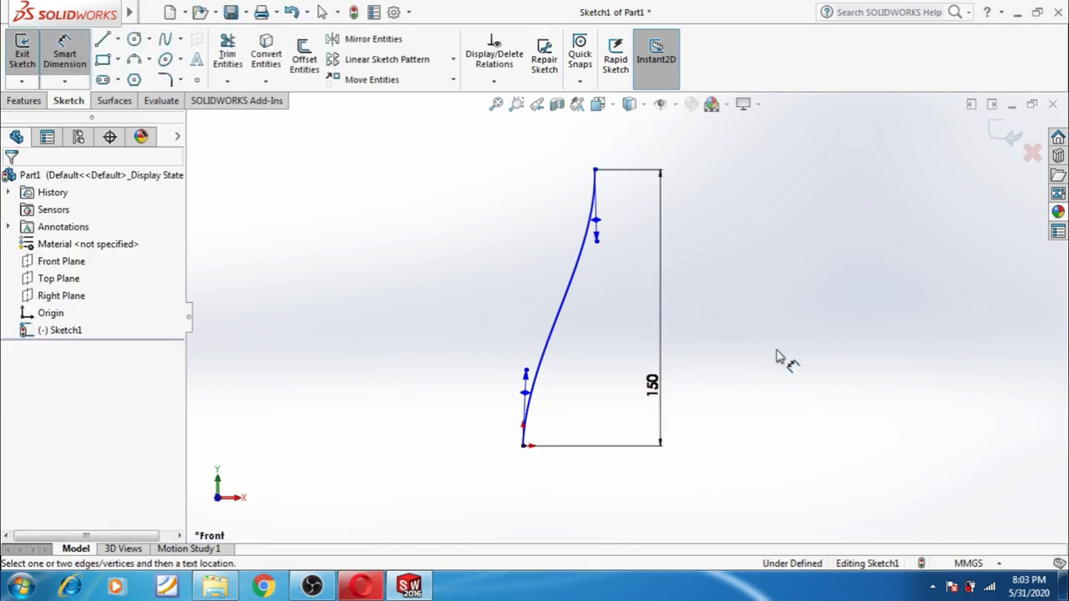
left_click(1008, 136)
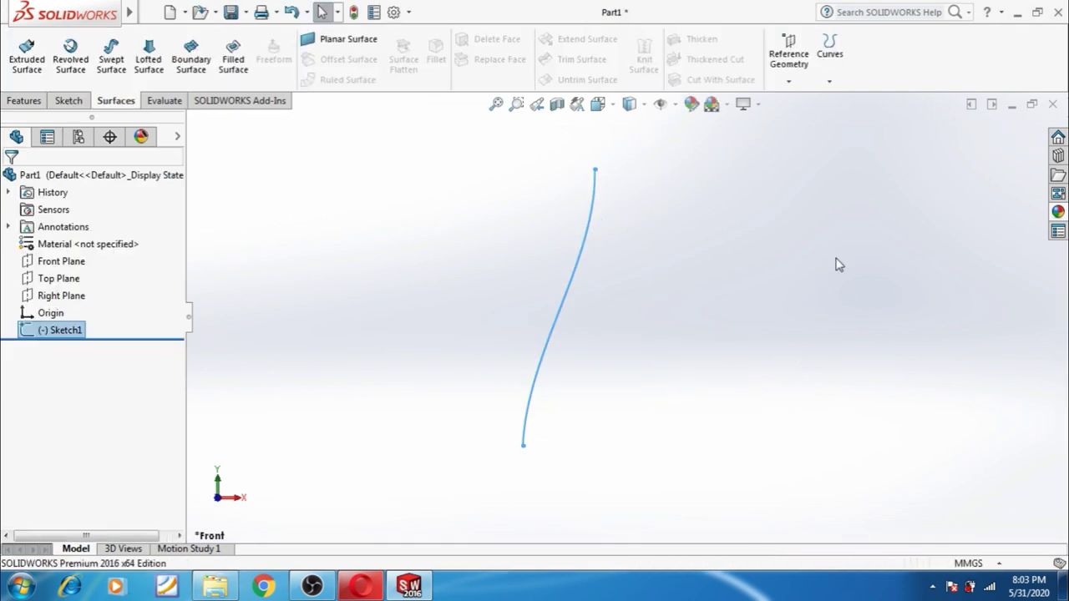
- Start a sketch on the Top Plane and draw a circle centred on the origin
left_click(35, 282)
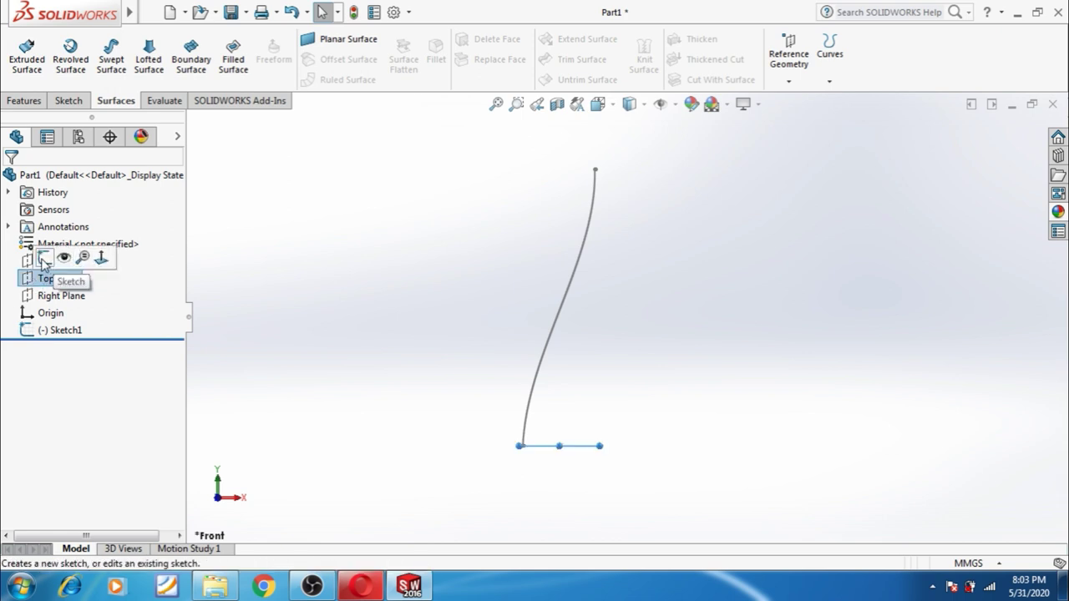
left_click(44, 259)
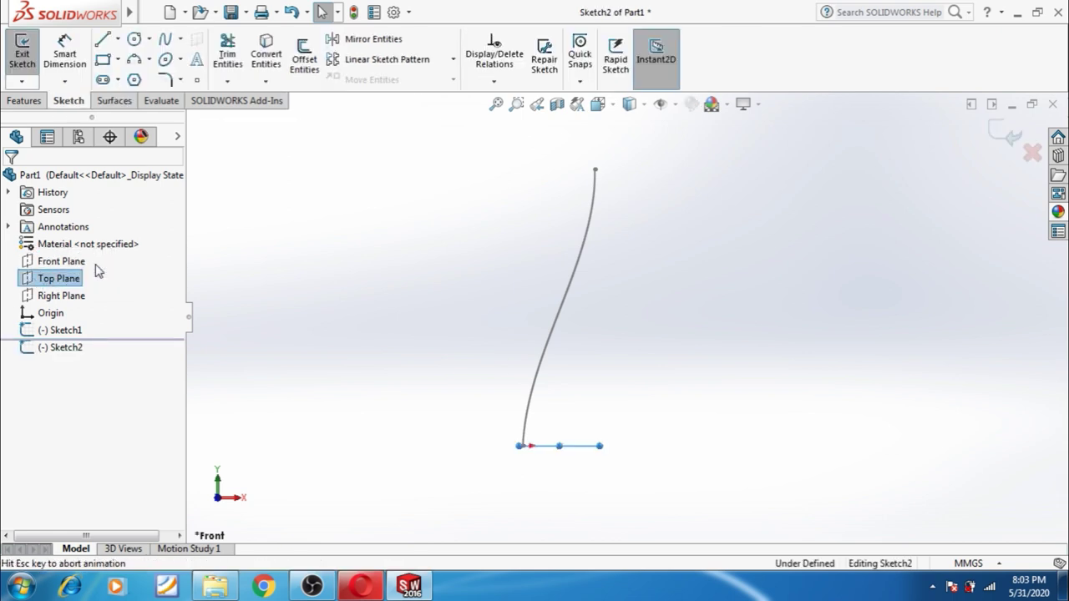
left_click(134, 39)
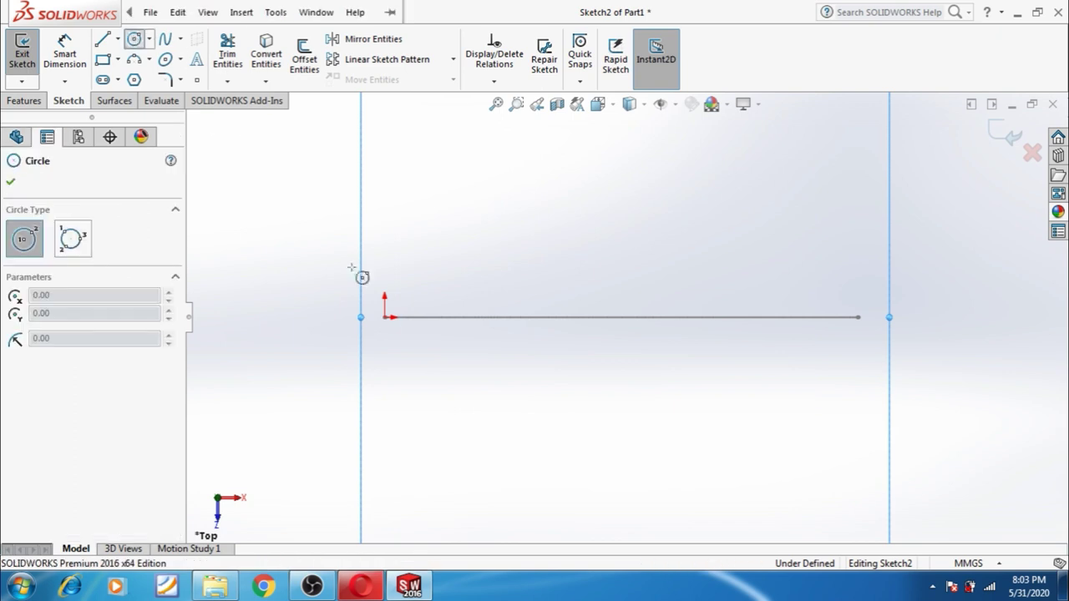
left_click(384, 317)
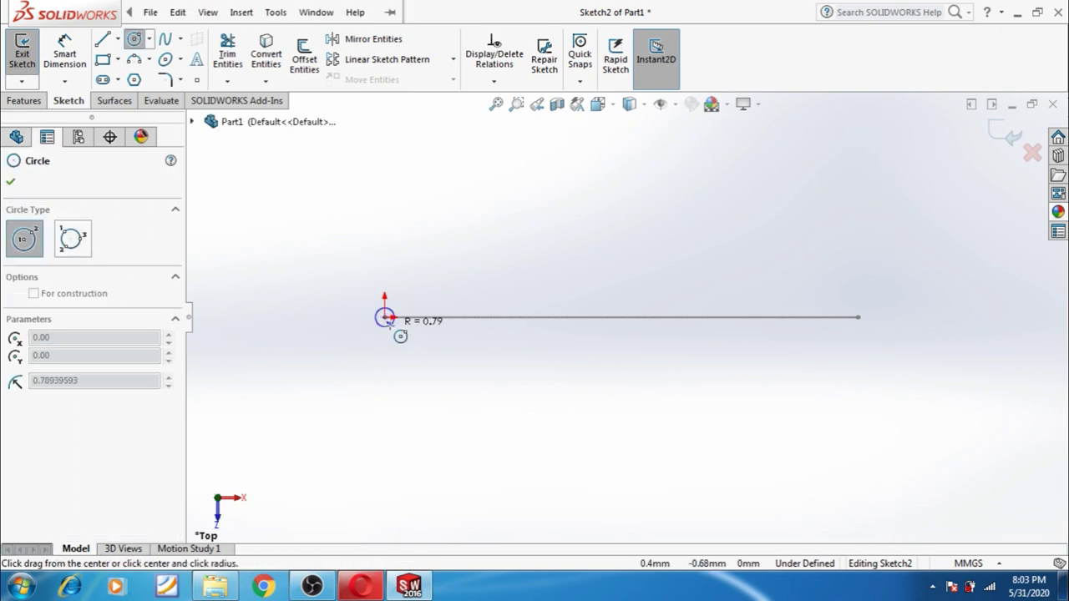
left_click(388, 322)
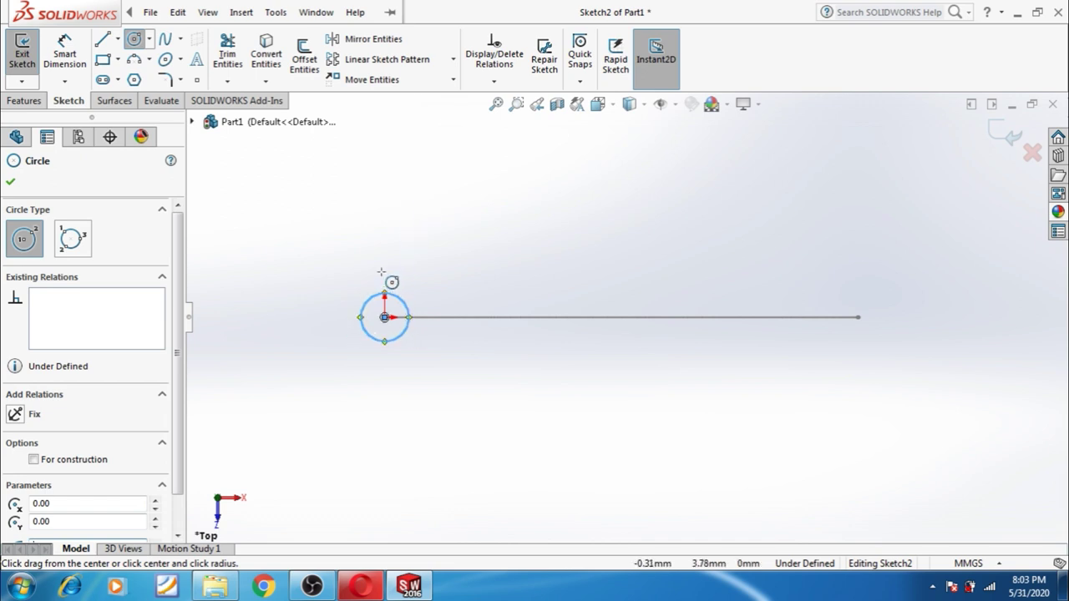
- Dimension the circle's diameter to 2 mm and exit the sketch
key("d")
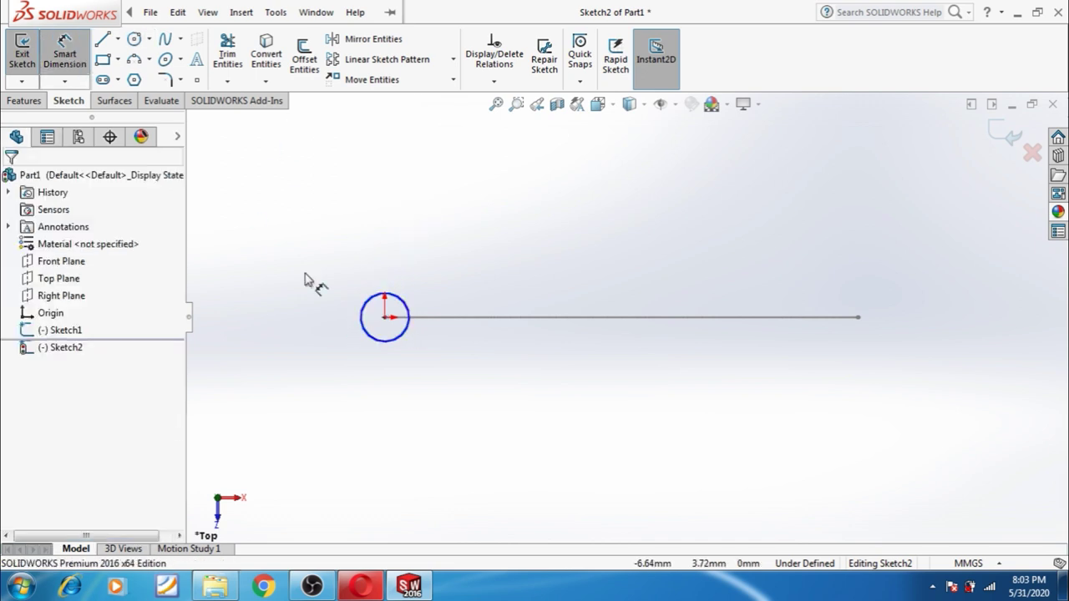
left_click(362, 316)
left_click(346, 313)
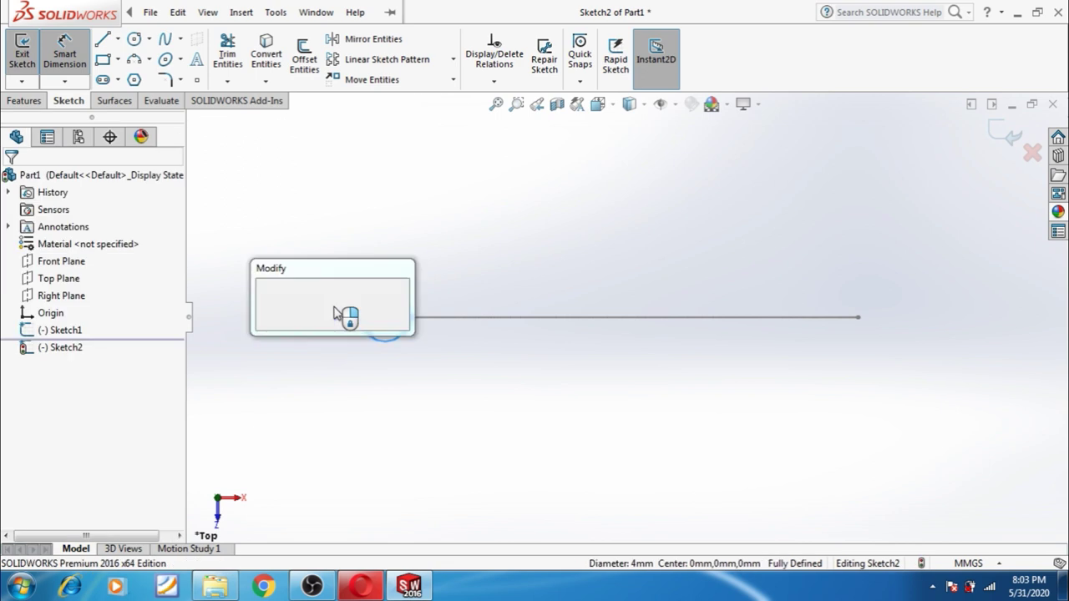
type("2")
key("Return")
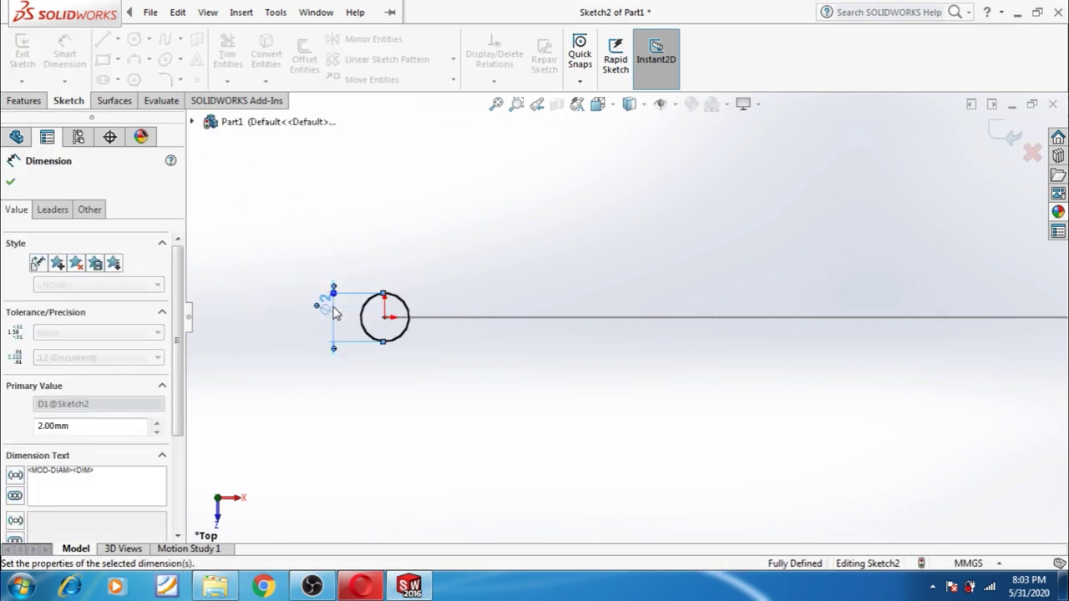
left_click(293, 247)
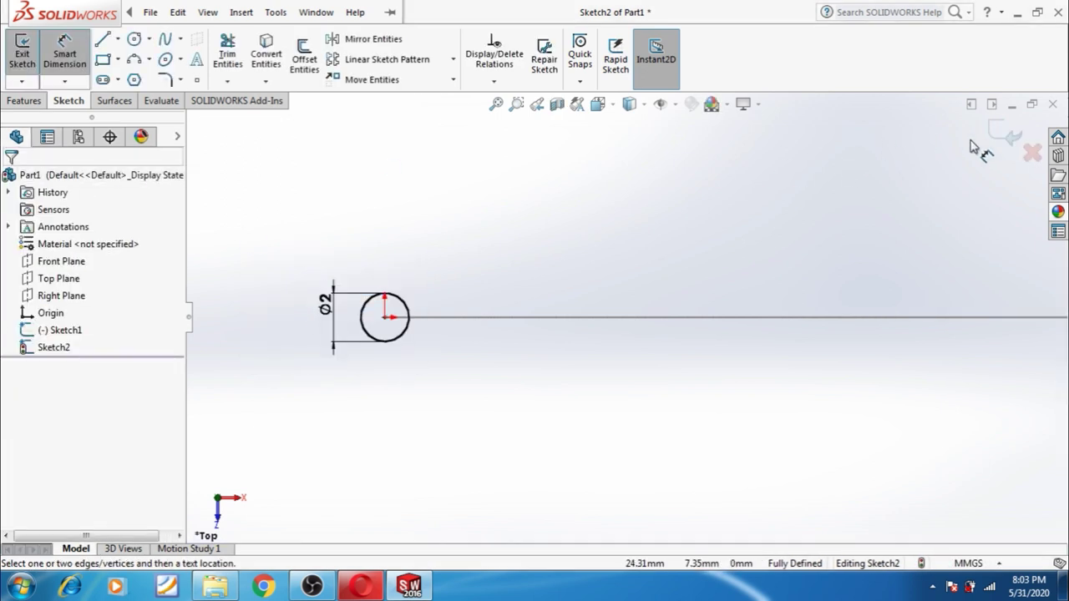
left_click(997, 134)
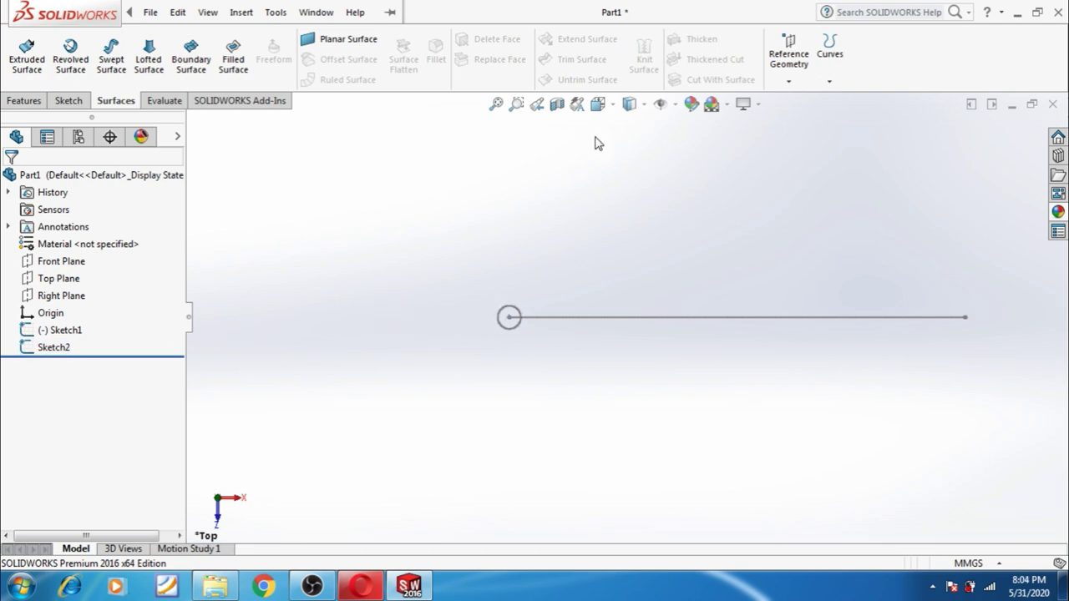
- Sweep the 2 mm circle profile along the Sketch1 spline path as Surface-Sweep1
left_click(498, 107)
middle_click_drag(675, 408, 650, 338)
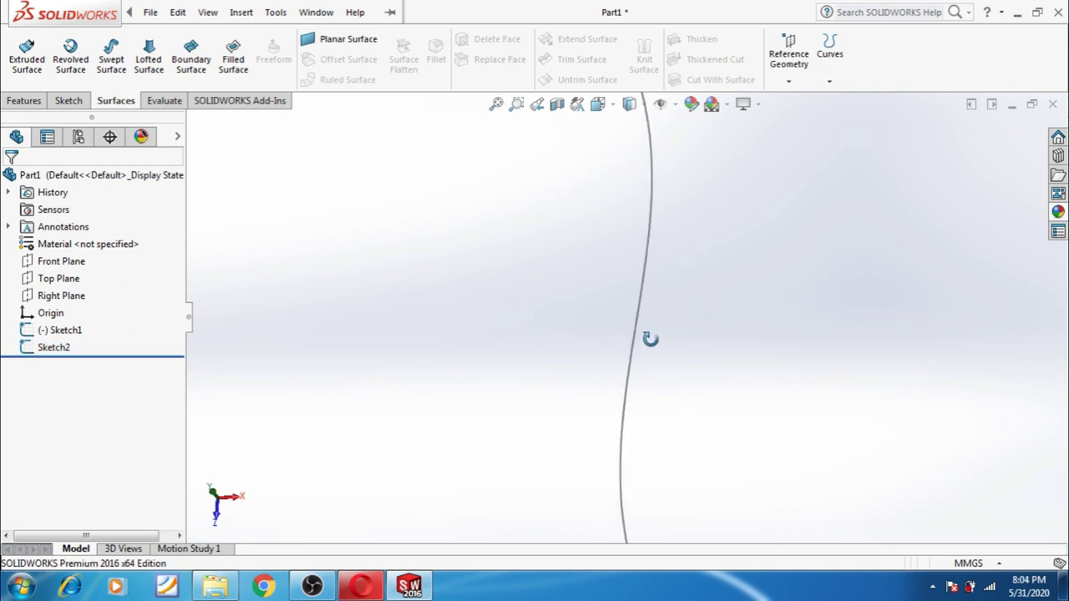
mouse_move(539, 456)
middle_mouse_down()
mouse_move(615, 410)
mouse_move(582, 415)
middle_mouse_up()
scroll(630, 324, "up", 3)
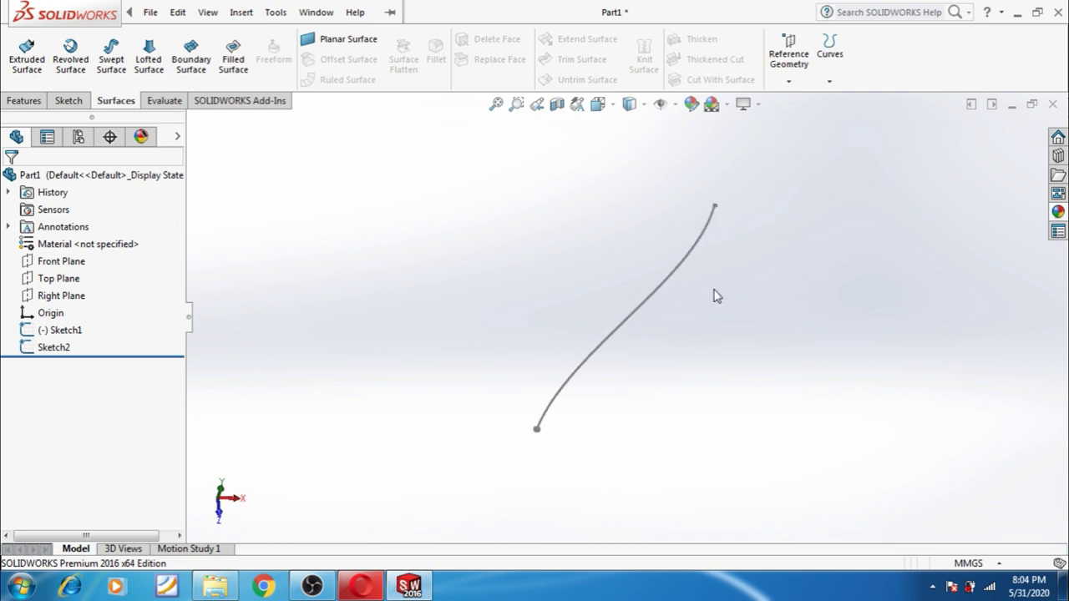
right_click(724, 292)
left_click(754, 353)
mouse_move(677, 363)
left_mouse_down()
mouse_move(658, 356)
mouse_move(663, 348)
left_mouse_up()
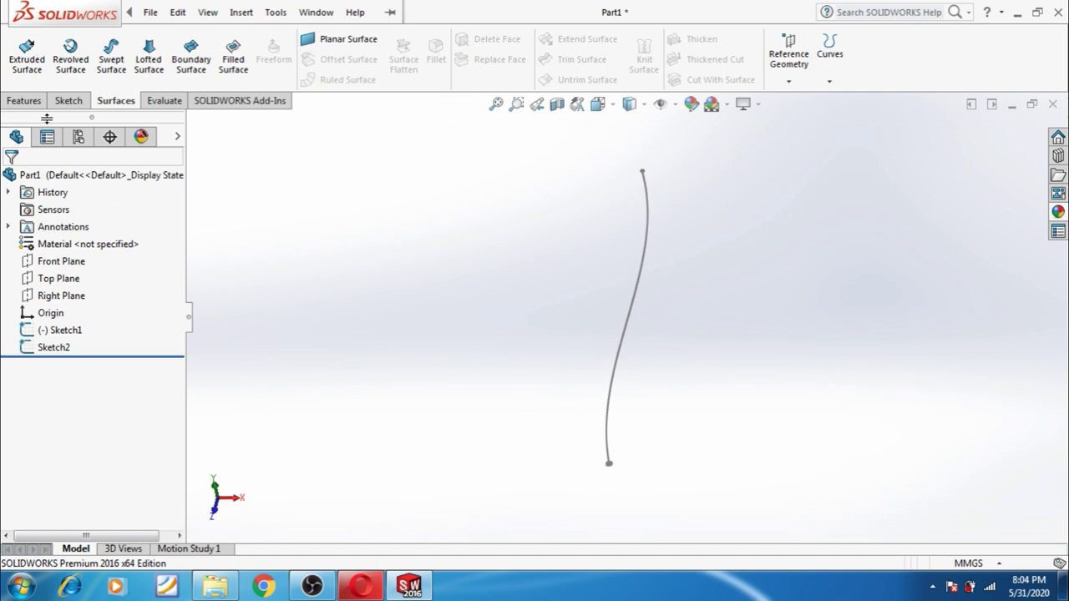
left_click(114, 73)
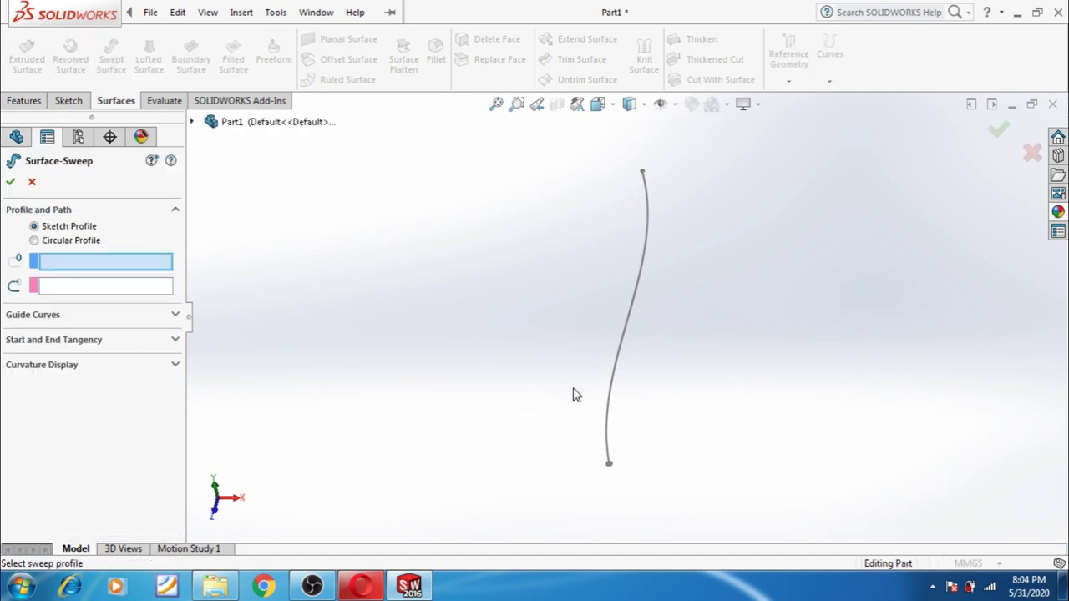
left_click(609, 466)
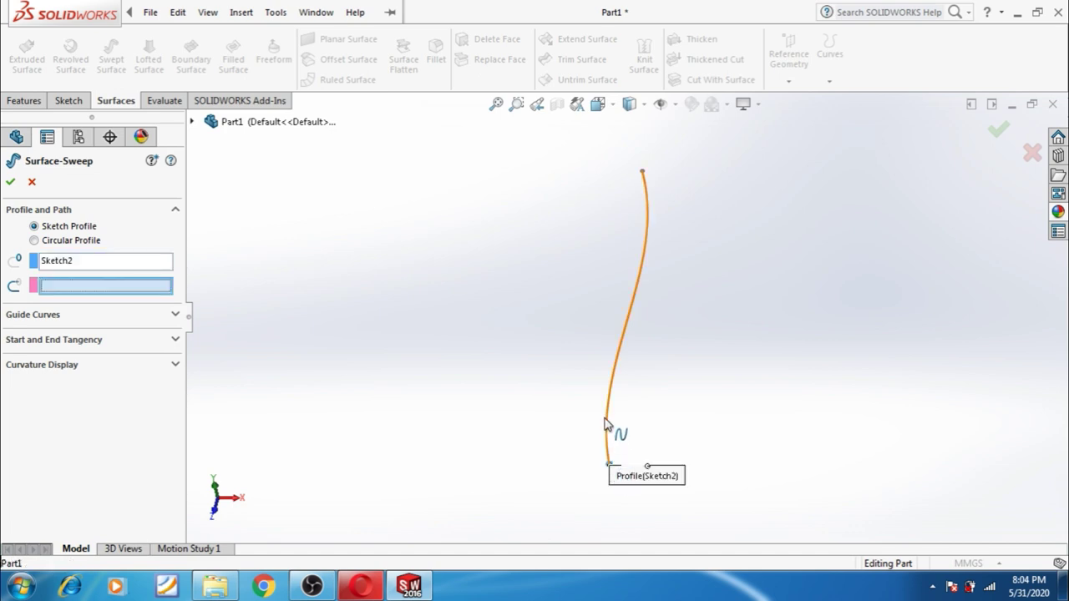
left_click(607, 424)
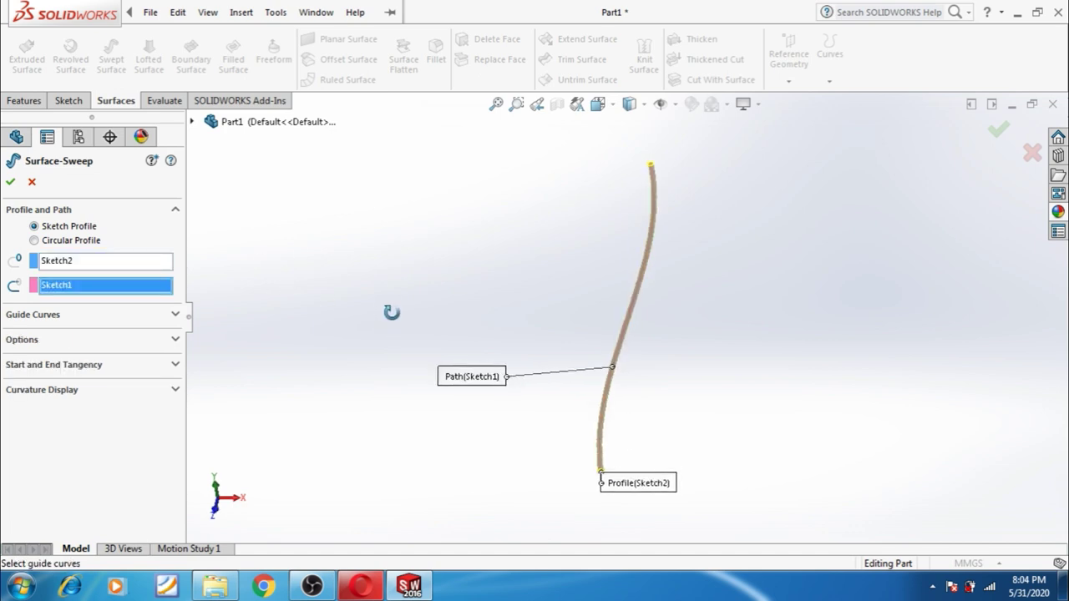
left_click(11, 183)
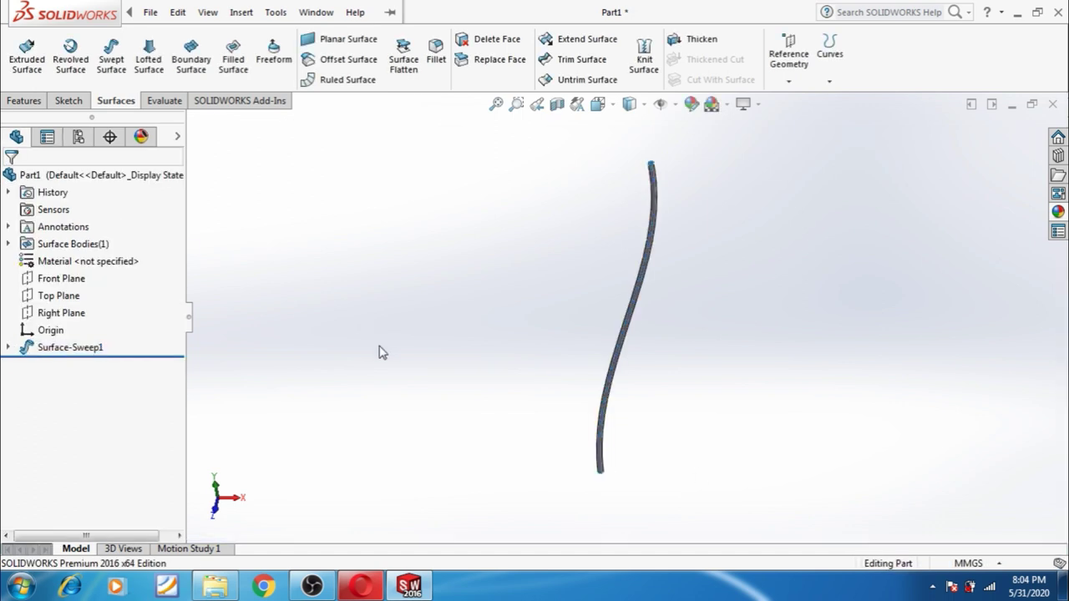
- Open a new sketch on the Front Plane, viewed Normal To
mouse_move(684, 457)
middle_mouse_down()
mouse_move(645, 445)
mouse_move(591, 448)
mouse_move(581, 461)
middle_mouse_up()
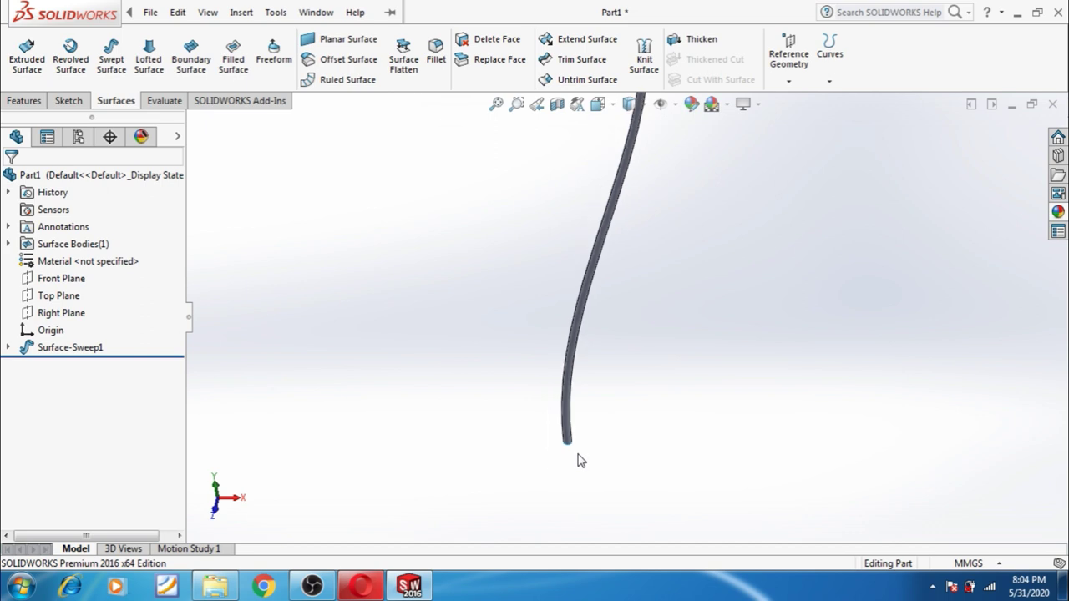
left_click(52, 284)
left_click(118, 261)
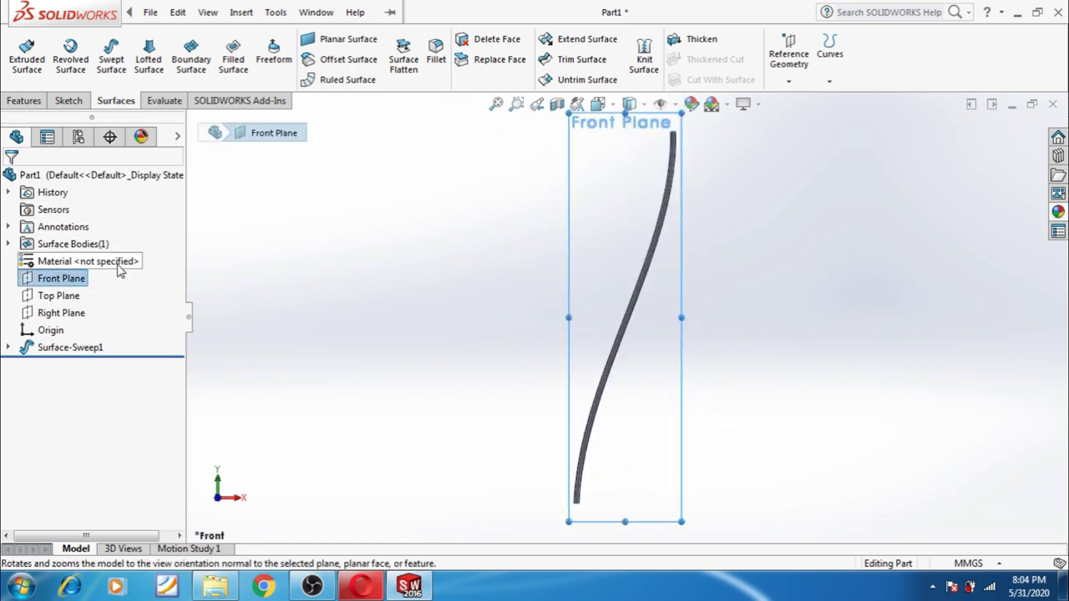
left_click(40, 284)
left_click(42, 258)
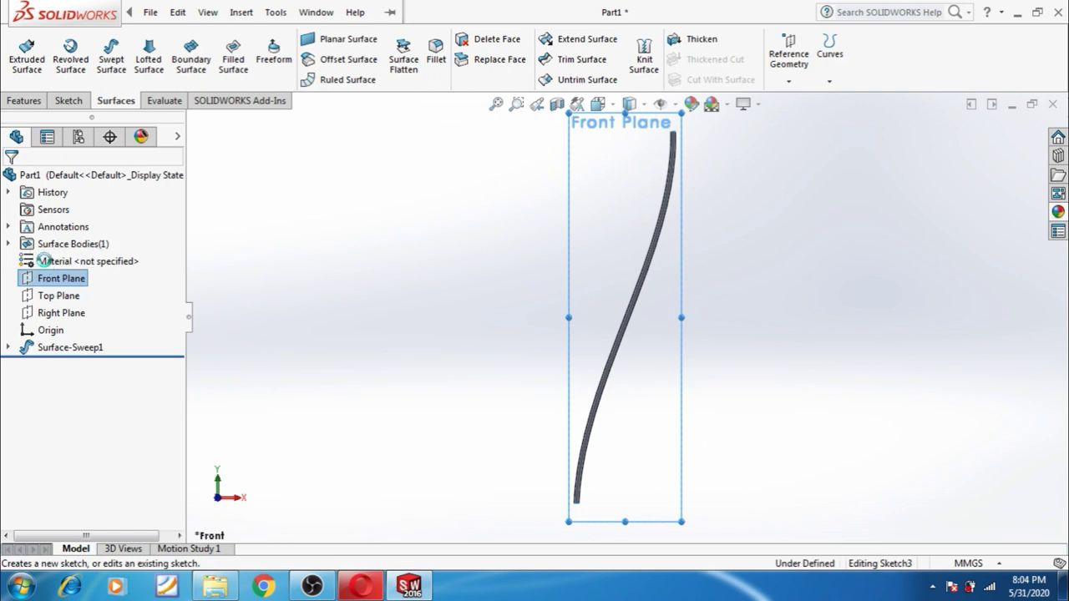
- Set the scene background to Plain White
scroll(643, 377, "down", 1)
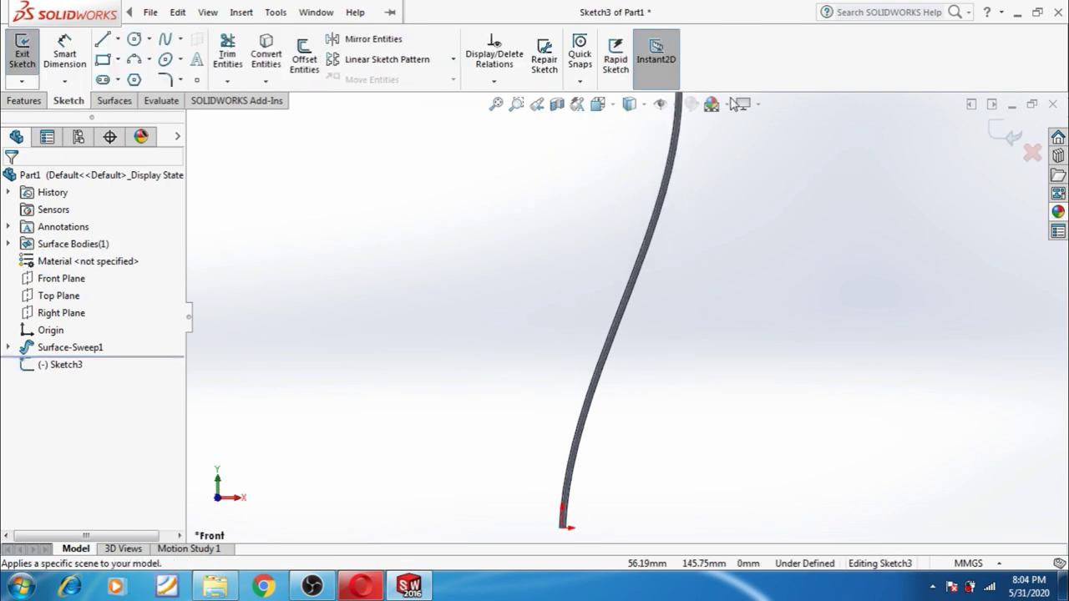
left_click(712, 104)
left_click(735, 144)
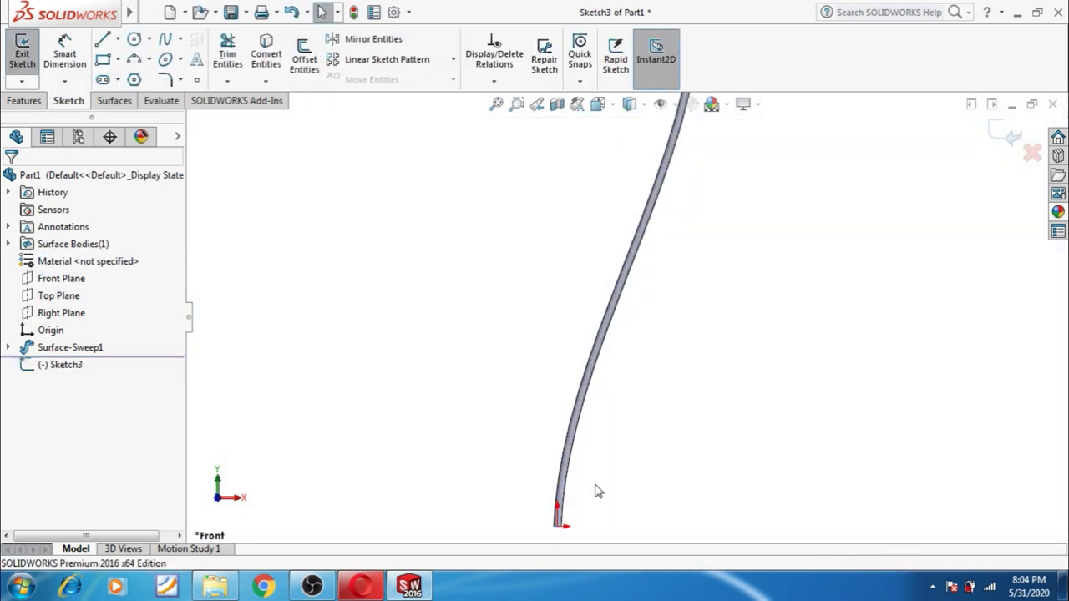
scroll(602, 481, "up", 1)
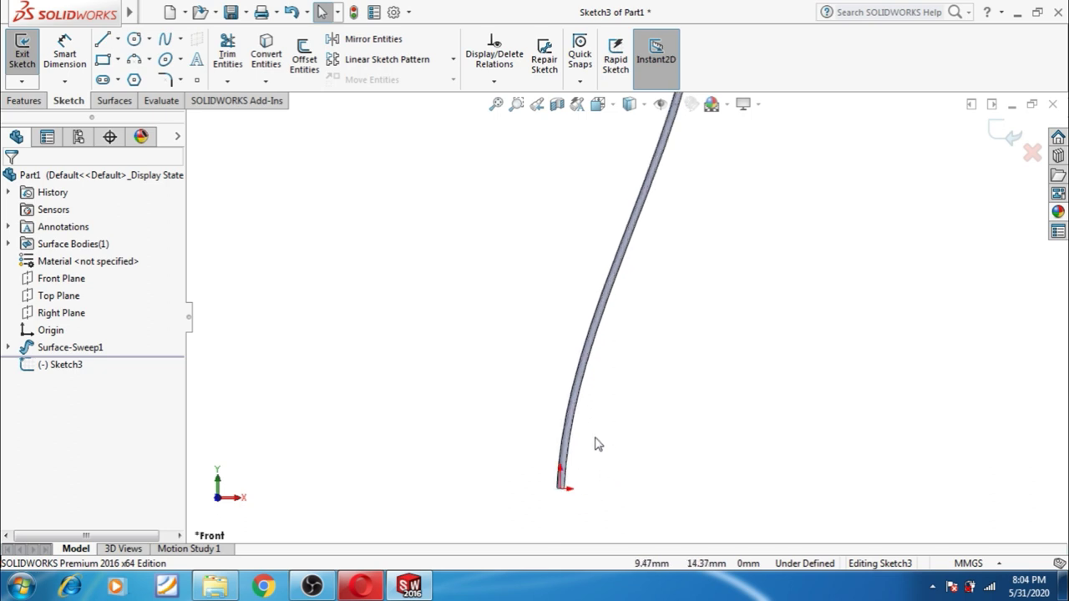
scroll(595, 443, "down", 1)
scroll(585, 437, "down", 1)
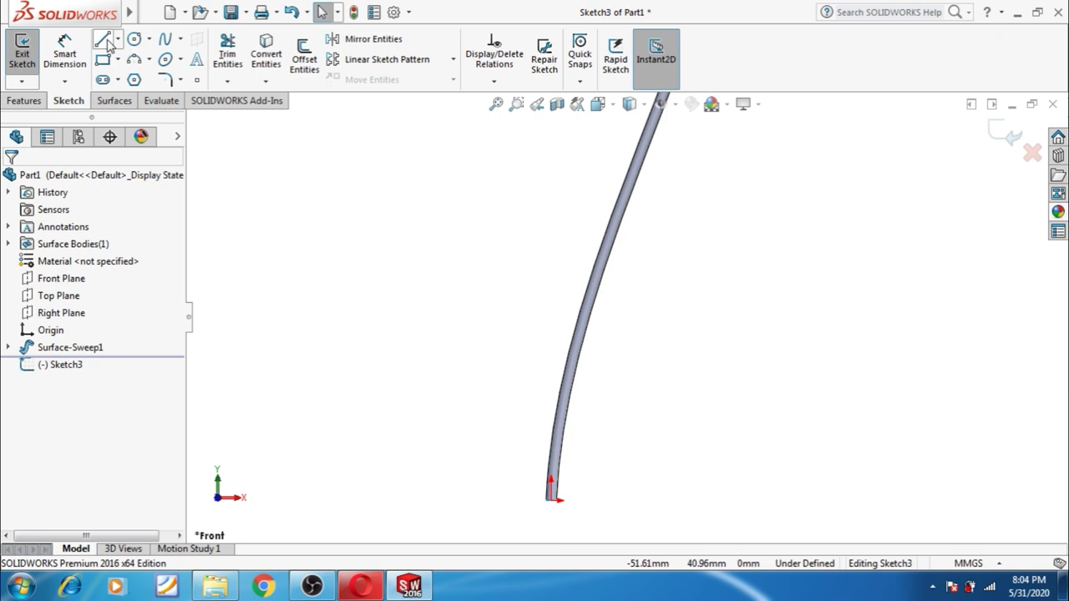
- Draw a line from the swept surface's edge running up and to the right
left_click(104, 40)
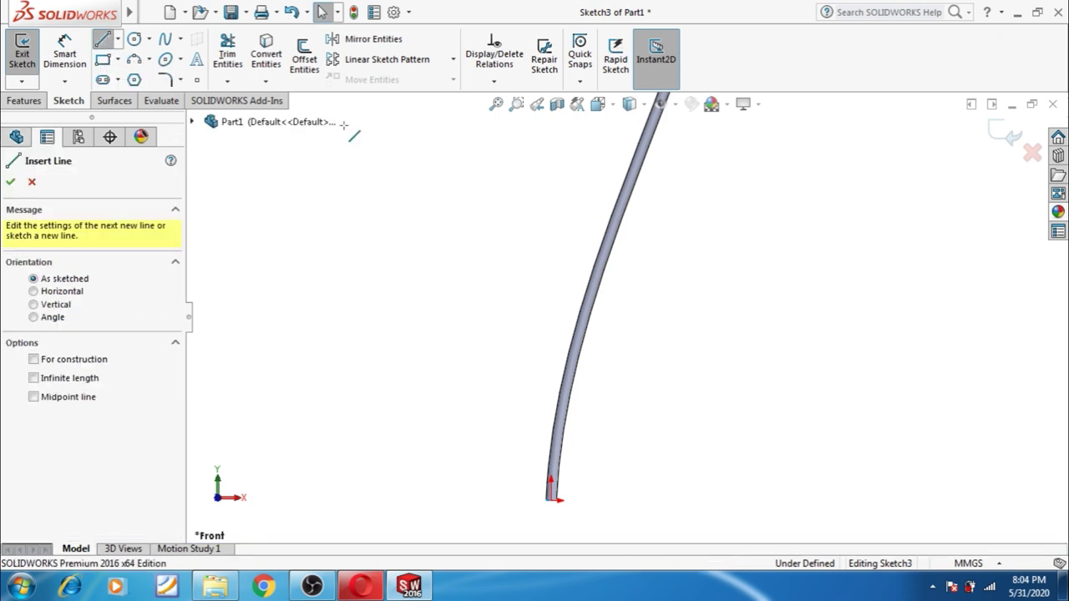
left_click(557, 406)
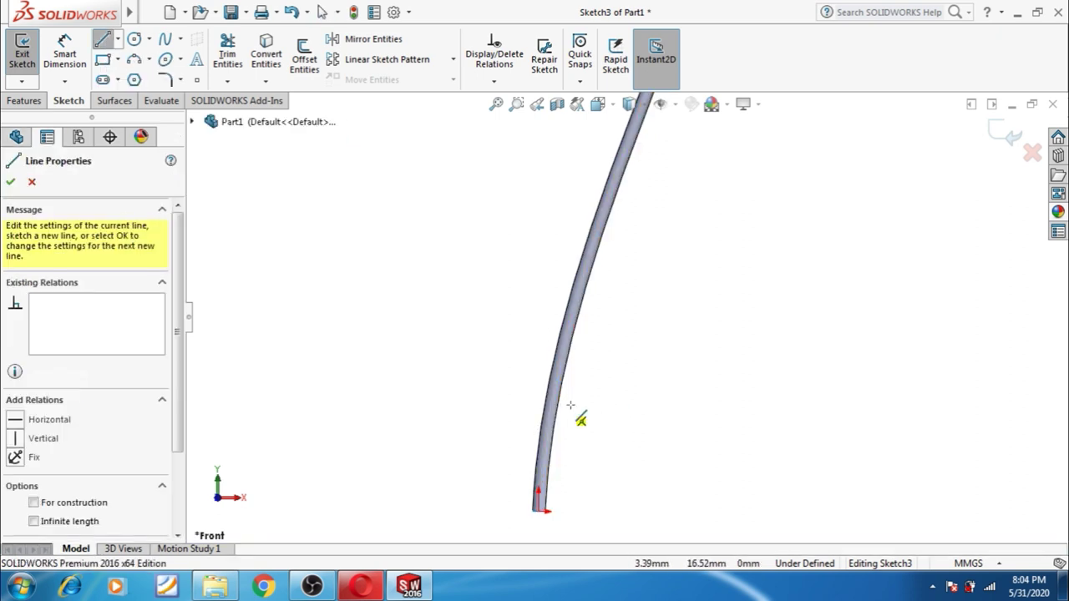
left_click(660, 349)
key("Escape")
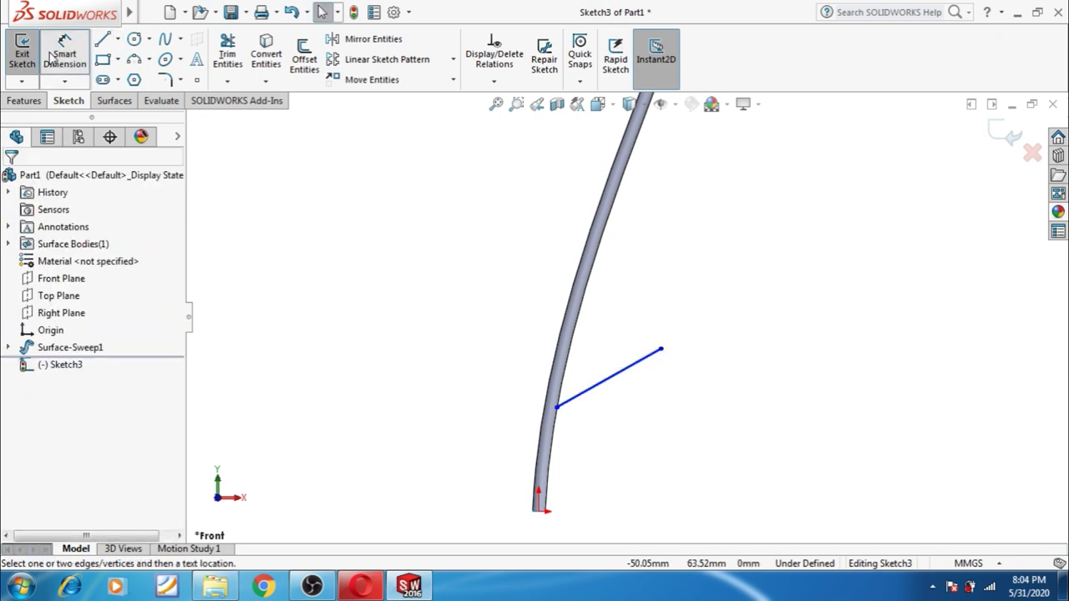
- Dimension the line to 30 mm and exit Sketch3
left_click(50, 57)
left_click(635, 365)
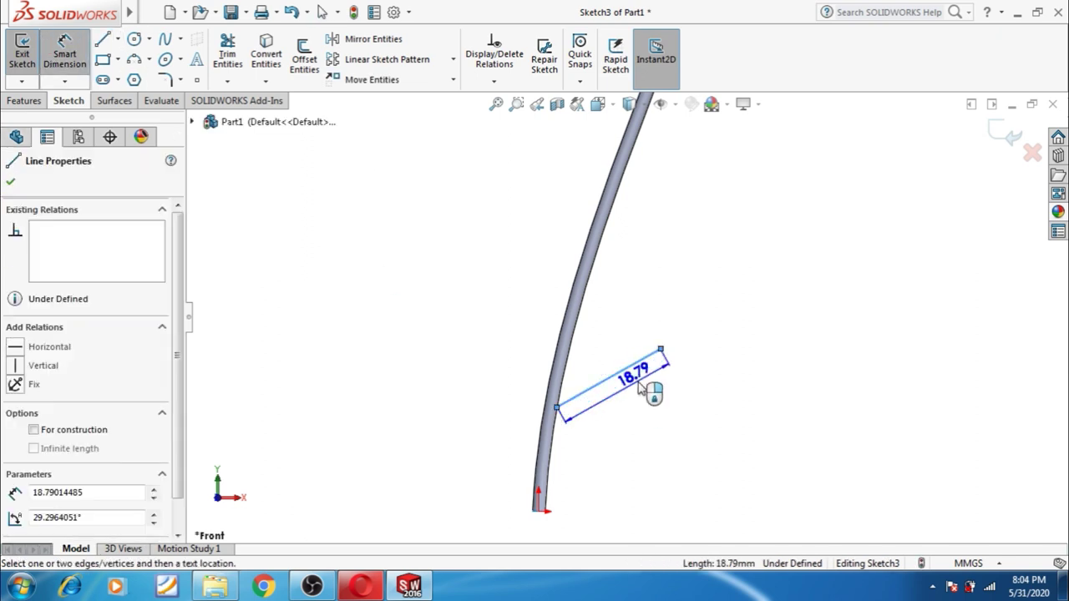
left_click(656, 396)
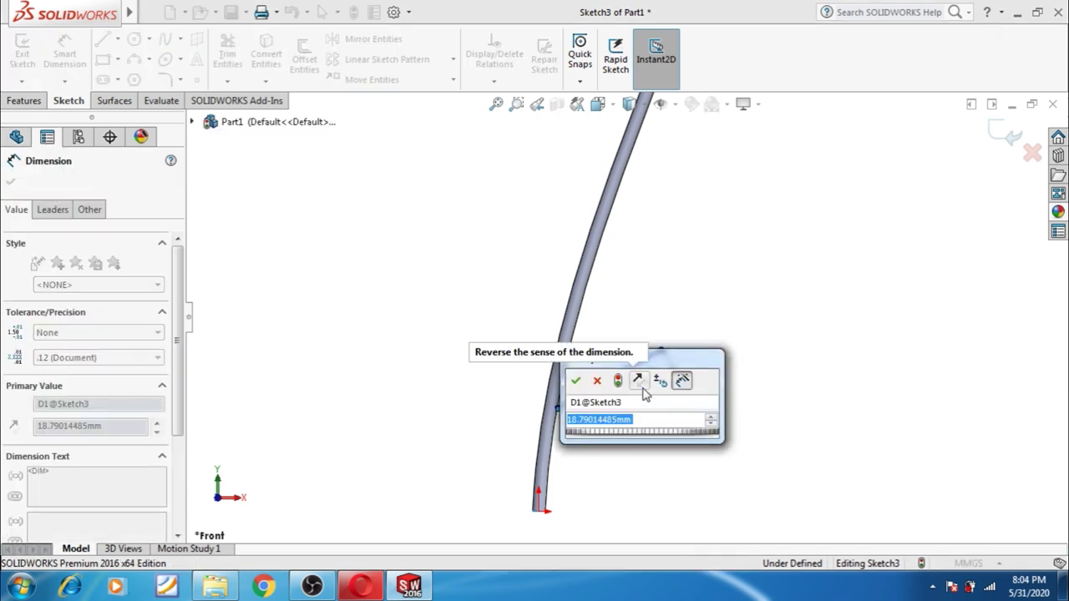
type("30")
key("Return")
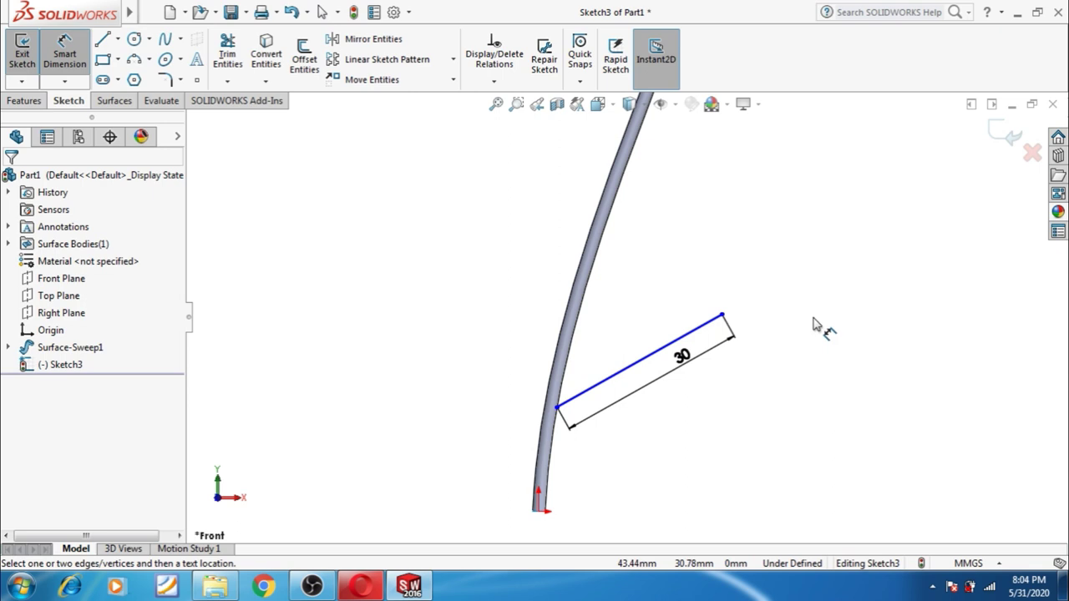
key("Escape")
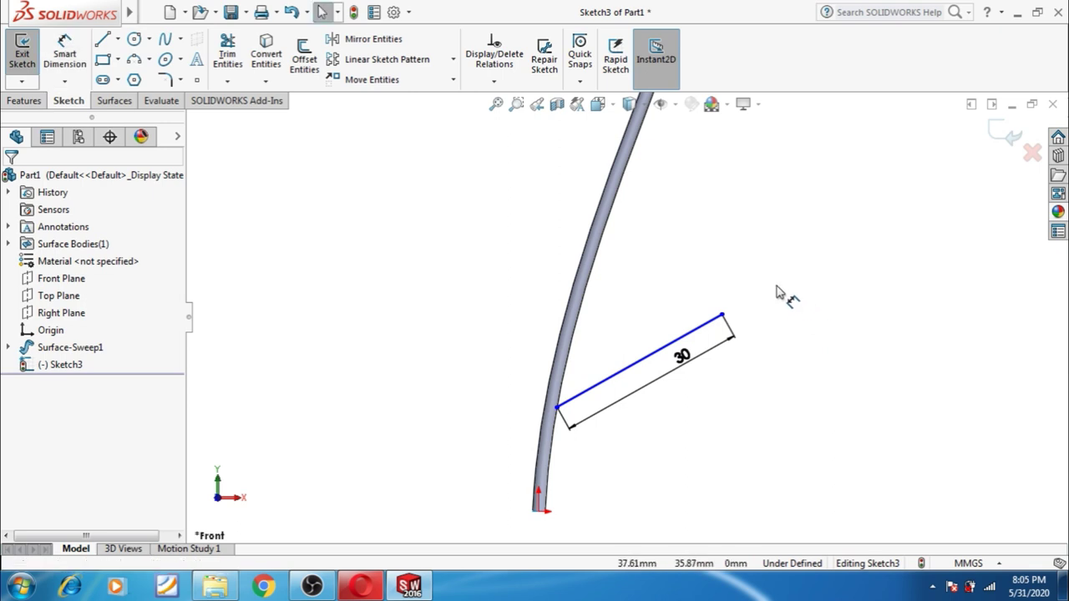
left_click(1002, 134)
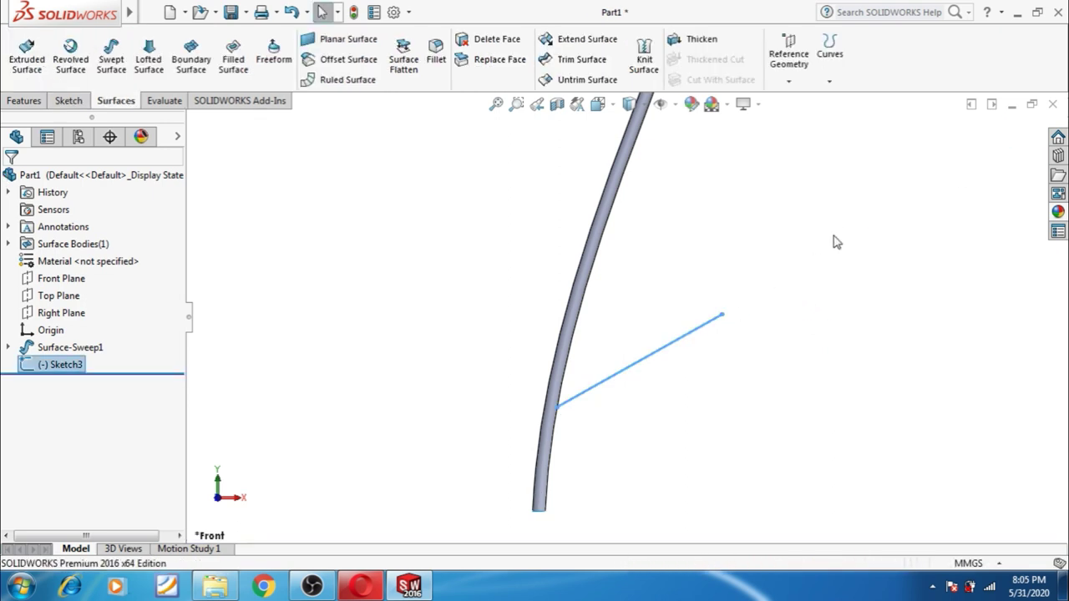
left_click(69, 100)
left_click(21, 81)
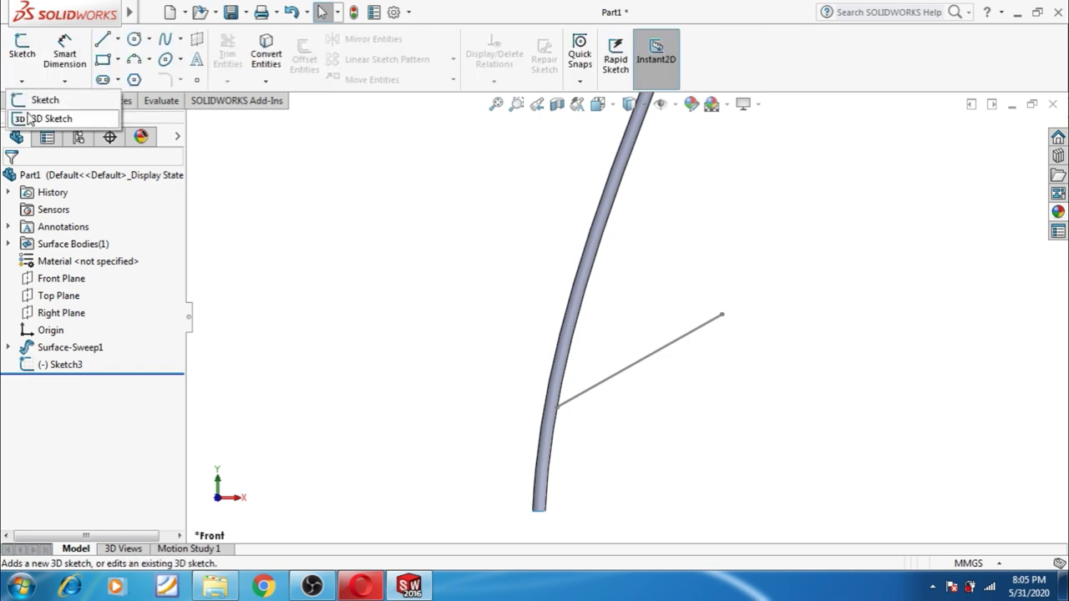
- Start a 3D sketch and draw a spline between the 30 mm line's two endpoints
left_click(42, 117)
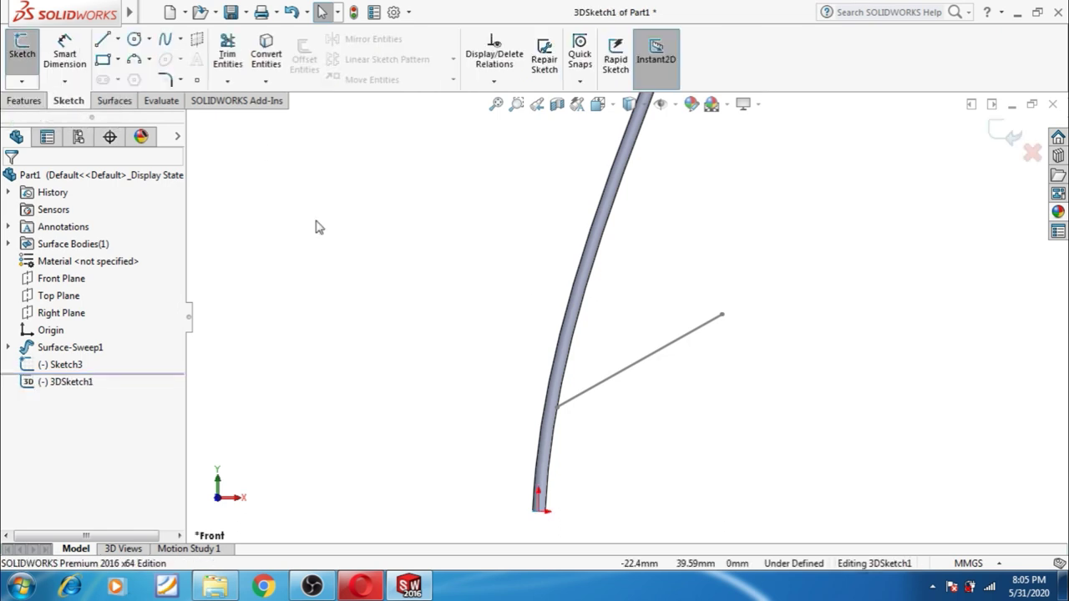
left_click(166, 40)
left_click(556, 408)
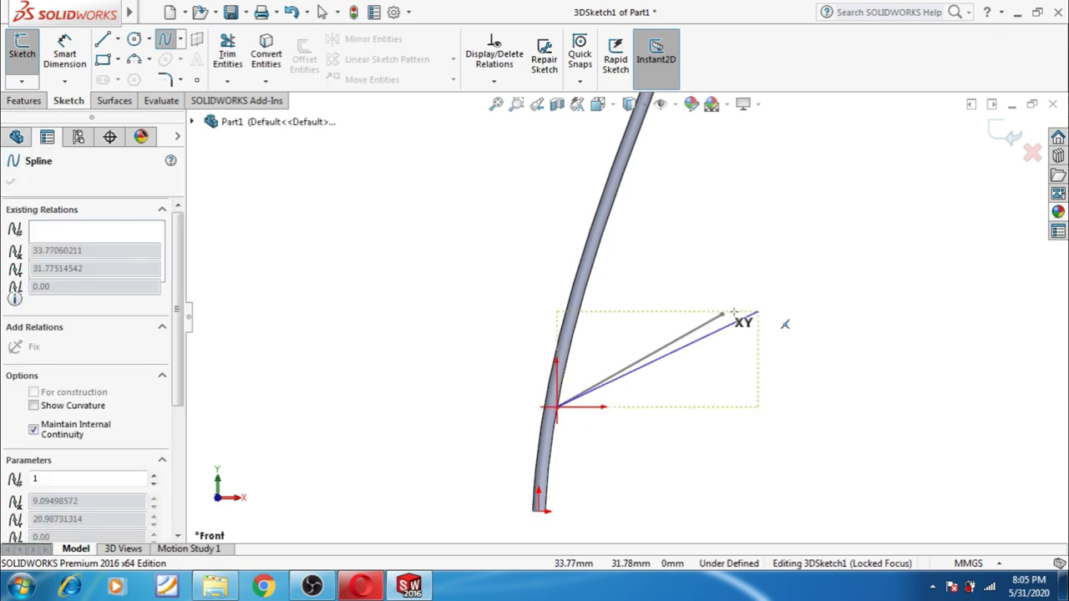
double_click(722, 316)
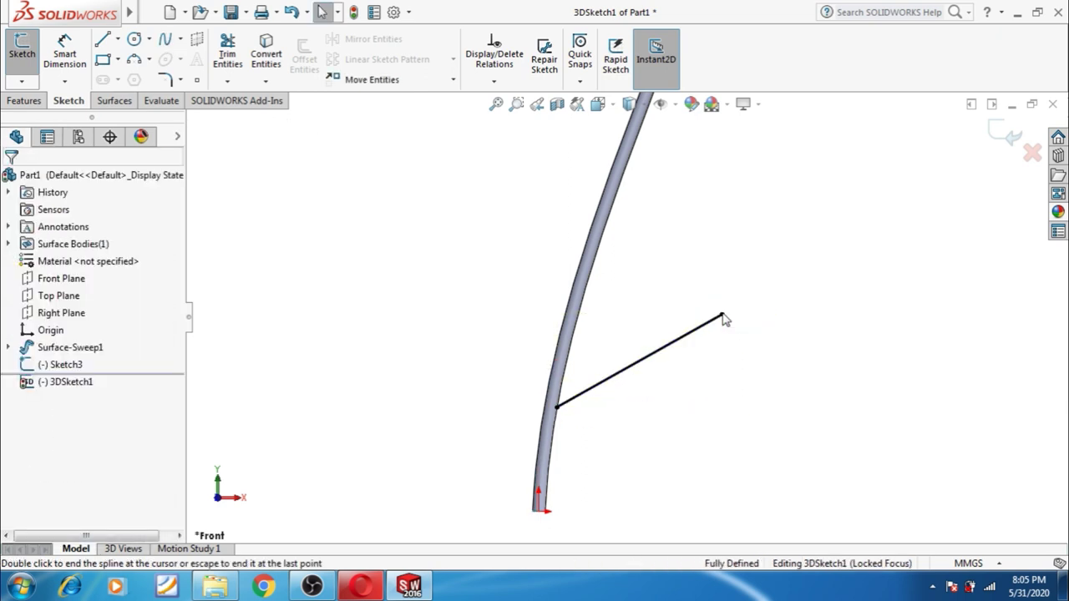
- Bend the spline into a bow by dragging its tangent handles and top-end tangent
left_click(700, 333)
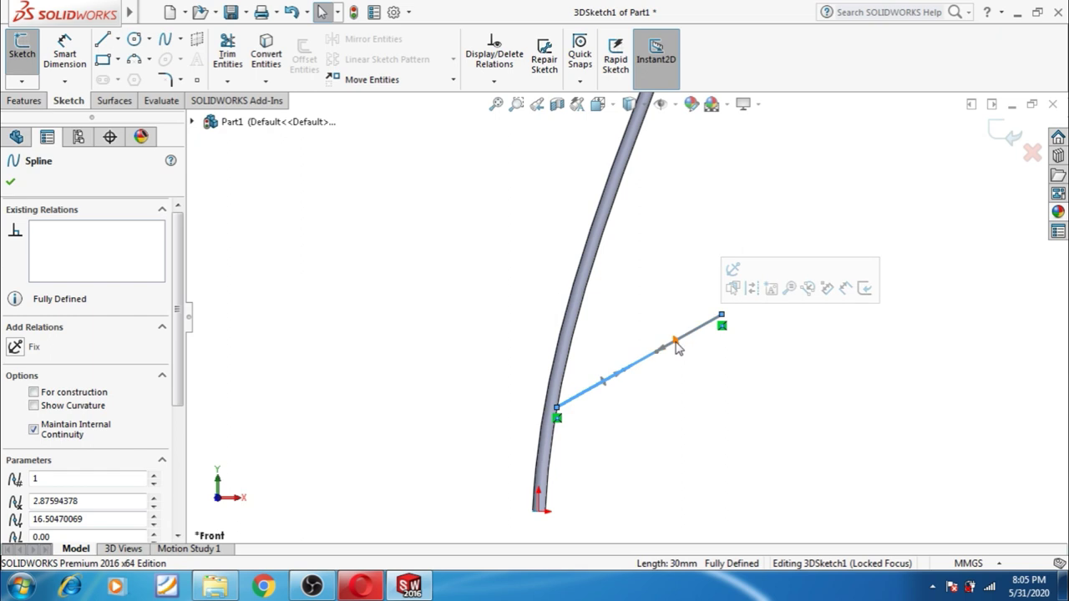
left_click_drag(677, 348, 660, 303)
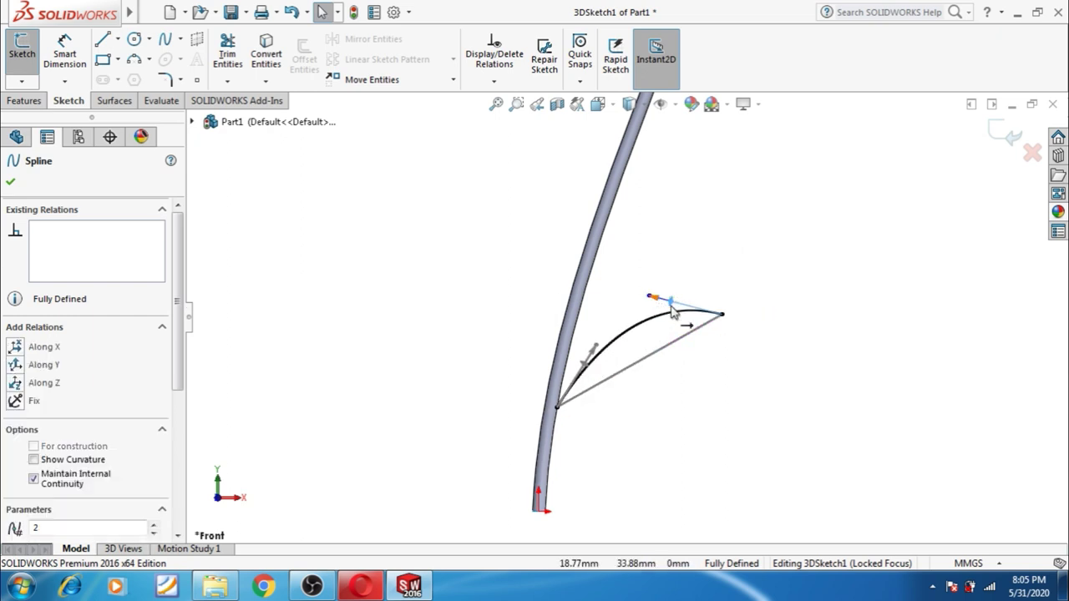
left_click(626, 416)
mouse_move(627, 416)
middle_mouse_down()
mouse_move(453, 359)
mouse_move(496, 458)
mouse_move(554, 484)
mouse_move(497, 410)
middle_mouse_up()
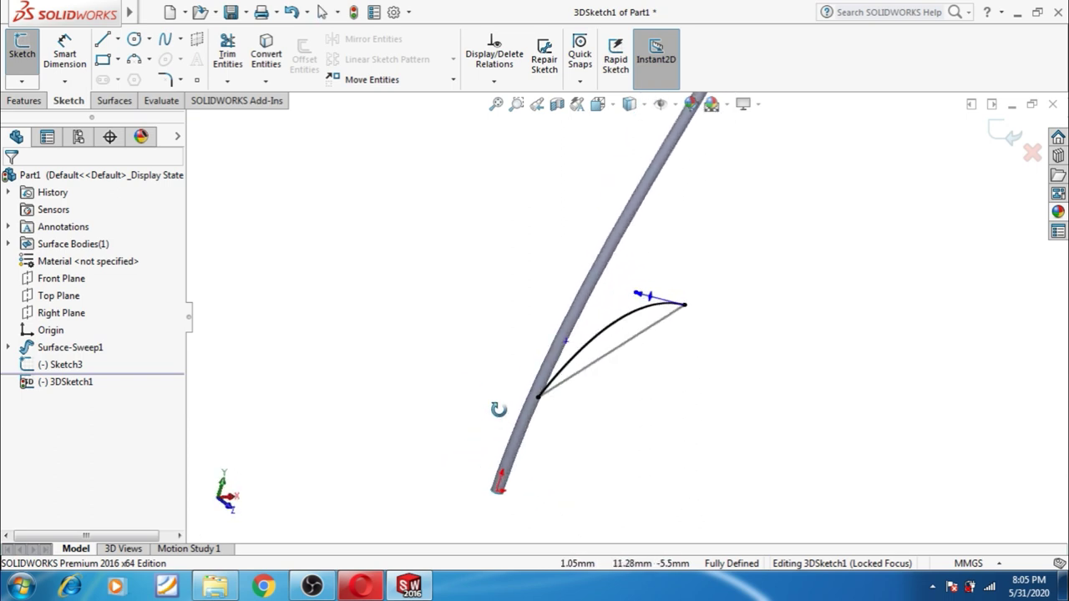
left_click(577, 368)
mouse_move(577, 368)
left_mouse_down()
mouse_move(601, 380)
mouse_move(590, 377)
left_mouse_up()
mouse_move(659, 377)
middle_mouse_down()
mouse_move(680, 429)
mouse_move(661, 413)
mouse_move(679, 294)
middle_mouse_up()
left_click(672, 286)
left_click_drag(674, 292, 683, 309)
mouse_move(676, 343)
middle_mouse_down()
mouse_move(654, 343)
mouse_move(628, 305)
mouse_move(613, 232)
mouse_move(614, 251)
middle_mouse_up()
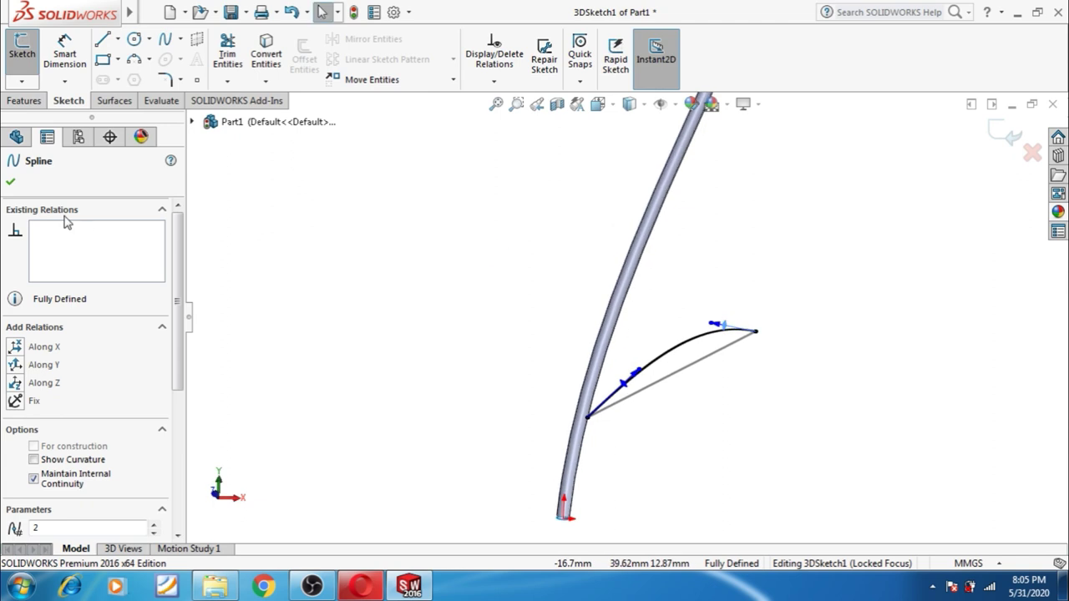
left_click(10, 183)
- Refine the spline's curve near its start and top end, then exit the 3D sketch
left_click(66, 381)
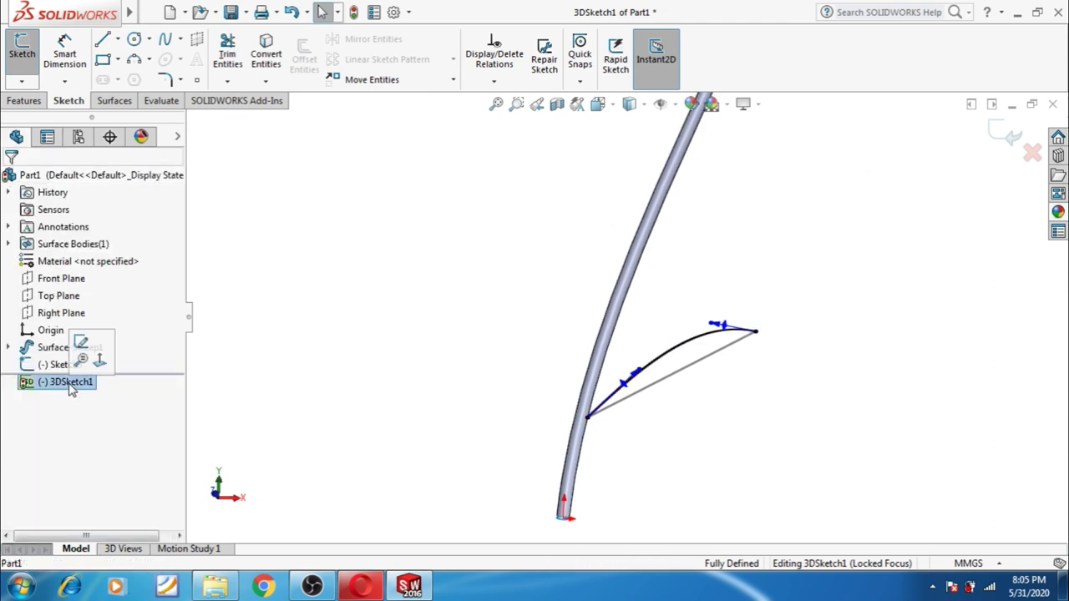
left_click(97, 361)
scroll(622, 458, "down", 2)
scroll(610, 430, "down", 2)
scroll(603, 388, "down", 2)
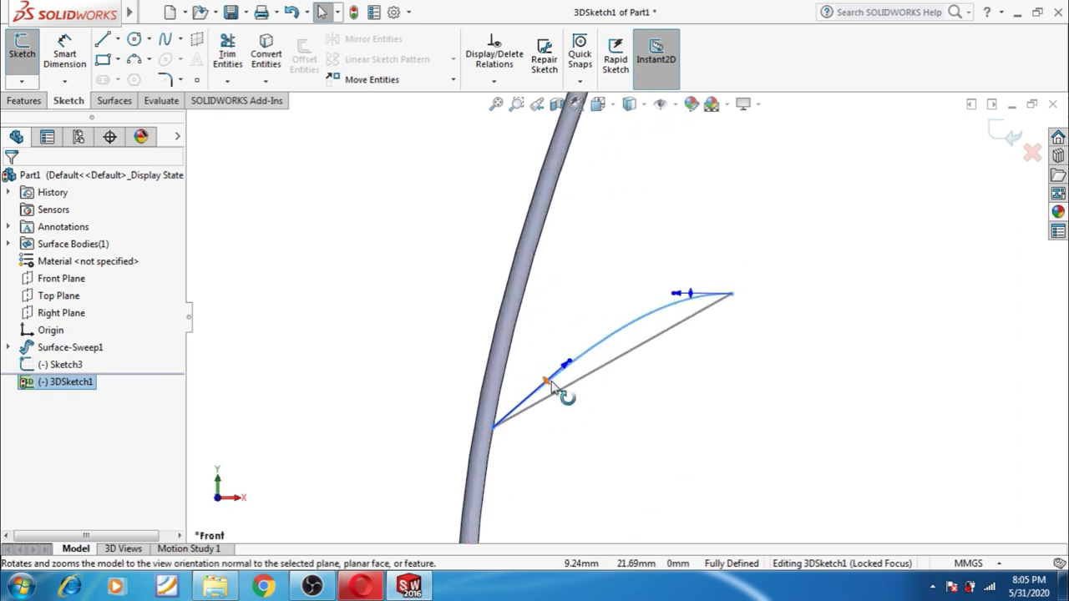
left_click_drag(551, 389, 547, 371)
mouse_move(614, 399)
middle_mouse_down()
mouse_move(429, 359)
mouse_move(456, 373)
mouse_move(487, 484)
mouse_move(480, 477)
mouse_move(575, 355)
middle_mouse_up()
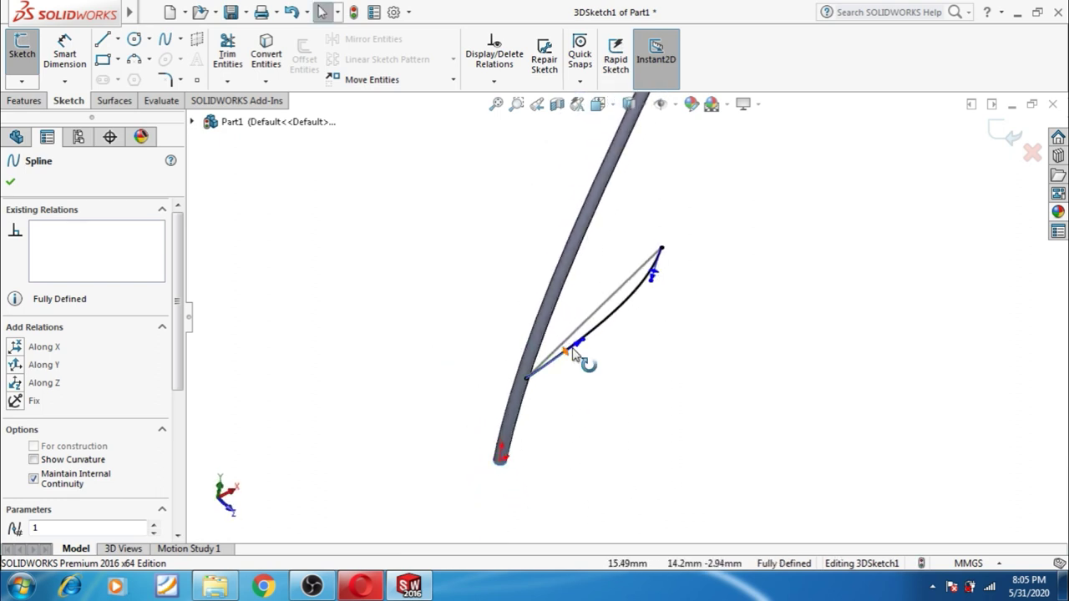
left_click_drag(566, 357, 585, 358)
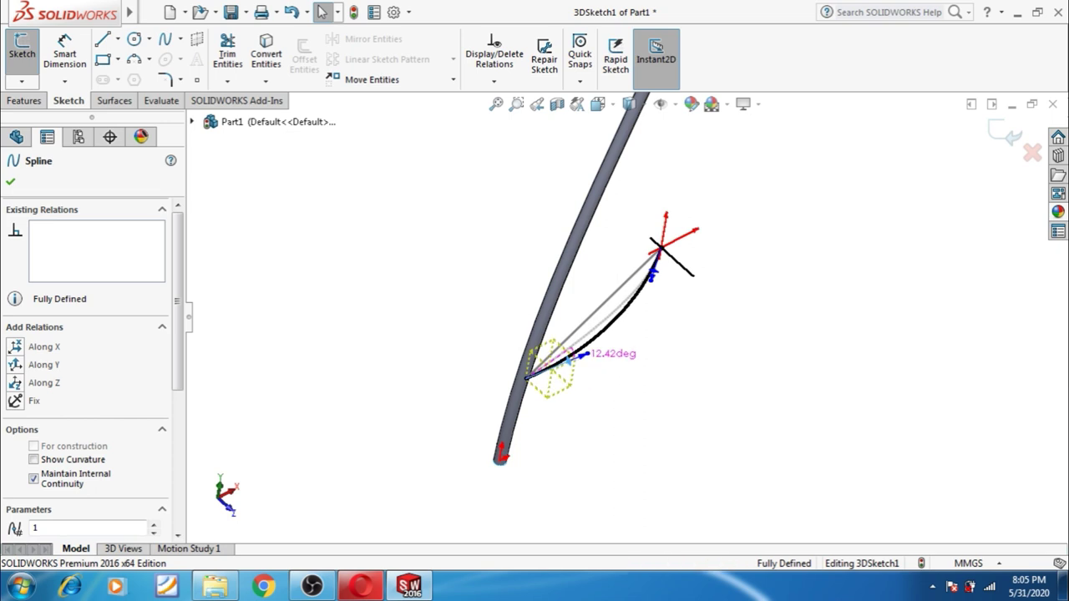
left_click_drag(660, 279, 662, 273)
left_click(1005, 137)
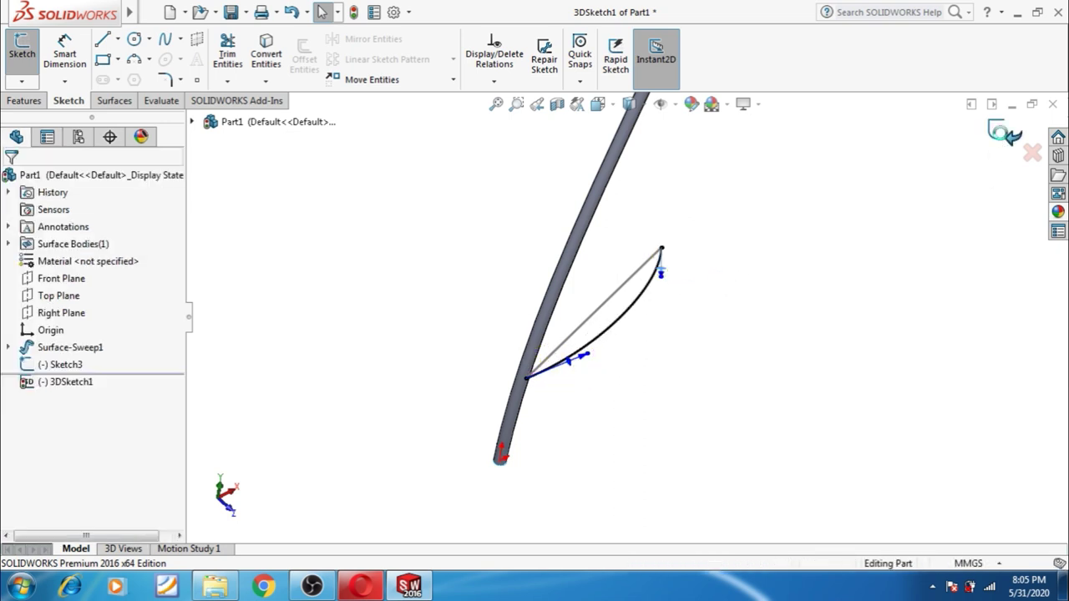
middle_click_drag(752, 291, 644, 306)
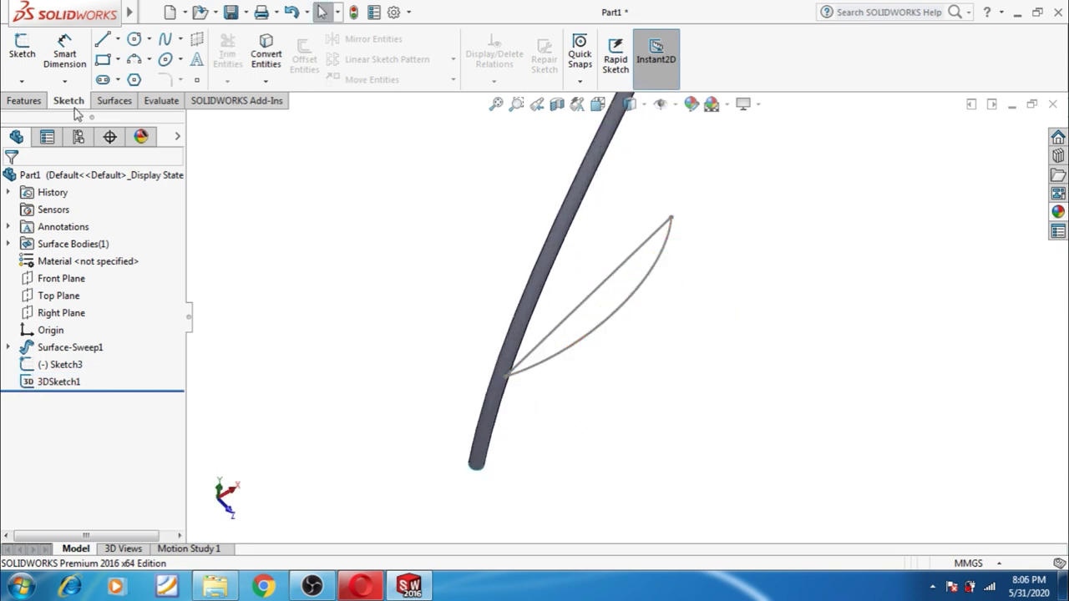
- Create a Filled Surface bounded by the Sketch3 line and the 3DSketch1 spline
left_click(118, 104)
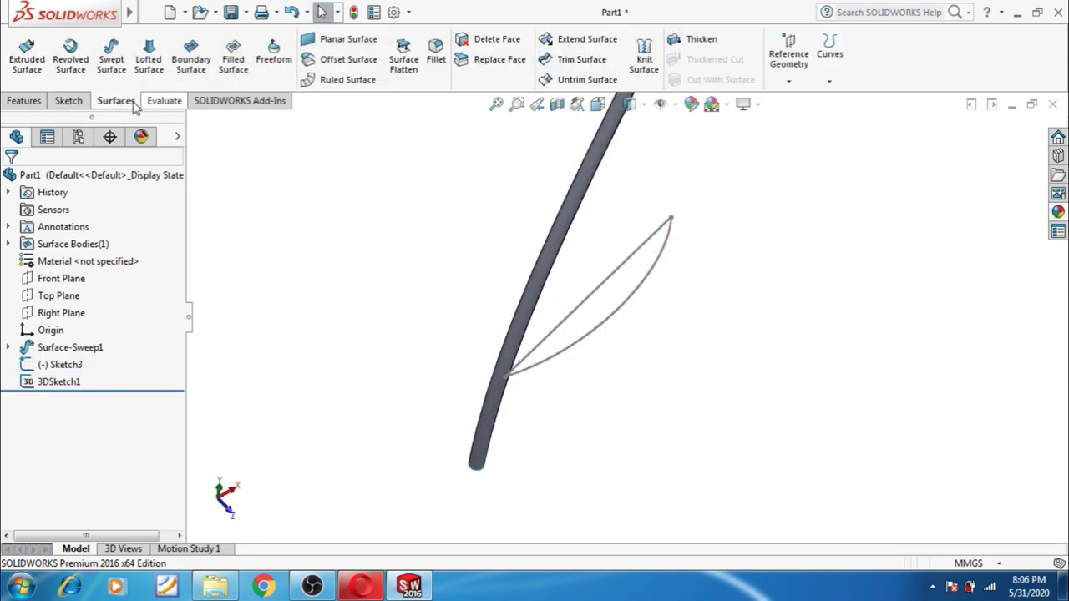
left_click(233, 59)
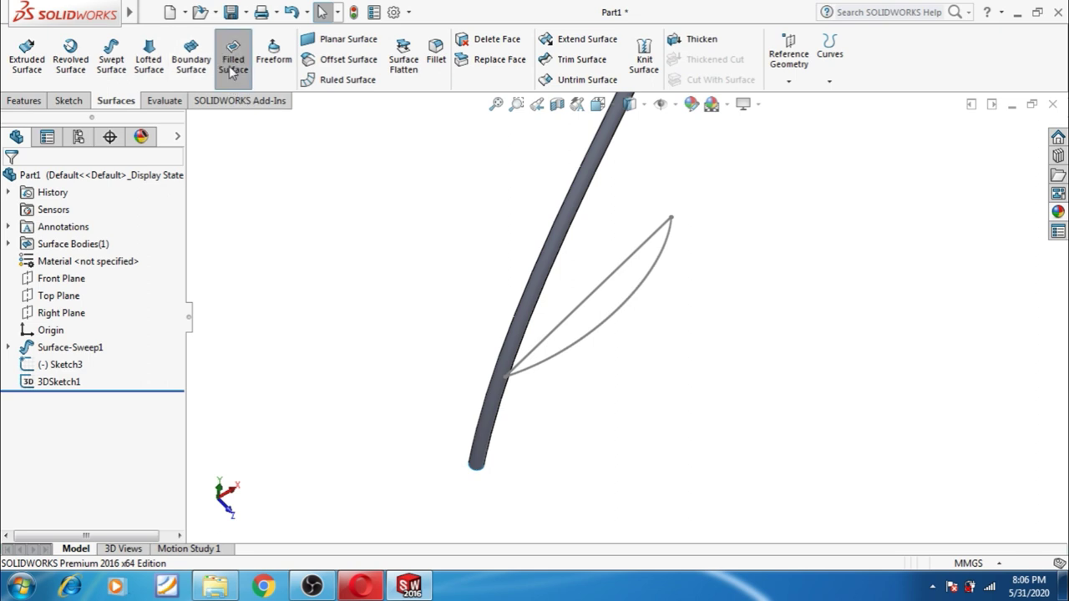
left_click(591, 304)
left_click(611, 321)
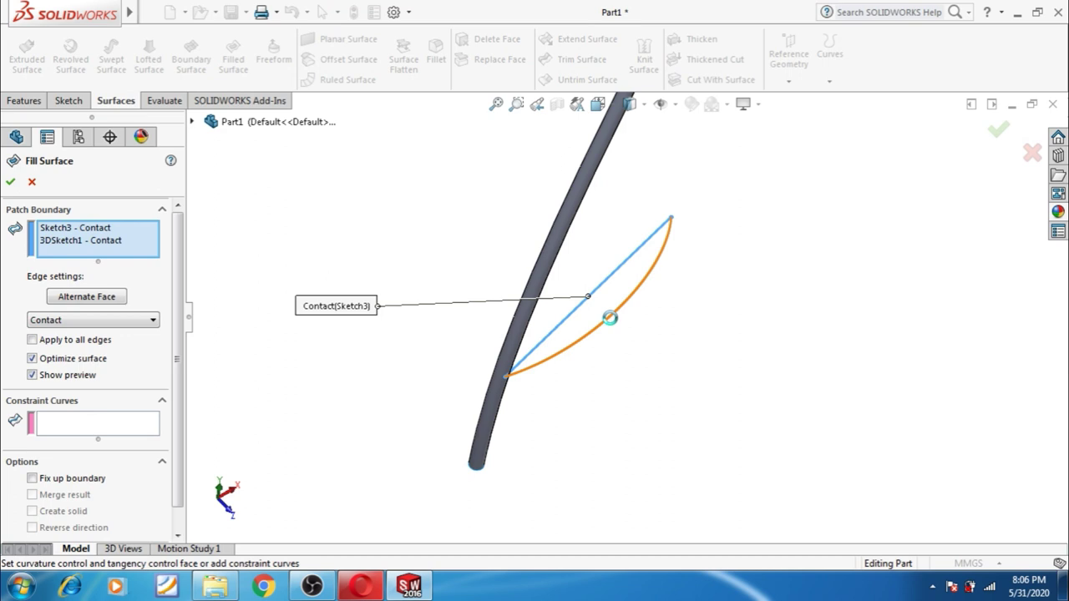
left_click(609, 318)
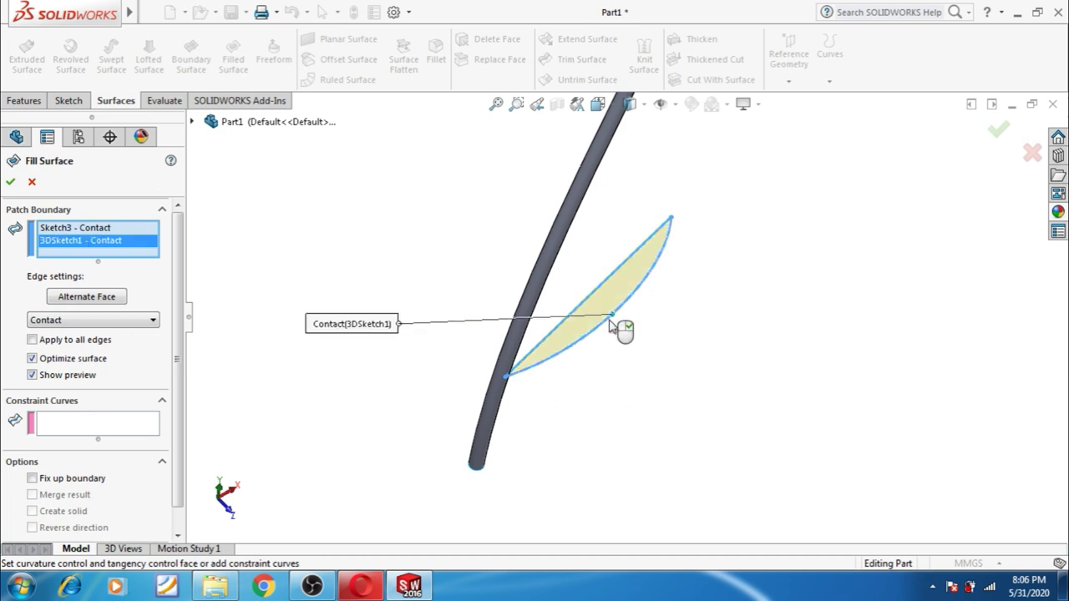
left_click(12, 182)
mouse_move(325, 251)
middle_mouse_down()
mouse_move(380, 293)
mouse_move(365, 296)
middle_mouse_up()
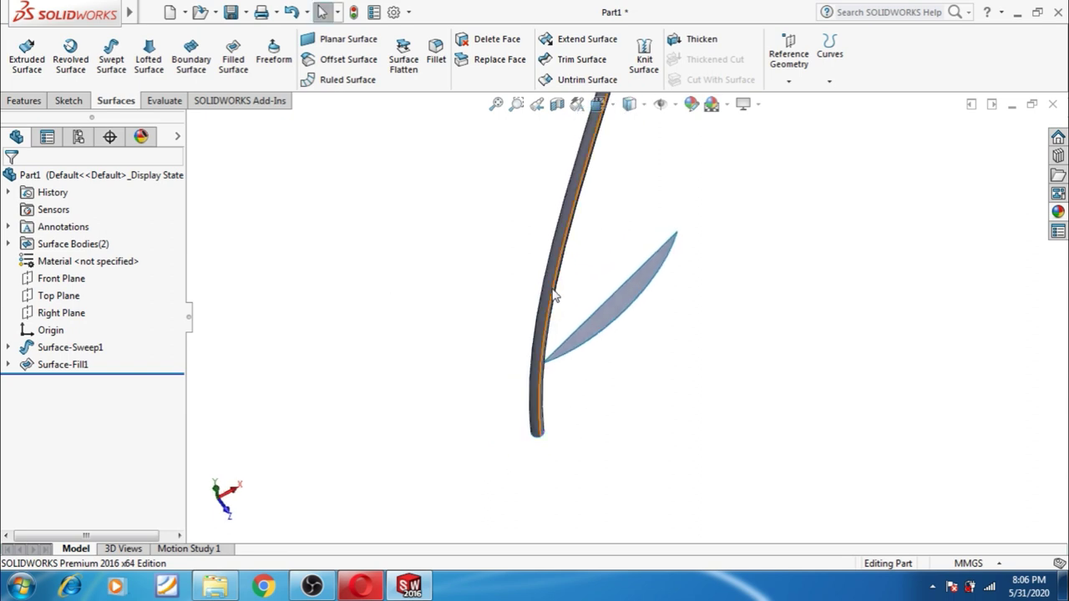
mouse_move(523, 307)
middle_mouse_down()
mouse_move(470, 328)
mouse_move(515, 337)
middle_mouse_up()
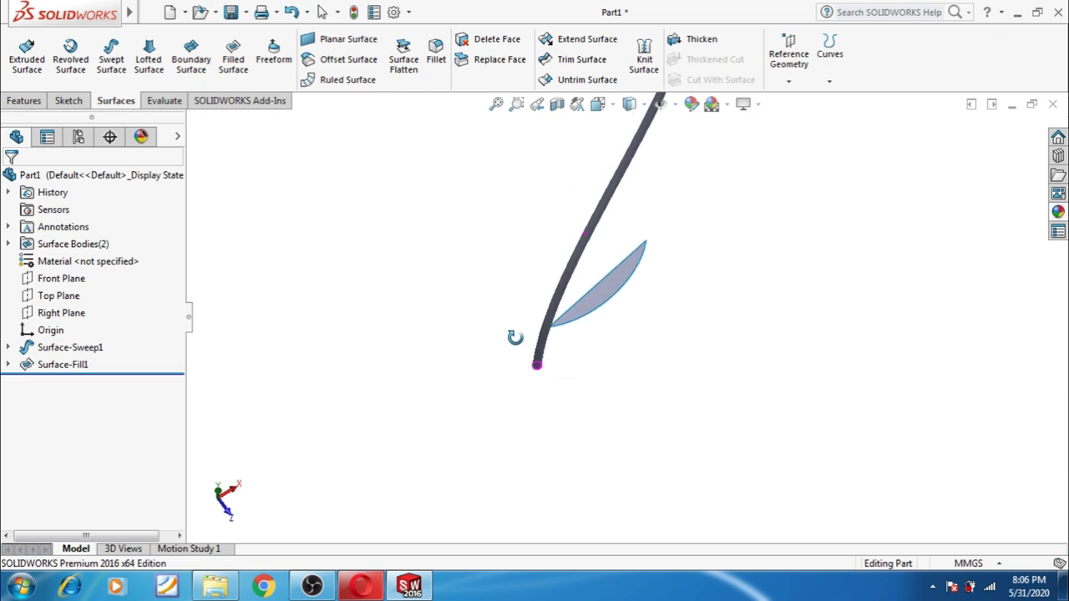
- Mirror Surface-Fill1 about the Front Plane to create the second leaf half
left_click(61, 279)
mouse_move(295, 293)
middle_mouse_down()
mouse_move(287, 254)
mouse_move(234, 250)
mouse_move(284, 282)
middle_mouse_up()
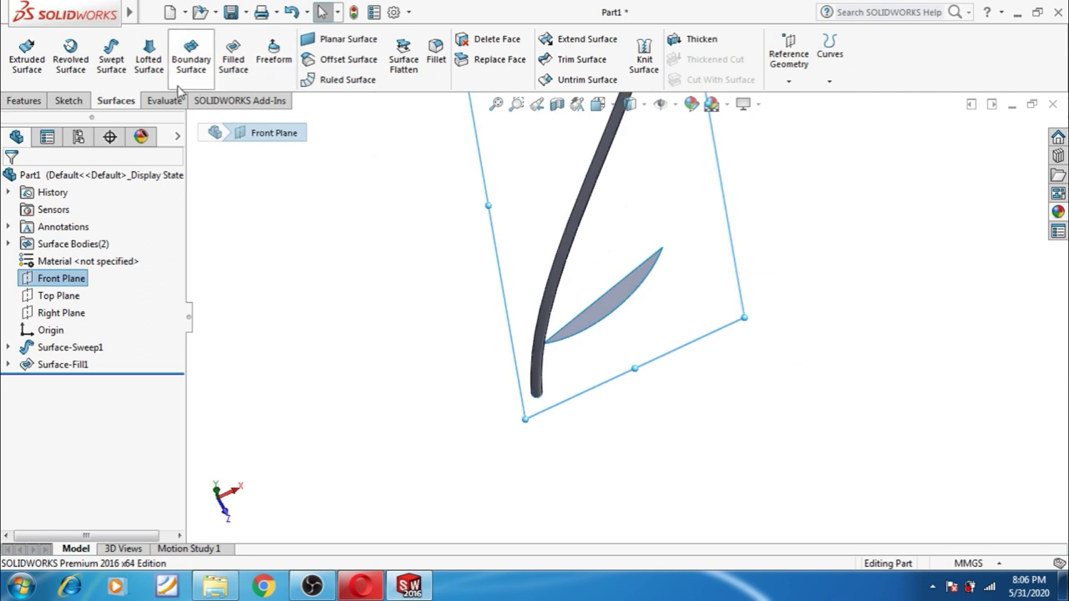
left_click(39, 101)
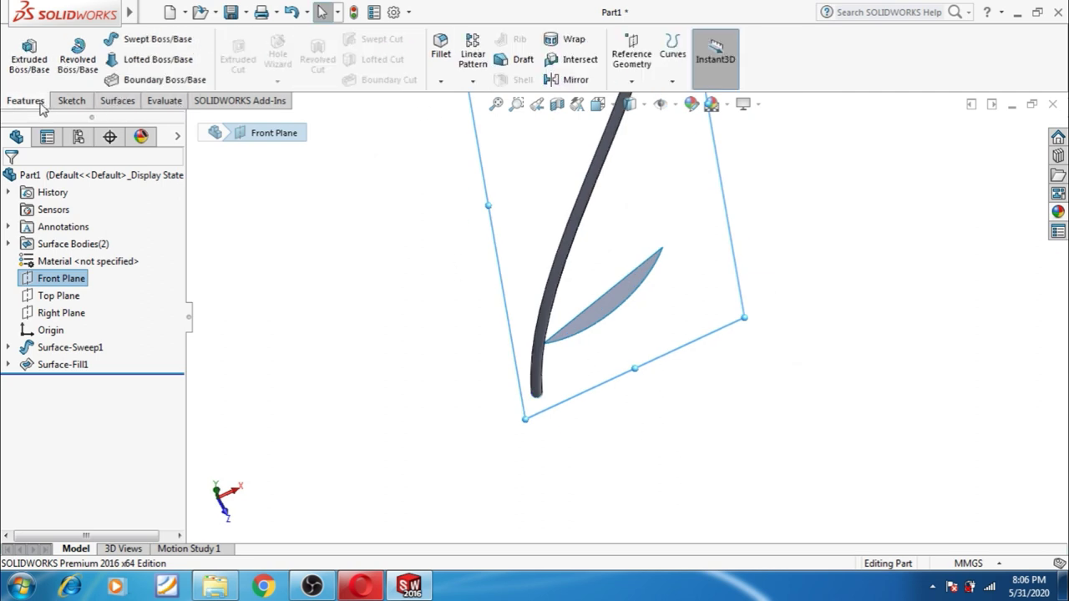
left_click(559, 81)
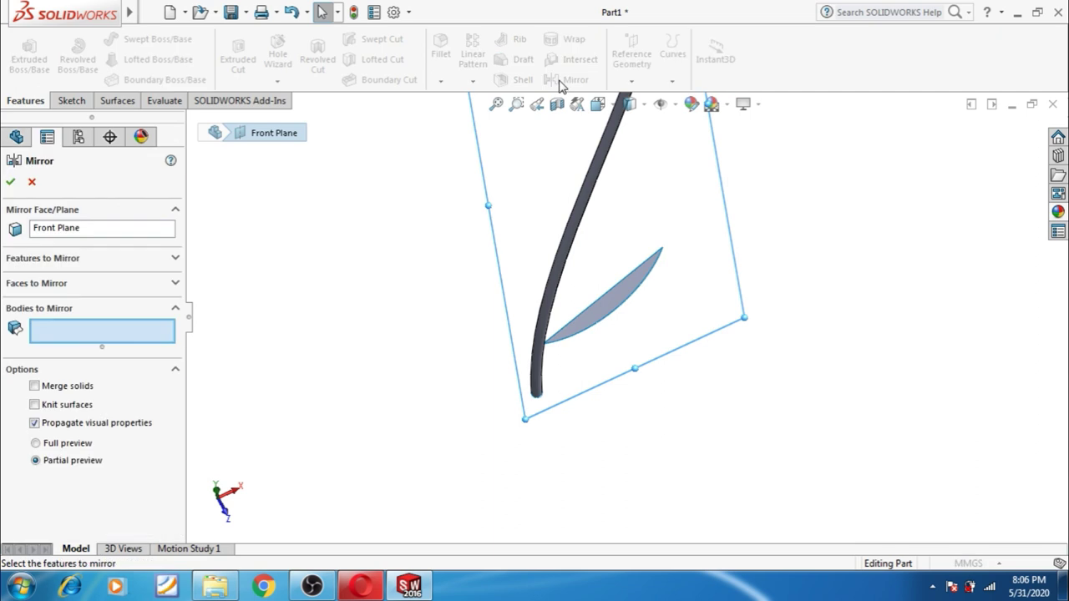
left_click(603, 326)
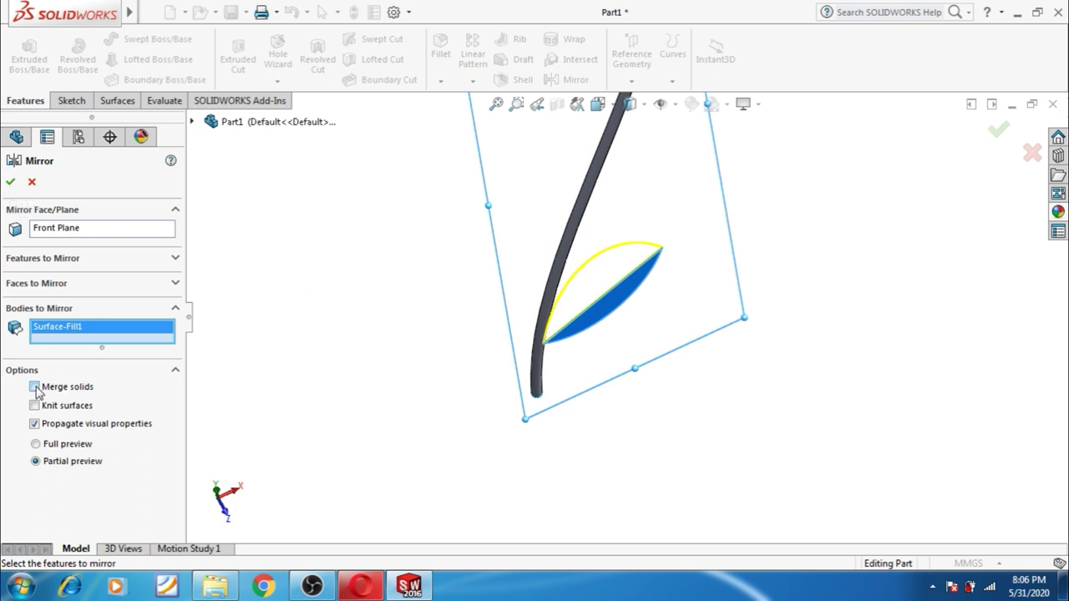
left_click(12, 184)
mouse_move(344, 349)
middle_mouse_down()
mouse_move(344, 312)
mouse_move(334, 312)
middle_mouse_up()
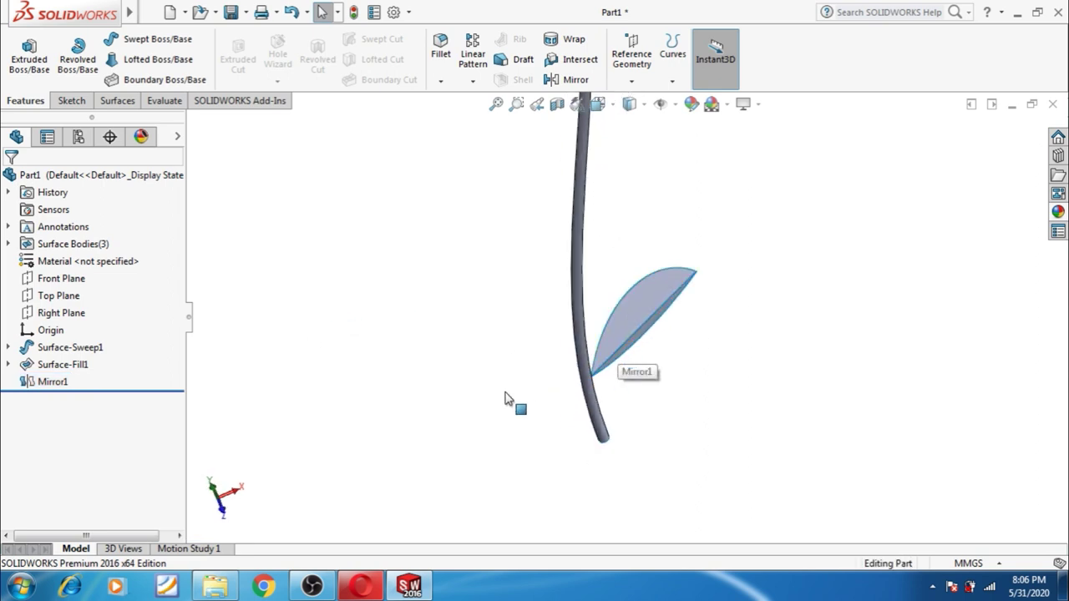
scroll(584, 368, "down", 2)
scroll(577, 358, "down", 2)
scroll(596, 359, "up", 4)
middle_click_drag(487, 349, 520, 388)
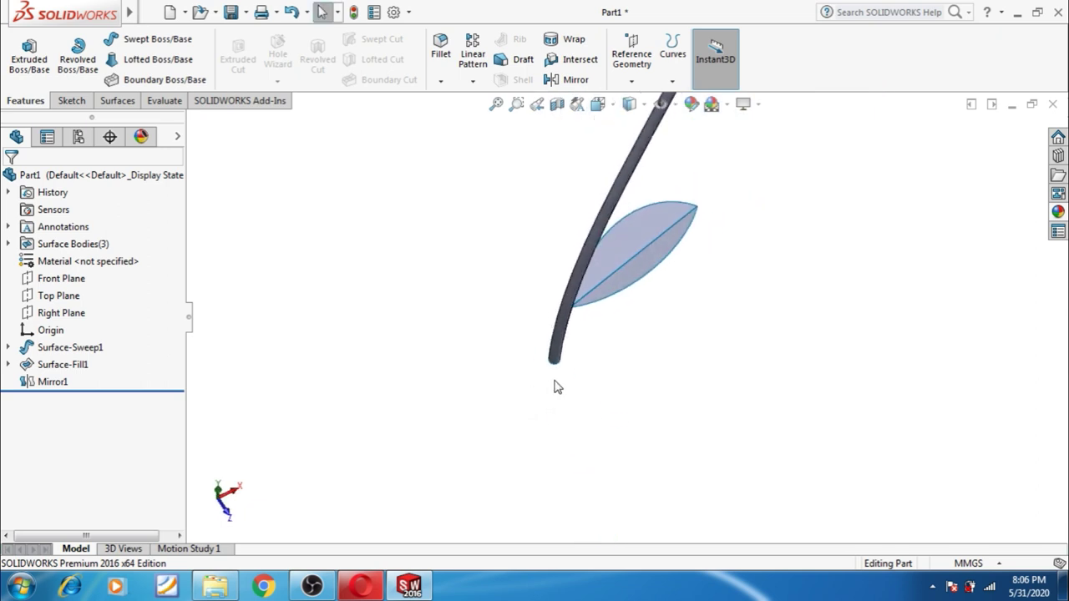
middle_click_drag(700, 344, 685, 337)
- Knit Mirror1 and Surface-Fill1 into a single Surface-Knit1
left_click(626, 253)
left_click(558, 162)
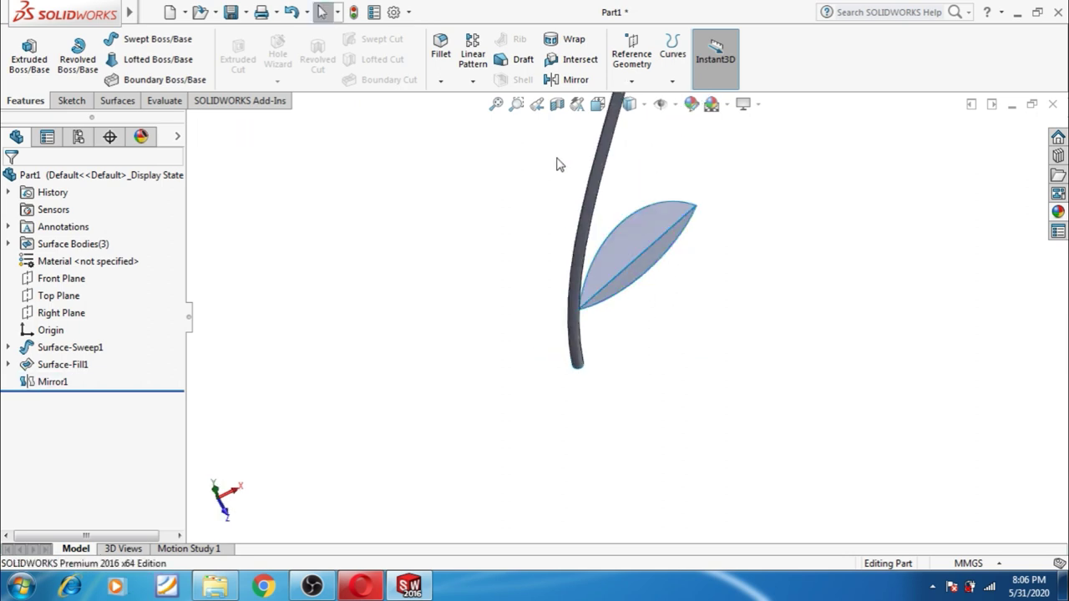
left_click(116, 100)
left_click(644, 57)
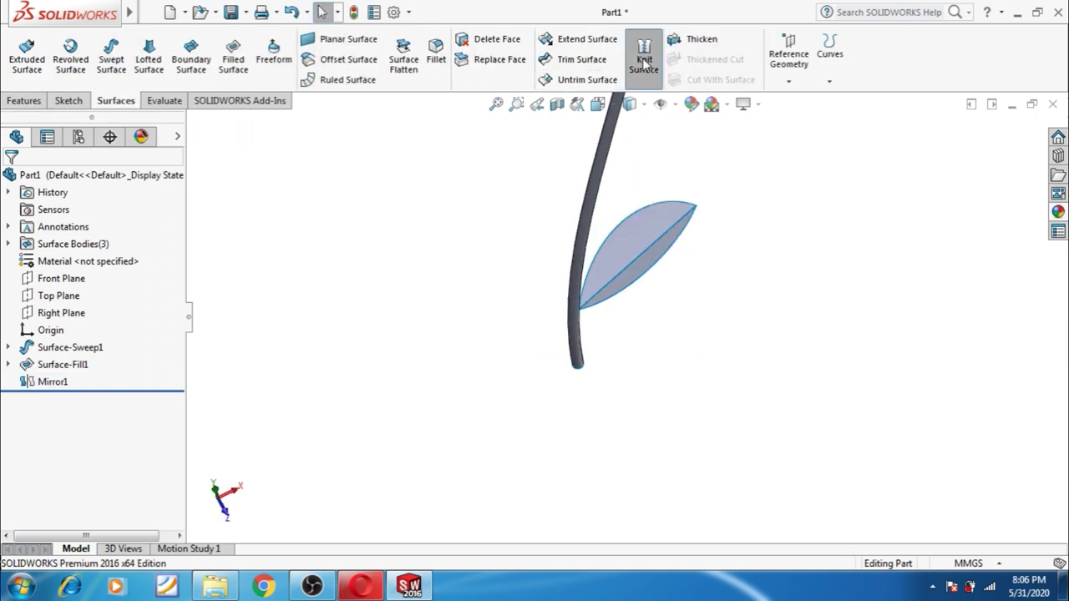
left_click(639, 226)
left_click(654, 266)
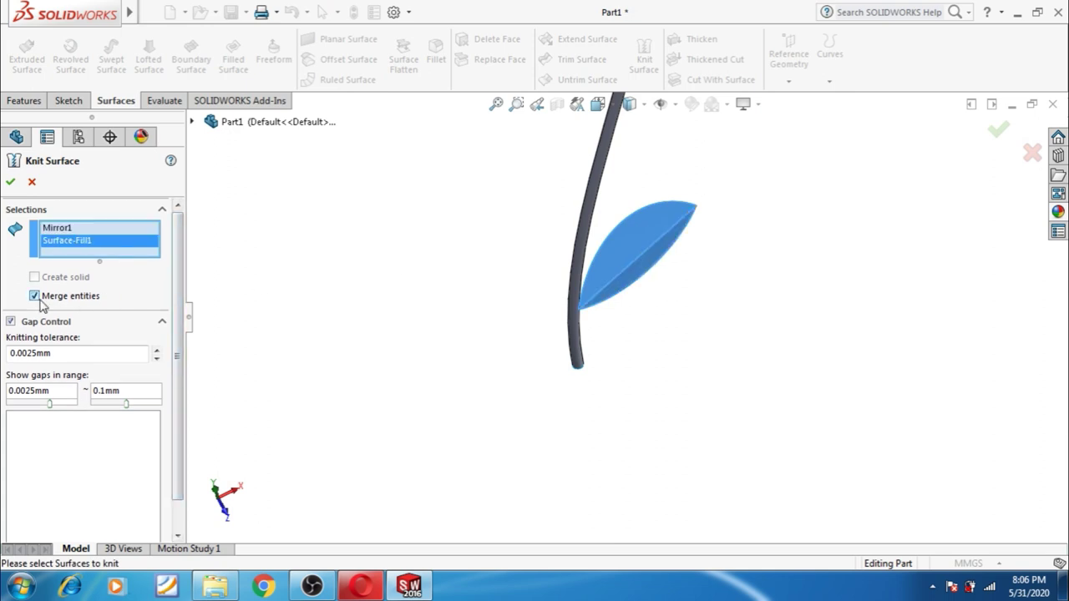
left_click(11, 182)
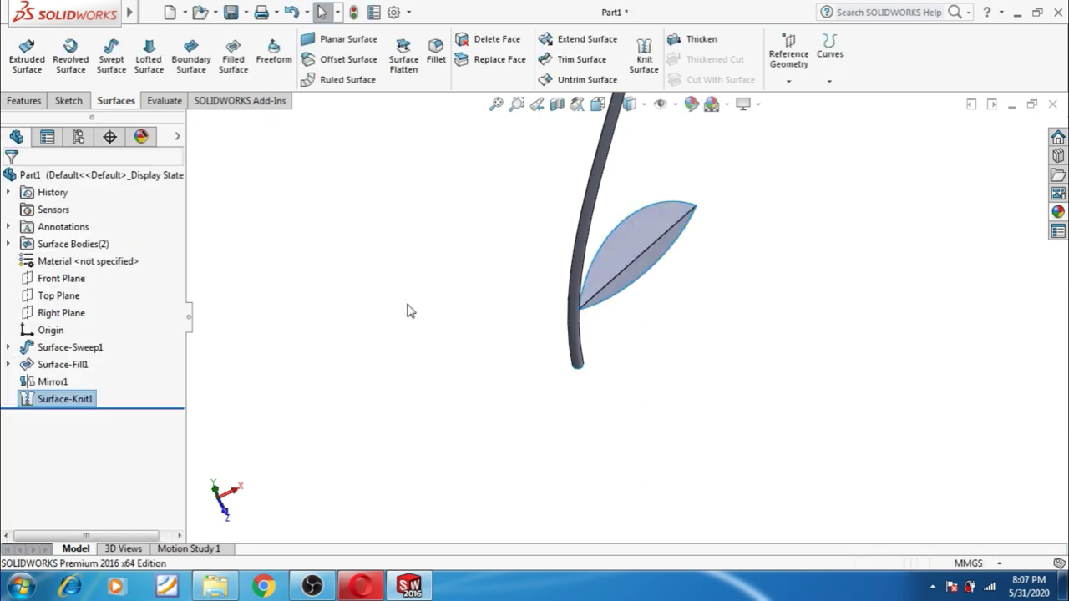
middle_click_drag(443, 315, 467, 293)
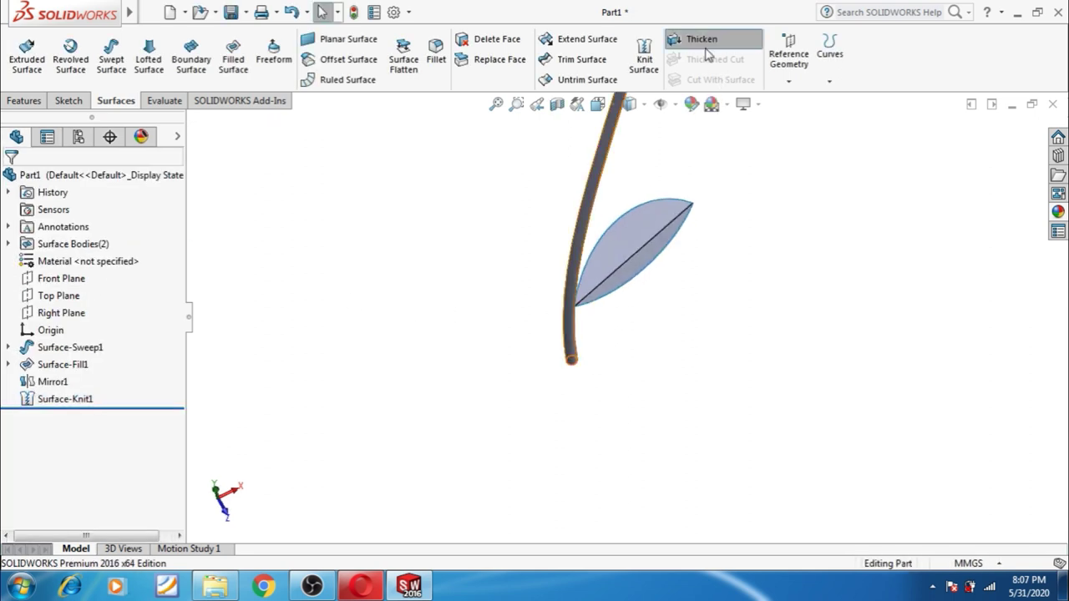
- Thicken Surface-Knit1 by 0.50 mm on one side into a solid leaf
left_click(700, 39)
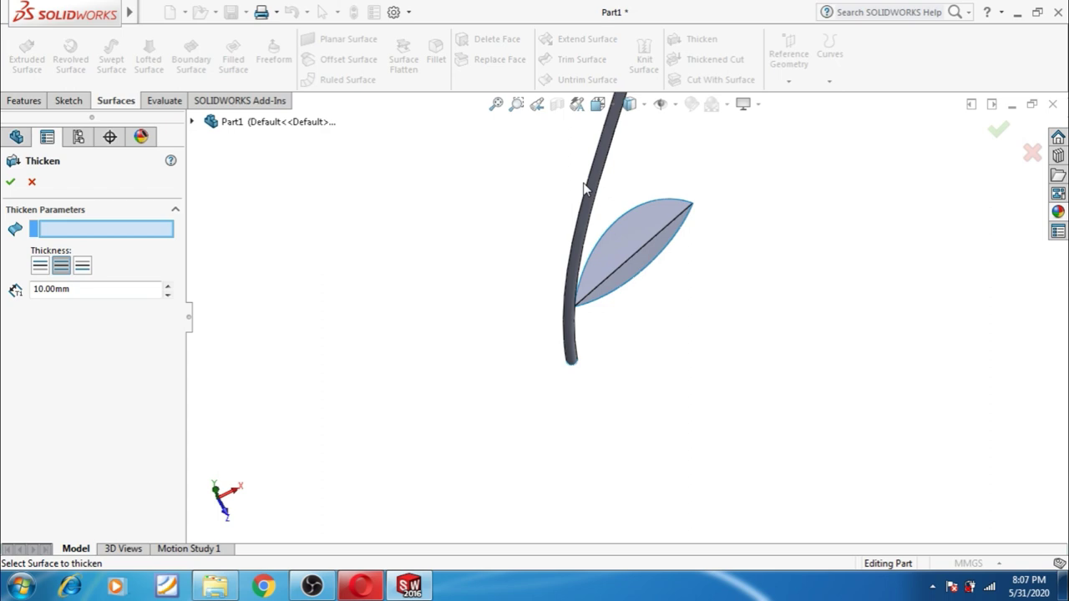
left_click(626, 240)
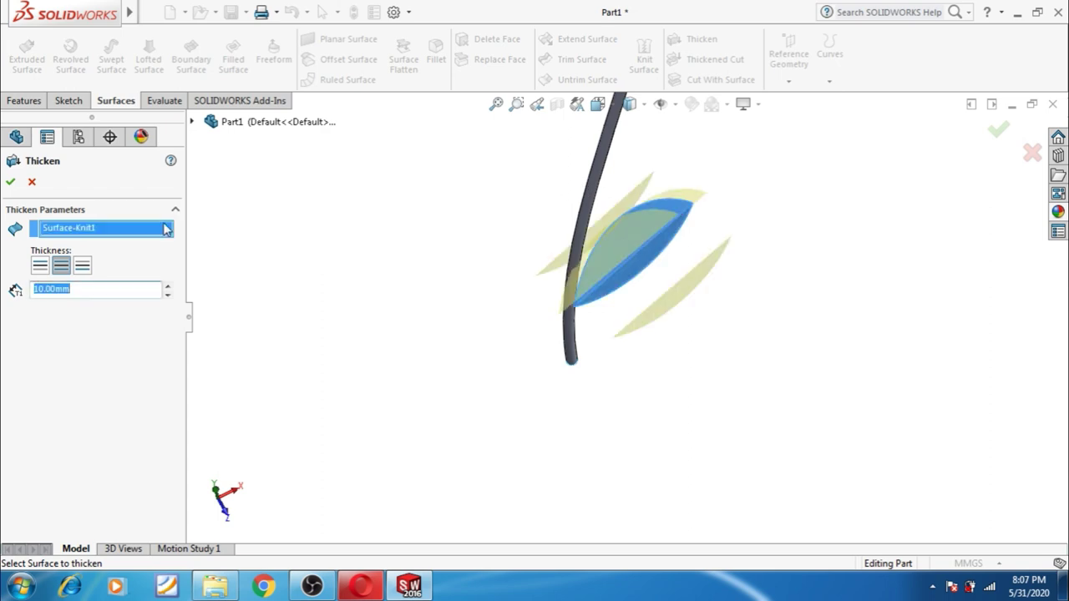
type("0.5")
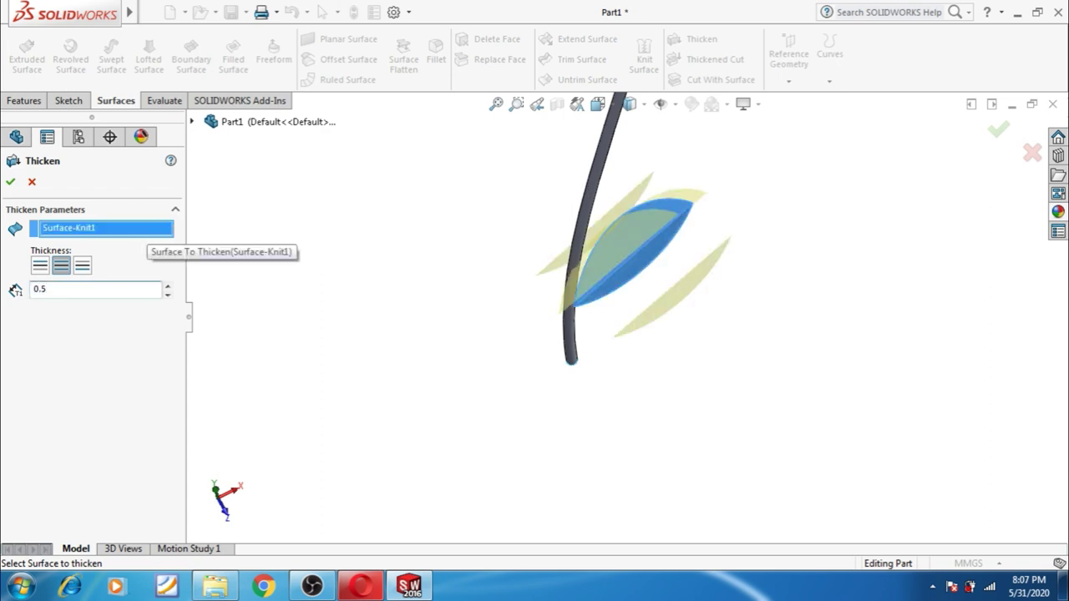
key("Return")
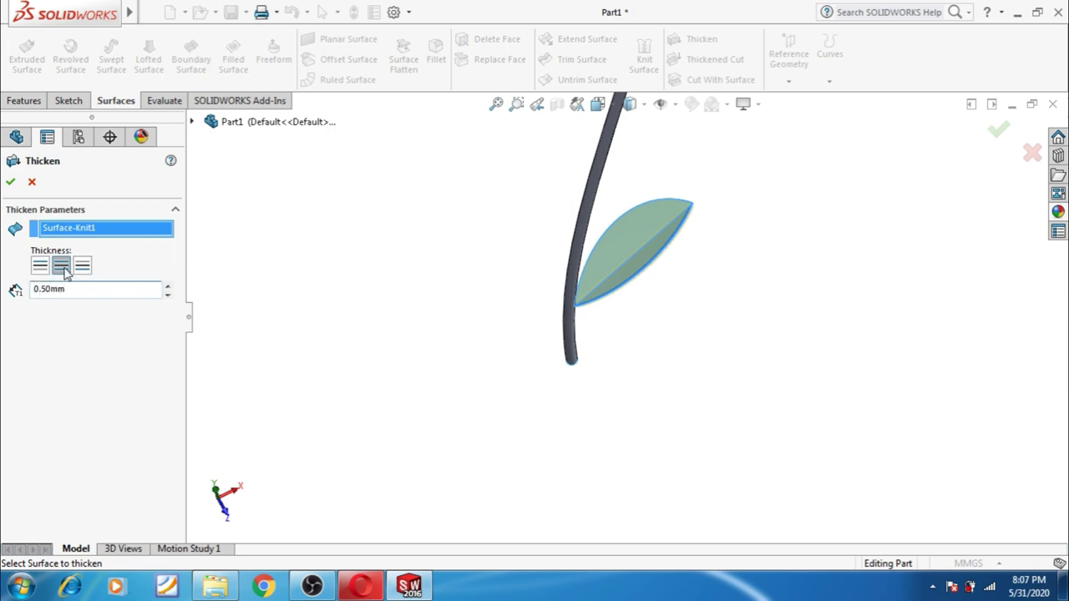
left_click(81, 272)
left_click(60, 269)
left_click(10, 181)
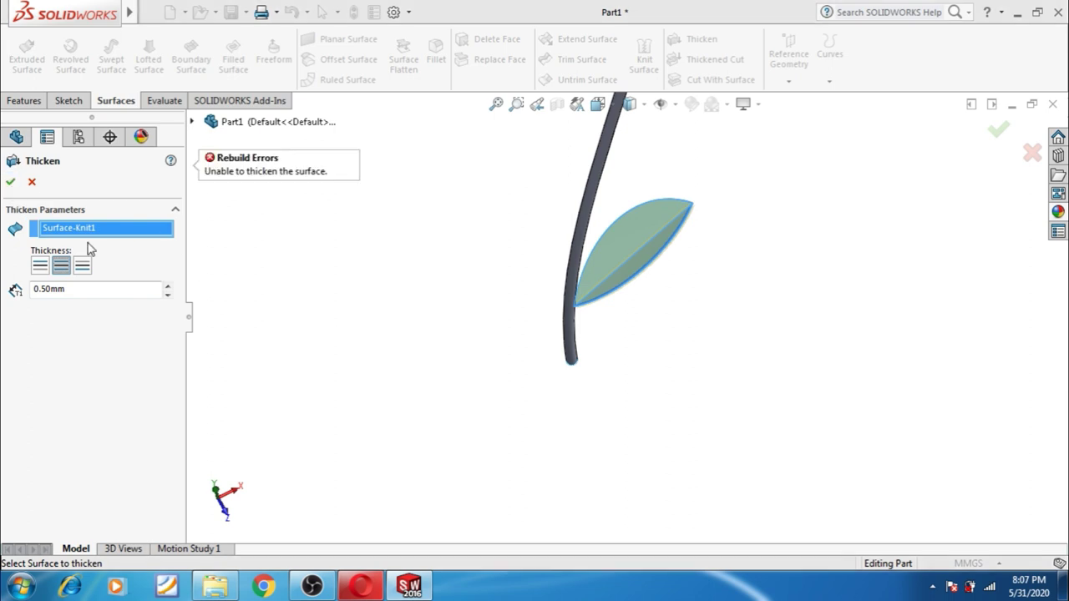
left_click(42, 266)
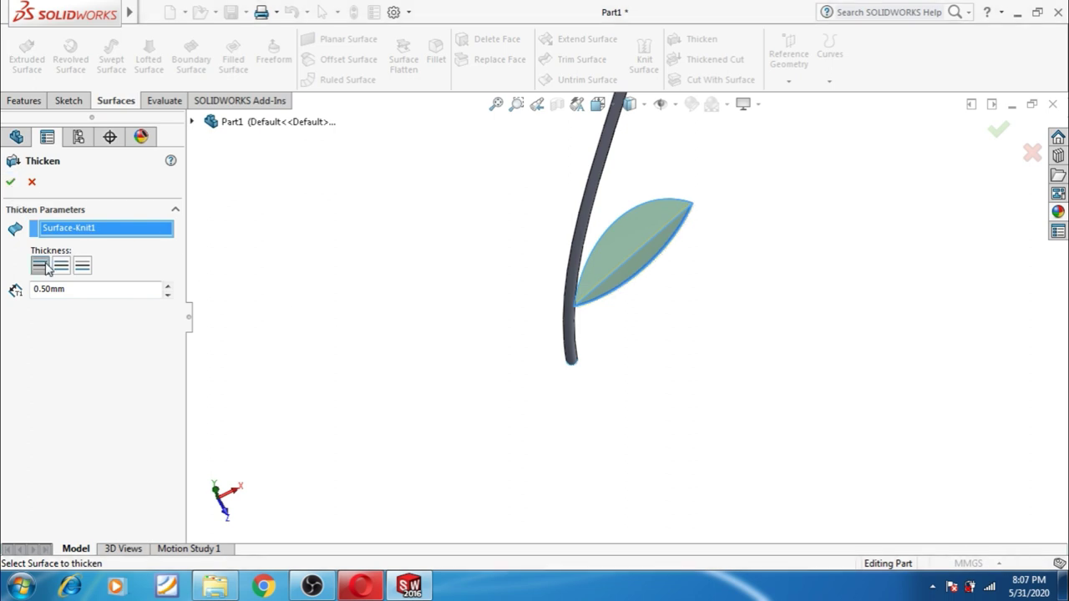
left_click(12, 182)
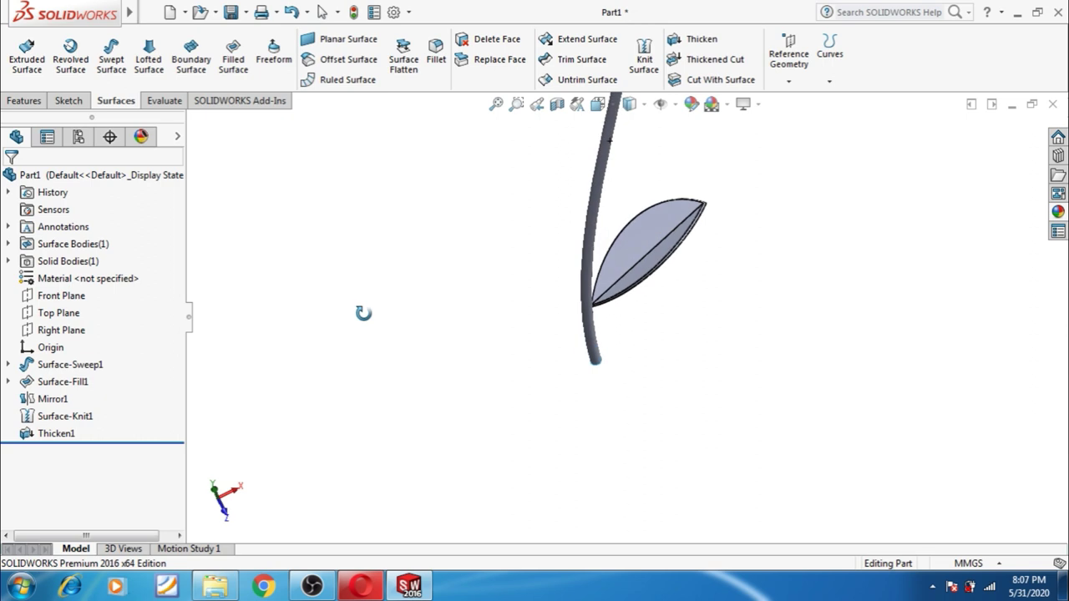
scroll(629, 246, "down", 3)
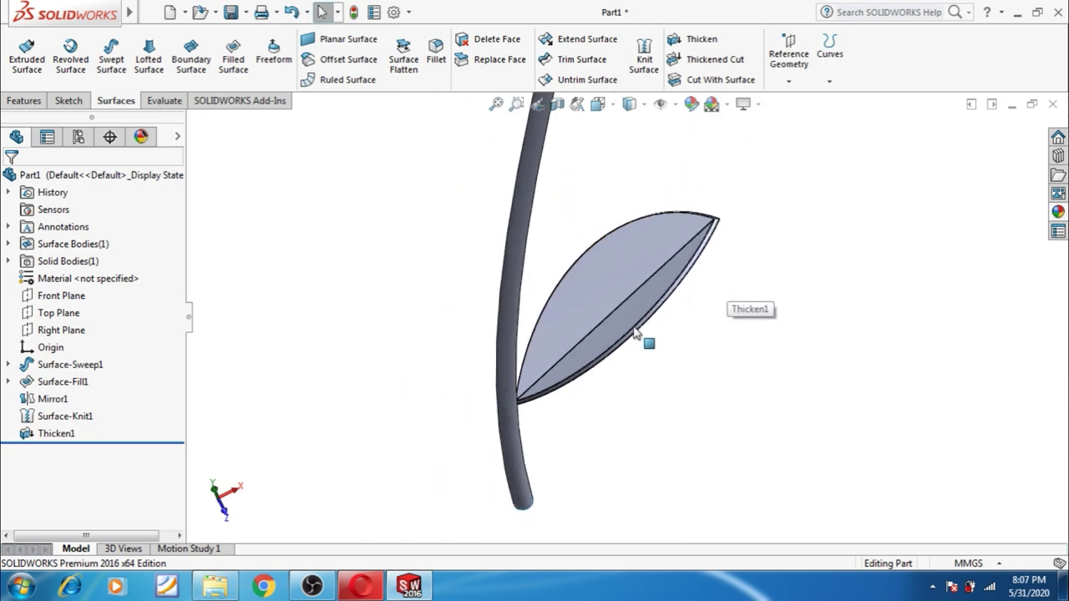
middle_click_drag(685, 377, 666, 318)
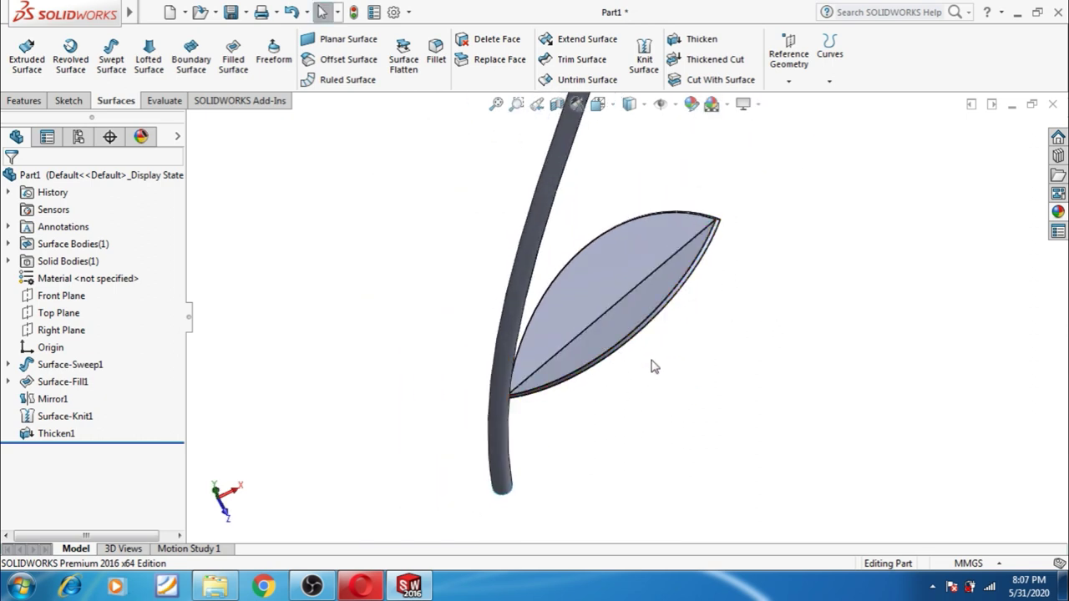
- In a front-view 3D sketch, place a point at the leaf–stem junction, then exit and view both leaves
middle_click_drag(654, 366, 640, 351)
key("ctrl+1")
left_click(68, 100)
left_click(23, 81)
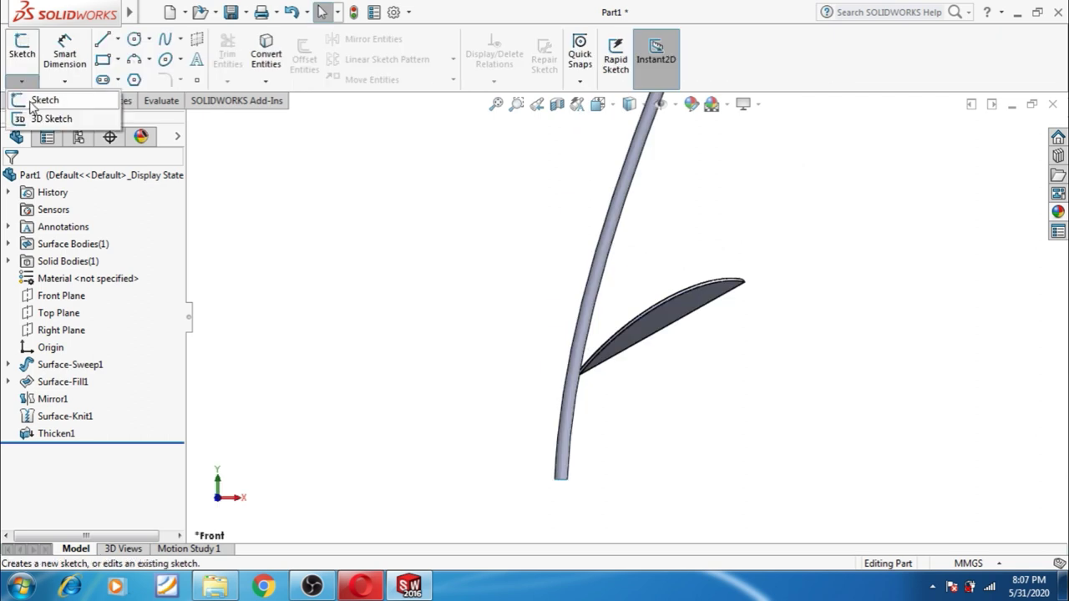
left_click(37, 119)
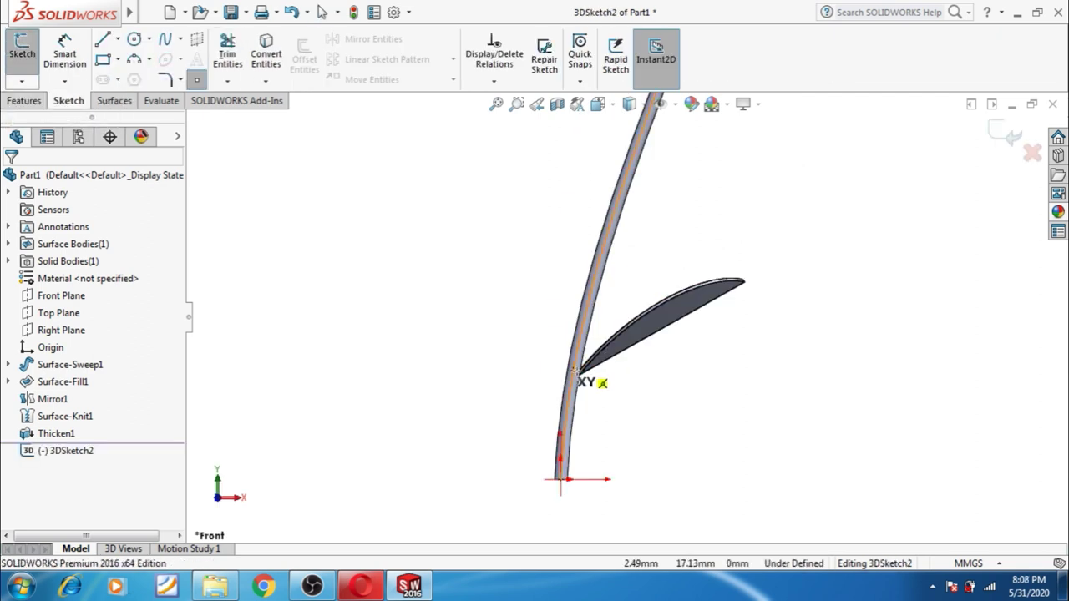
scroll(575, 369, "down", 2)
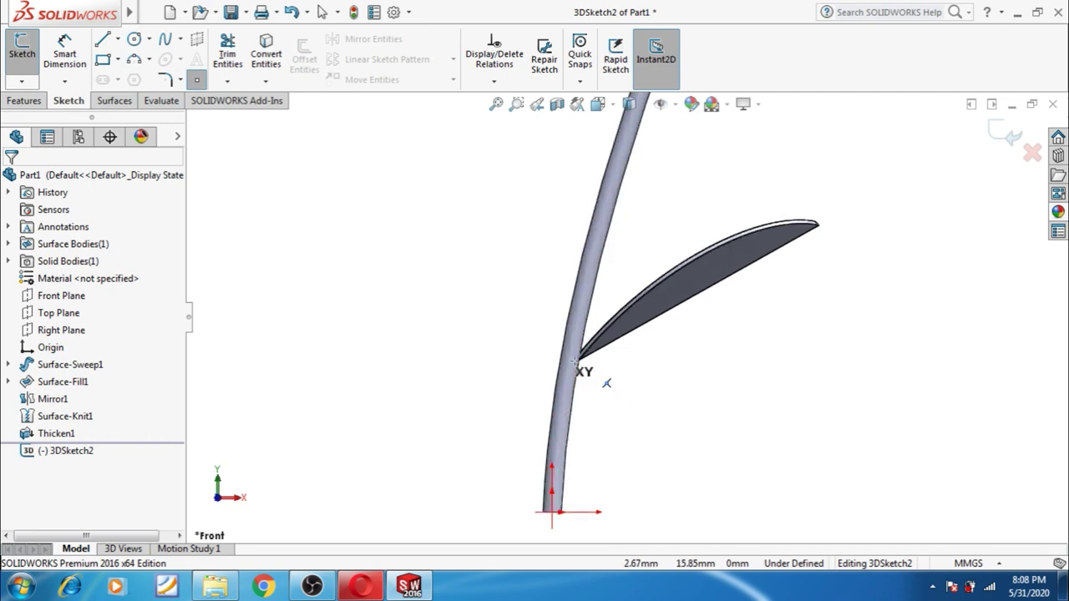
left_click(577, 356)
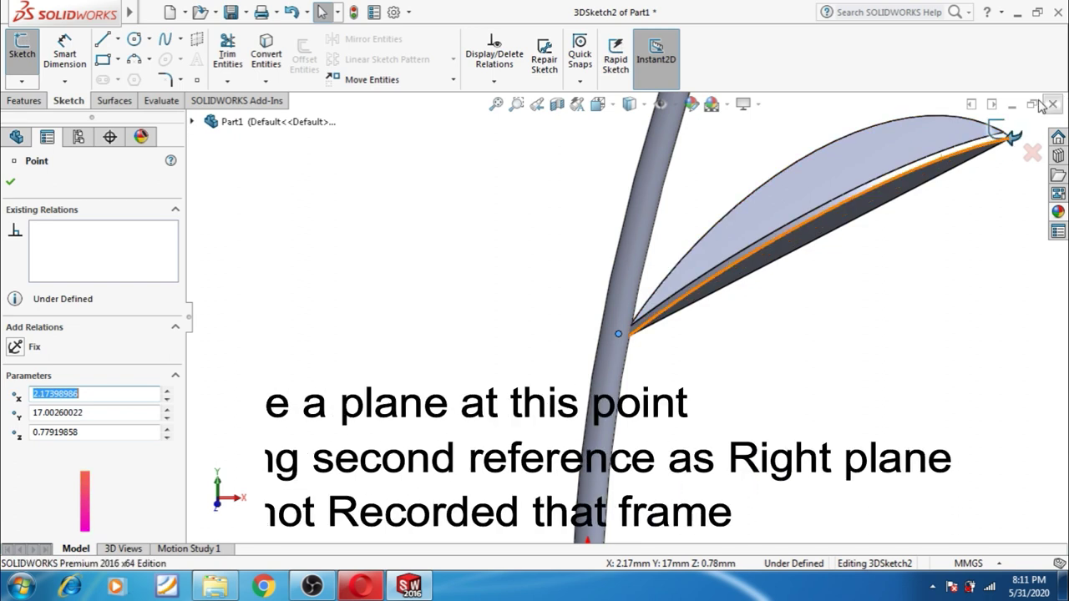
left_click(1014, 132)
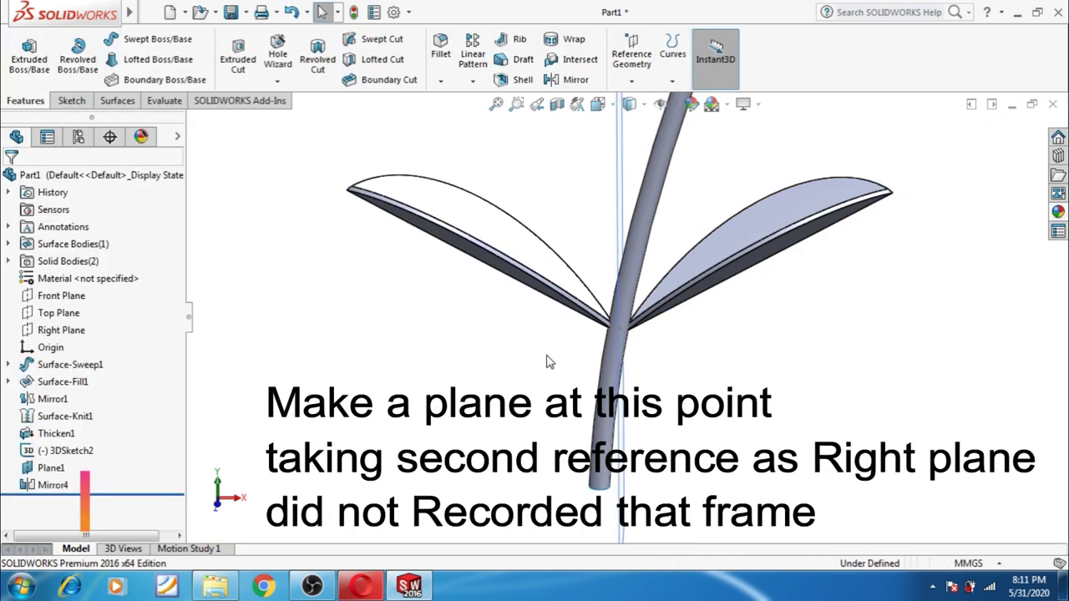
key("z")
mouse_move(549, 359)
middle_mouse_down()
mouse_move(547, 379)
mouse_move(537, 346)
mouse_move(540, 376)
mouse_move(552, 339)
middle_mouse_up()
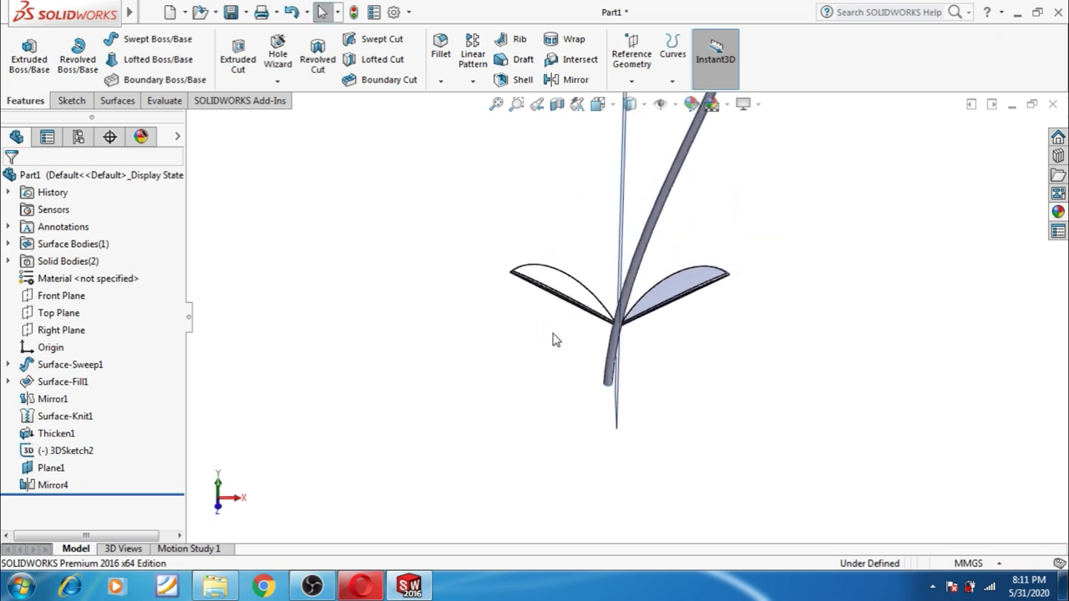
- Expand Surface-Sweep1 and show Sketch1, the stem curve with its 150 dimension
left_click(7, 364)
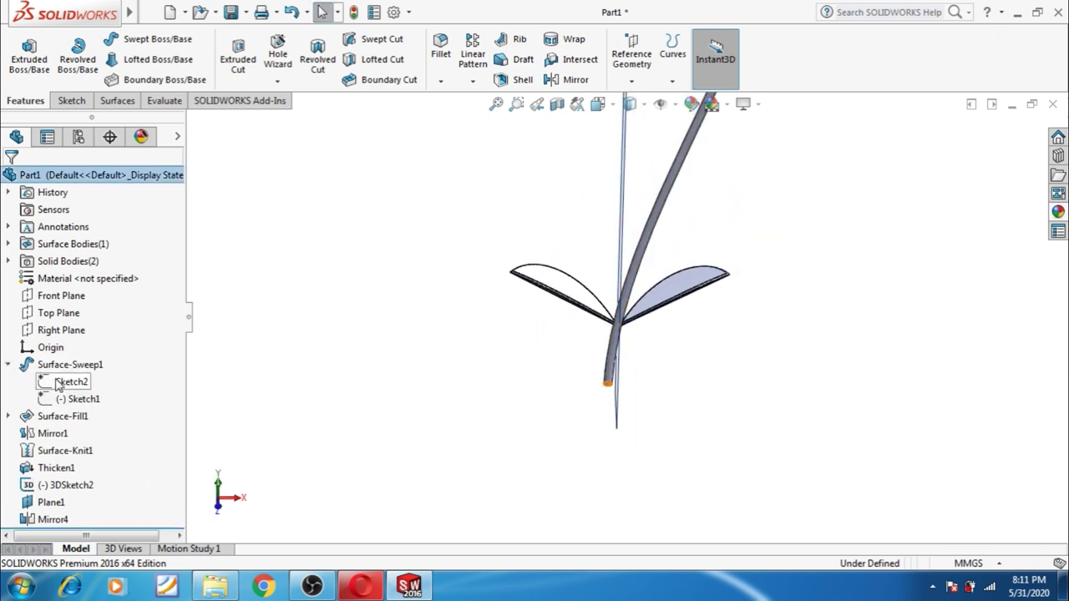
left_click(54, 384)
left_click(63, 402)
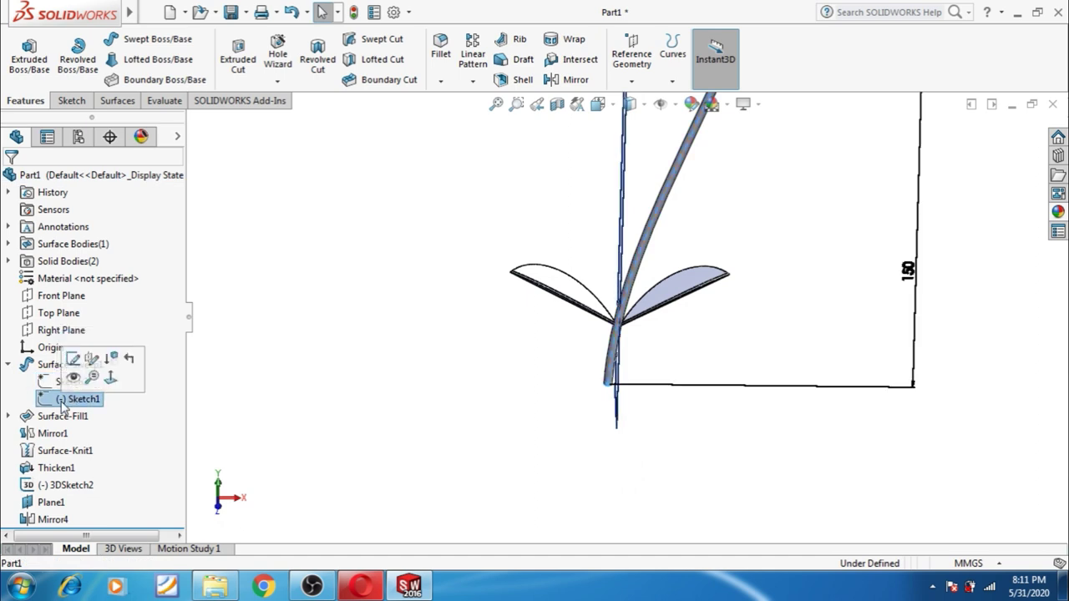
key("Escape")
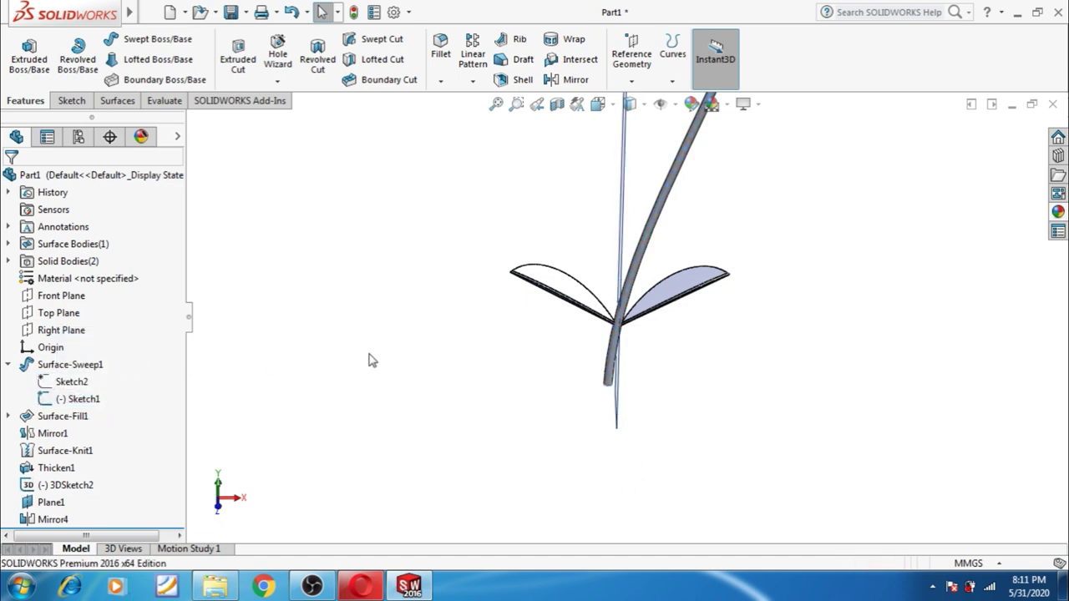
left_click(68, 399)
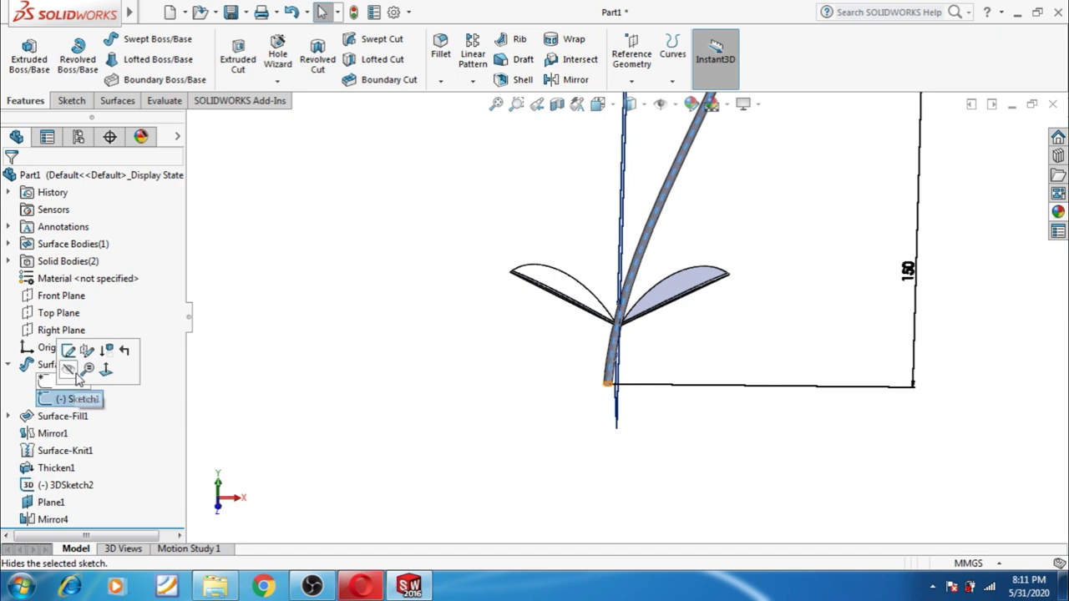
left_click(354, 441)
scroll(711, 309, "up", 1)
scroll(707, 298, "up", 2)
- Start a Curve Driven Pattern after backing out of a Linear Pattern
left_click(473, 81)
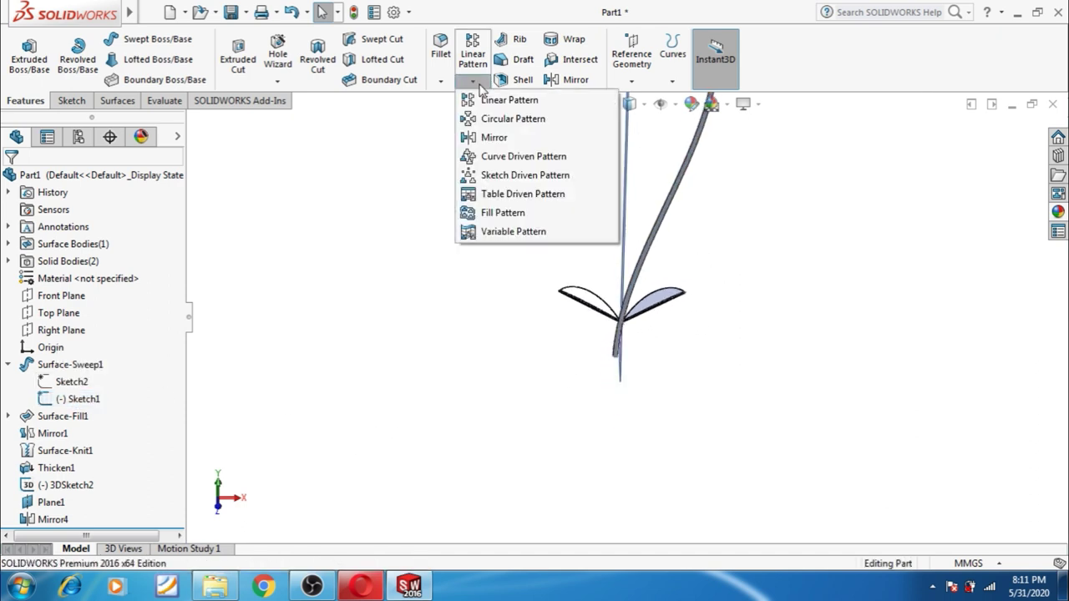
left_click(489, 102)
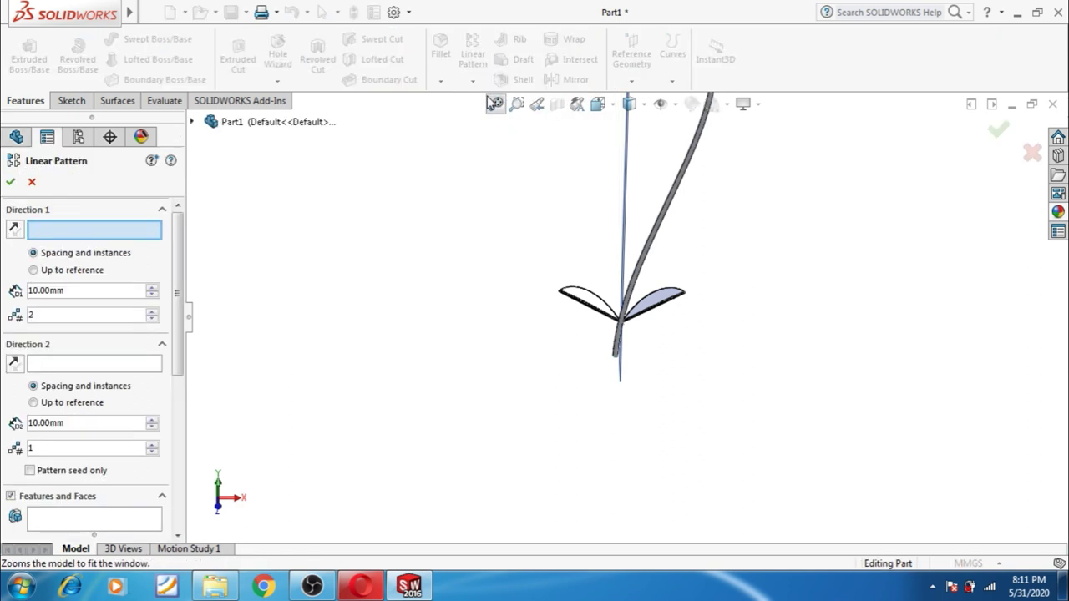
left_click(30, 179)
left_click(473, 81)
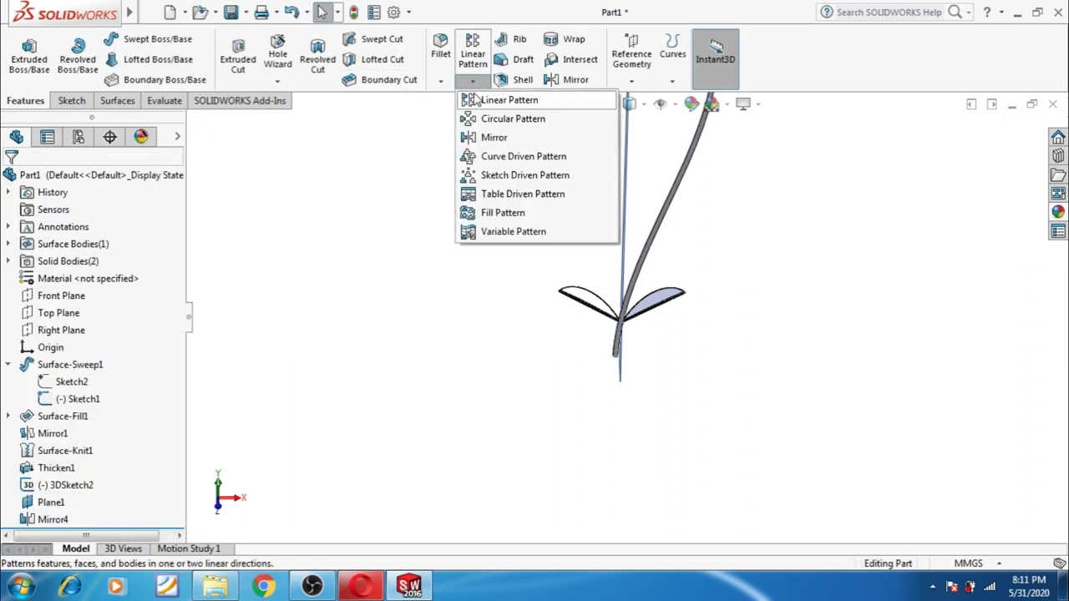
left_click(518, 155)
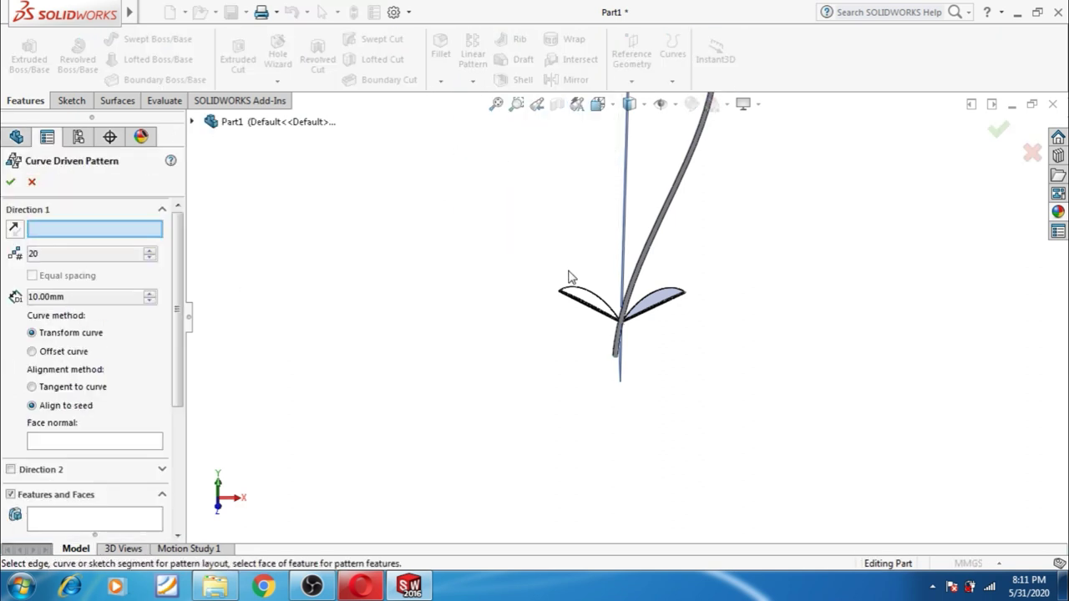
- Use Sketch1 as Direction 1 and Thicken1 as the feature to pattern; adding Mirror4 gives an error
left_click(192, 123)
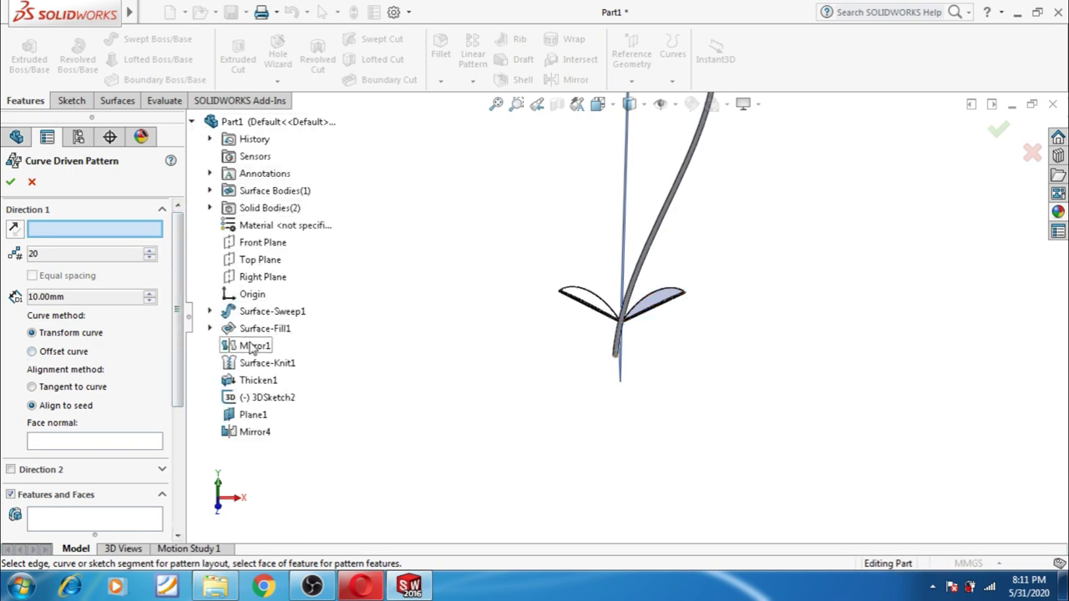
left_click(210, 312)
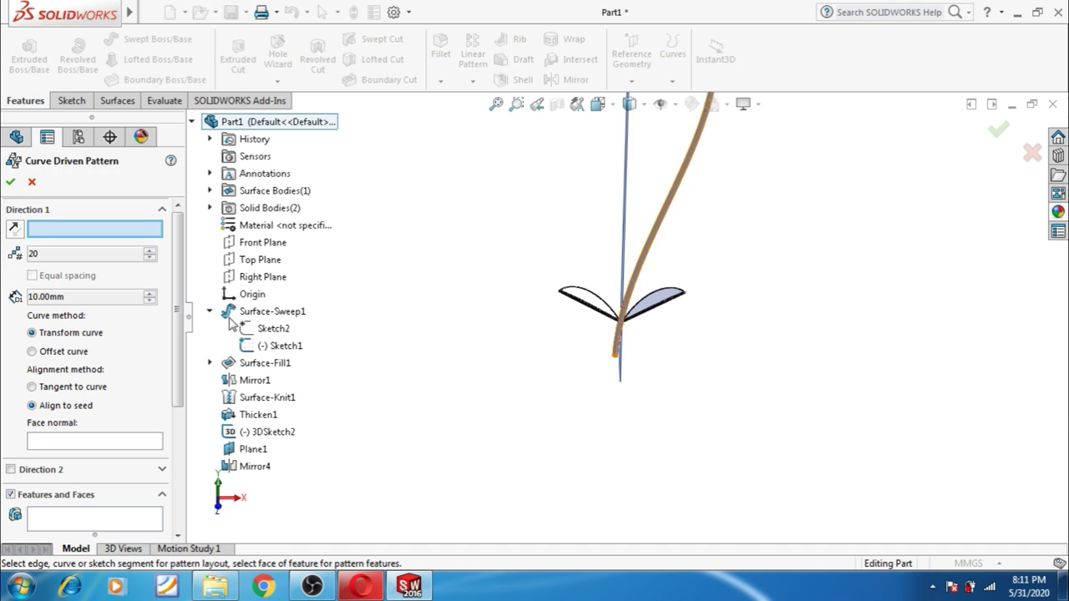
left_click(266, 351)
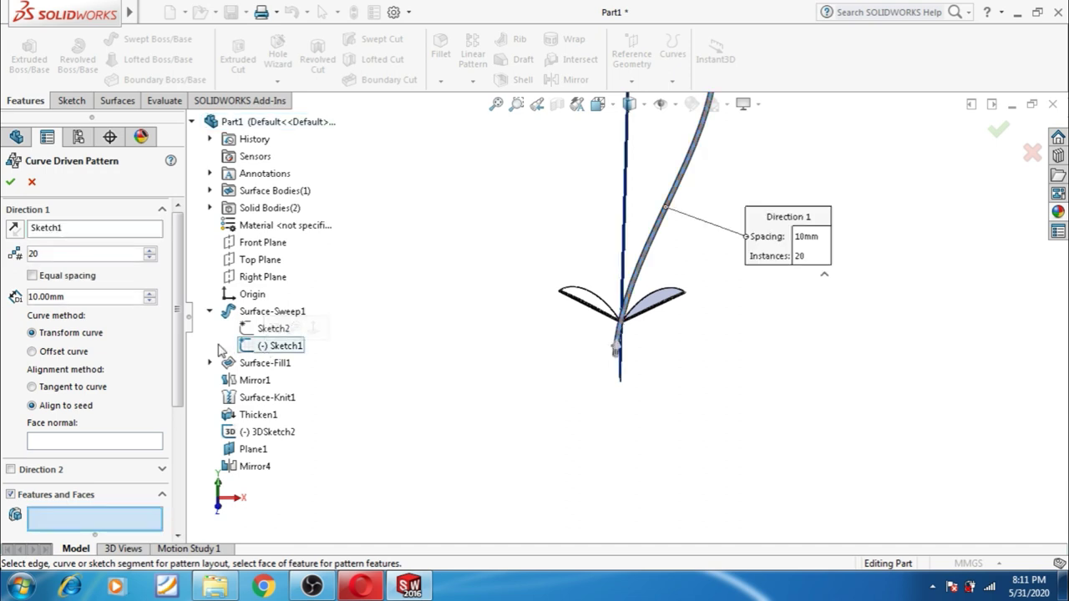
scroll(126, 434, "down", 3)
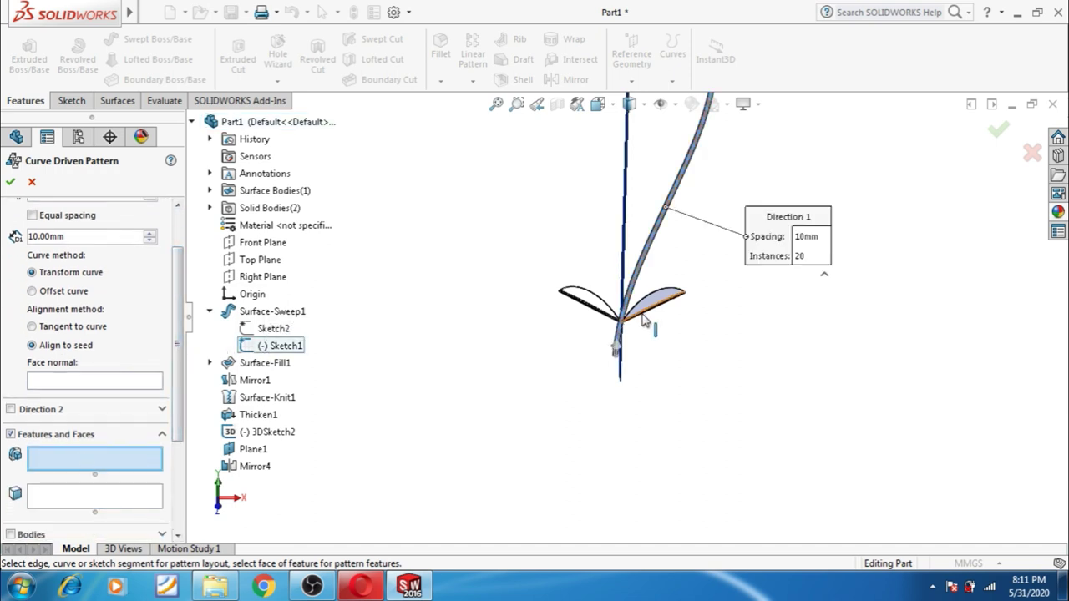
left_click(641, 309)
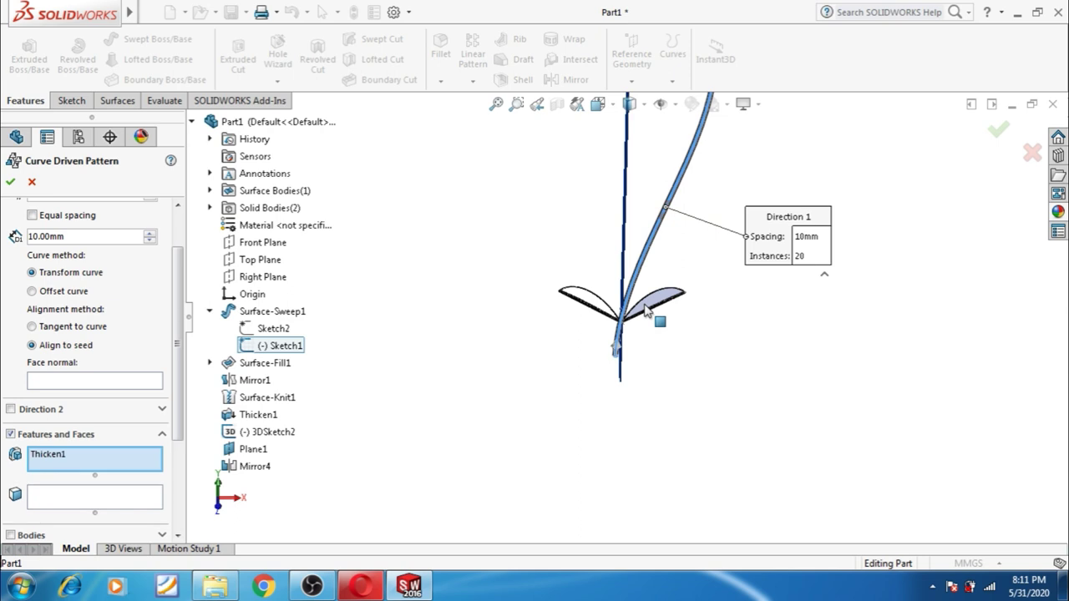
left_click(591, 305)
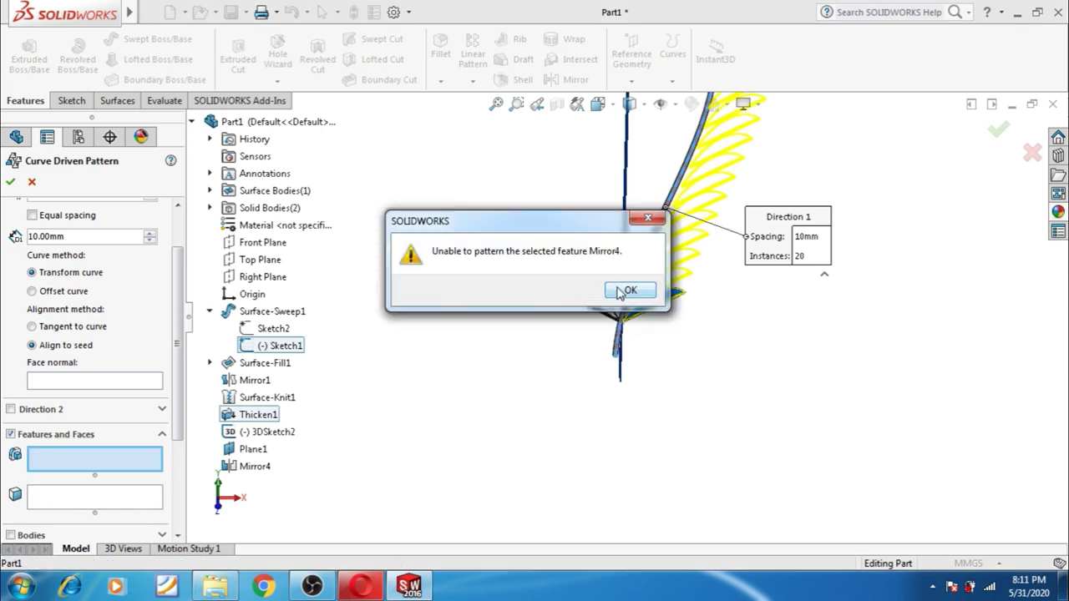
left_click(622, 291)
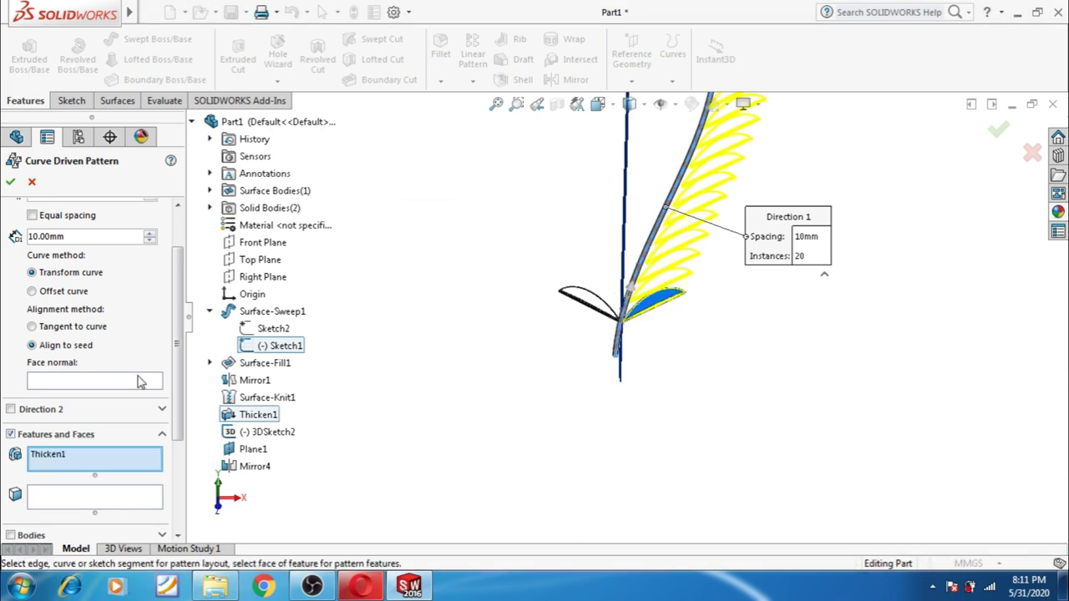
- Pattern the Thicken1 and Mirror4 bodies as 5 equally spaced instances along Sketch1
scroll(177, 443, "down", 3)
left_click(10, 421)
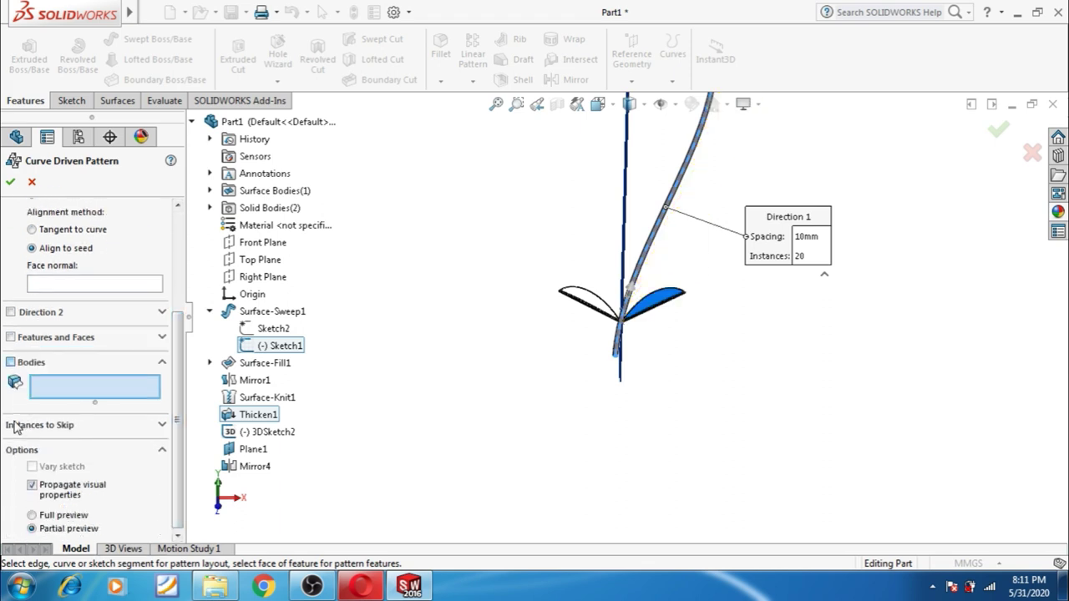
left_click(660, 303)
left_click(608, 308)
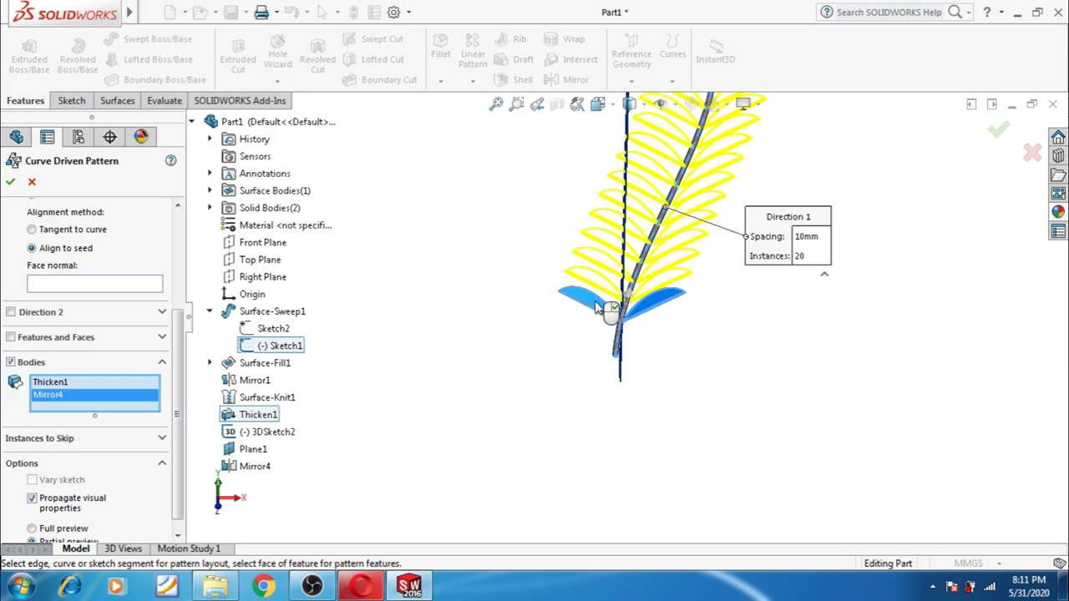
scroll(183, 334, "up", 3)
scroll(184, 300, "up", 2)
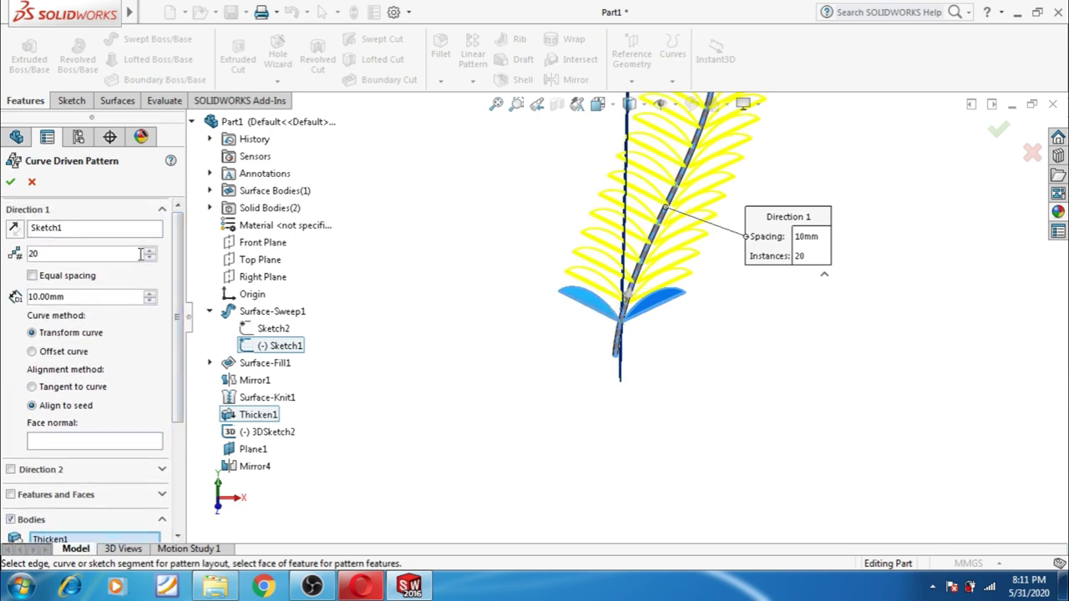
left_click(33, 276)
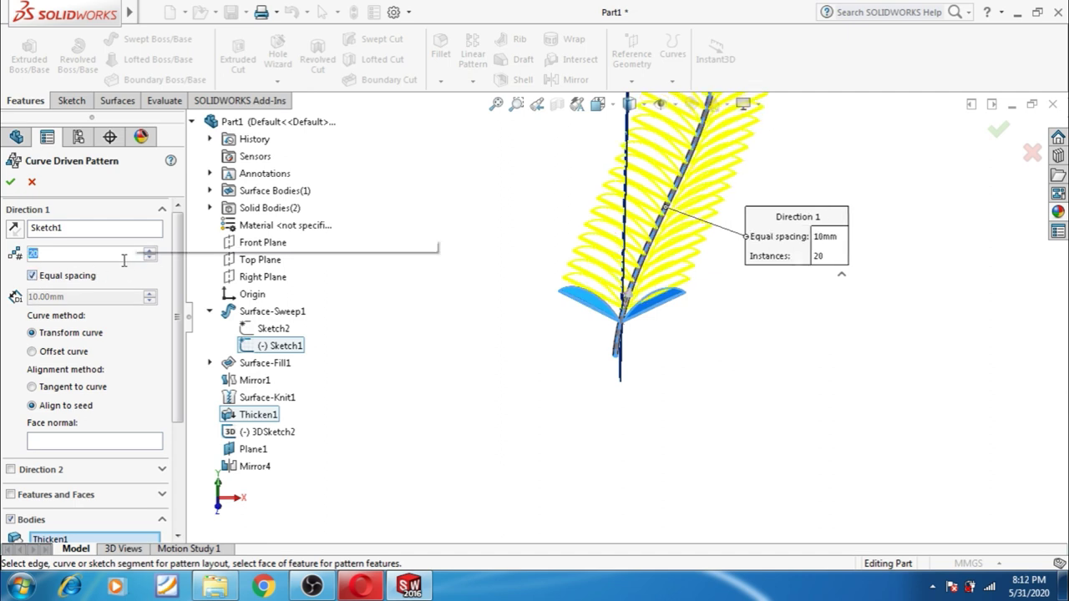
type("5")
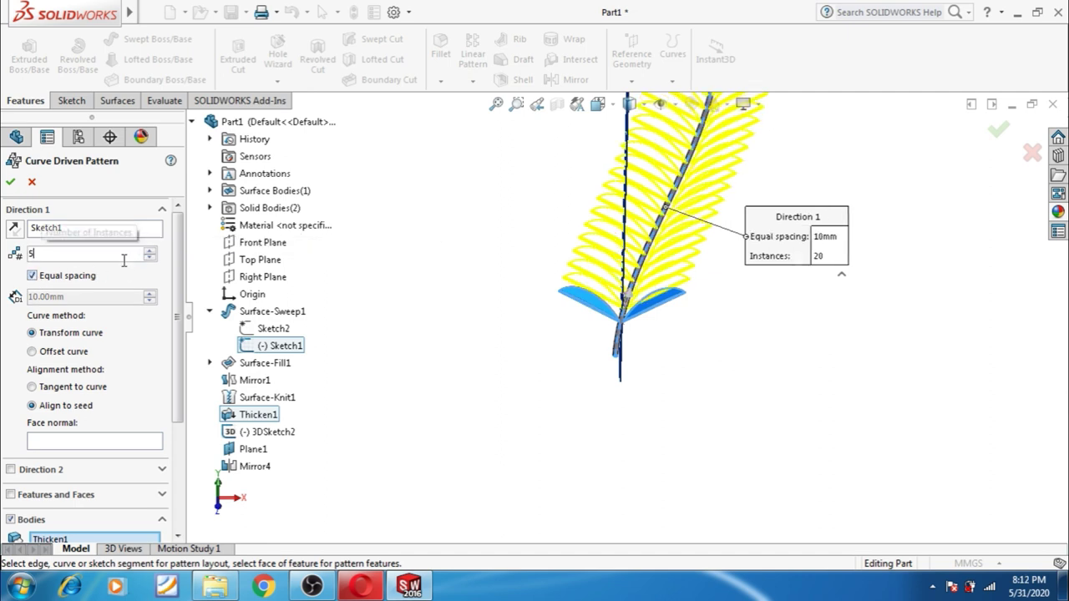
key("Return")
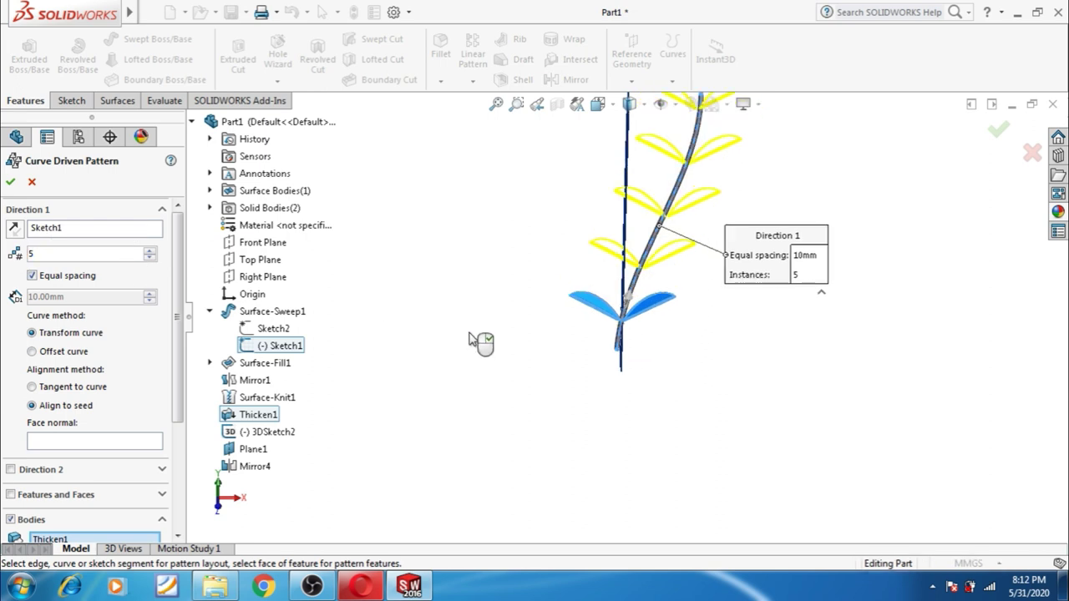
left_click(11, 185)
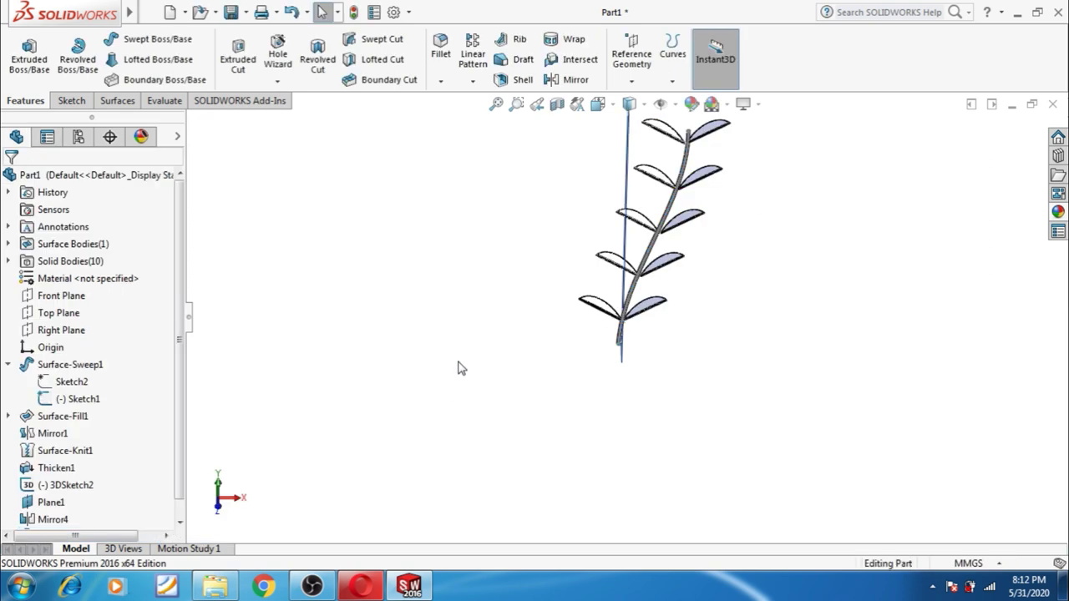
- Zoom and orbit to view the patterned leaves at an angle, then open the Insert menu
scroll(821, 144, "down", 1)
scroll(718, 196, "down", 1)
scroll(699, 219, "down", 1)
middle_click_drag(633, 195, 650, 192)
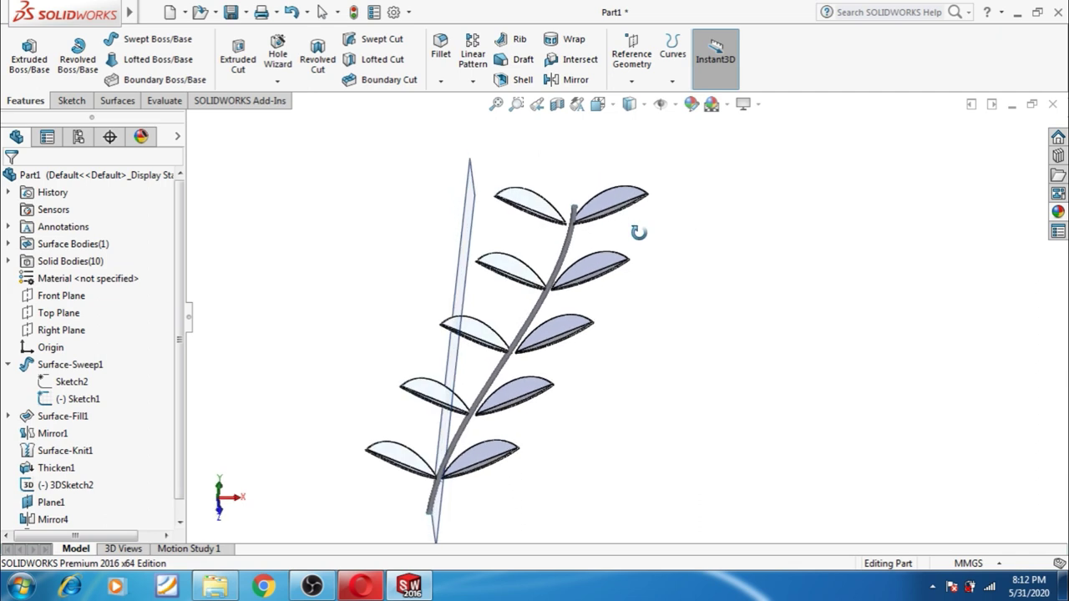
scroll(650, 192, "down", 1)
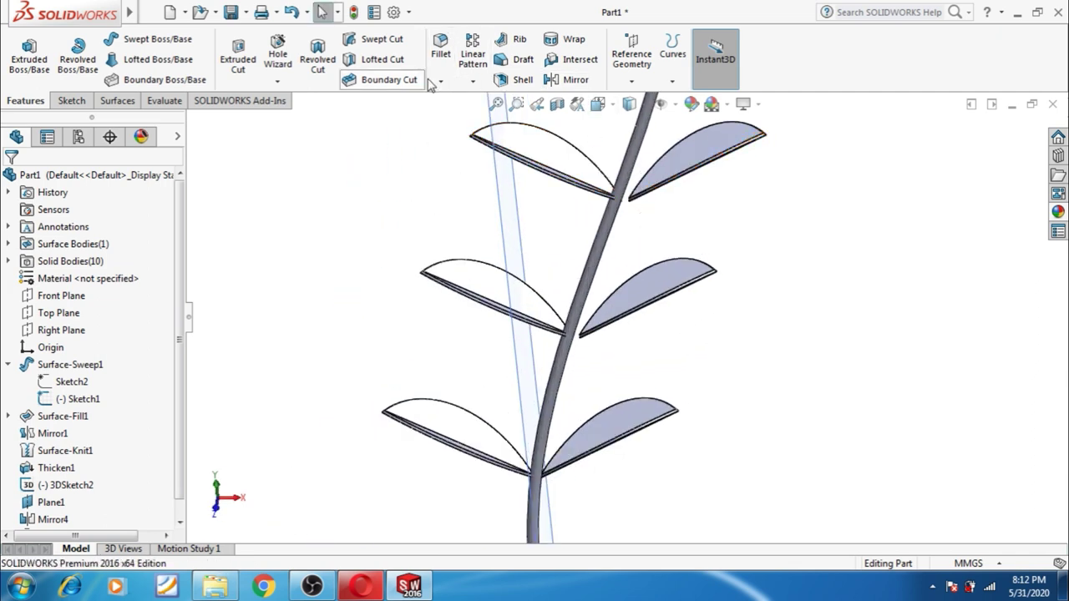
left_click(241, 13)
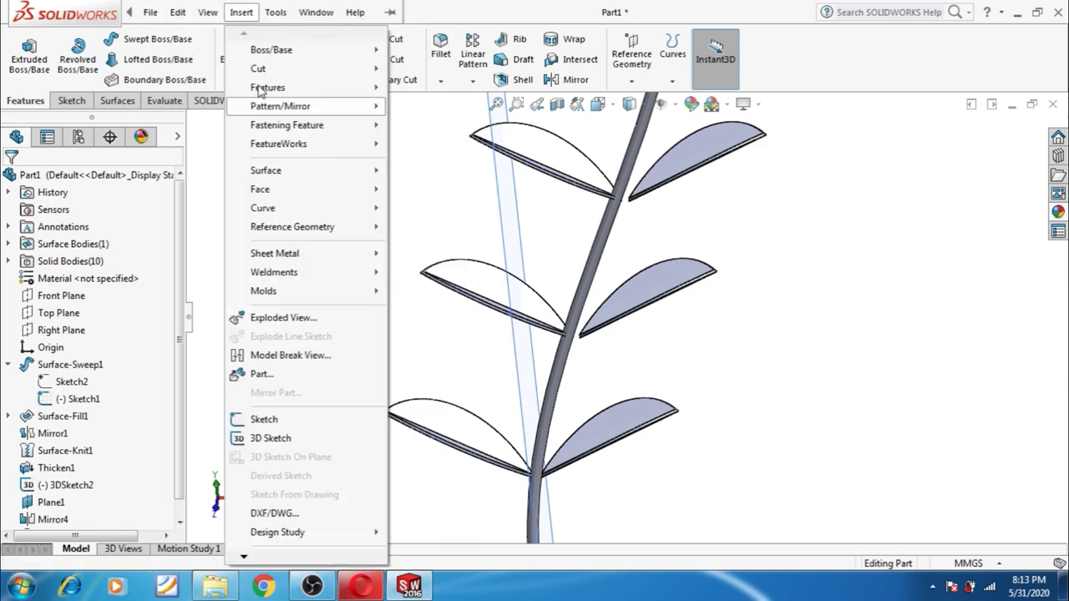
mouse_move(267, 87)
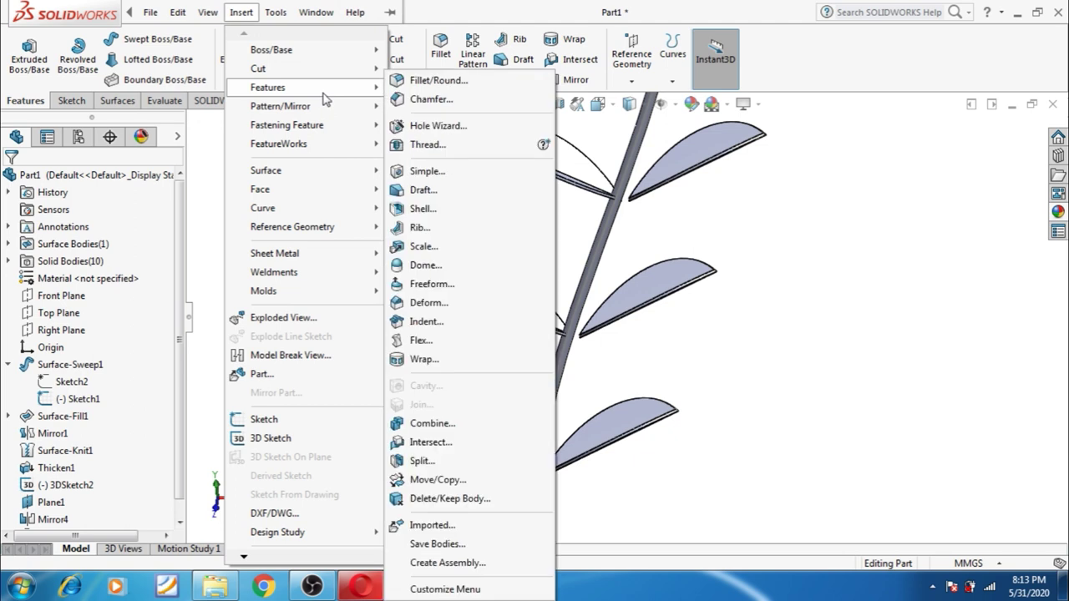
- Rotate leaf bodies CrvPattern1[1] and CrvPattern1[5] 287° about Y with Move/Copy Body
left_click(468, 481)
left_click(90, 527)
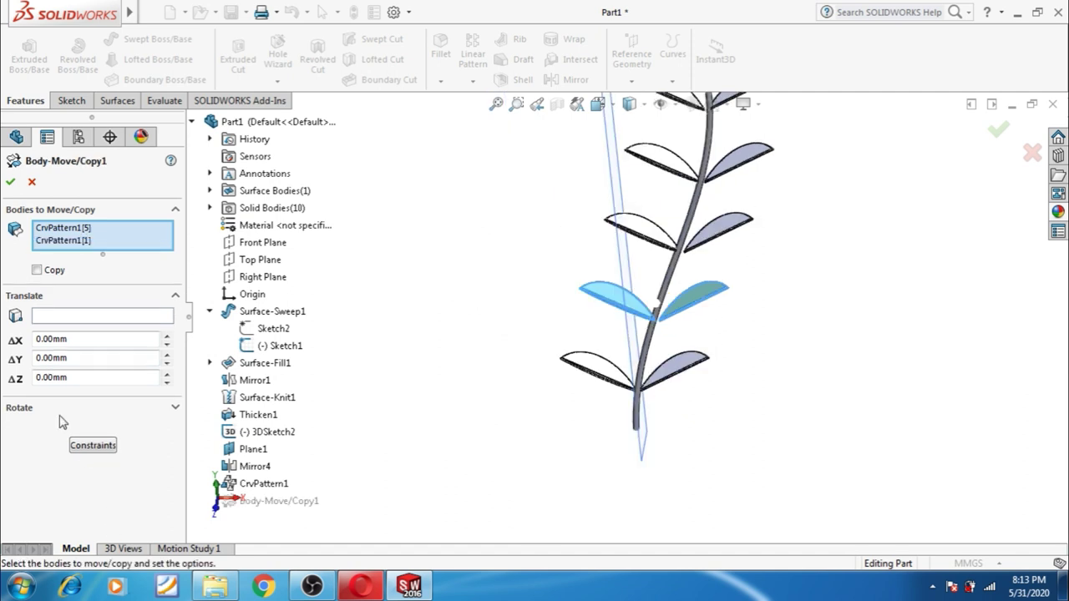
left_click(110, 412)
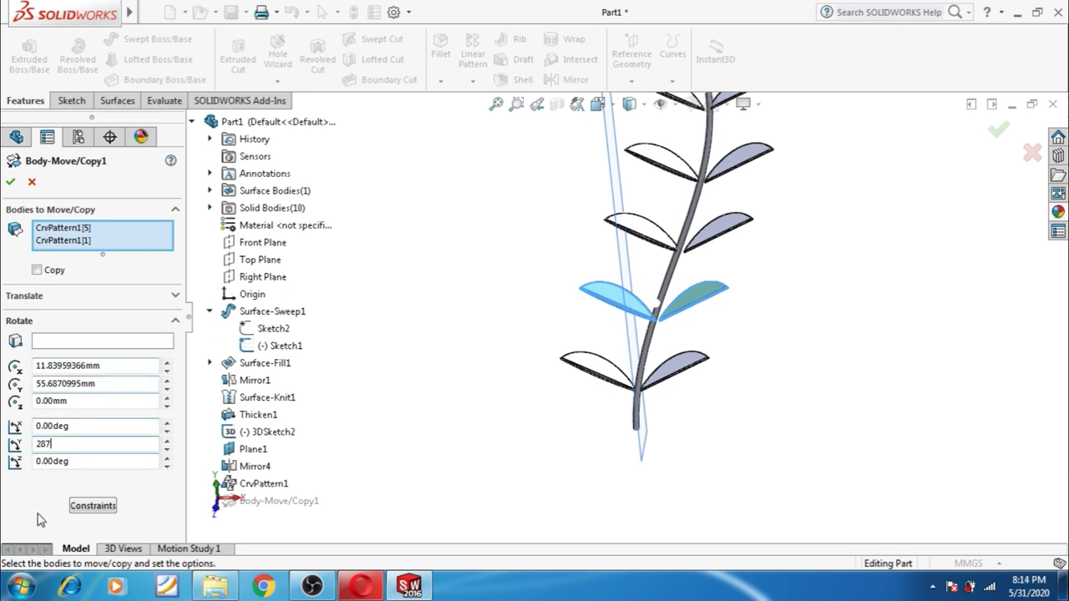
key("Return")
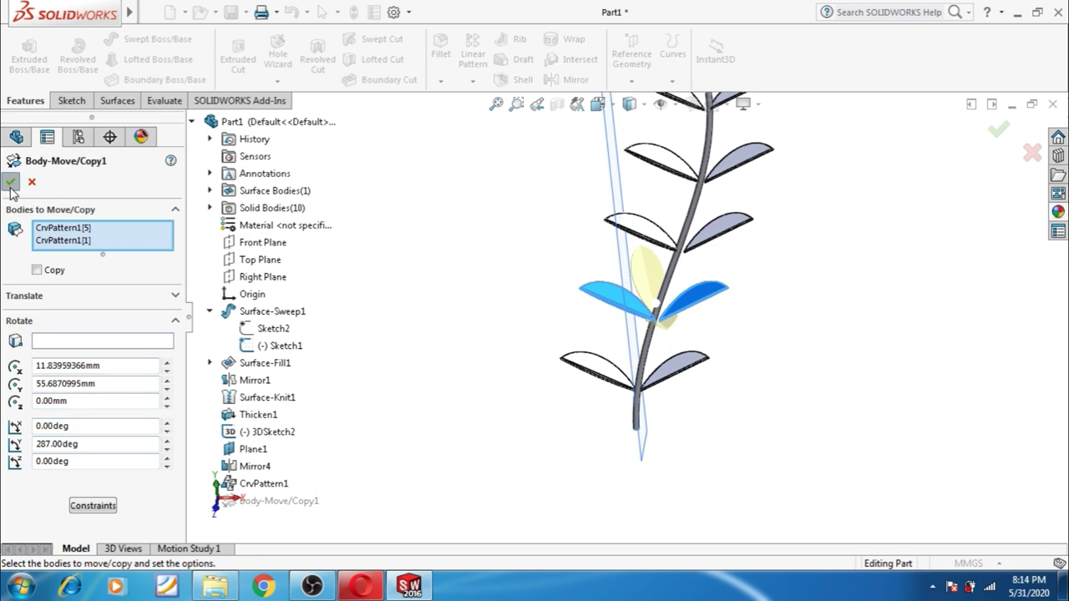
left_click(10, 184)
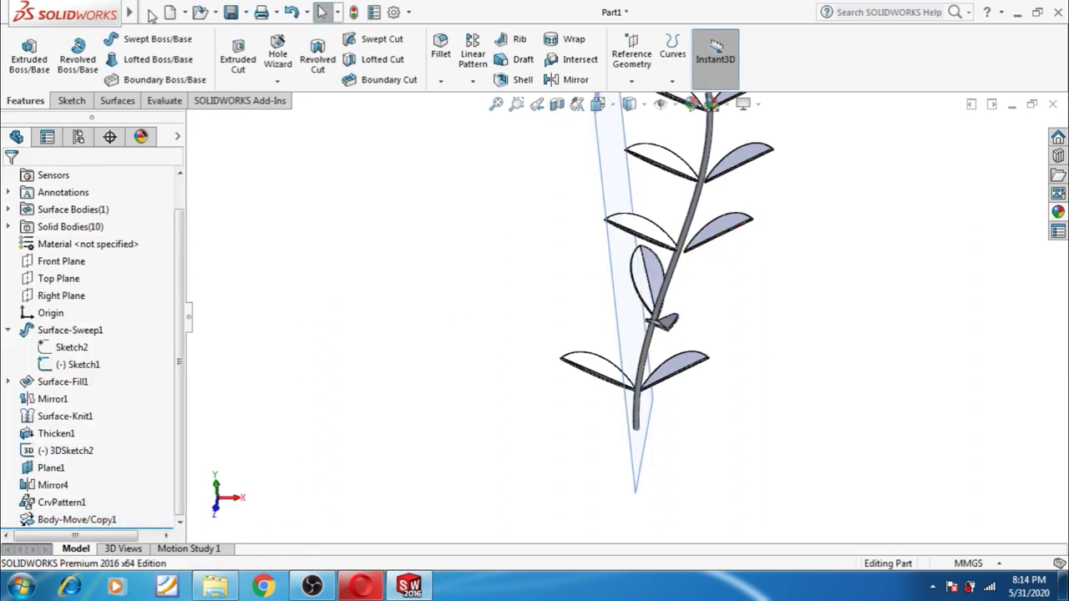
- Start another Move/Copy Body with leaf CrvPattern1[6] selected
left_click(242, 11)
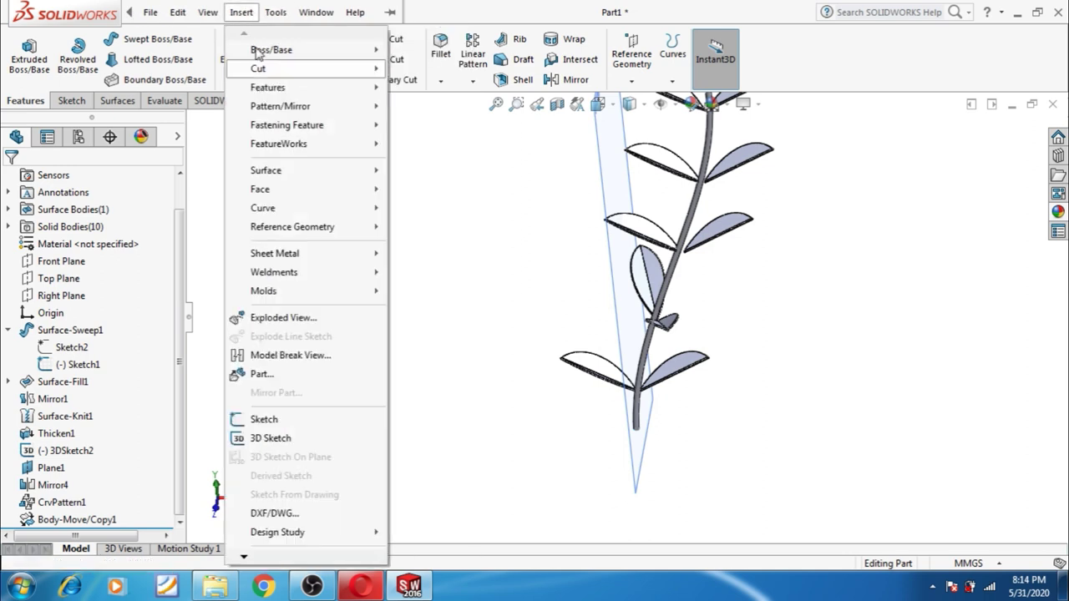
mouse_move(268, 87)
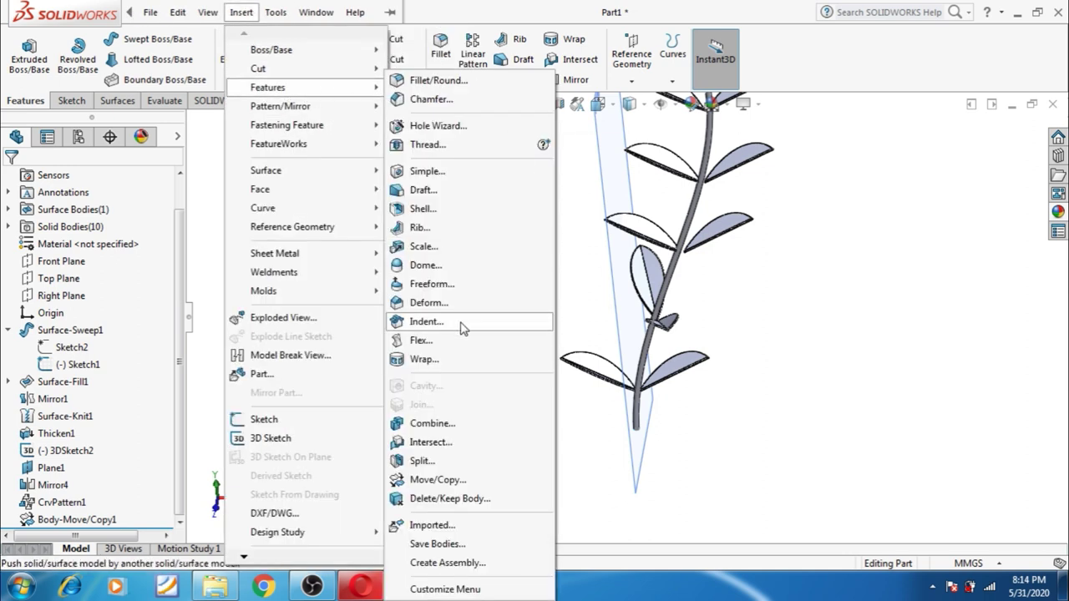
left_click(439, 480)
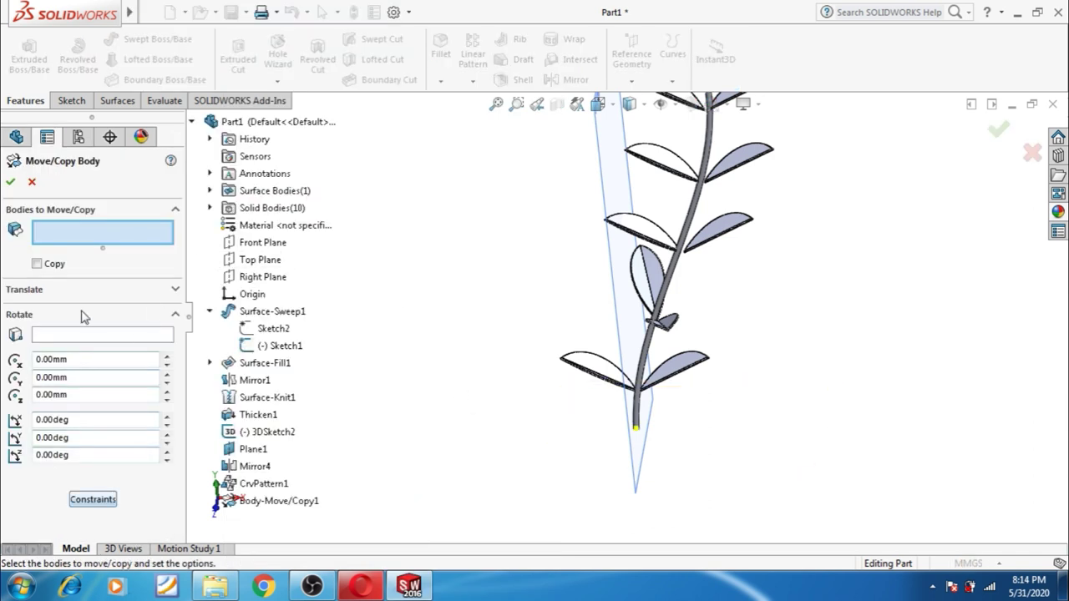
left_click(718, 235)
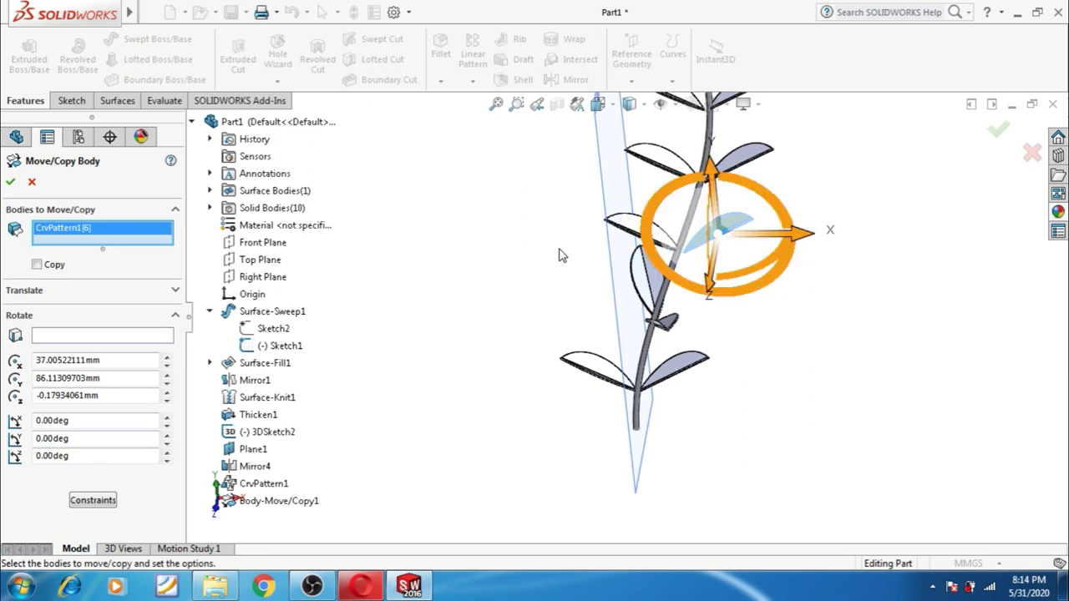
middle_click_drag(550, 257, 551, 275)
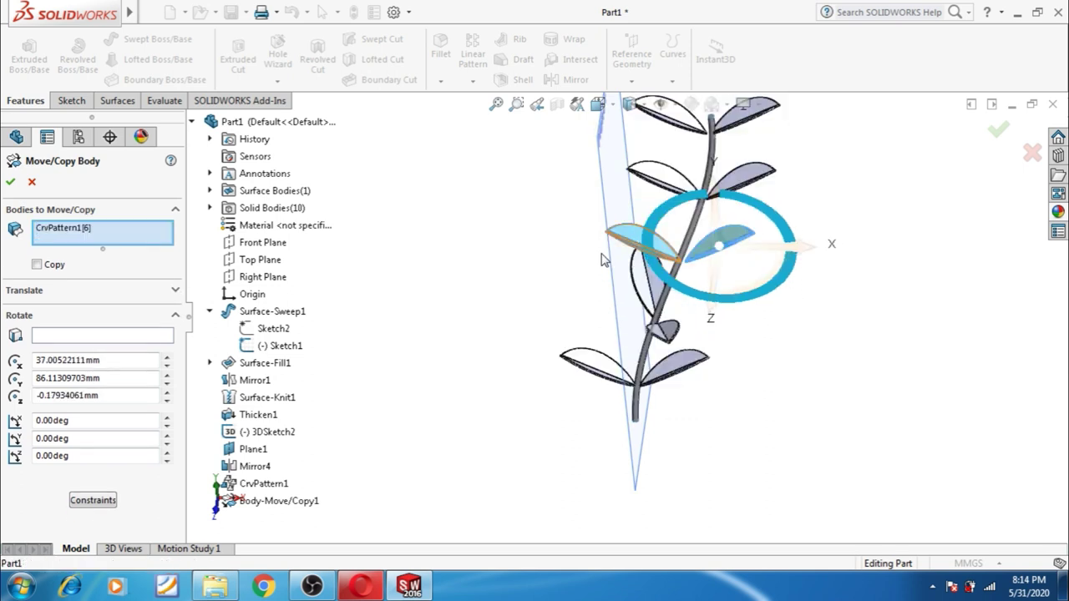
left_click_drag(622, 243, 589, 267)
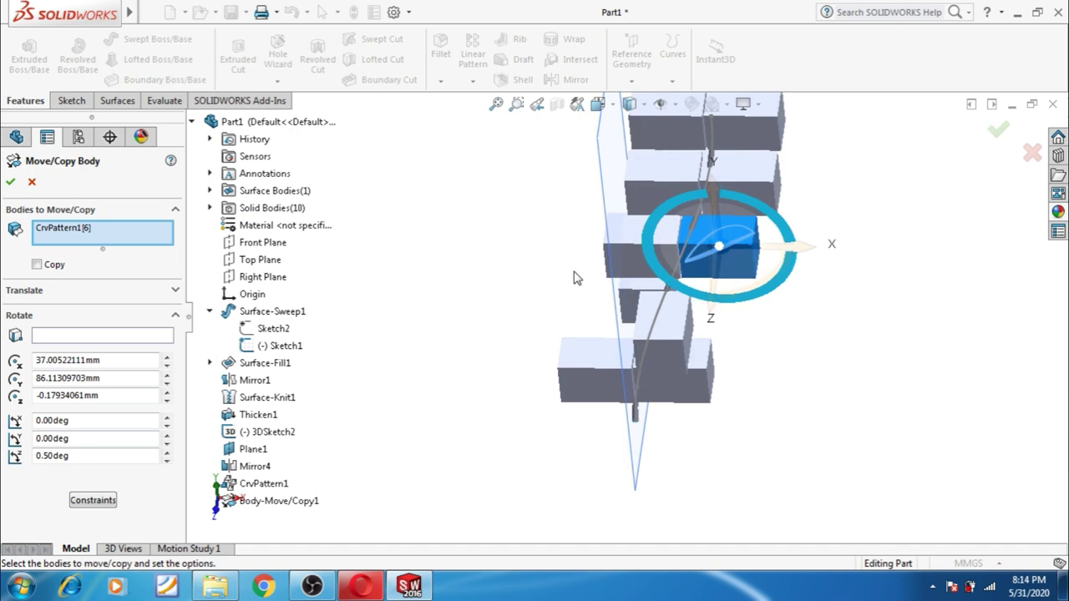
middle_click_drag(439, 325, 478, 323)
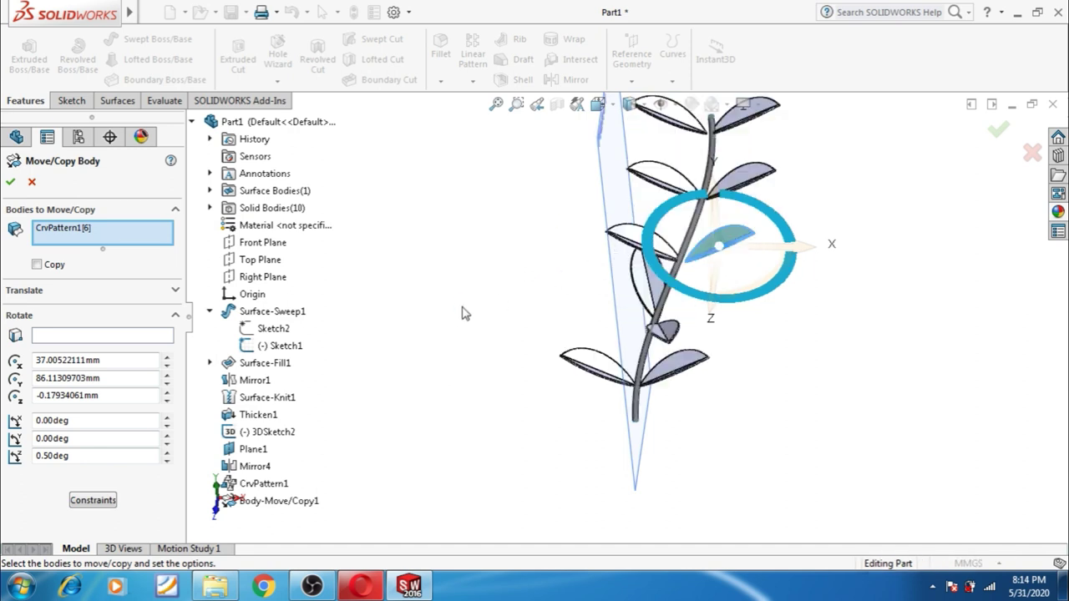
scroll(635, 250, "down", 1)
scroll(666, 267, "down", 2)
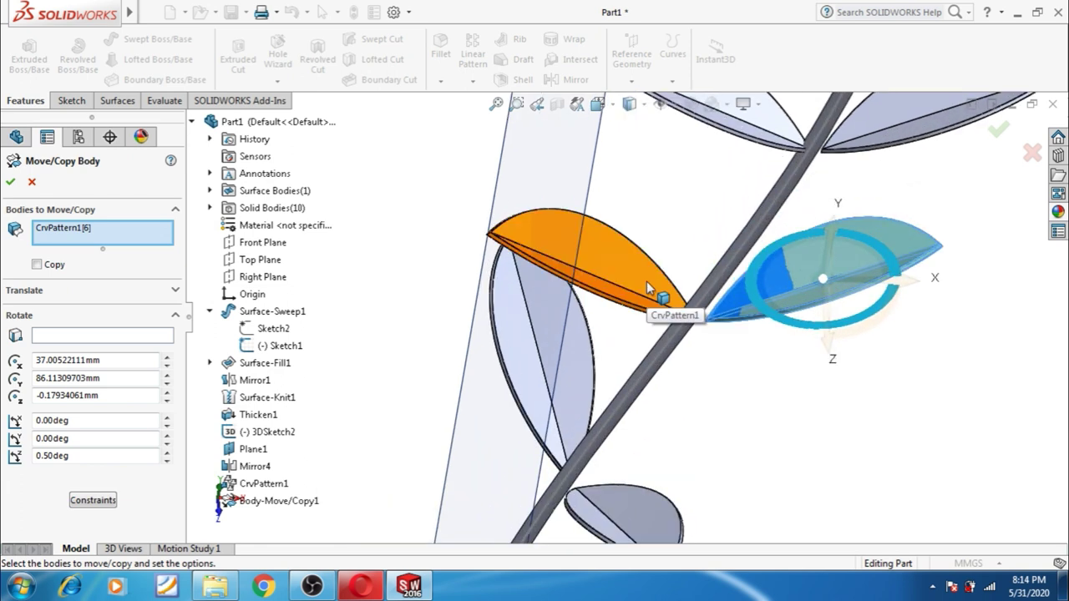
- Add CrvPattern1[2], reset Z rotation to 0, and rotate both leaves 312.50° about Y
left_click(646, 281)
scroll(647, 281, "down", 2)
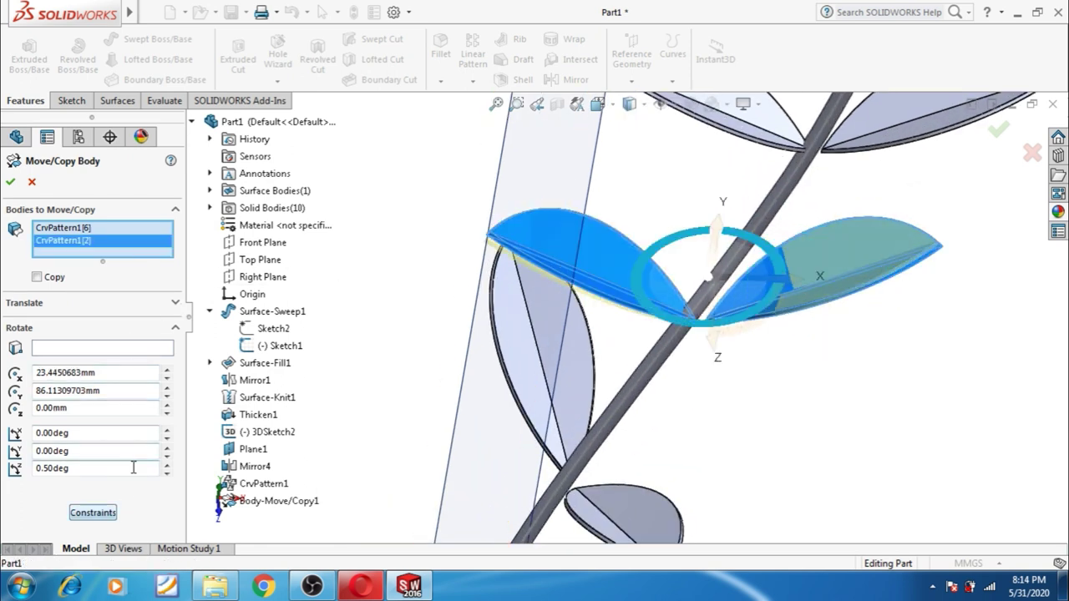
left_click(97, 471)
key("Return")
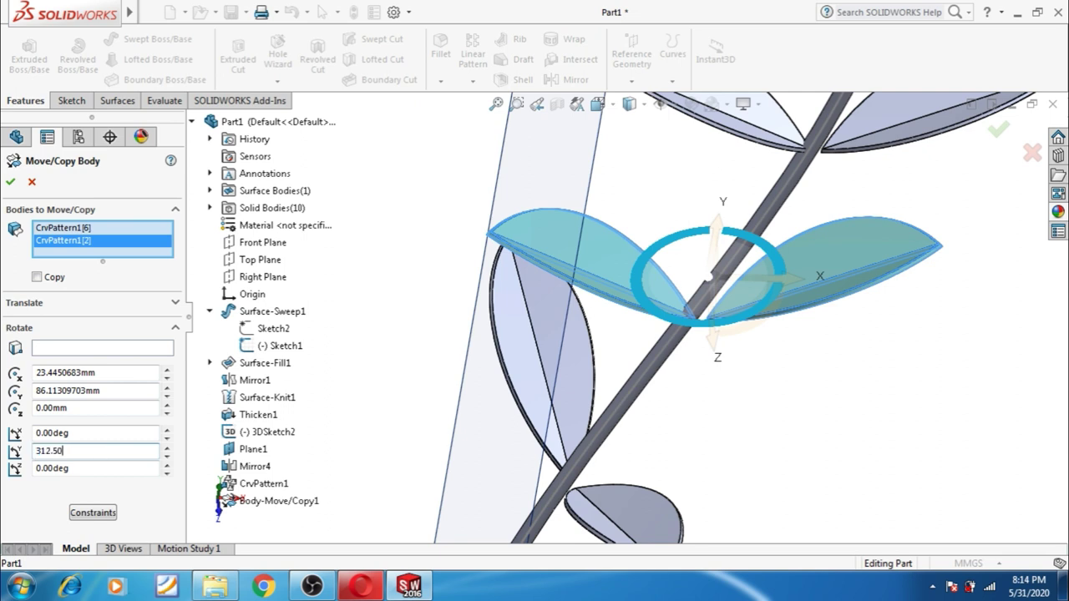
key("Return")
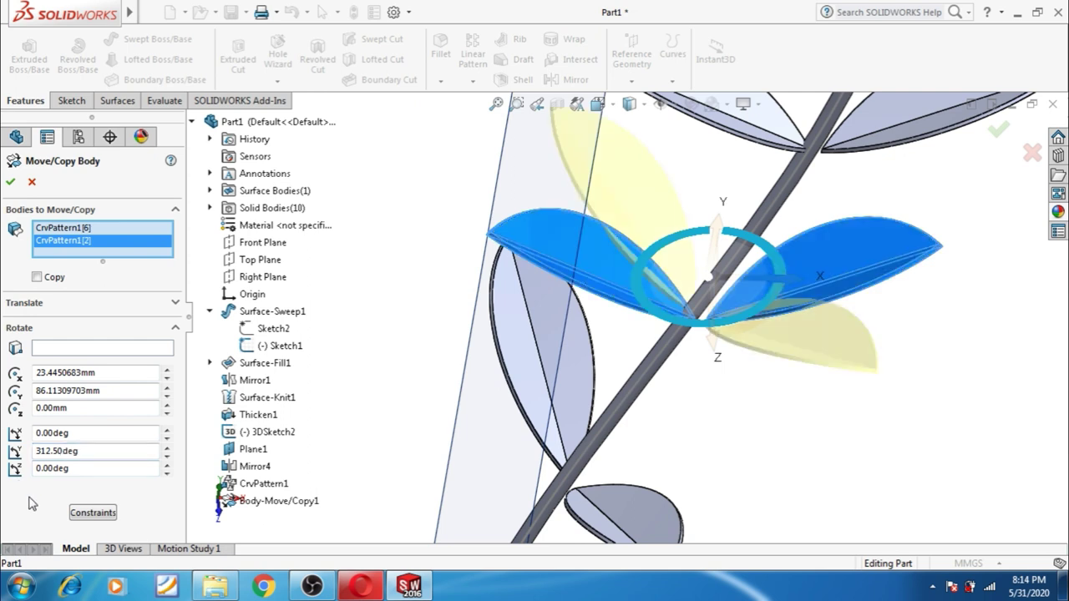
left_click(10, 182)
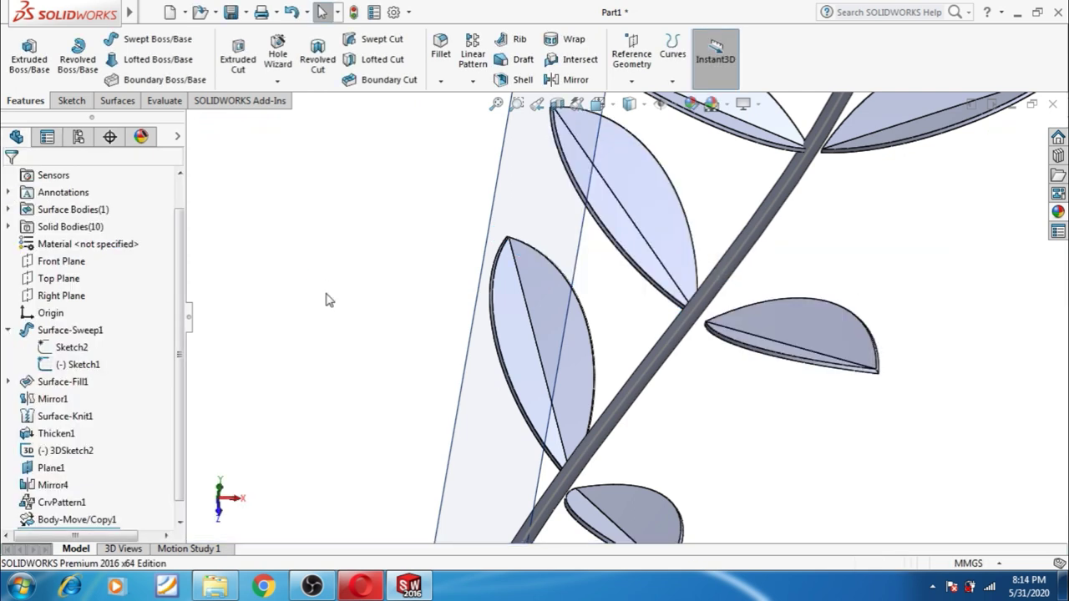
- Rotate leaf pair CrvPattern1[7] and CrvPattern1[3] 23° about Y with Move/Copy Body
scroll(683, 382, "up", 3)
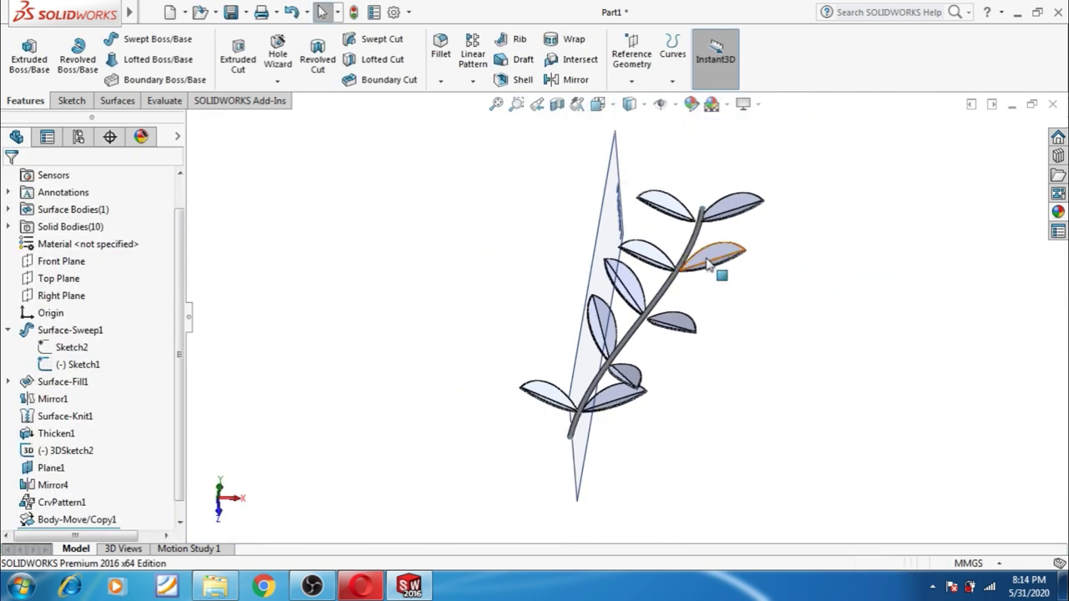
scroll(708, 264, "down", 3)
scroll(709, 264, "down", 2)
left_click(210, 13)
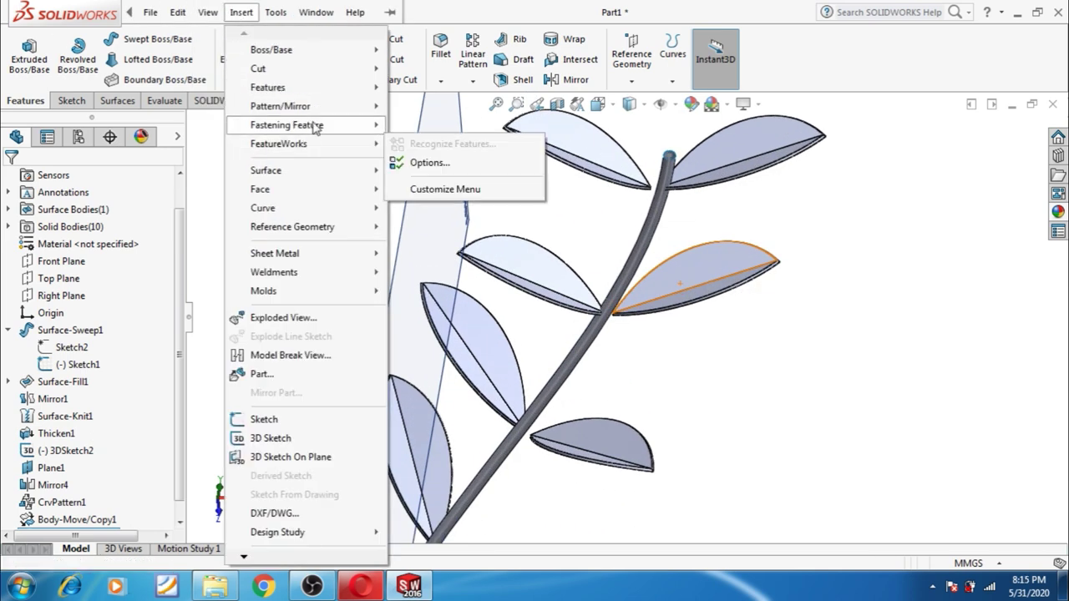
mouse_move(268, 87)
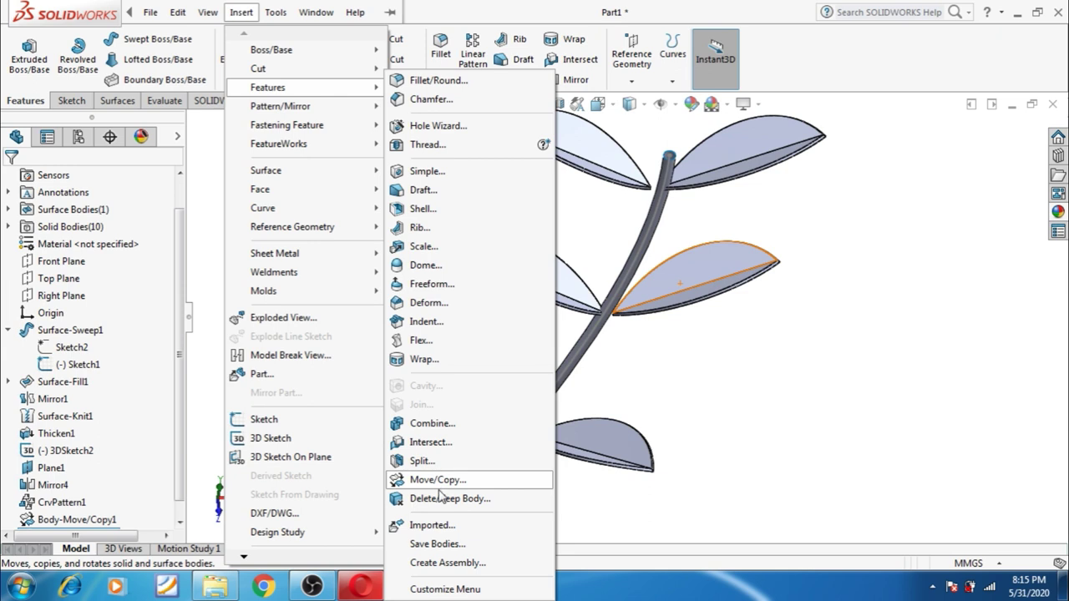
left_click(438, 480)
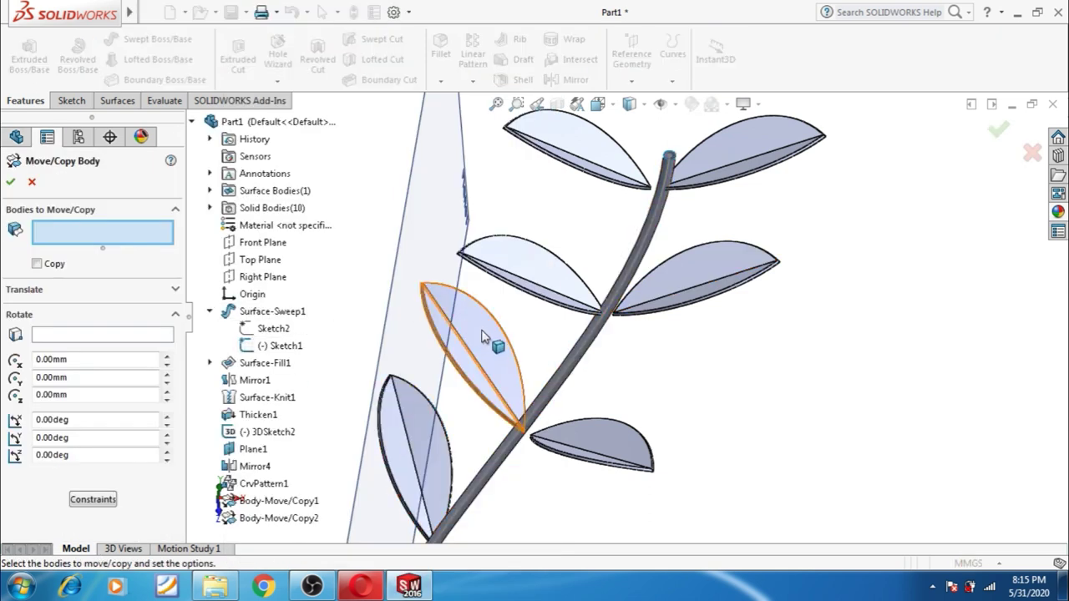
left_click(680, 282)
left_click(571, 281)
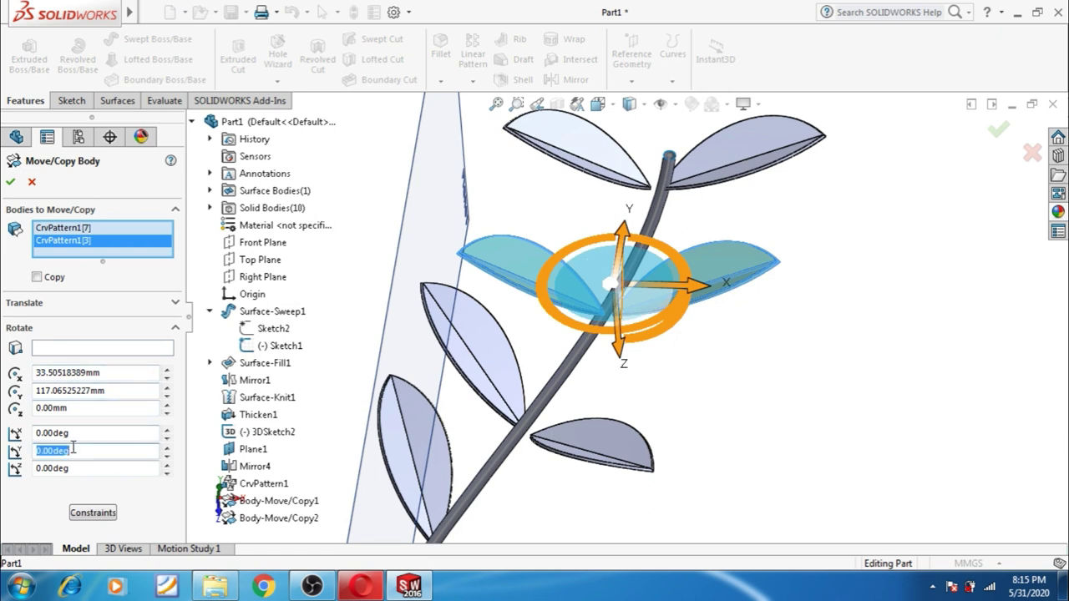
left_click(96, 451)
type("23")
key("Tab")
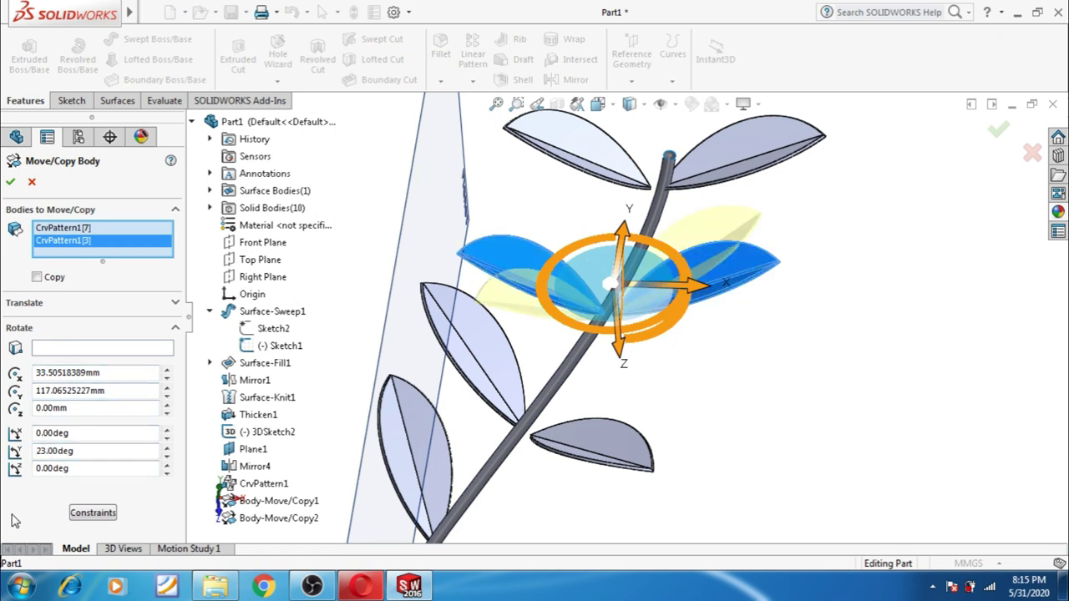
left_click(10, 182)
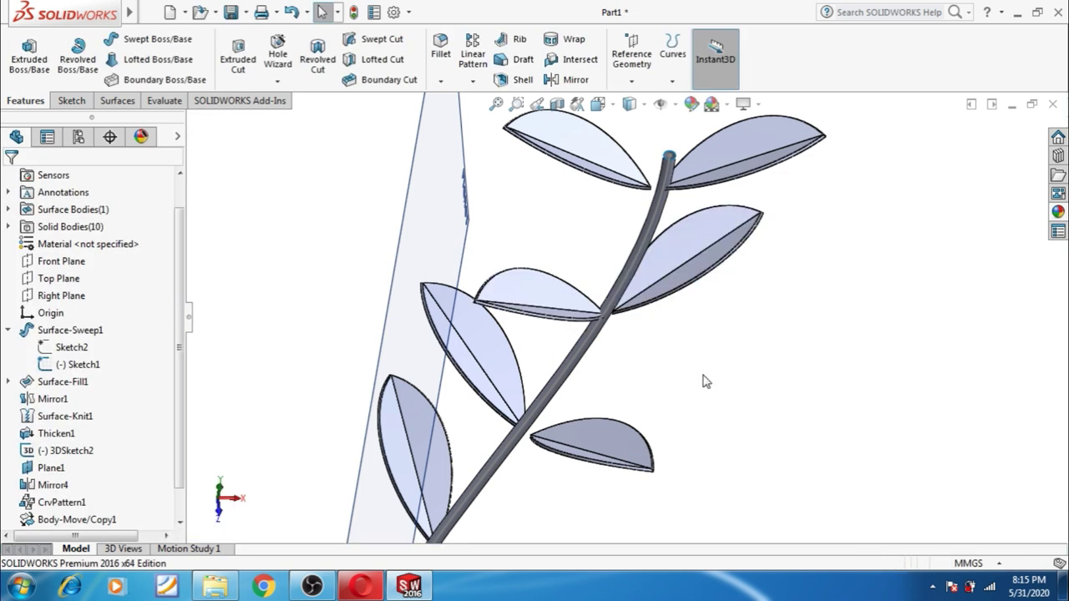
- Zoom out and orbit to review the staggered leaves along the whole stem
key("z")
key("z")
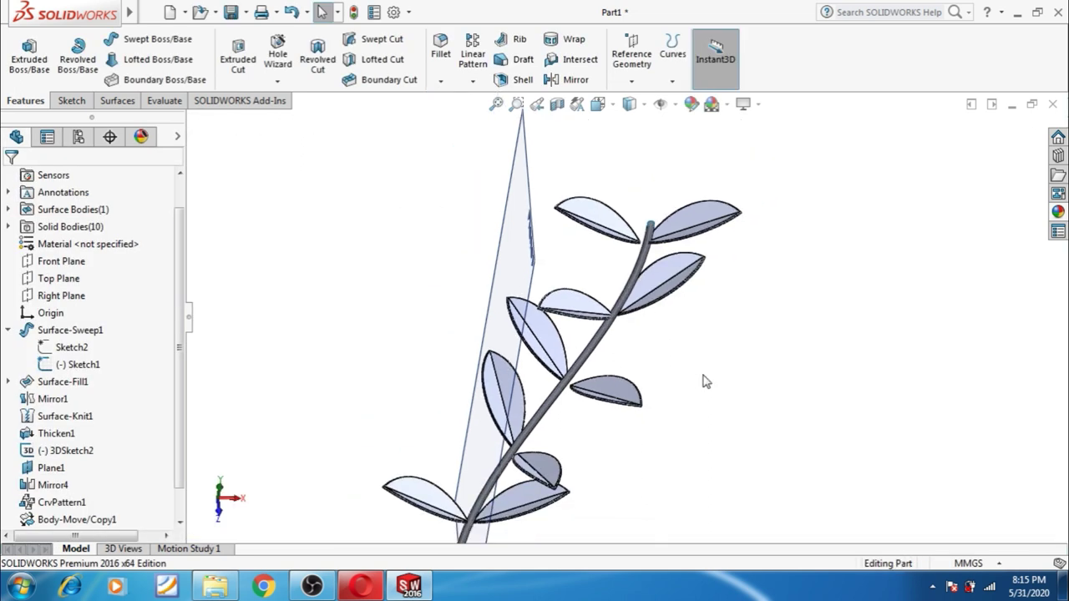
key("z")
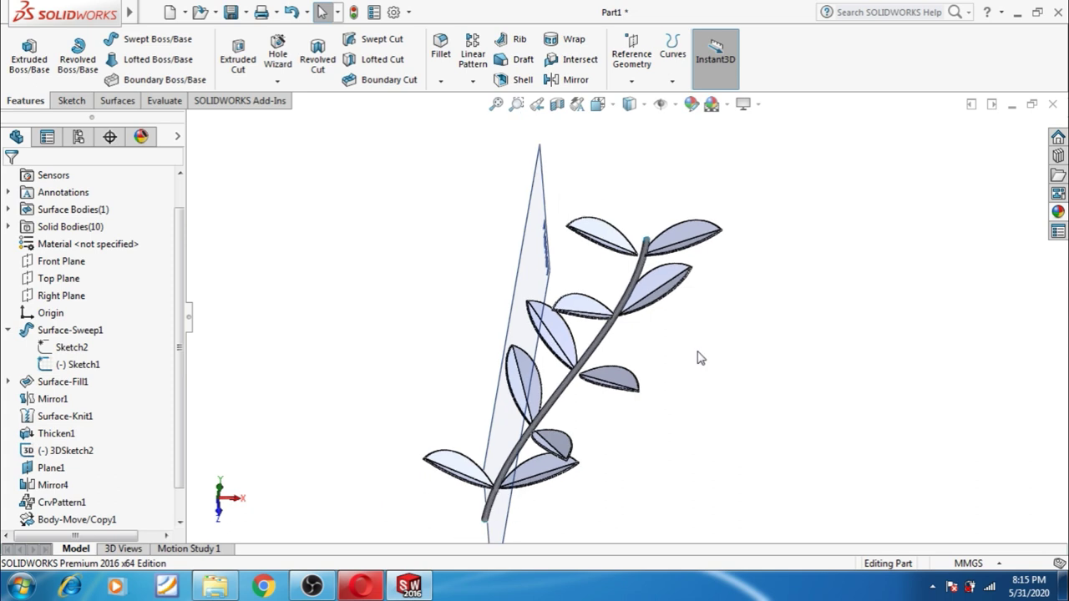
middle_click_drag(700, 357, 693, 363)
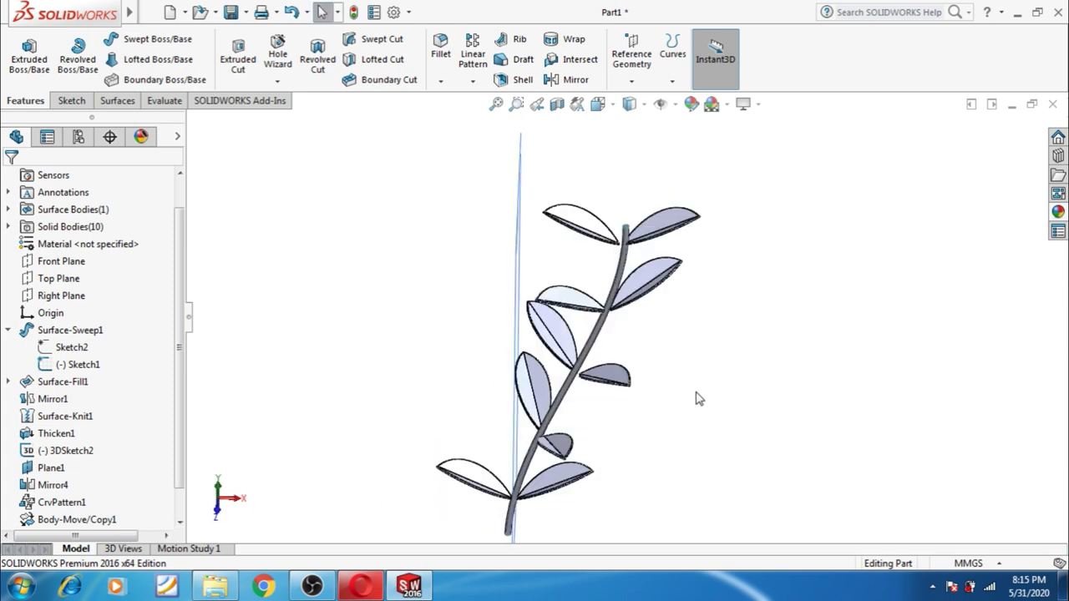
middle_click_drag(633, 444, 611, 394)
scroll(644, 292, "down", 1)
scroll(623, 242, "down", 1)
scroll(623, 246, "down", 1)
scroll(626, 253, "down", 1)
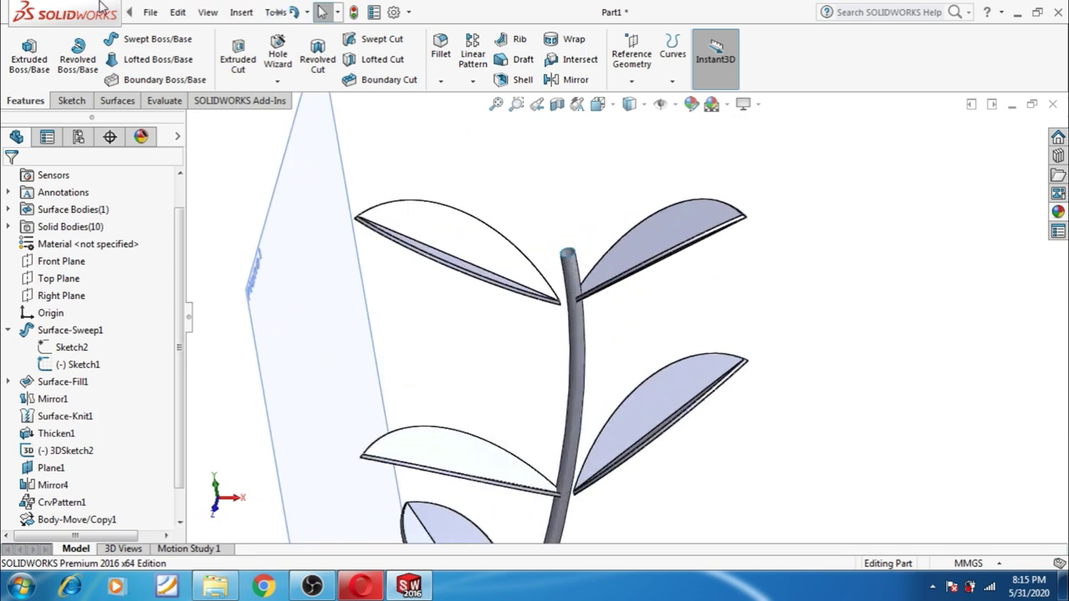
left_click(151, 12)
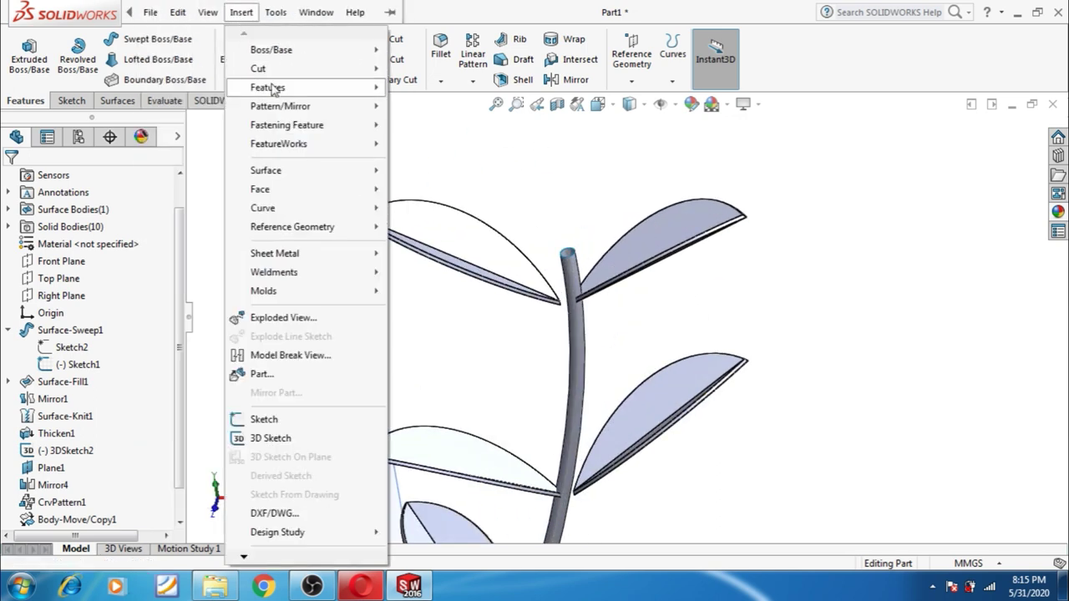
- Translate the top-left leaf CrvPattern1[4] 1.476 mm along X onto the stem tip
mouse_move(268, 88)
left_click(445, 480)
left_click(528, 277)
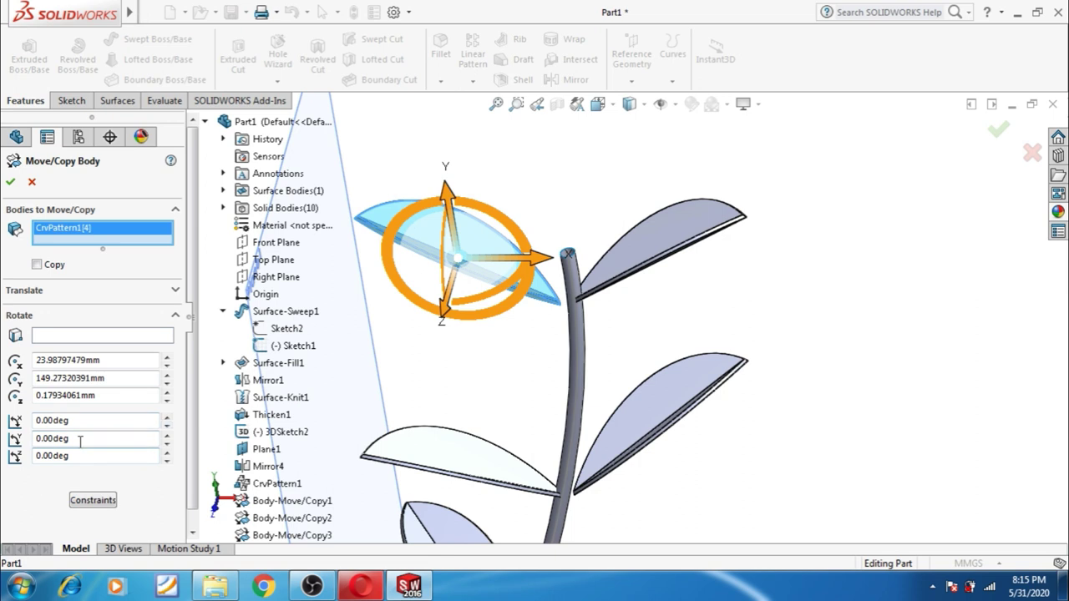
left_click(58, 292)
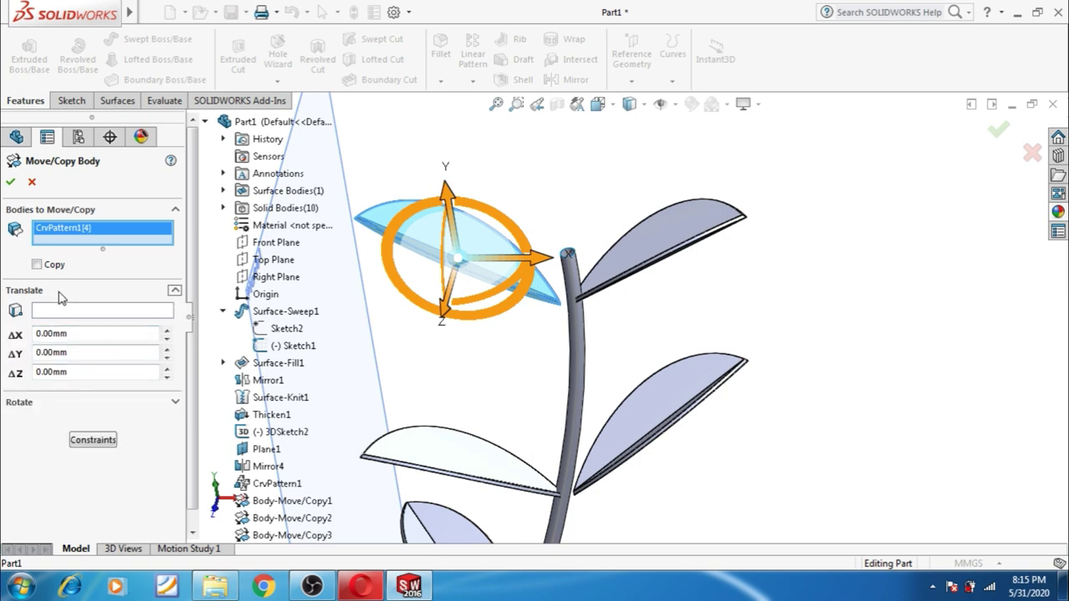
double_click(78, 335)
type("-1.476")
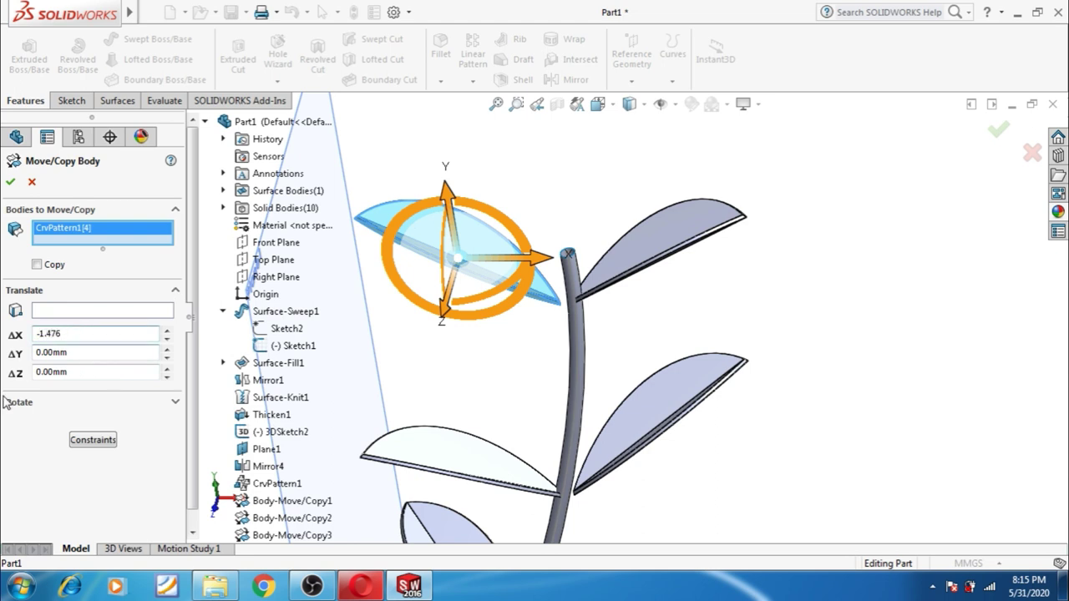
key("Return")
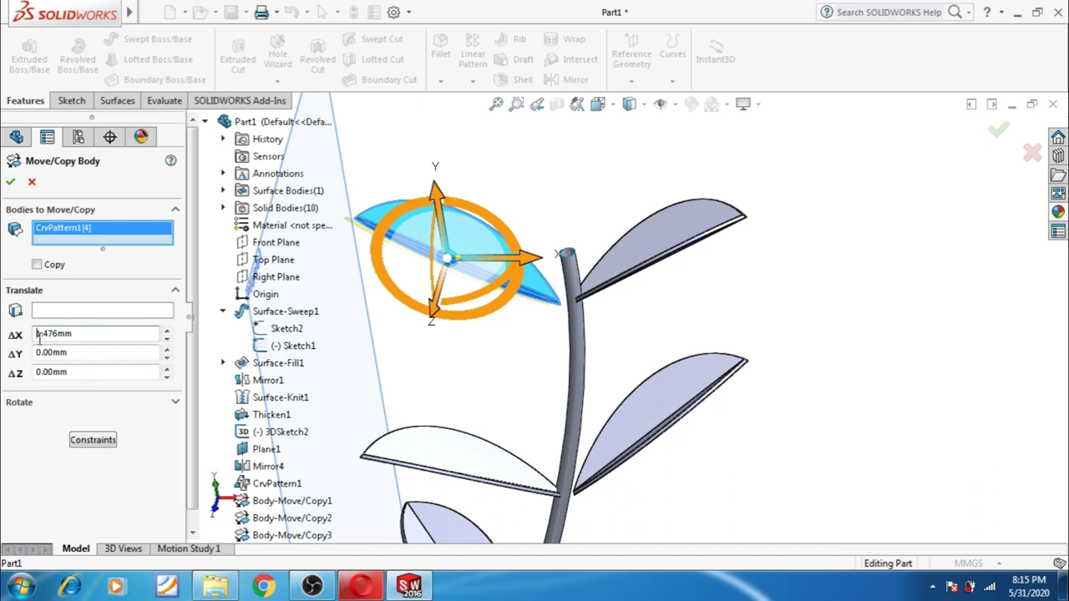
key("Return")
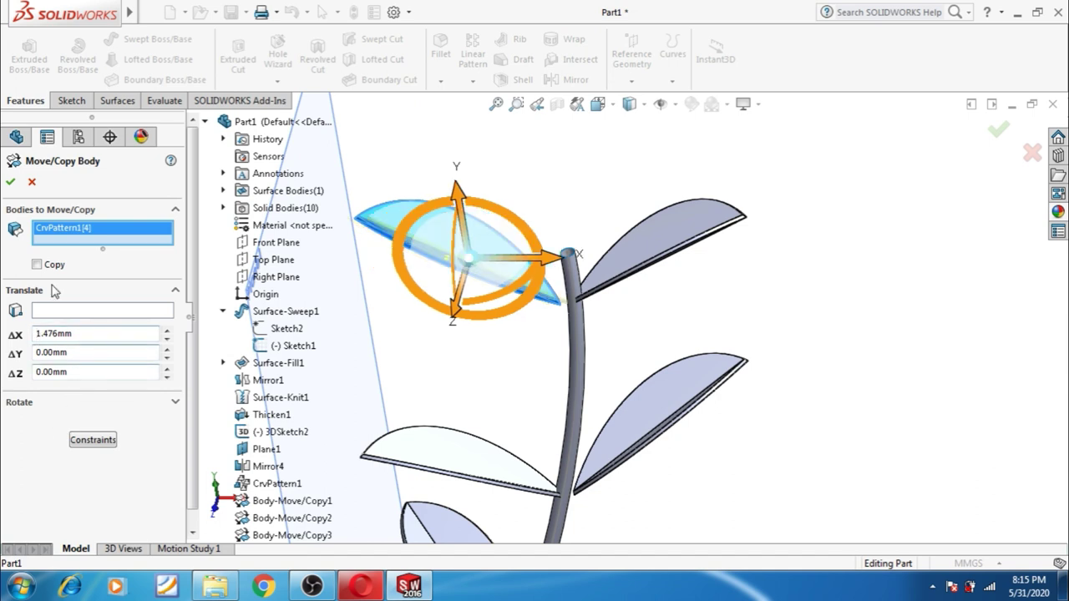
left_click(10, 182)
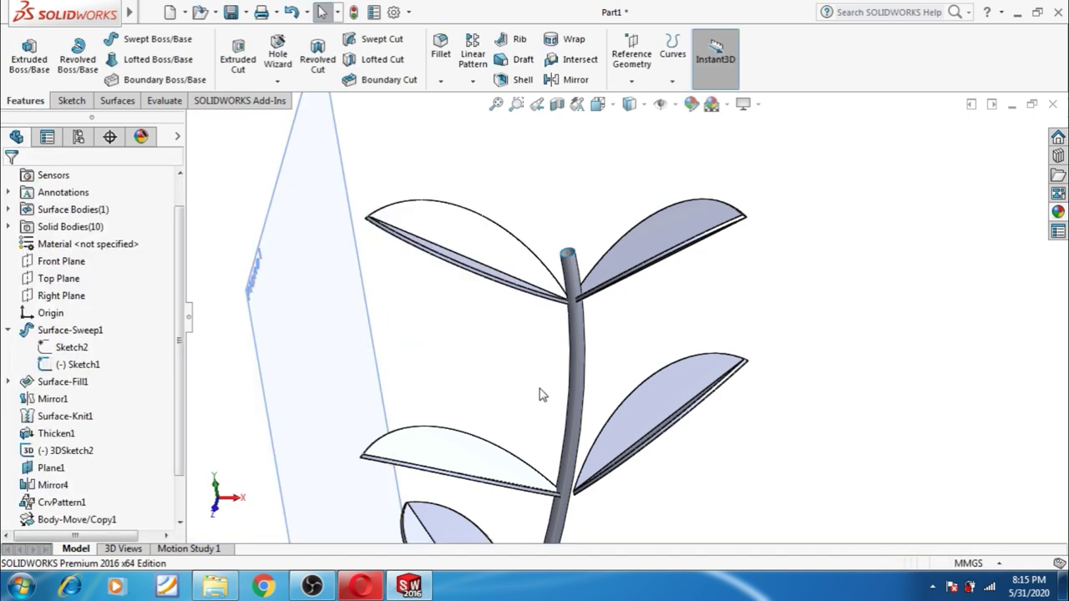
scroll(568, 421, "up", 2)
scroll(646, 478, "down", 1)
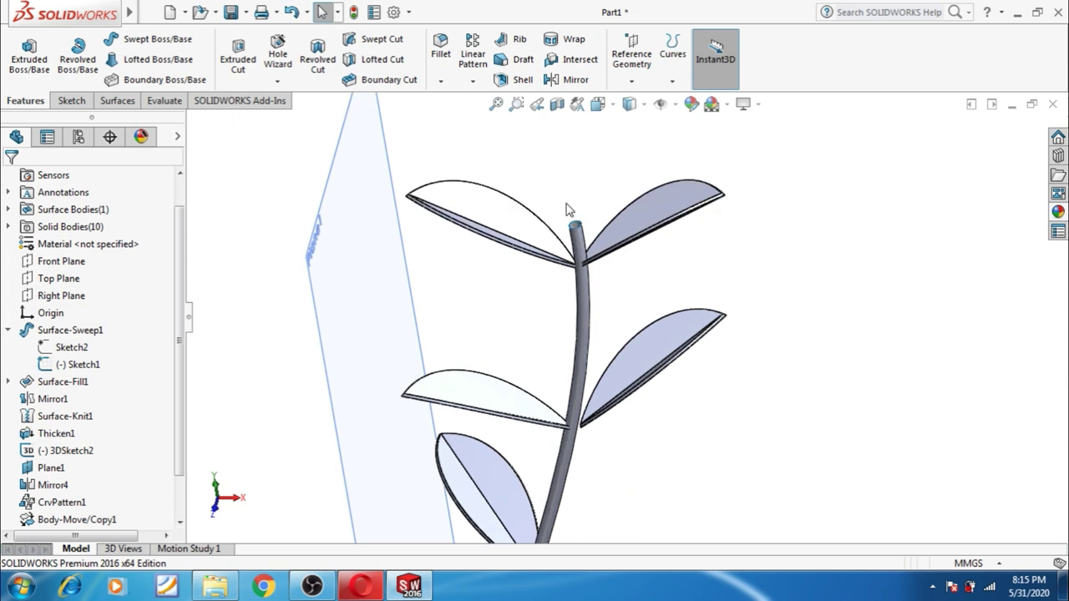
- Set up a Move/Copy Body of the right middle leaf with ΔX of -1.476 mm
mouse_move(66, 13)
left_click(277, 17)
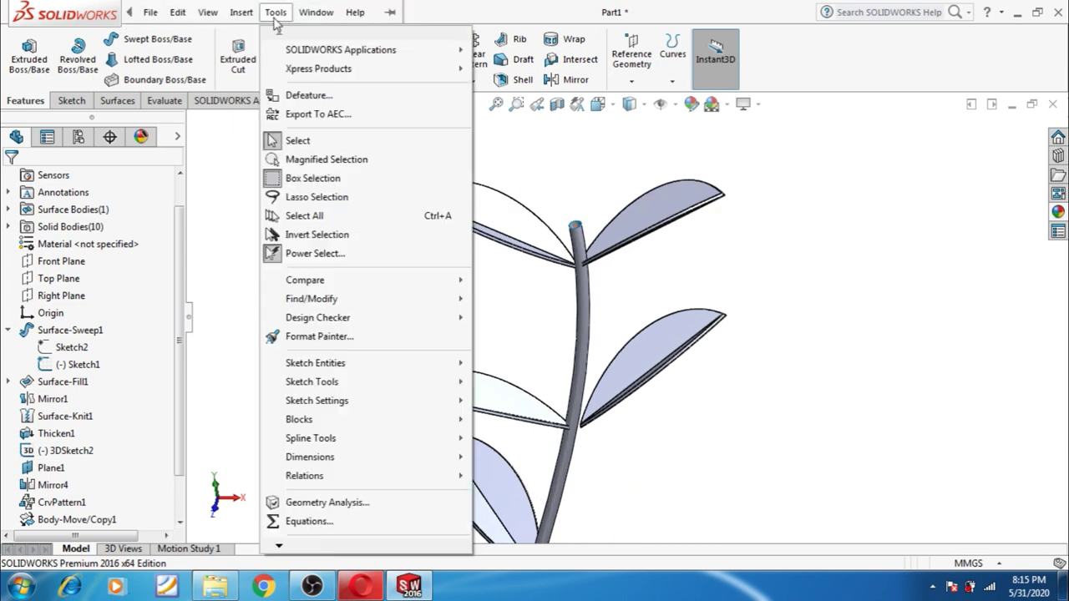
mouse_move(267, 87)
left_click(454, 480)
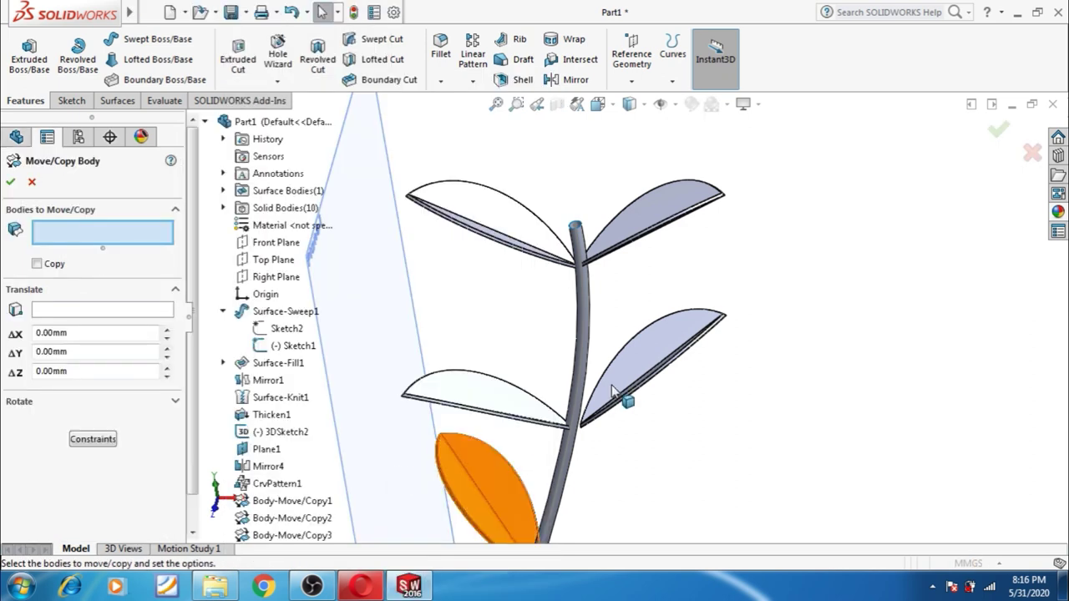
left_click(630, 384)
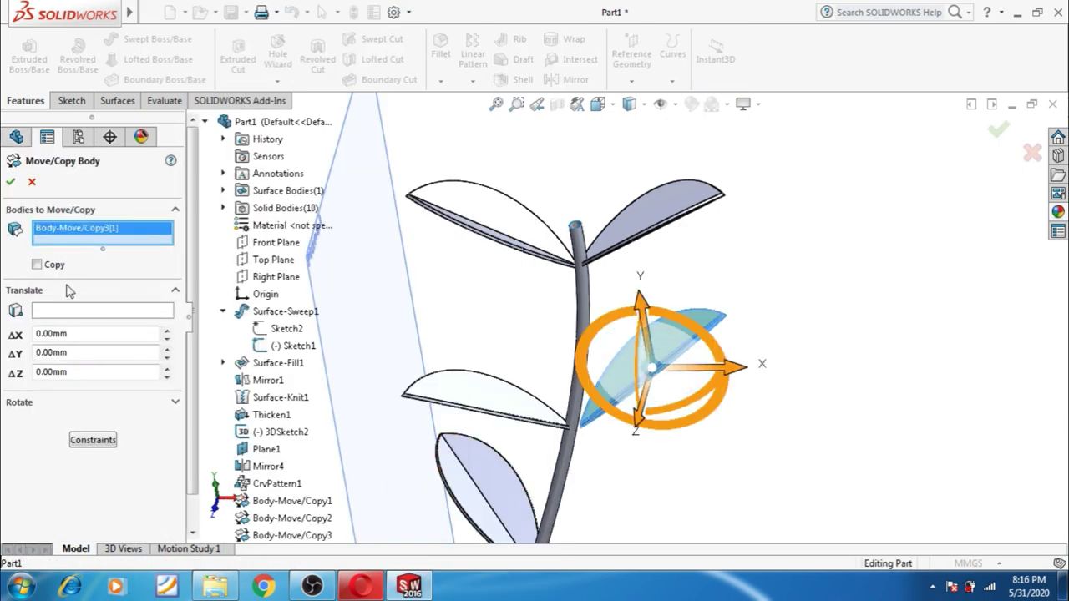
left_click(85, 353)
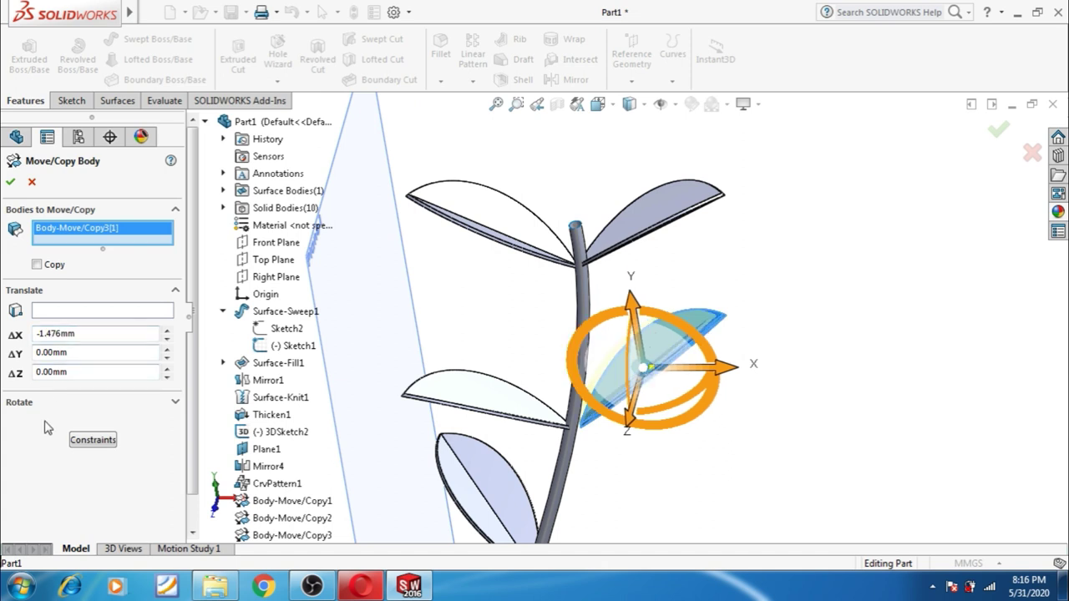
- Apply the -1.476 mm X move to the right-hand middle leaf
left_click(11, 186)
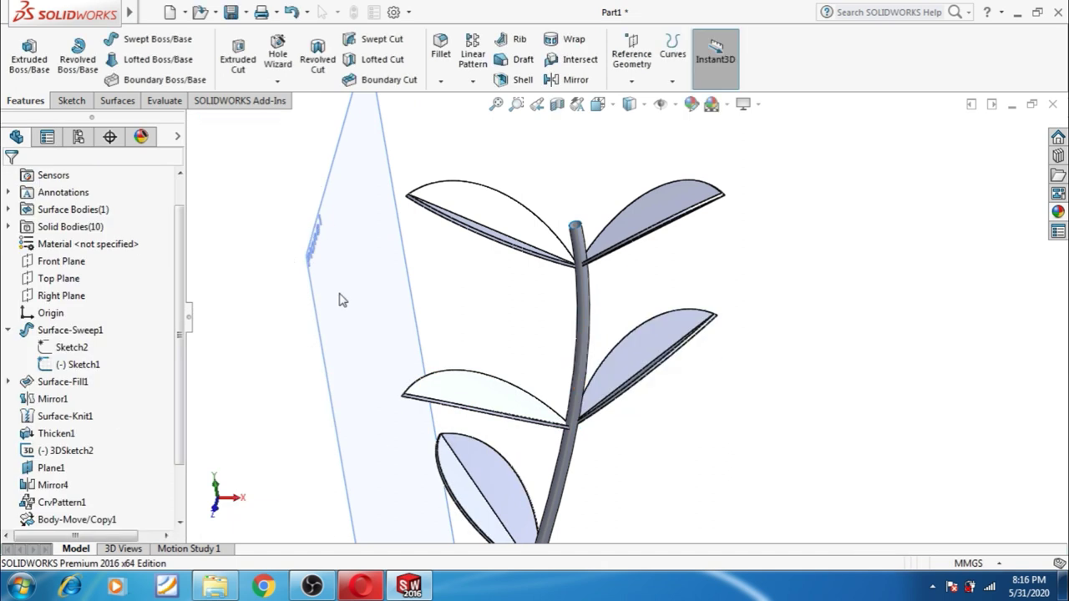
scroll(616, 464, "up", 2)
scroll(616, 464, "up", 2)
scroll(604, 427, "down", 2)
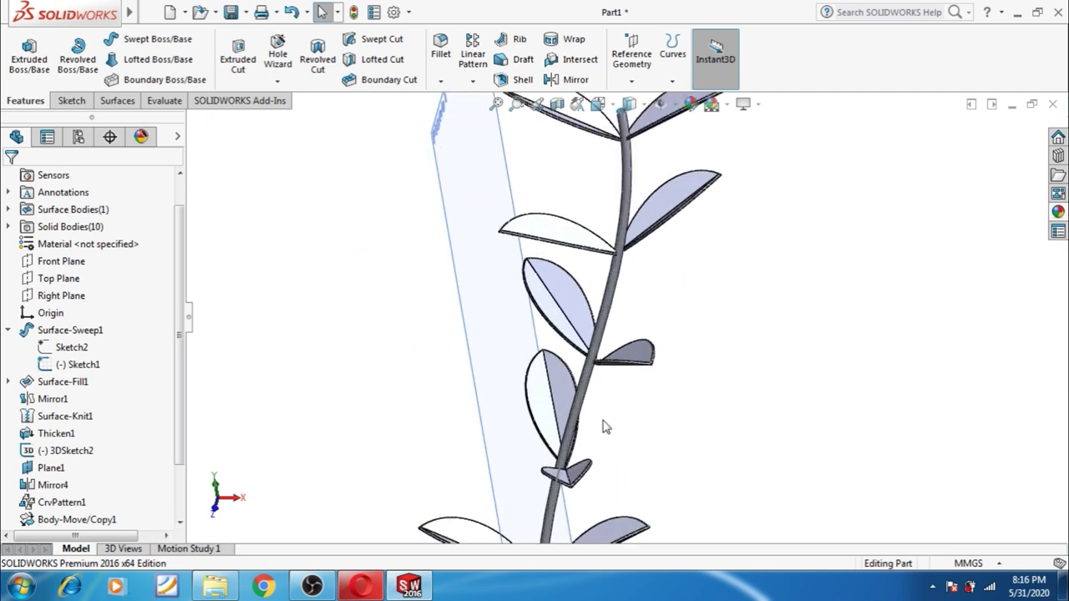
scroll(596, 376, "down", 2)
scroll(610, 522, "up", 2)
scroll(631, 502, "up", 2)
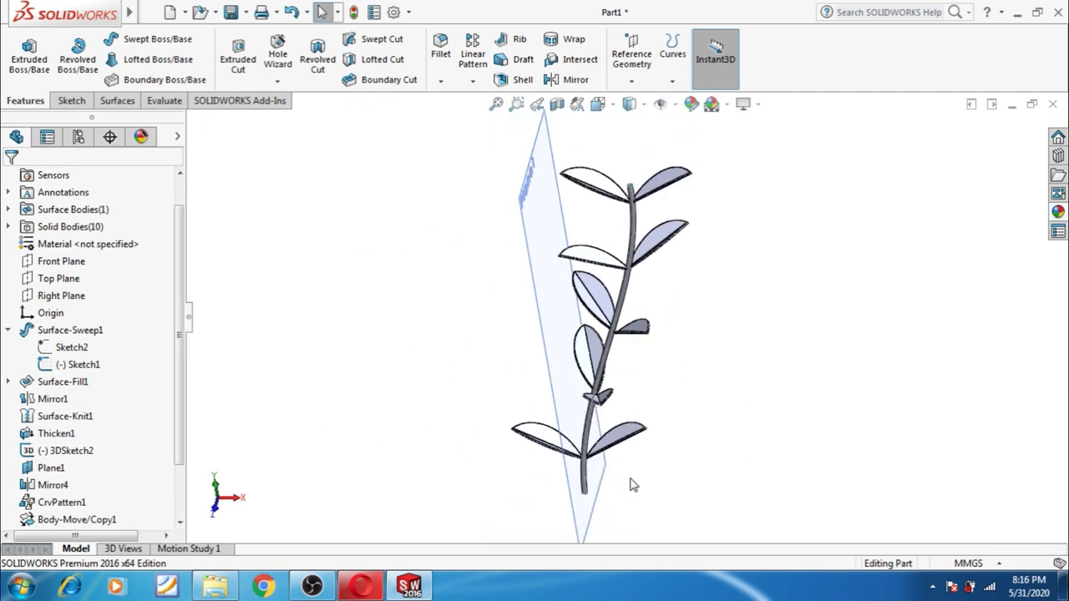
scroll(633, 468, "up", 2)
- Hide Plane1 and inspect the finished stem and leaves
left_click(559, 293)
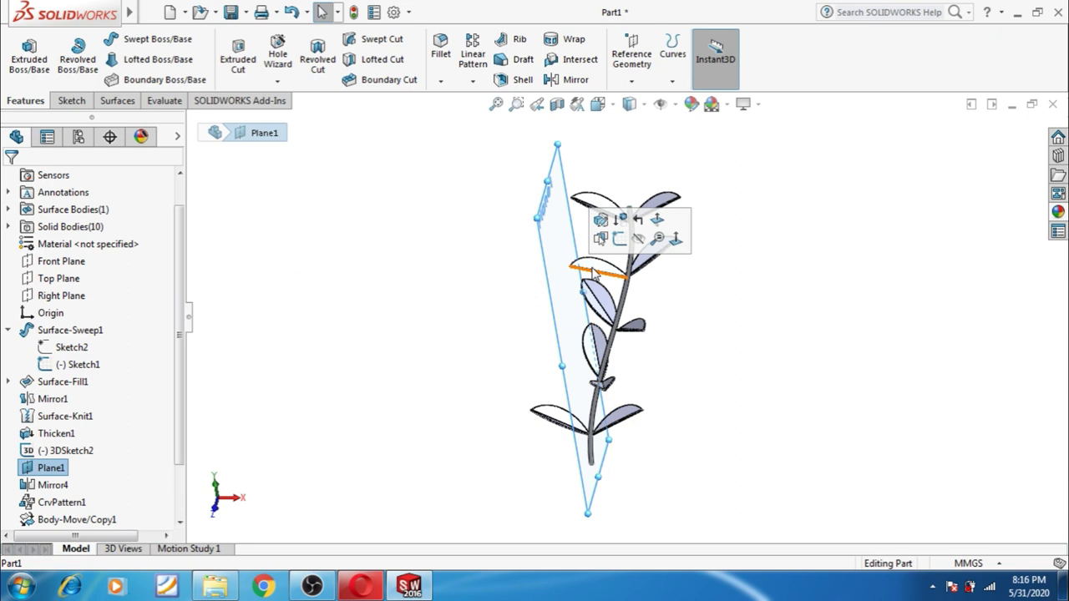
left_click(635, 247)
scroll(483, 377, "down", 1)
scroll(640, 209, "down", 1)
scroll(648, 248, "down", 2)
scroll(648, 250, "down", 1)
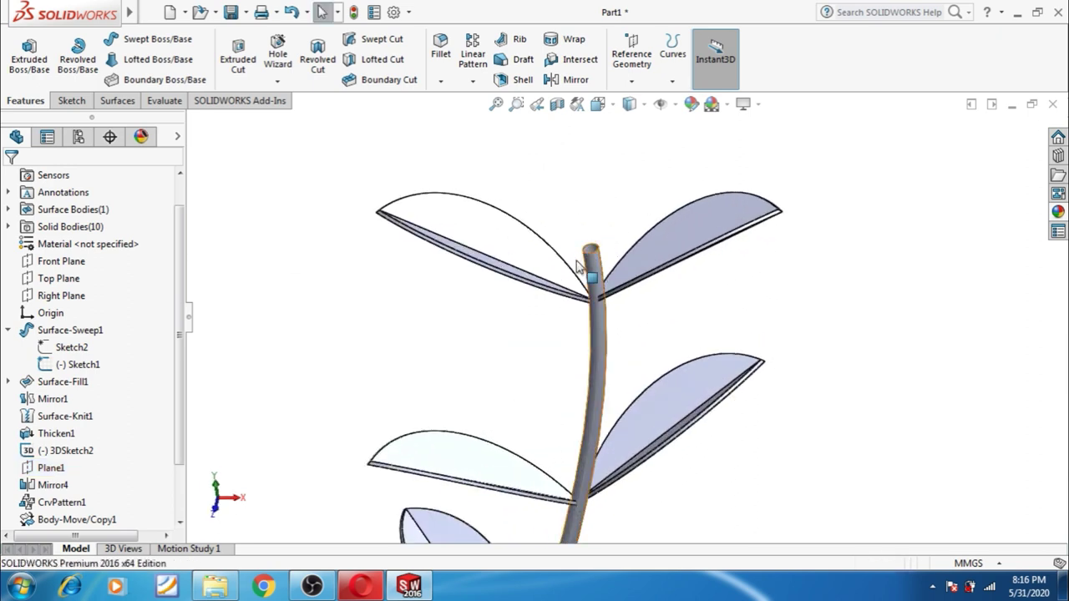
scroll(595, 255, "down", 1)
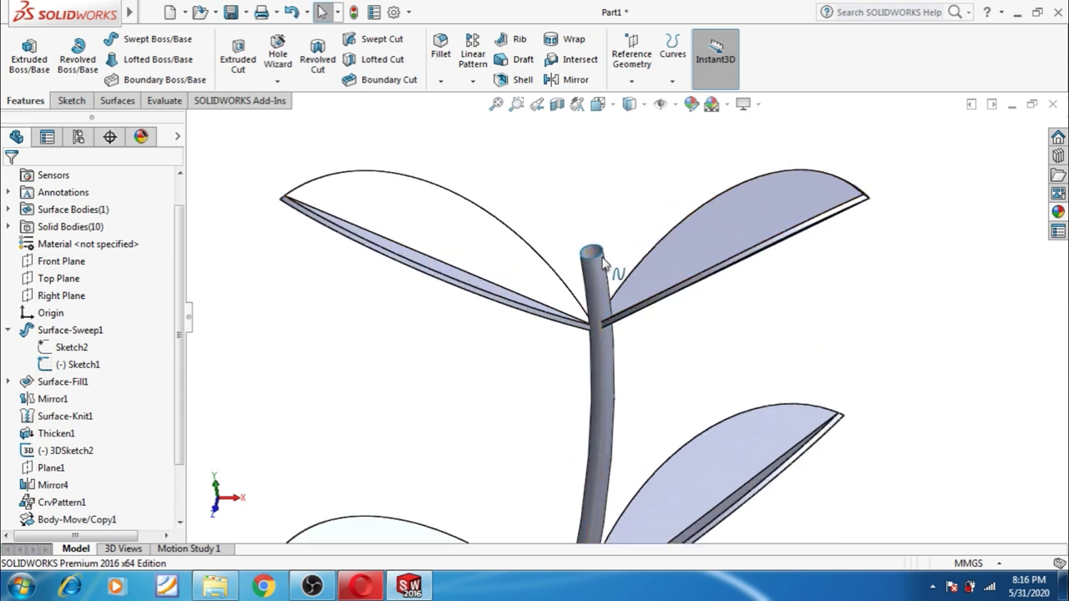
scroll(597, 259, "down", 2)
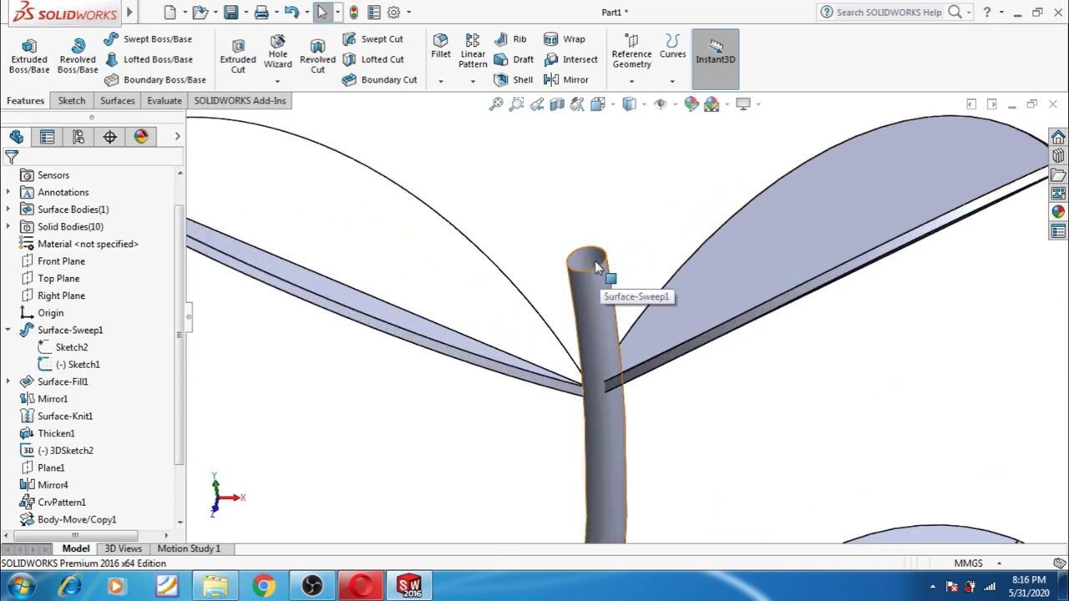
left_click(595, 261)
left_click(561, 252)
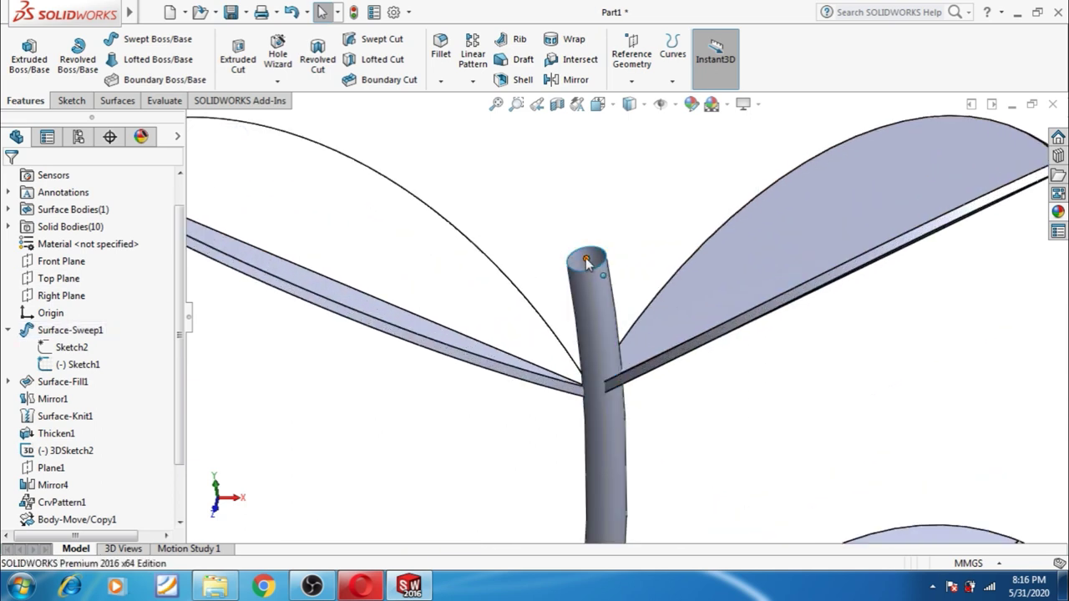
scroll(597, 258, "up", 2)
scroll(612, 307, "up", 1)
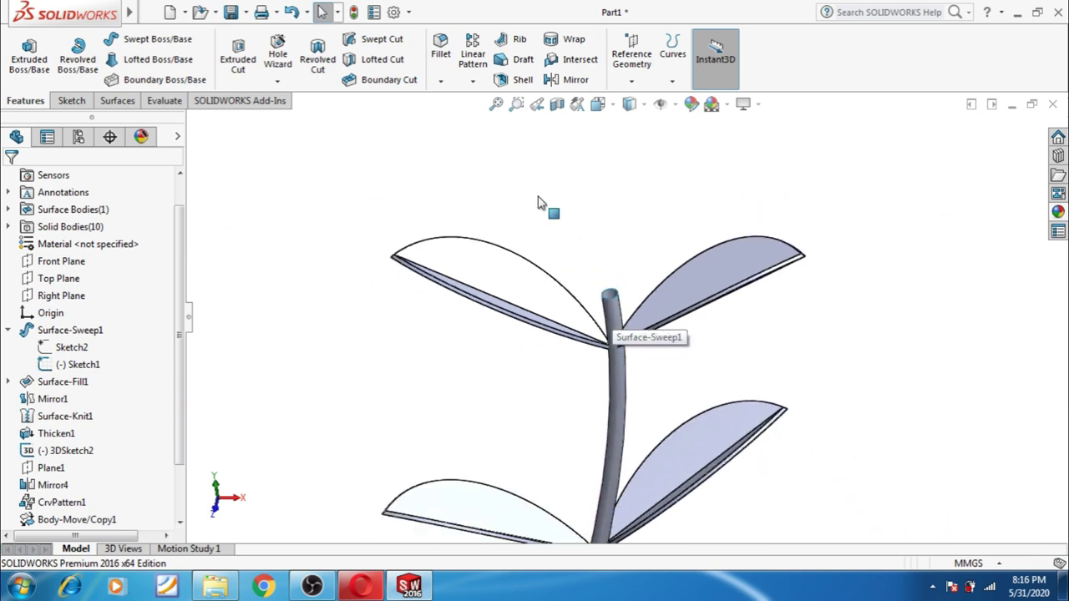
- Save the part to the Desktop under the new name 'leaves'
left_click(229, 15)
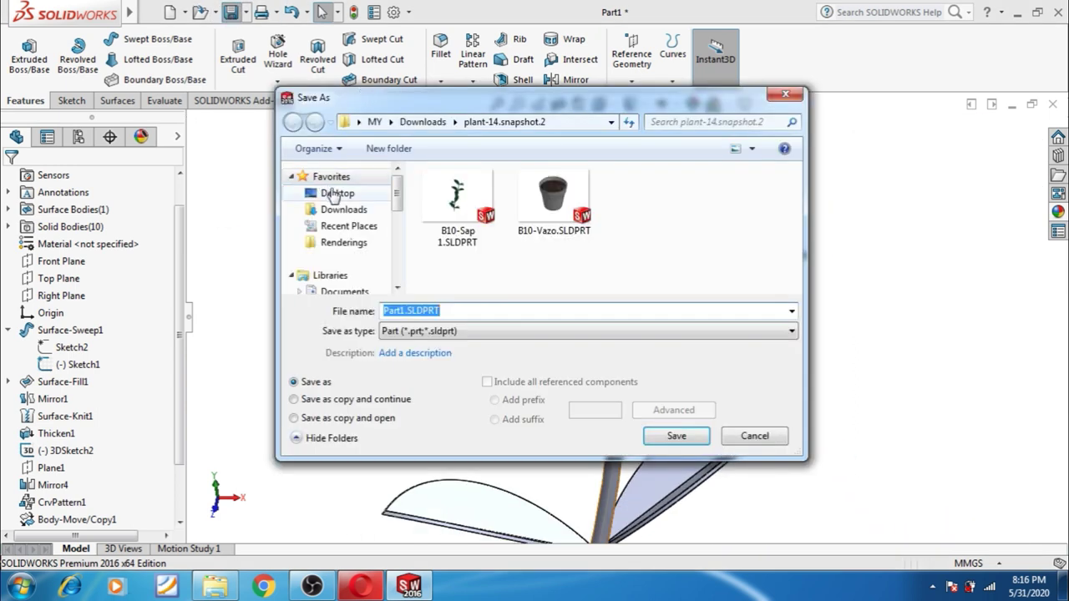
left_click(338, 193)
double_click(566, 315)
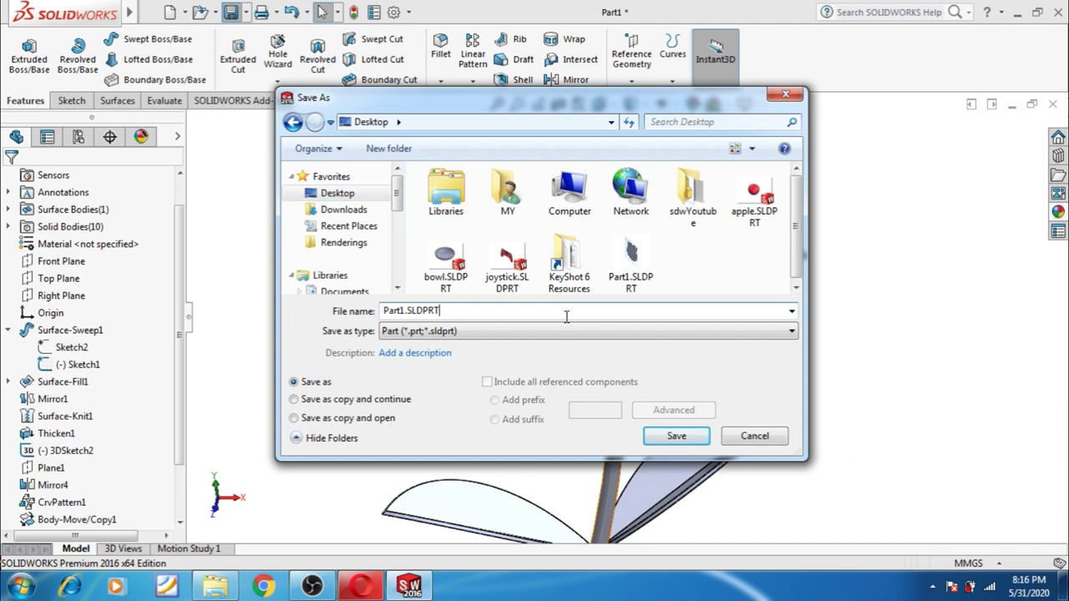
type("leaves")
left_click(675, 437)
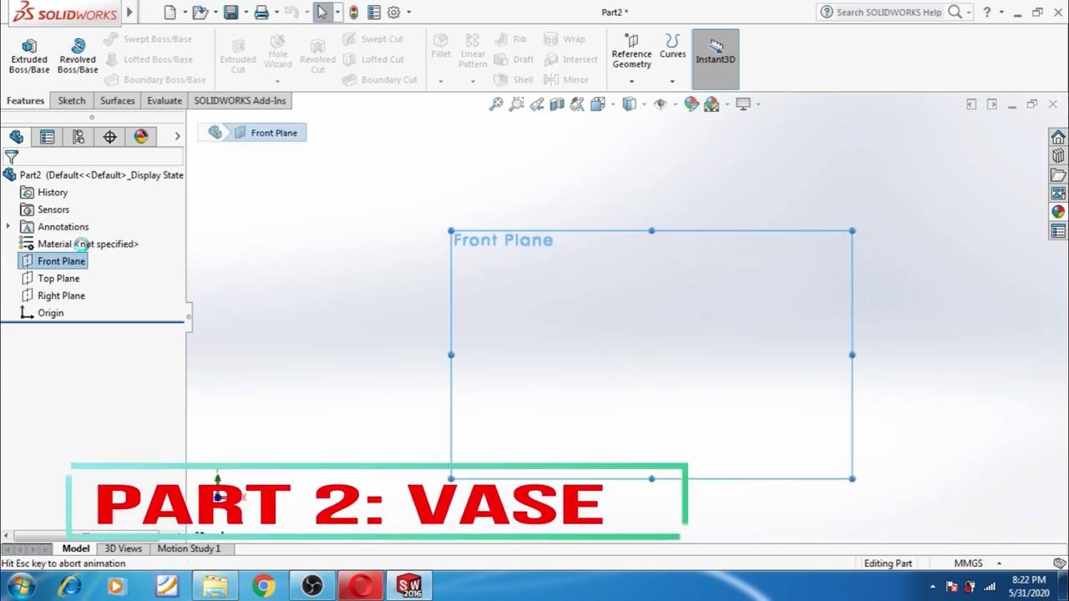
- Draw a vertical centerline up from the origin and dimension it 120 mm
scroll(622, 267, "up", 1)
scroll(632, 265, "down", 3)
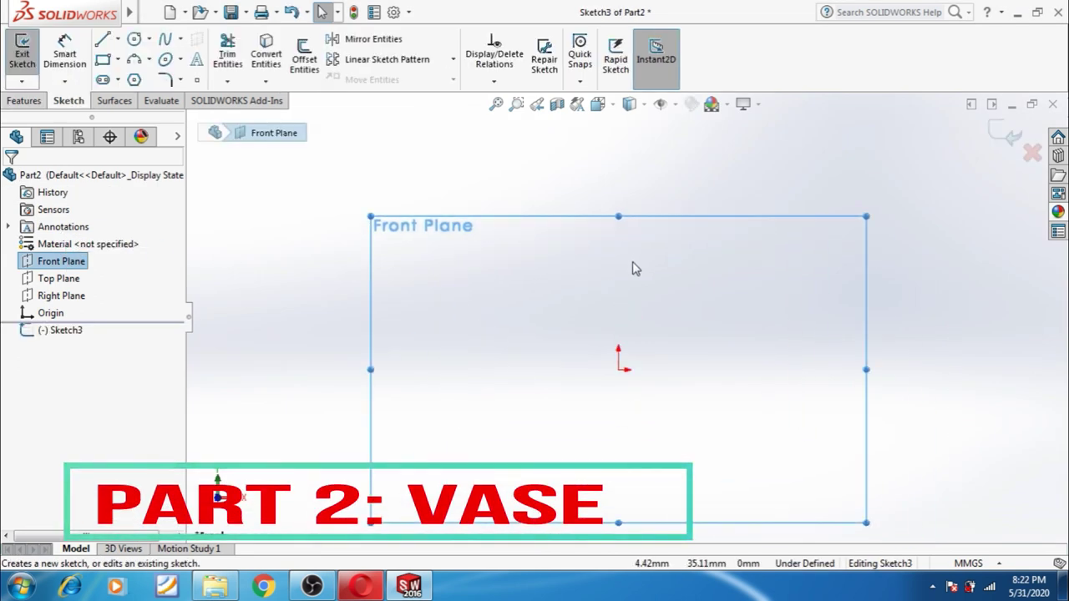
left_click(119, 40)
left_click(134, 78)
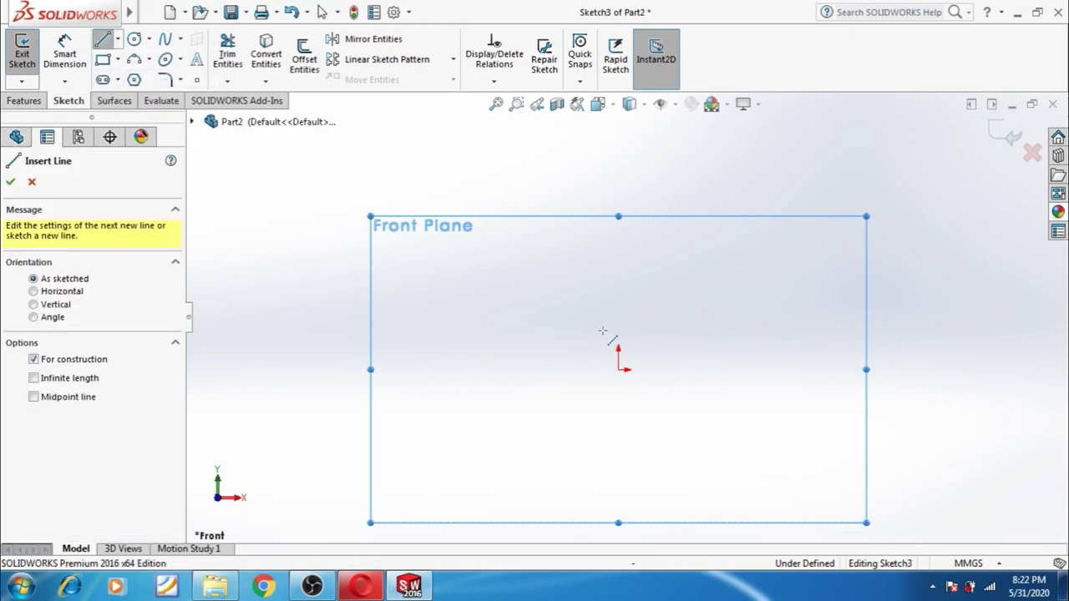
left_click_drag(618, 370, 618, 162)
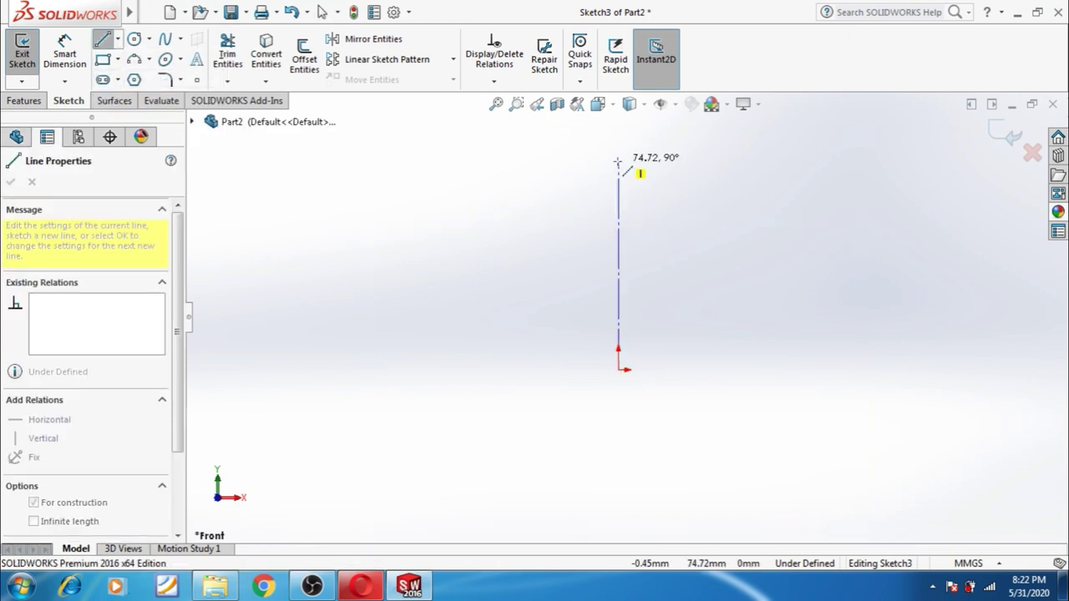
key("Escape")
left_click(64, 52)
left_click(619, 198)
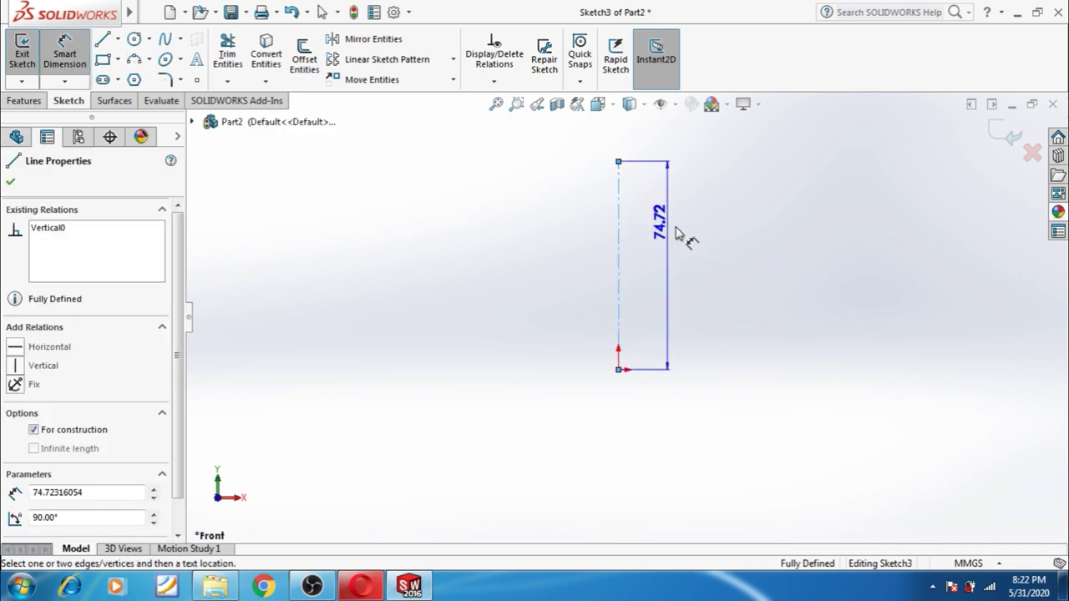
left_click(687, 238)
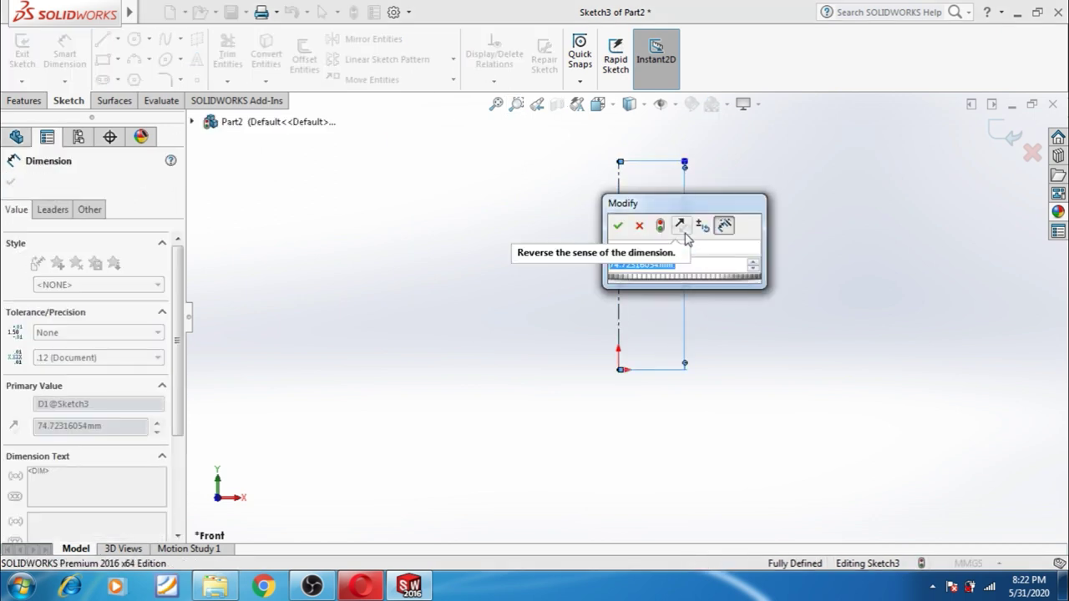
type("120")
key("Return")
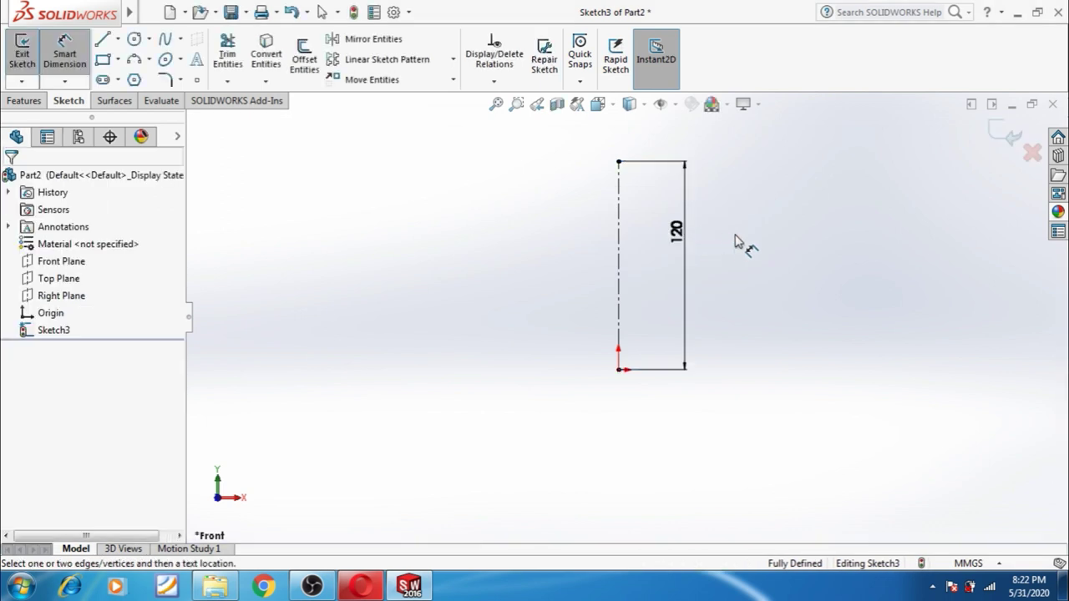
left_click(684, 232)
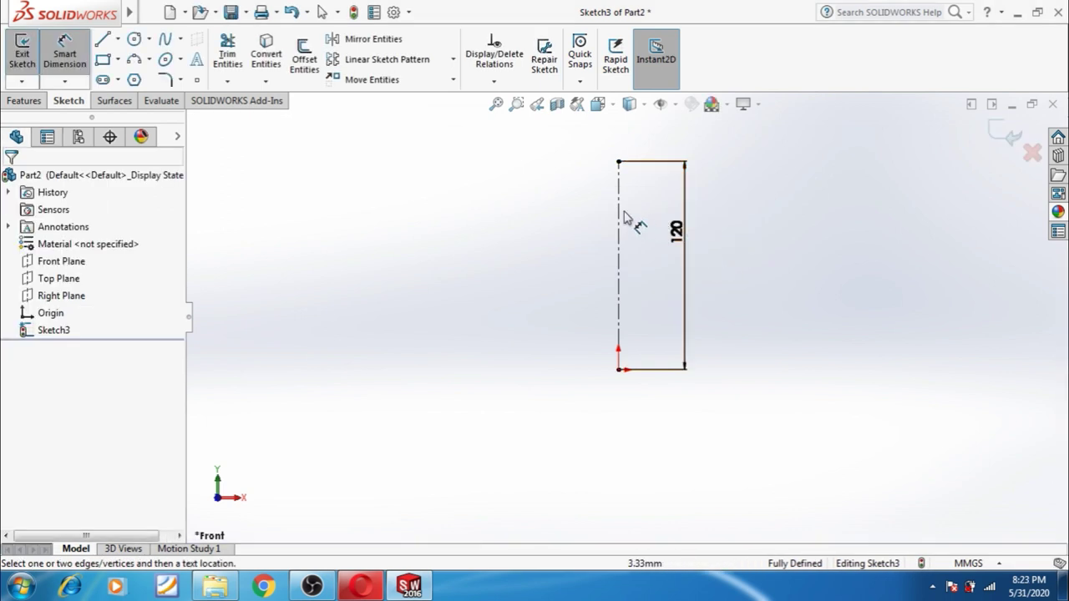
- Add a horizontal centerline leftward from its top and dimension it 65 mm
left_click(117, 40)
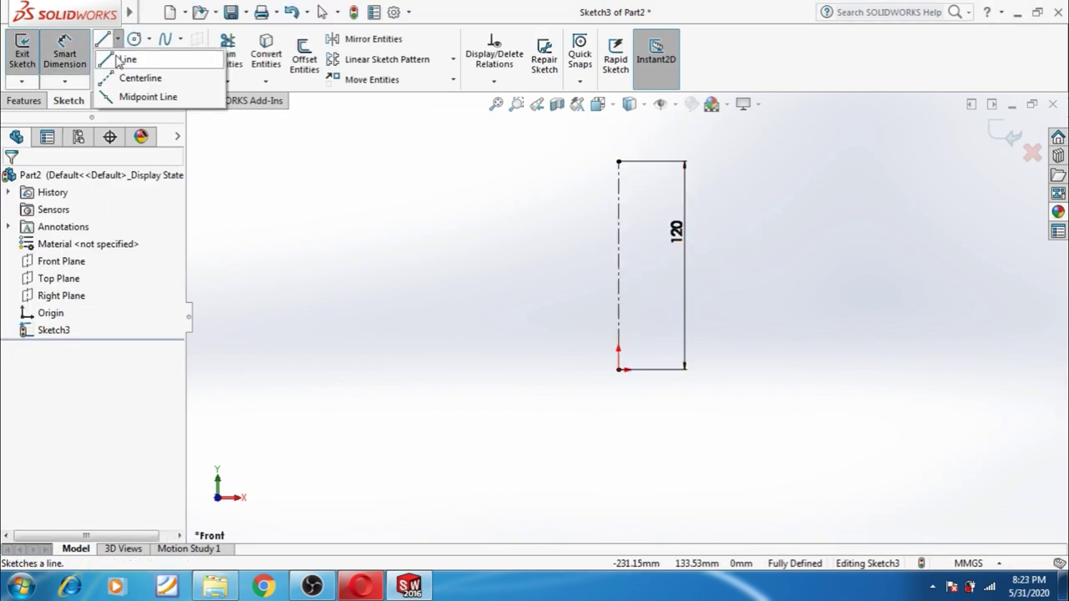
left_click(133, 78)
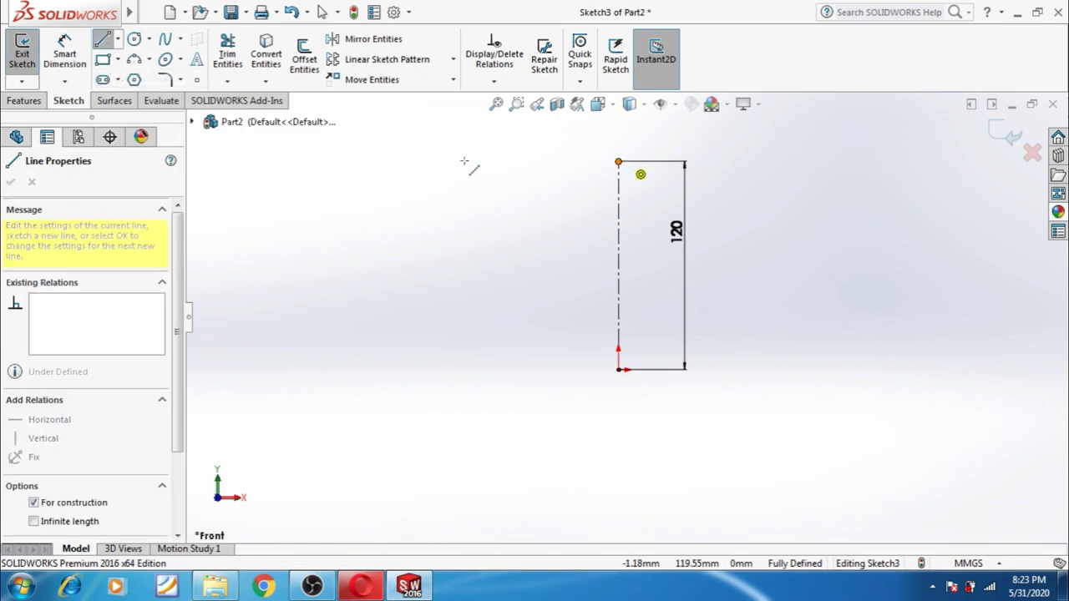
left_click_drag(618, 162, 448, 160)
key("Escape")
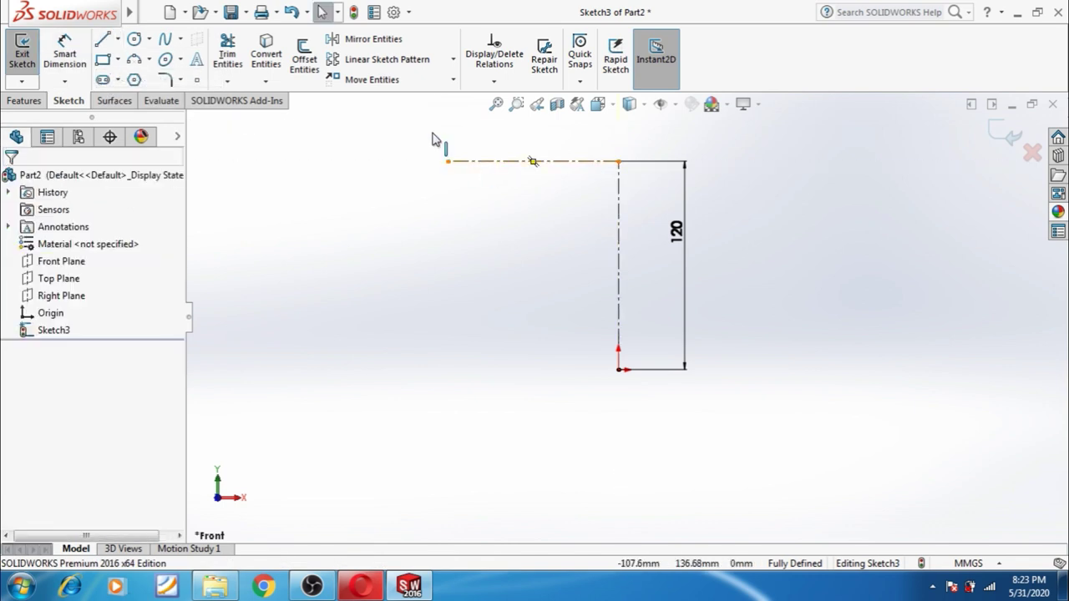
left_click(75, 57)
left_click(472, 162)
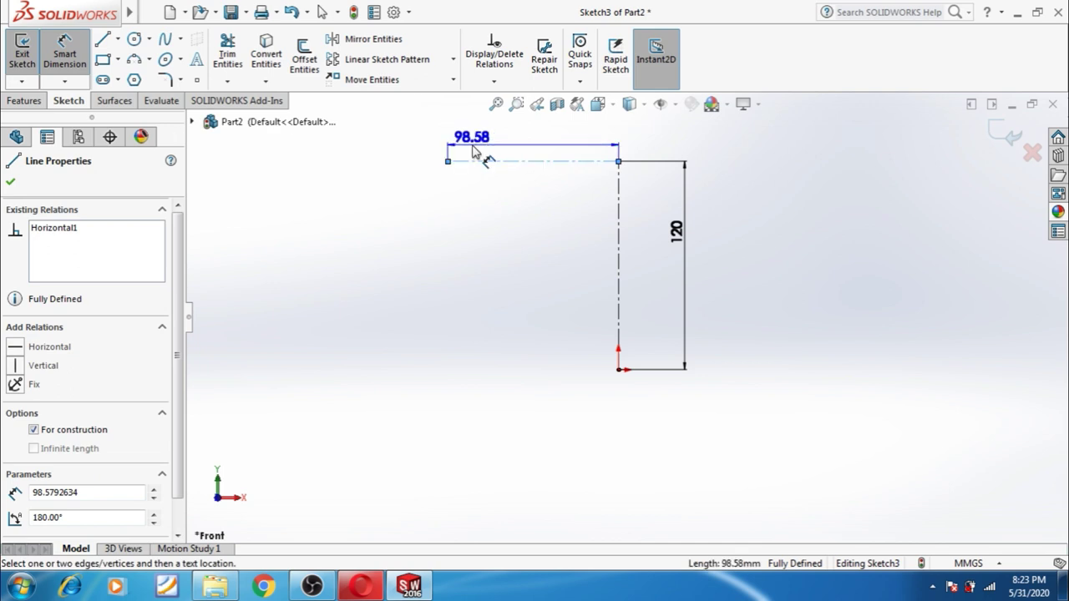
left_click(473, 147)
type("65")
key("Return")
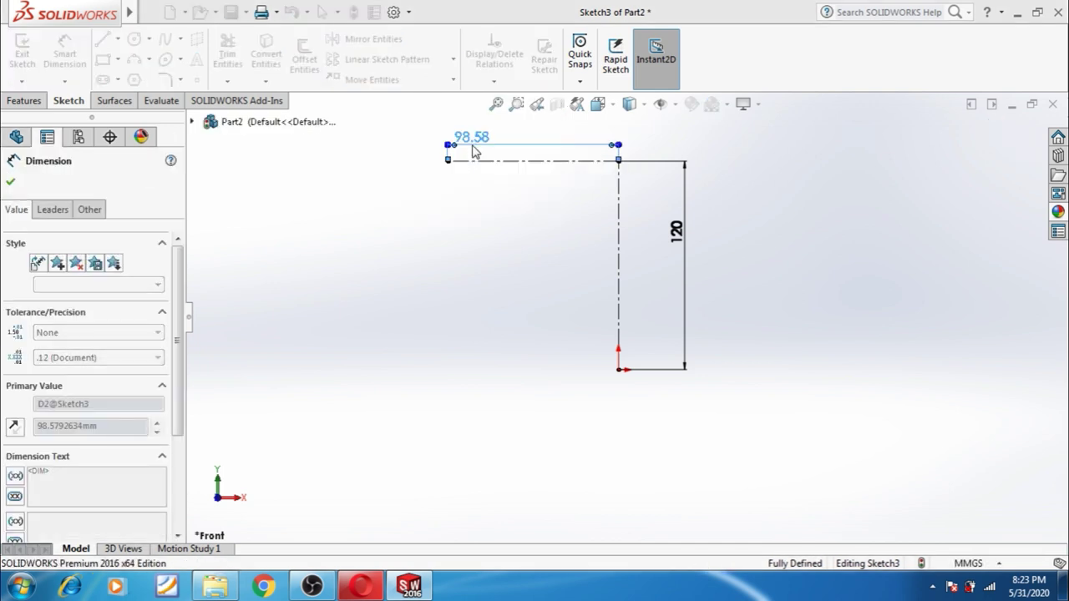
left_click(472, 153)
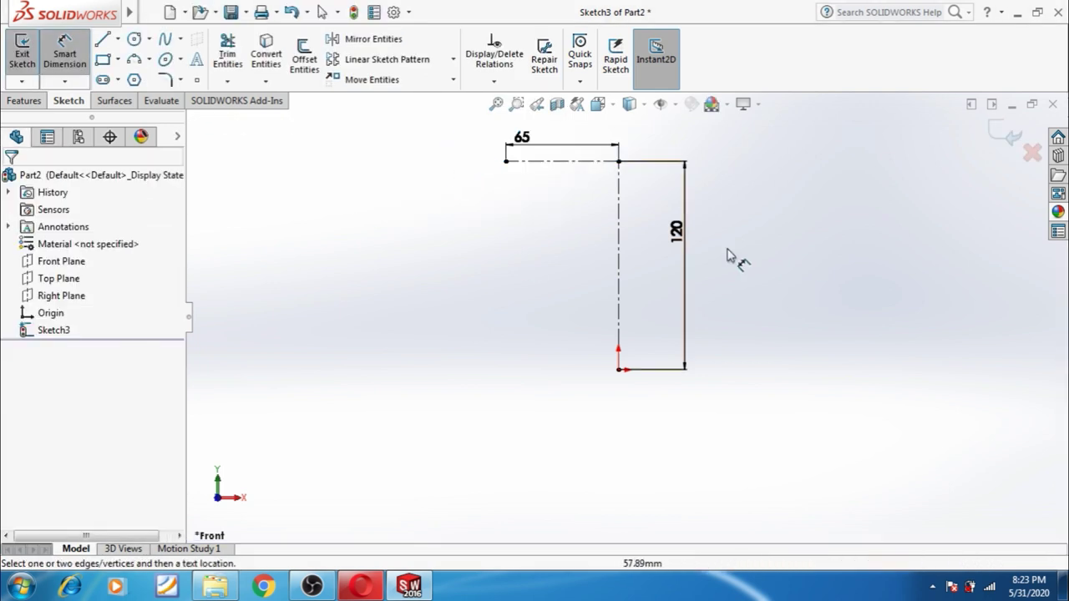
scroll(672, 218, "down", 1)
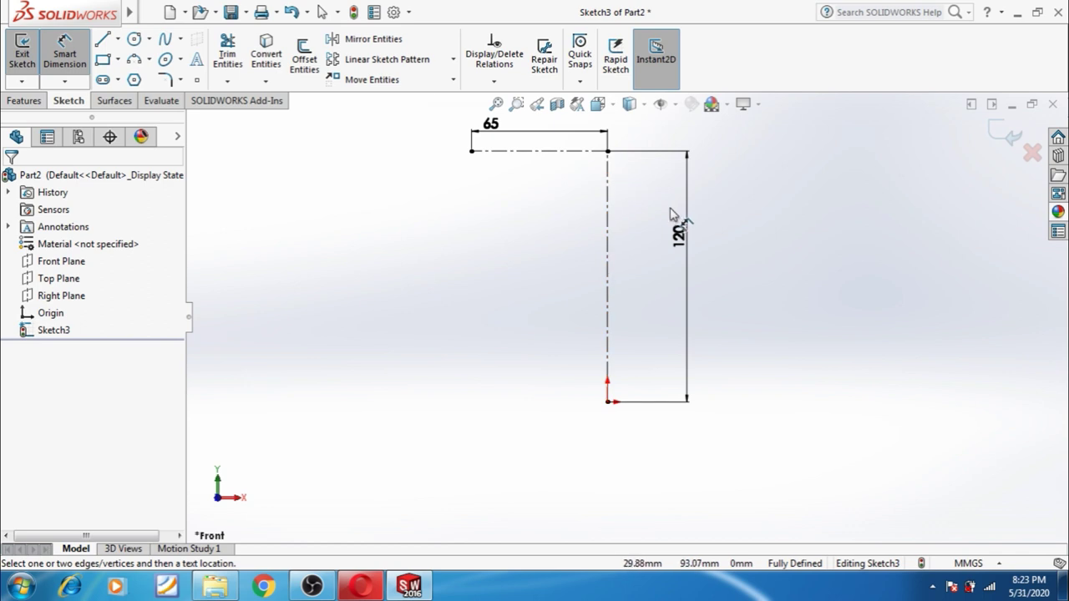
scroll(660, 213, "down", 1)
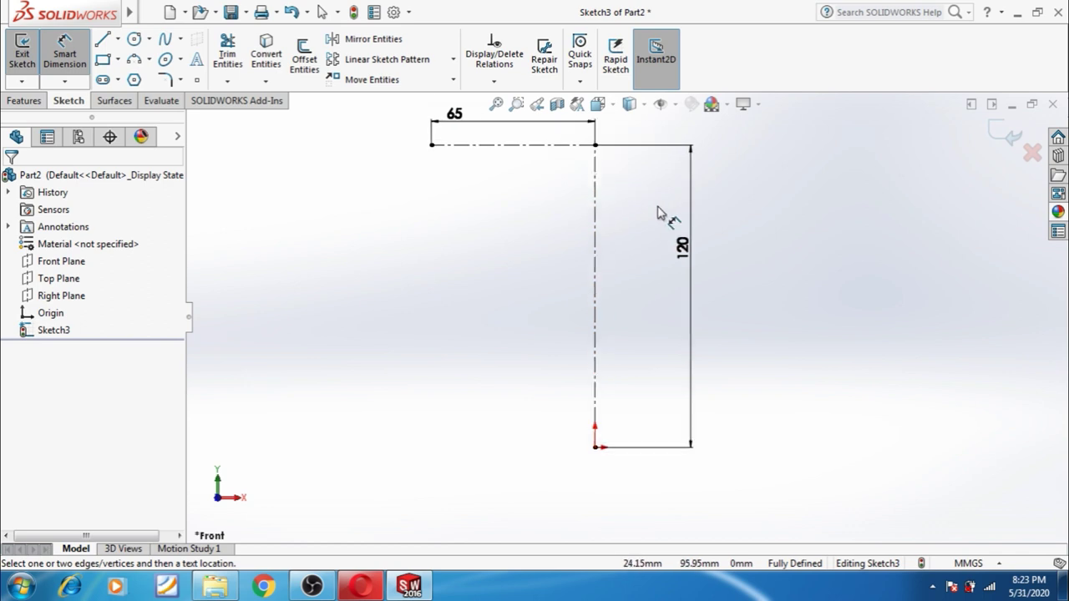
- Draw a slanted line from the 65 mm centerline's left end down and to the right
left_click(104, 42)
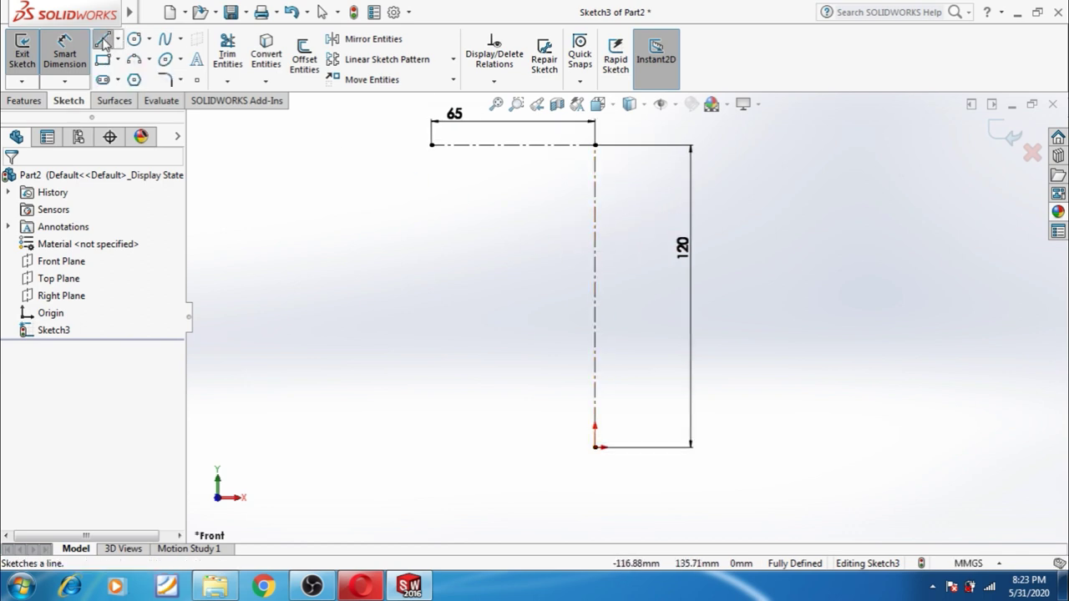
left_click(432, 146)
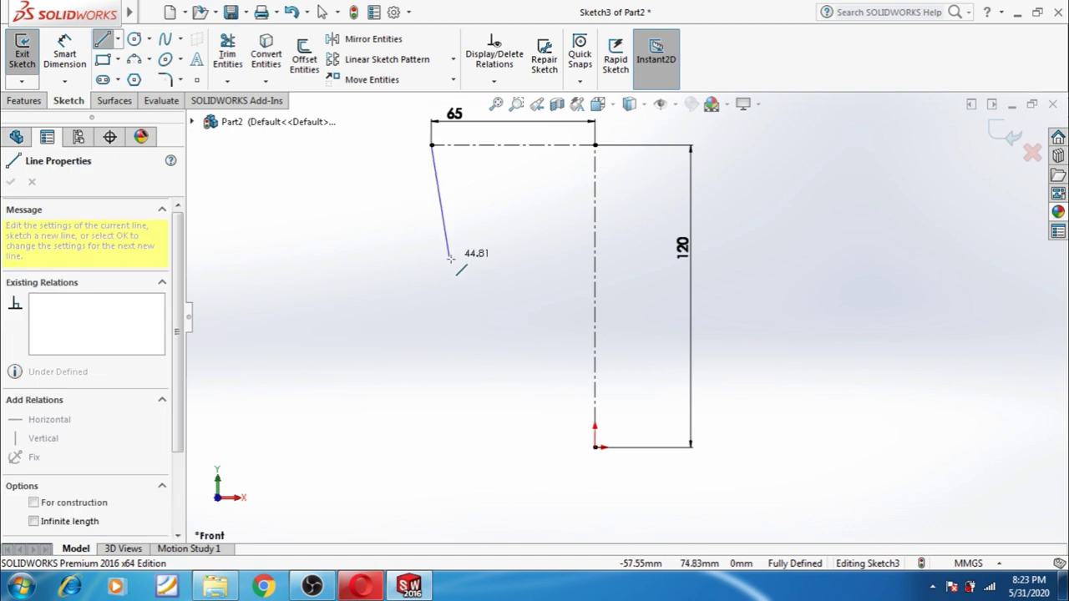
left_click(454, 265)
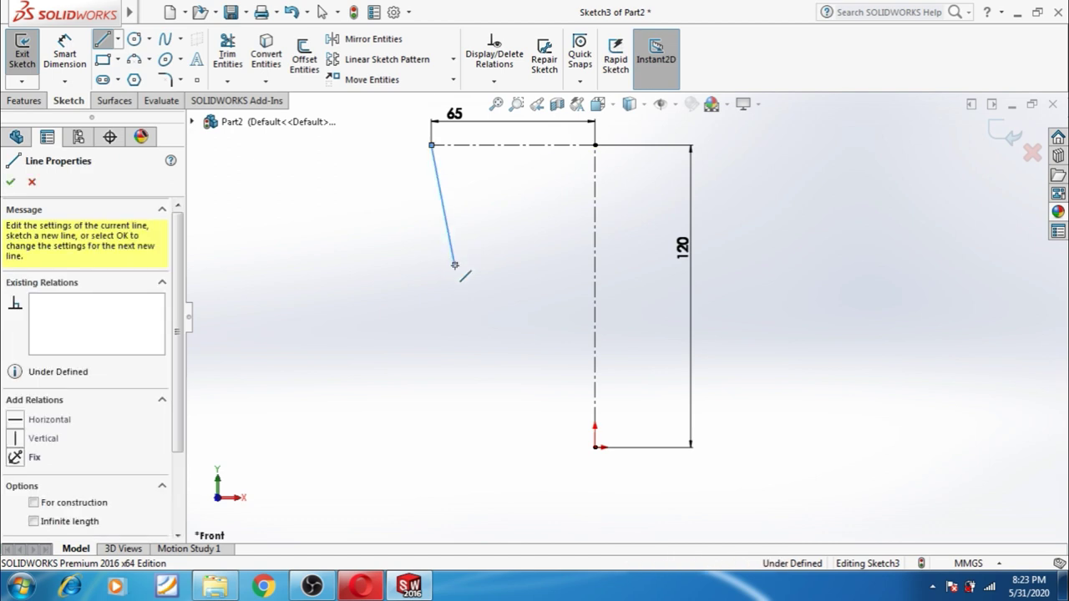
key("Escape")
- Dimension the angle between the slanted line and the top centerline to 80°
left_click(64, 52)
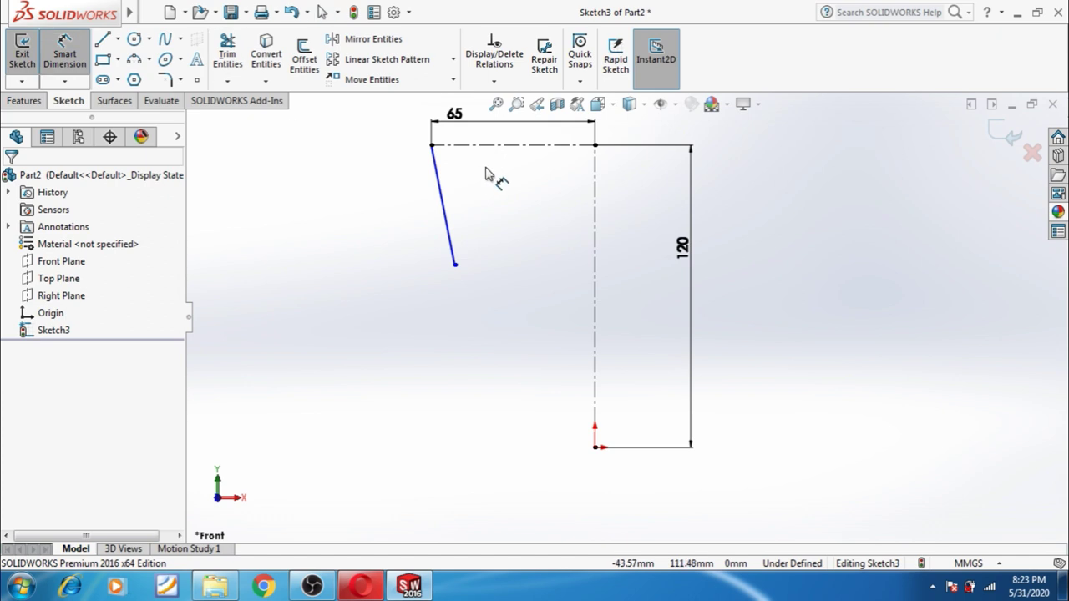
left_click(469, 146)
left_click(439, 175)
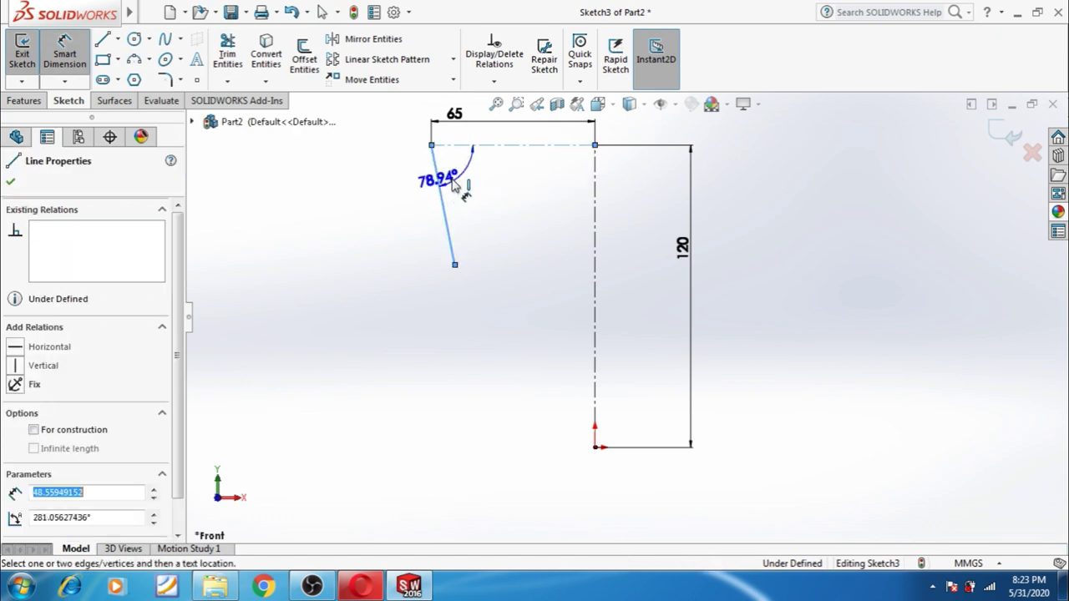
left_click(463, 178)
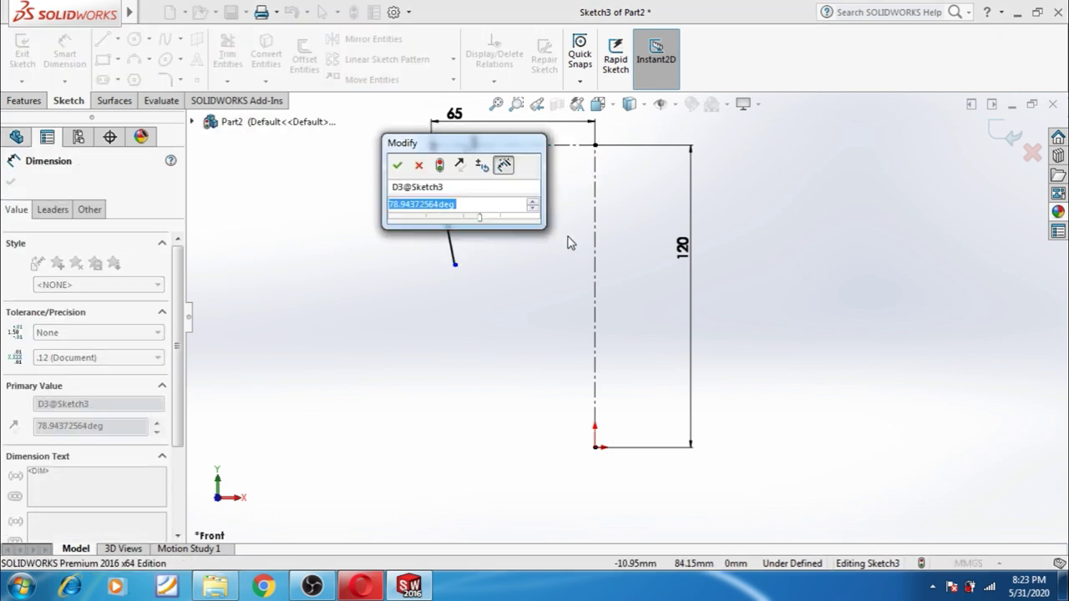
type("75")
key("Return")
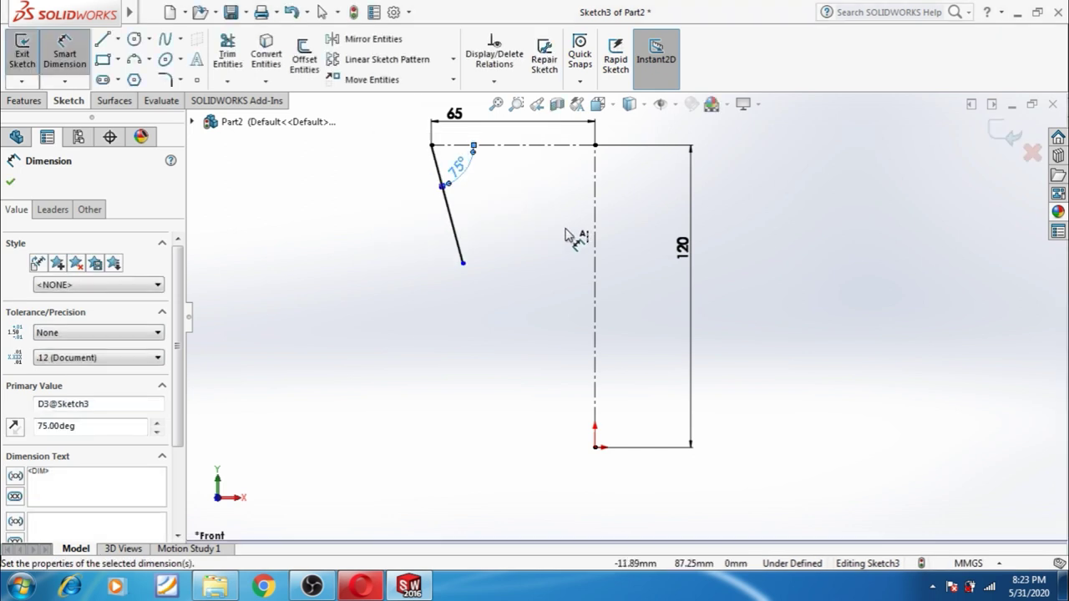
left_click(462, 171)
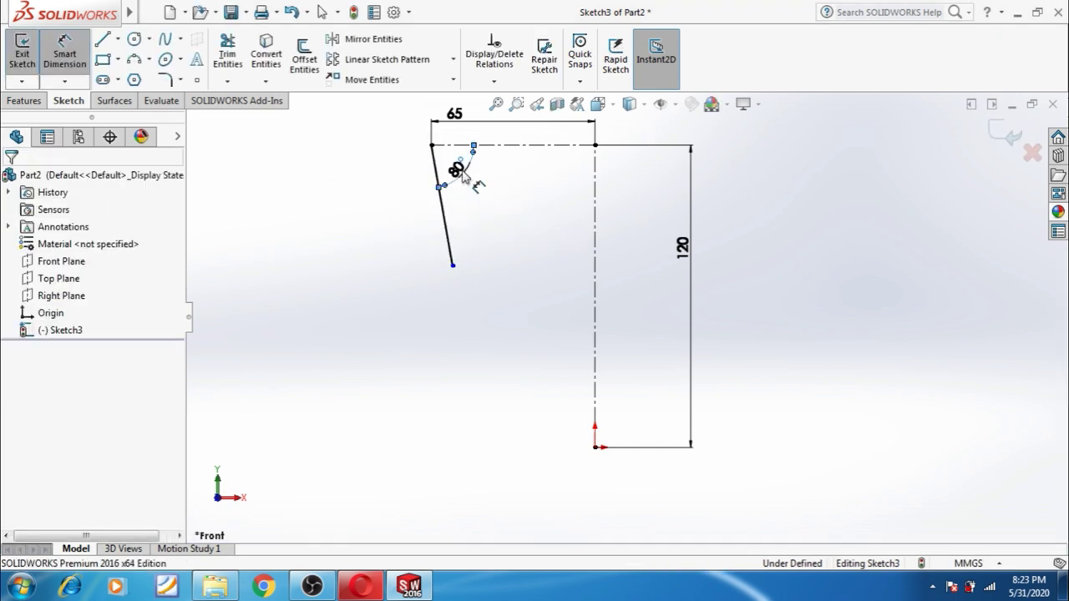
scroll(585, 347, "down", 1)
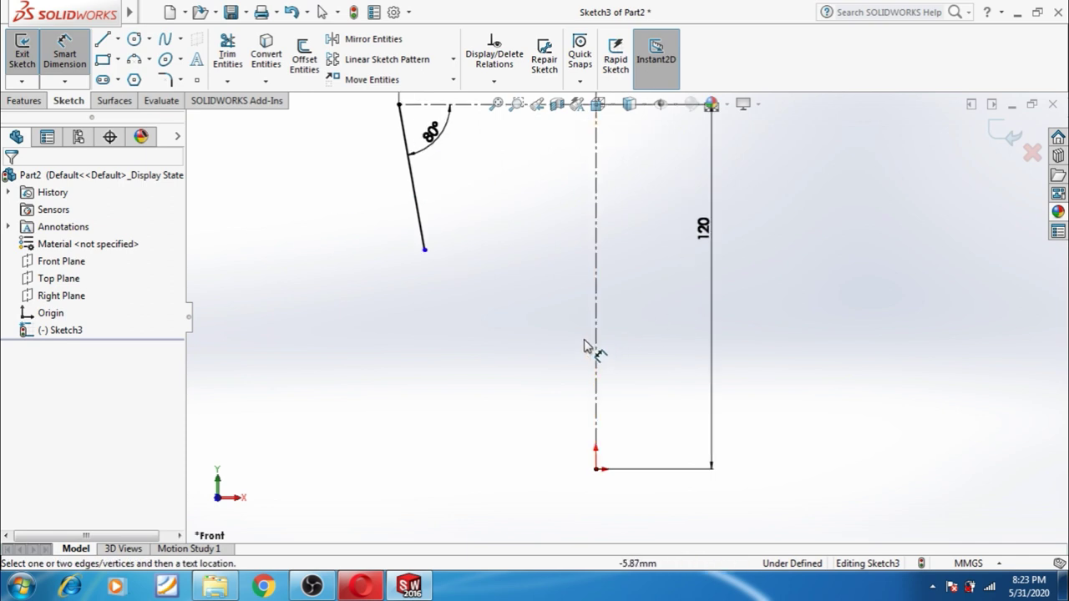
left_click(166, 42)
- Draw a spline down from the slanted line's lower end and dimension its horizontal offset 10 mm
left_click(424, 250)
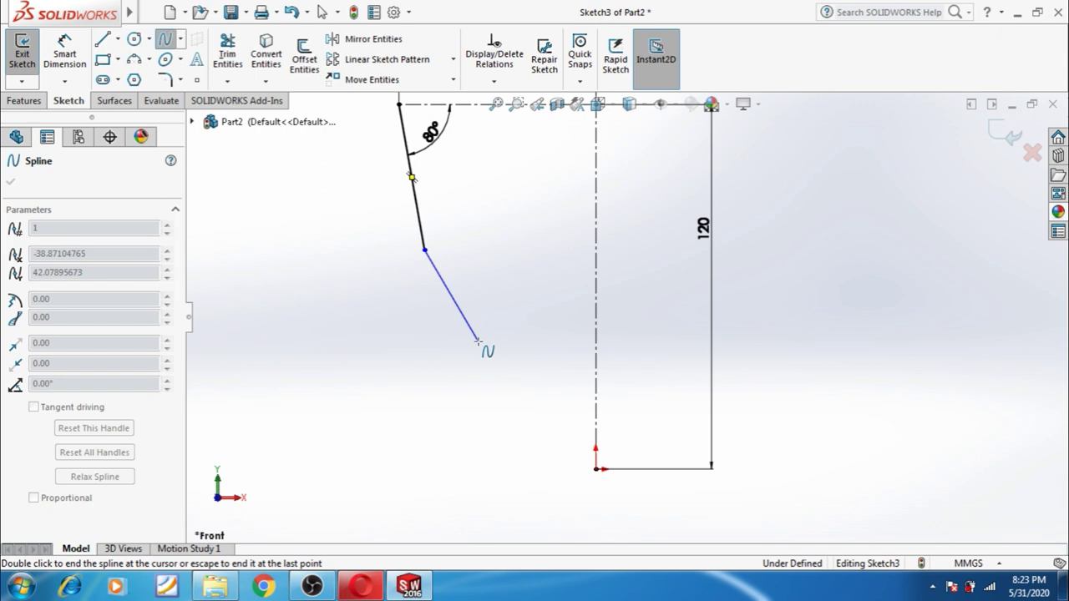
double_click(479, 341)
right_click_drag(384, 282, 422, 232)
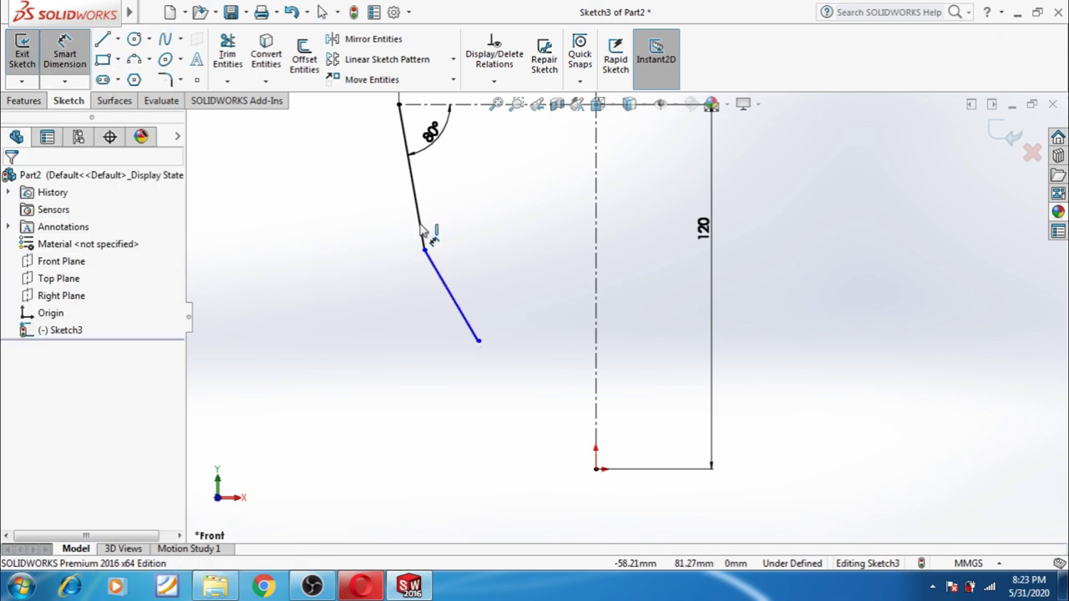
left_click(424, 251)
left_click(479, 341)
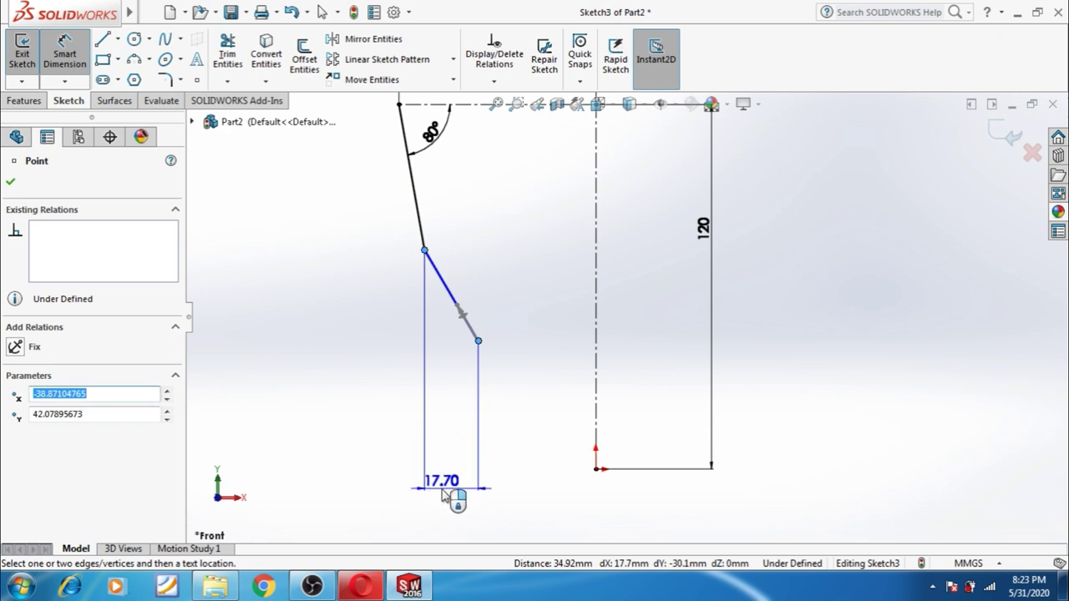
left_click(448, 499)
type("10")
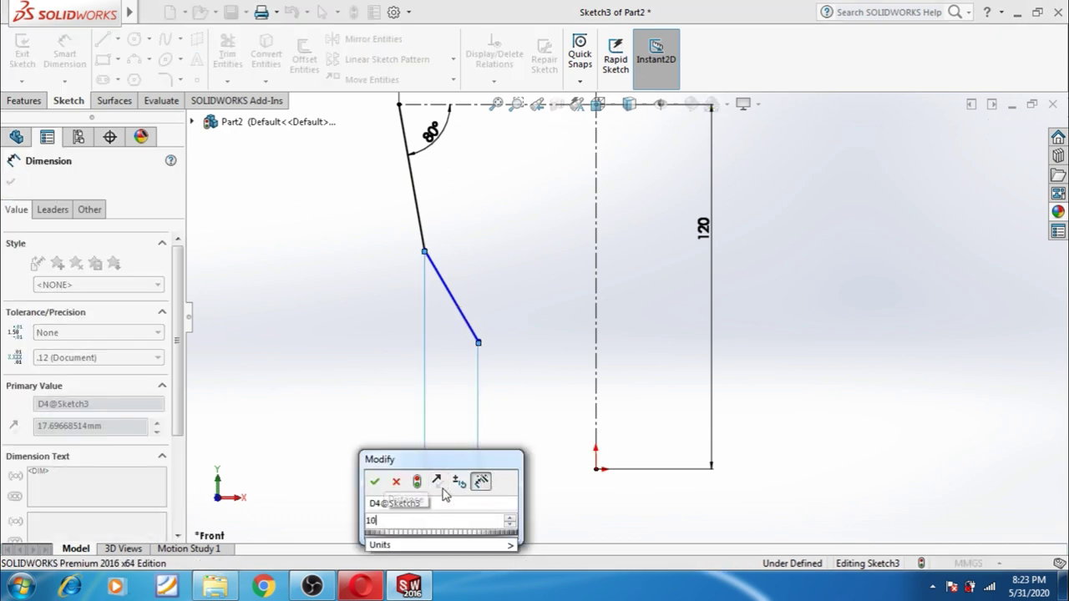
key("Return")
left_click(371, 346)
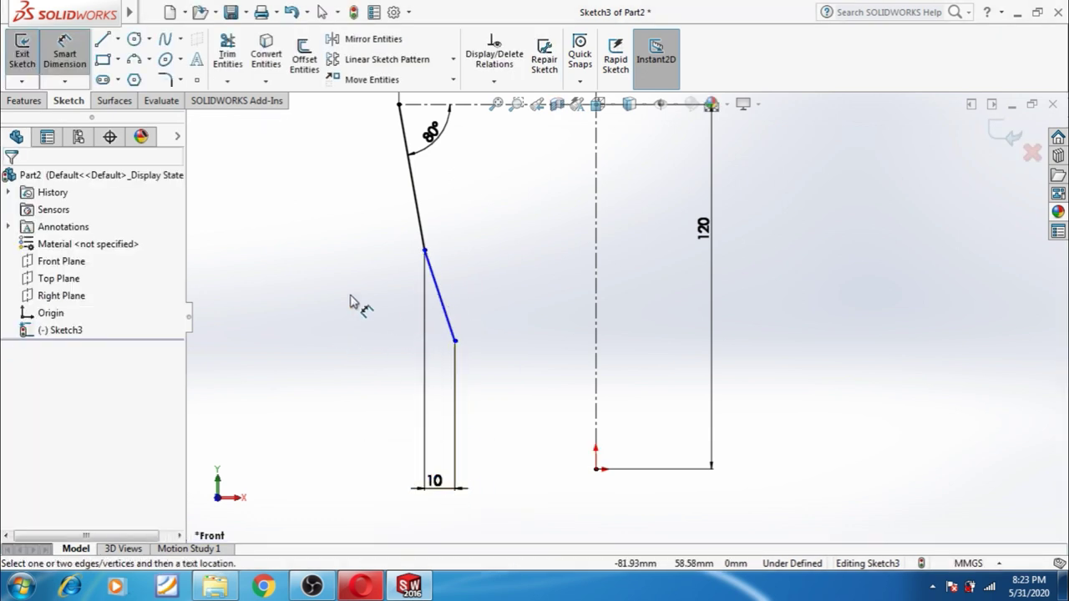
right_click(319, 280)
left_click(344, 327)
- Dimension the spline's vertical height between its two ends to 30 mm
left_click(65, 52)
left_click(424, 252)
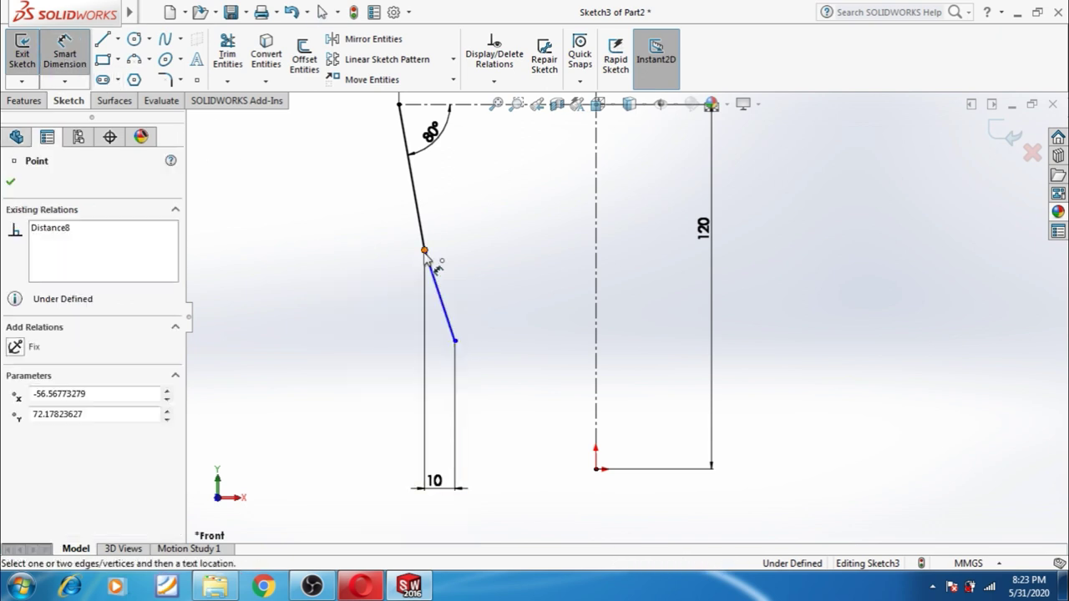
left_click(454, 340)
left_click(385, 317)
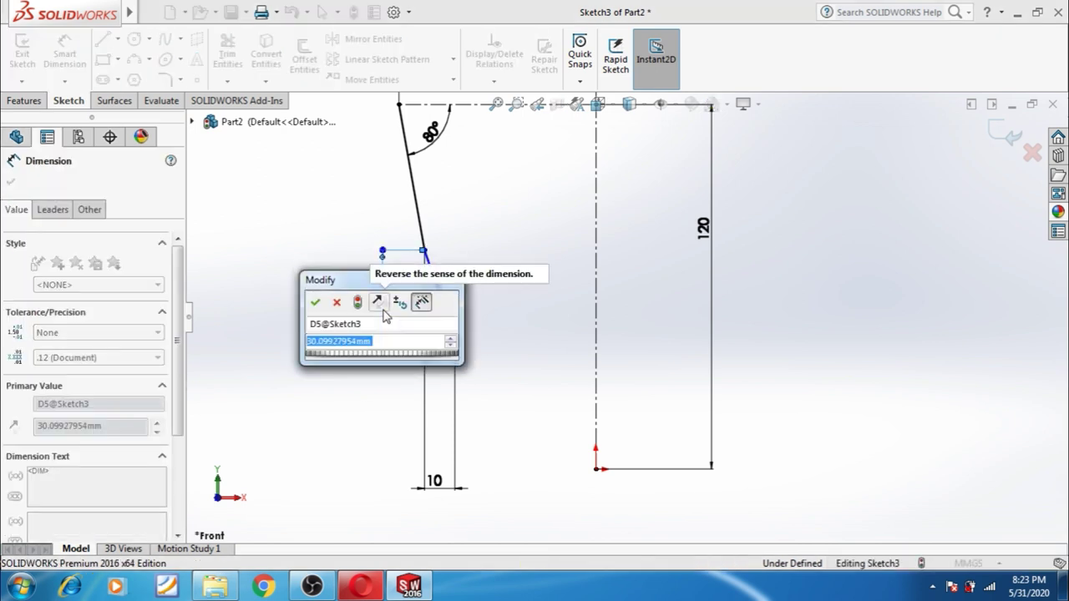
type("30")
key("Return")
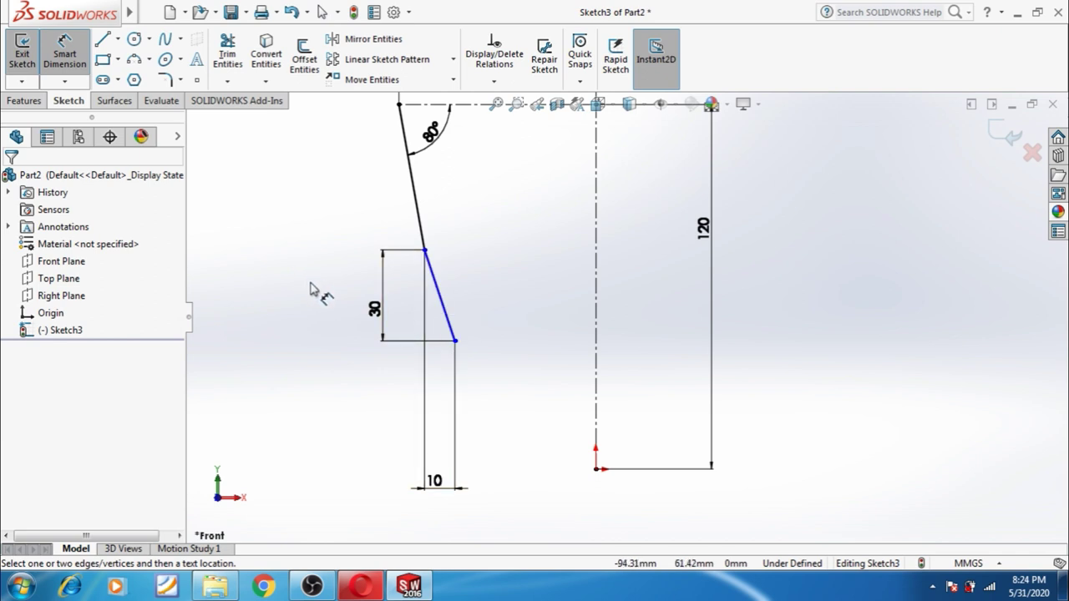
right_click(285, 273)
- Drag the spline's top and bottom tangent handles to bend it into an S-curve
left_click(318, 312)
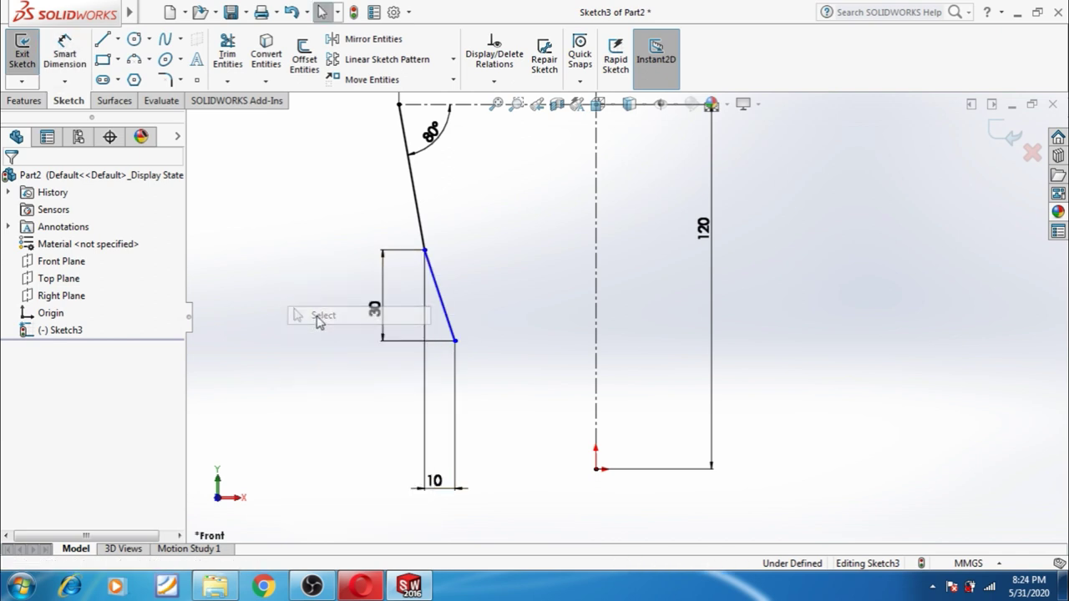
left_click(449, 322)
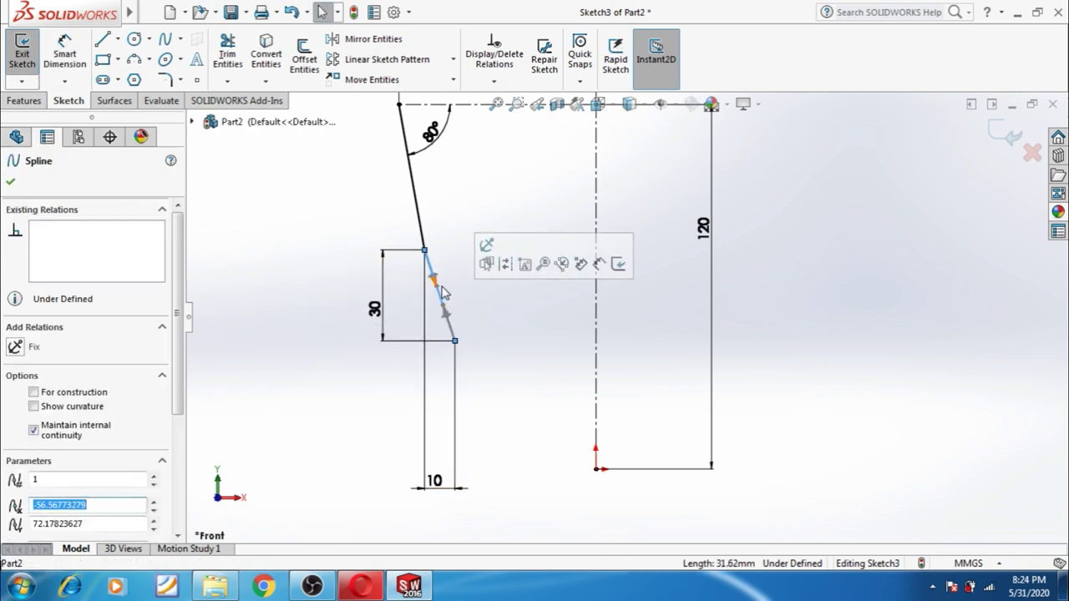
left_click(435, 286)
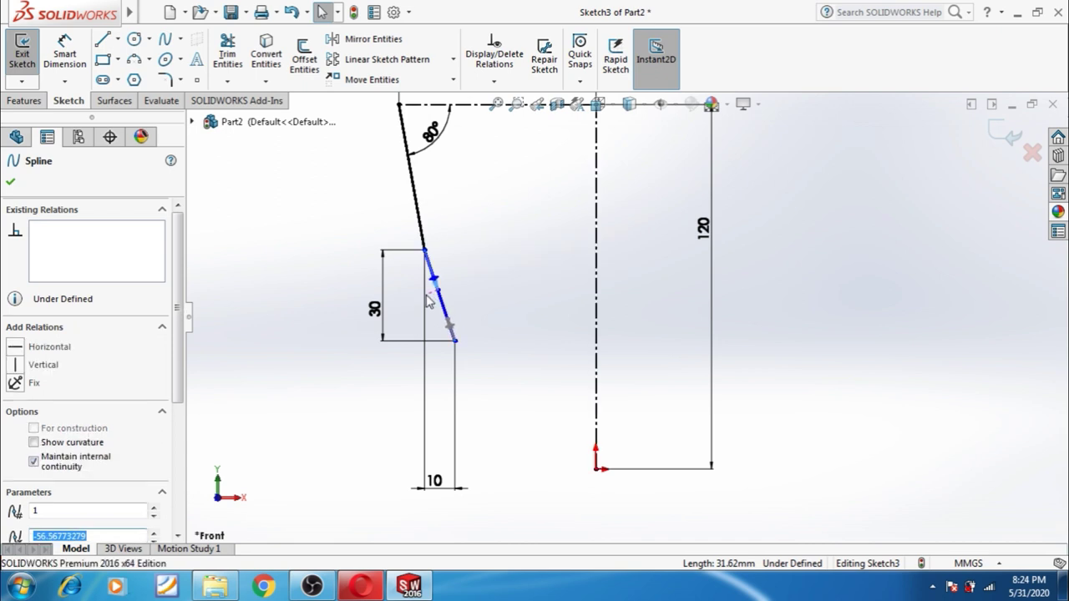
left_click(465, 317)
scroll(465, 316, "down", 2)
scroll(465, 314, "down", 2)
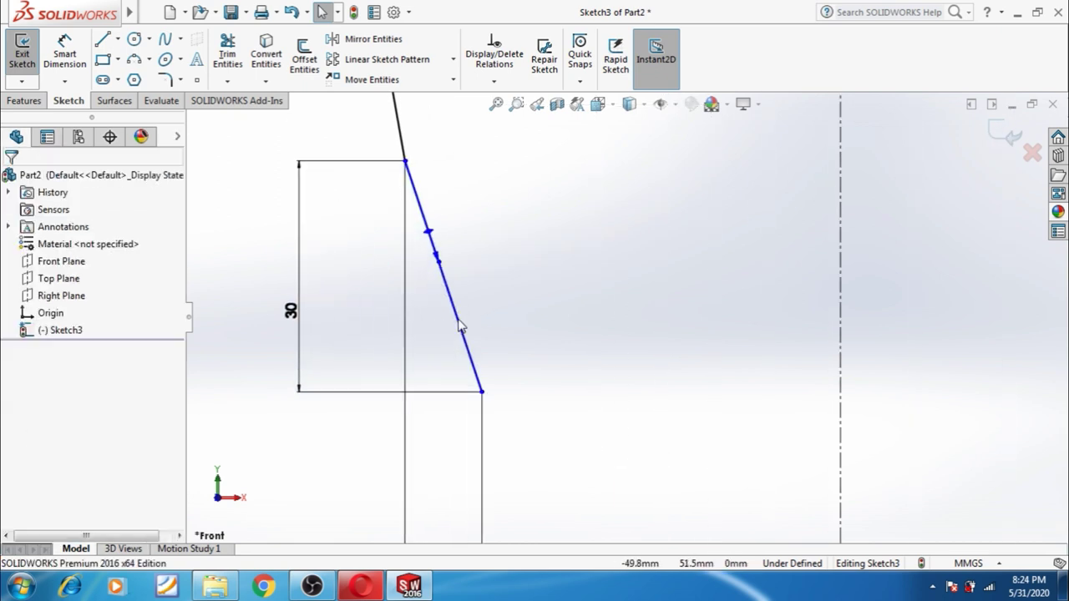
left_click(465, 336)
left_click_drag(432, 234, 413, 249)
mouse_move(455, 351)
left_mouse_down()
mouse_move(487, 355)
mouse_move(485, 341)
left_mouse_up()
left_click(231, 318)
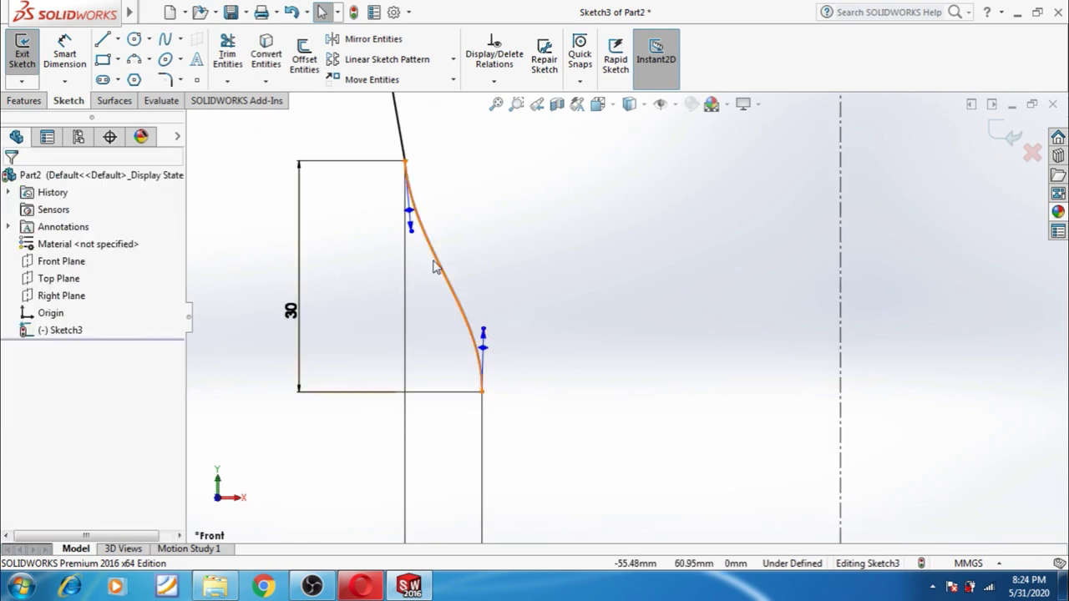
- Make the spline's bottom and top tangents vertical
left_click(485, 349)
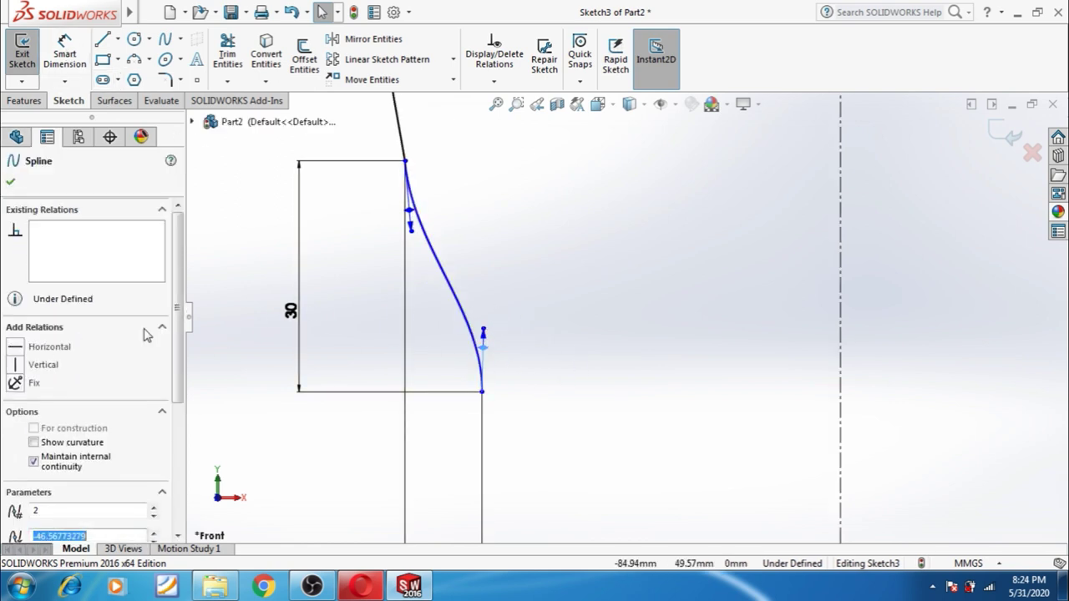
left_click(17, 365)
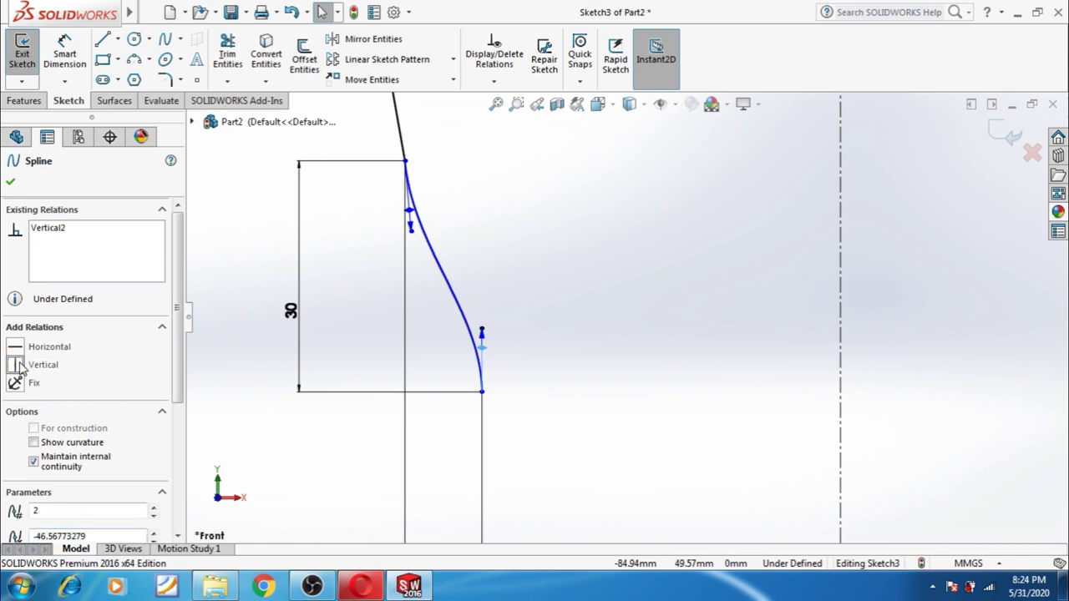
left_click(10, 184)
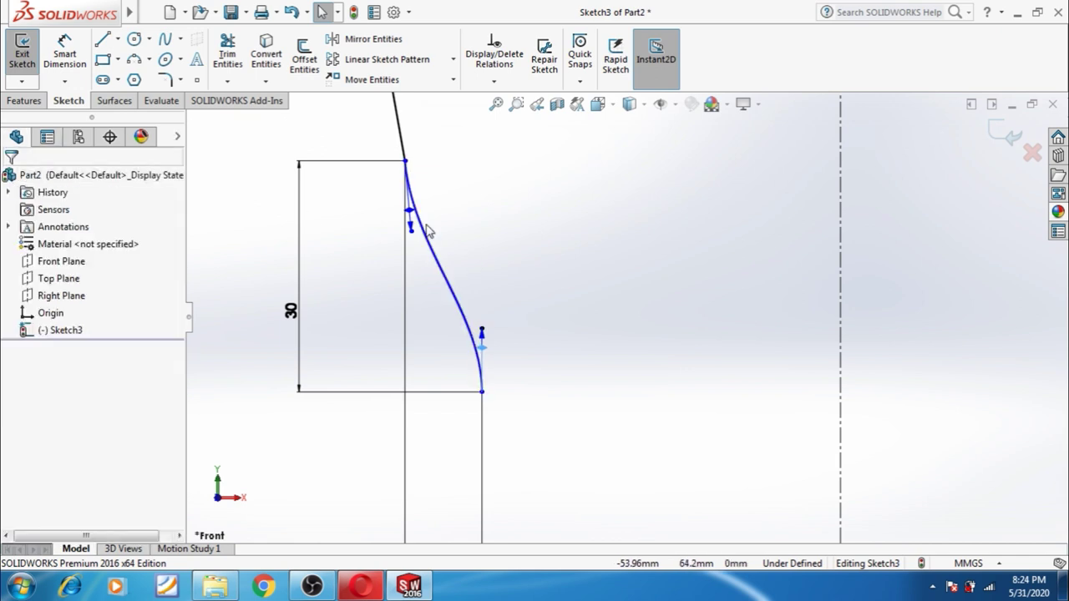
left_click(411, 217)
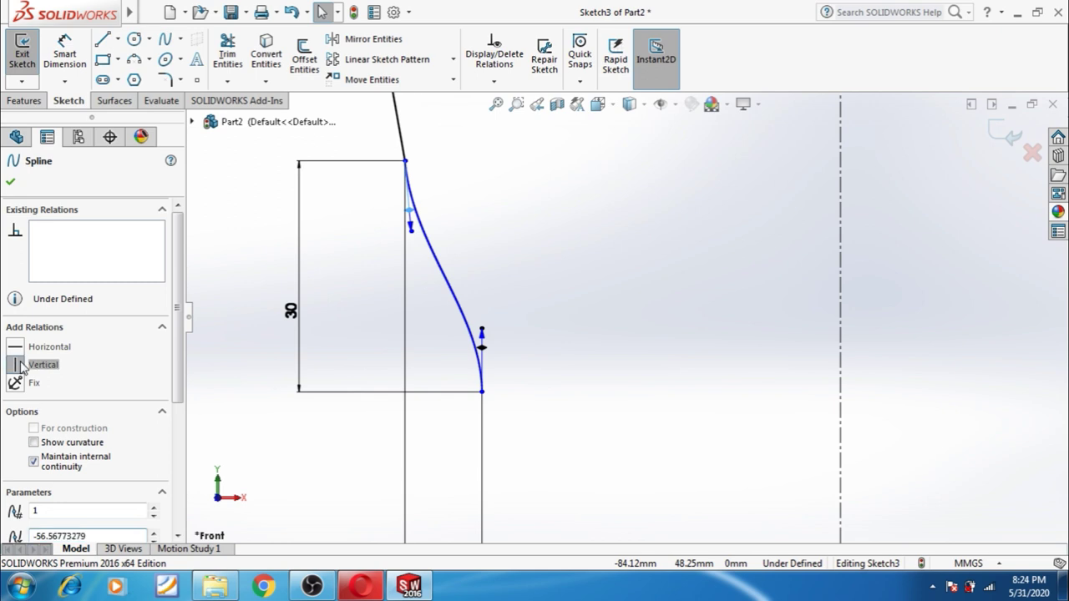
left_click(17, 365)
left_click(10, 184)
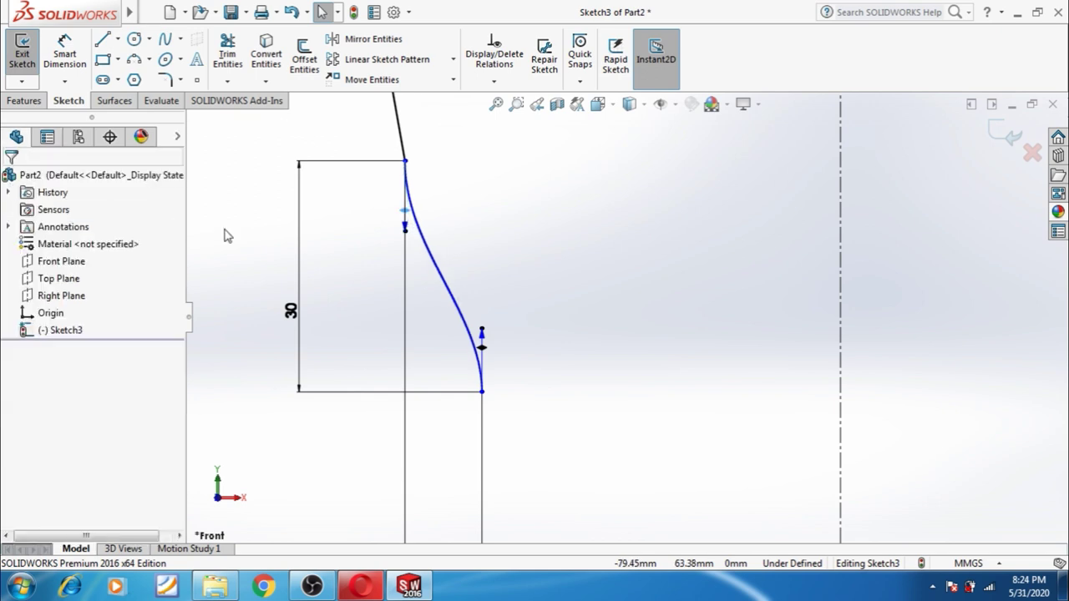
scroll(579, 346, "up", 2)
scroll(580, 351, "up", 2)
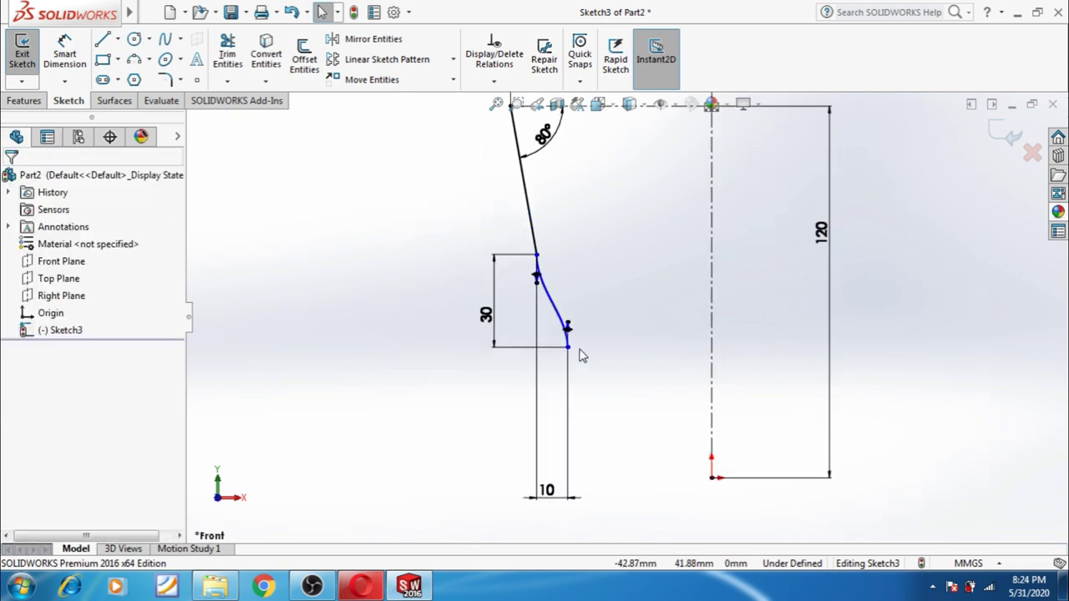
scroll(580, 353, "up", 1)
scroll(762, 466, "down", 2)
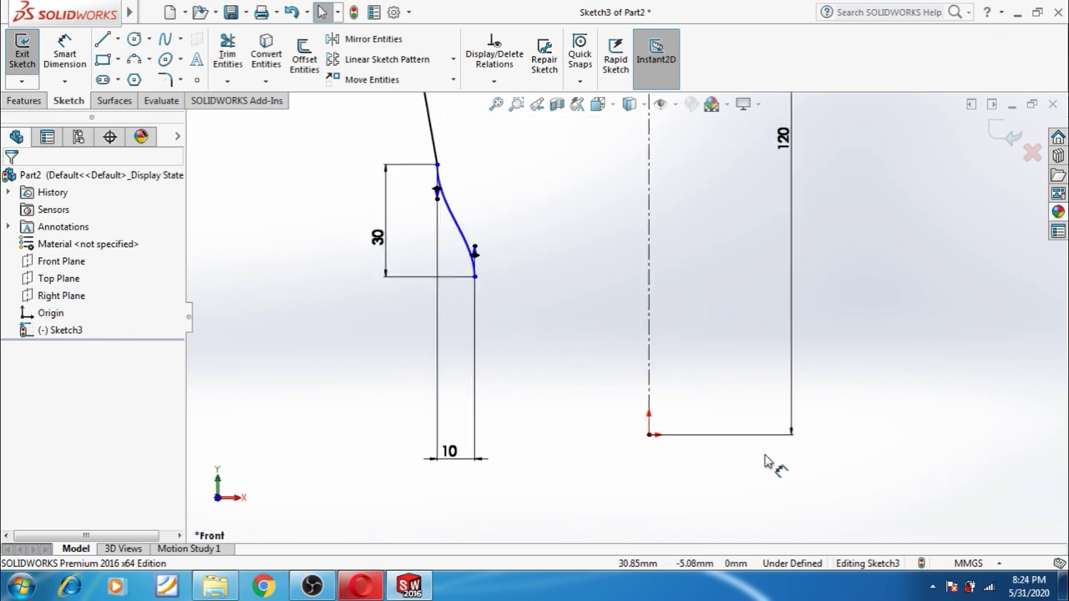
scroll(596, 365, "down", 1)
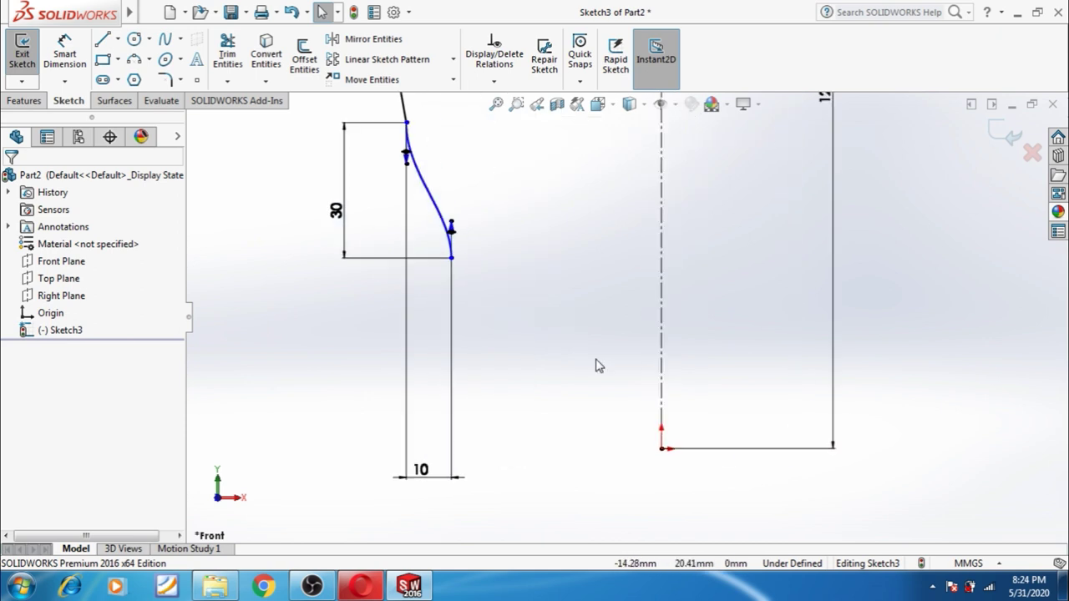
- Draw a straight line down and right from the spline's lower end
left_click(102, 39)
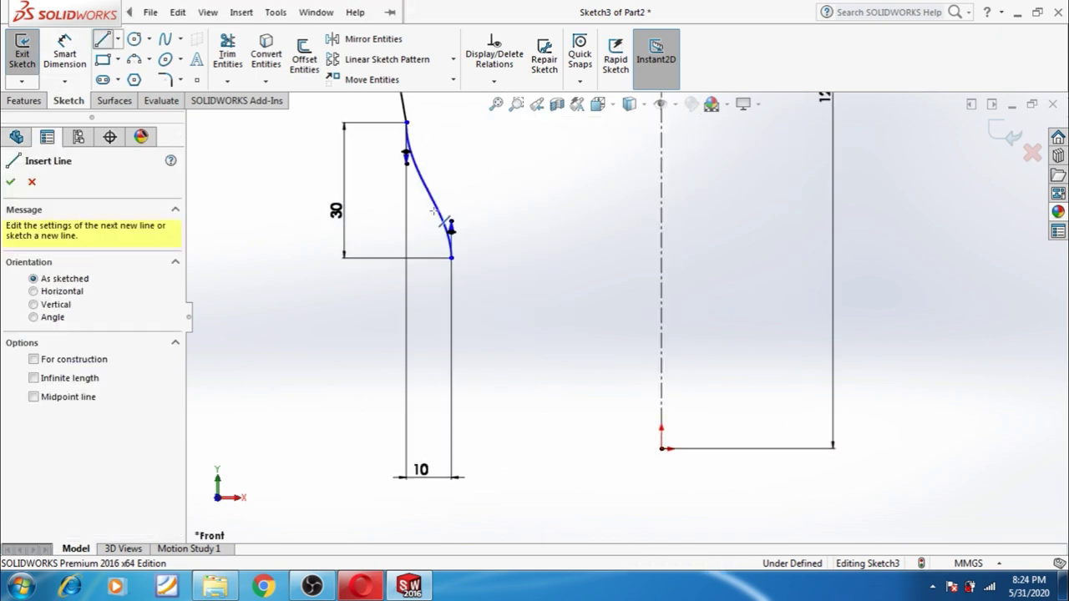
left_click(451, 258)
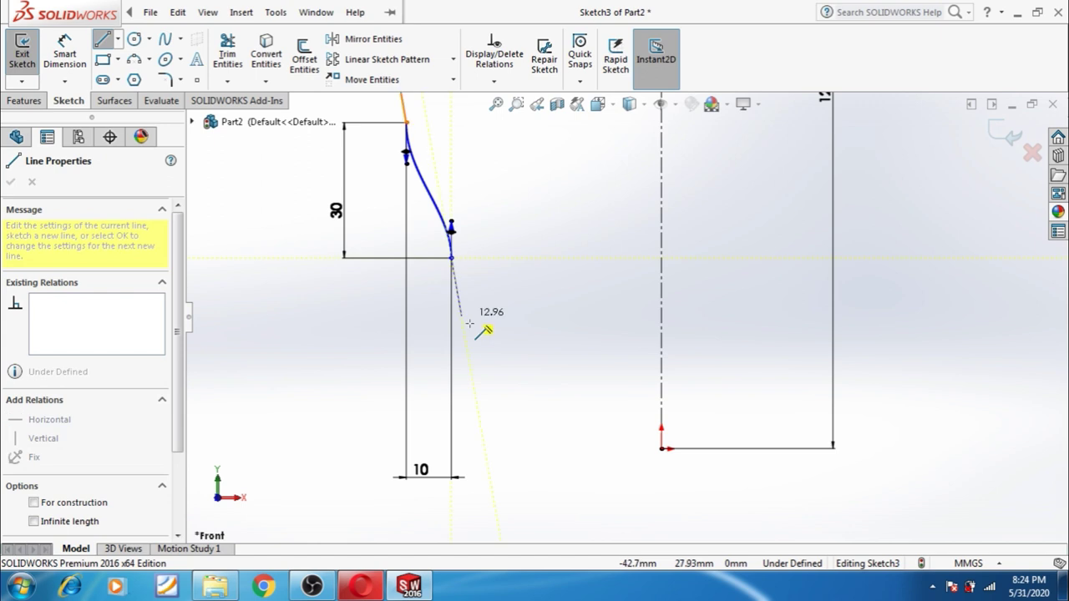
left_click(494, 406)
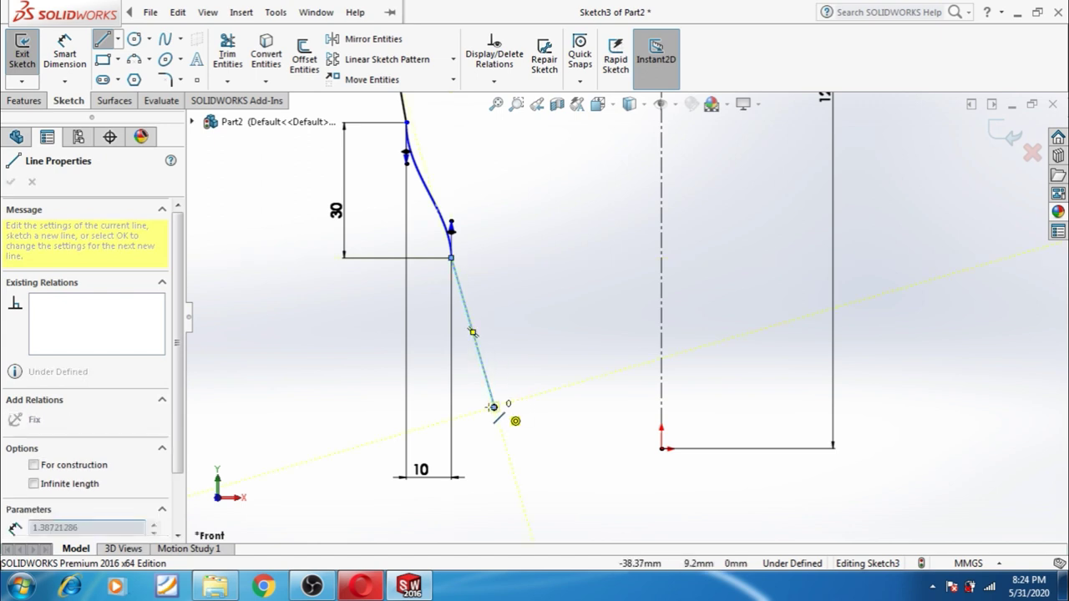
key("Escape")
scroll(483, 253, "up", 3)
- Make the new lower line parallel to the upper 80° wall line
left_click(493, 161)
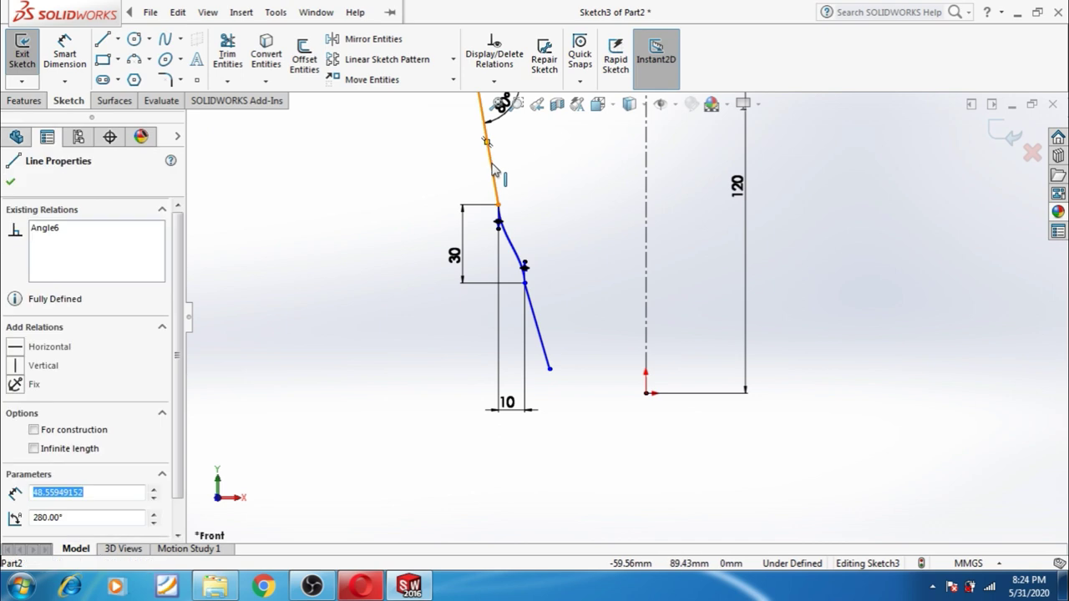
left_click(548, 357, "ctrl")
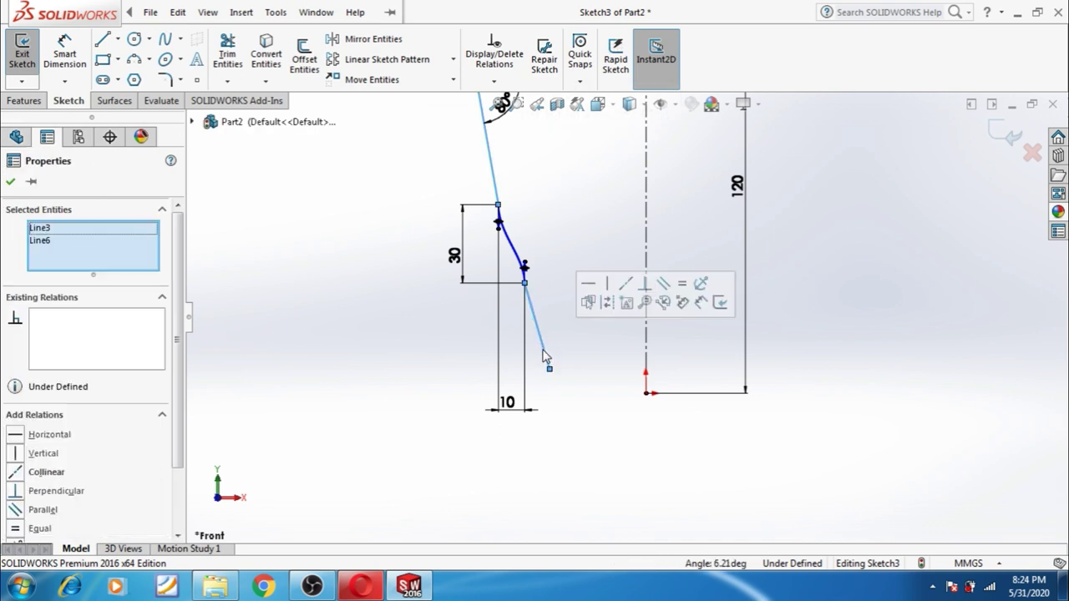
left_click(18, 511)
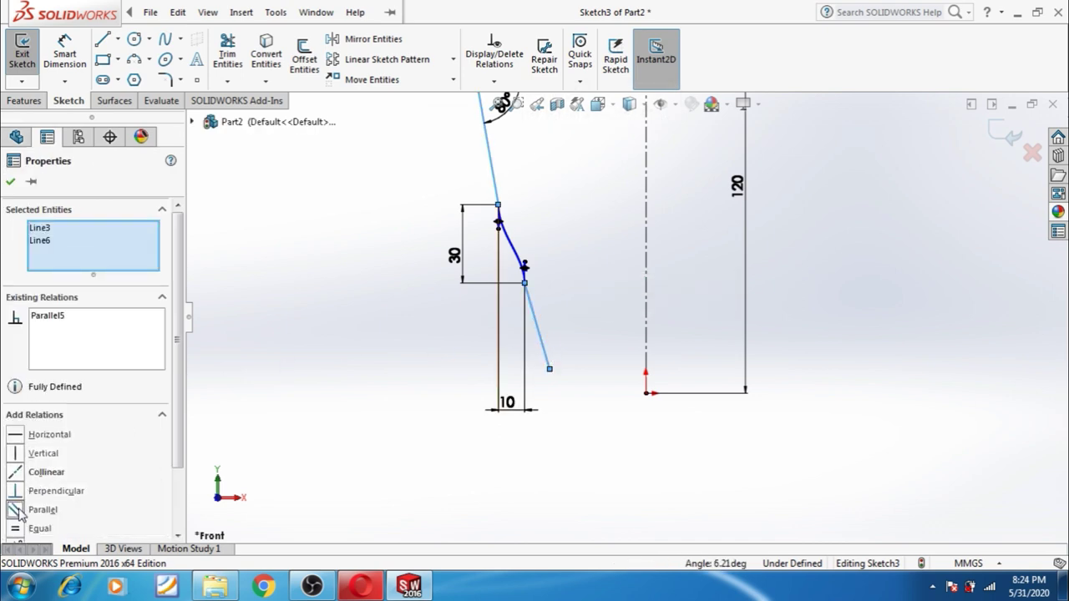
left_click(359, 399)
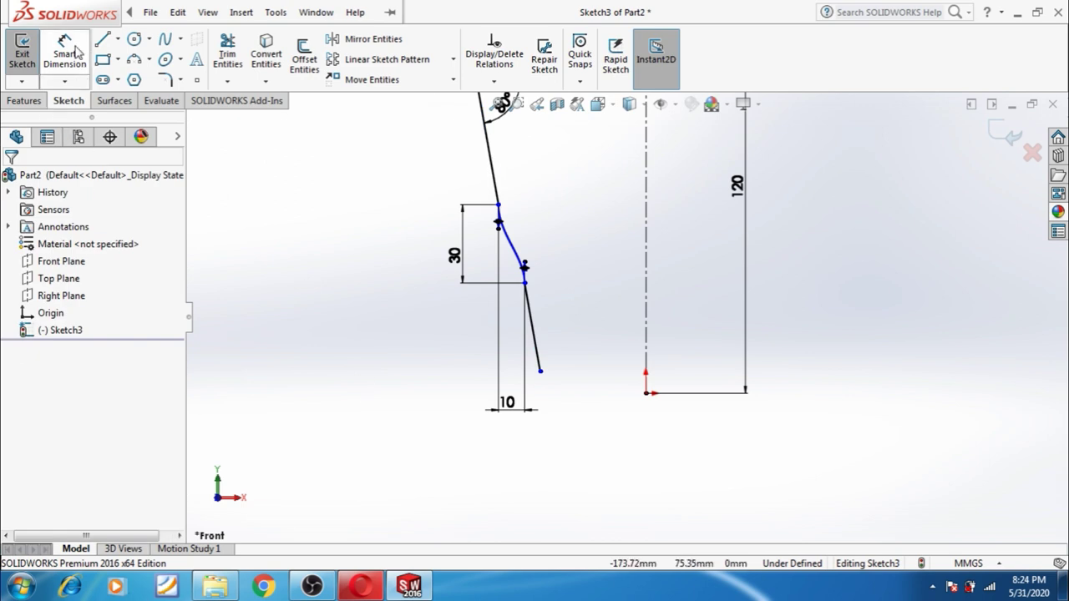
left_click(75, 52)
left_click(498, 205)
- Remove the accidental 65.79 length dimension placed on the lower line
left_click(540, 370)
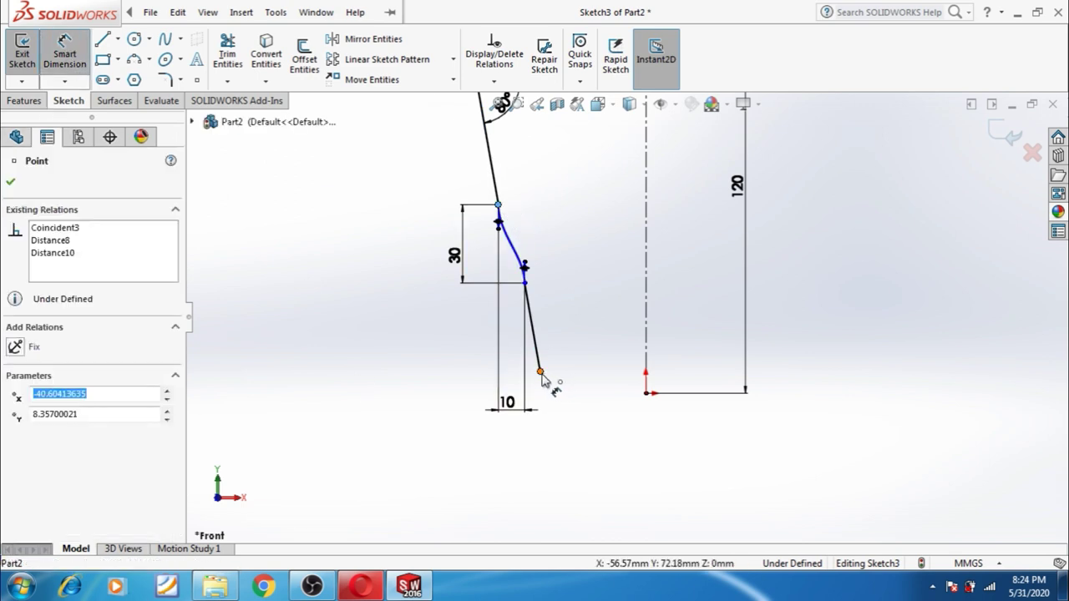
left_click(550, 449)
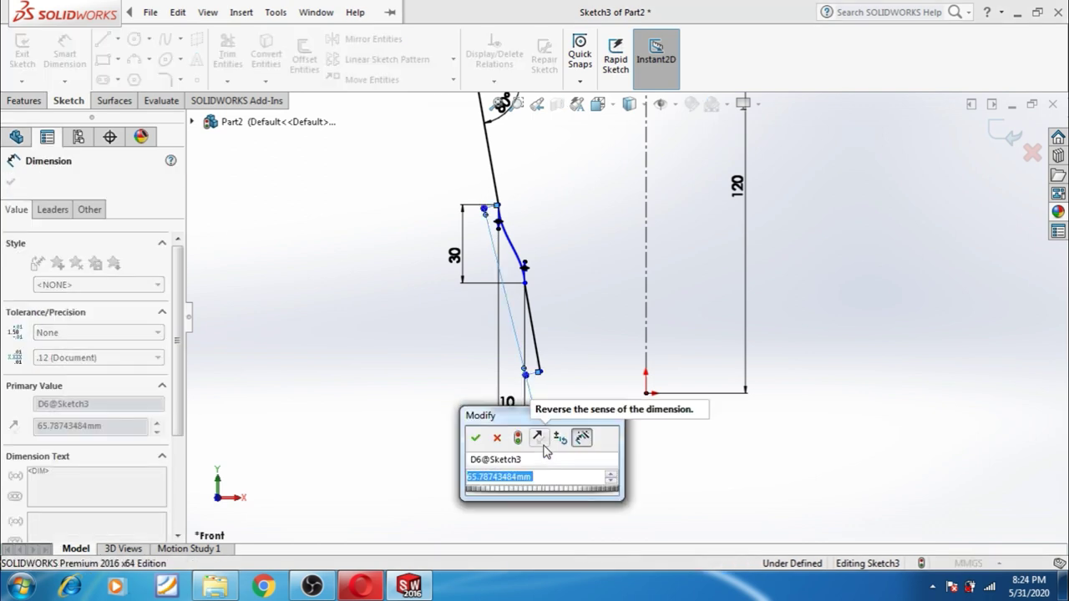
type("5")
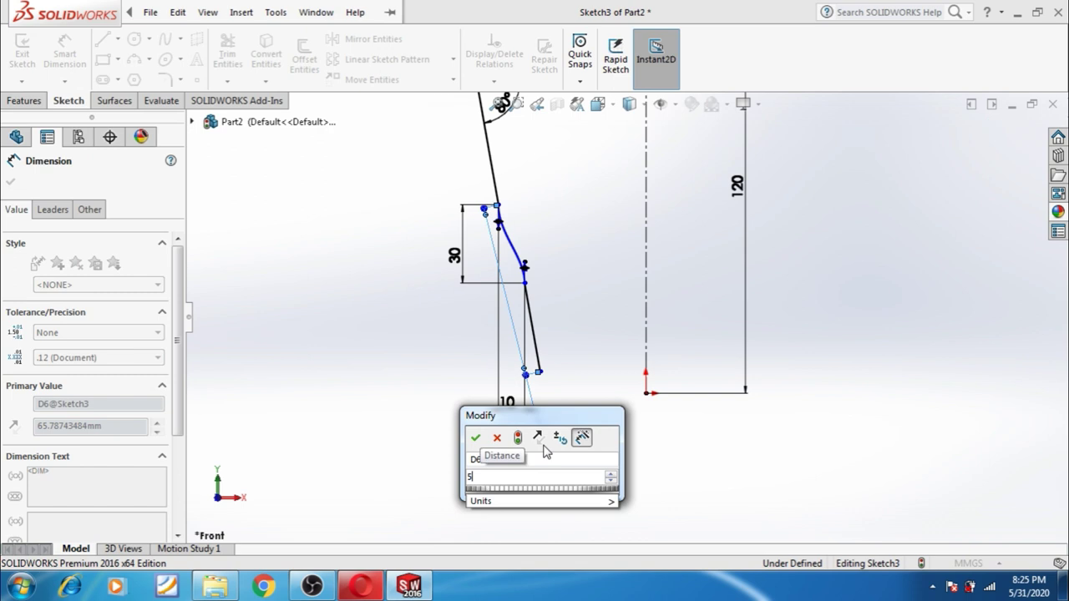
key("BackSpace")
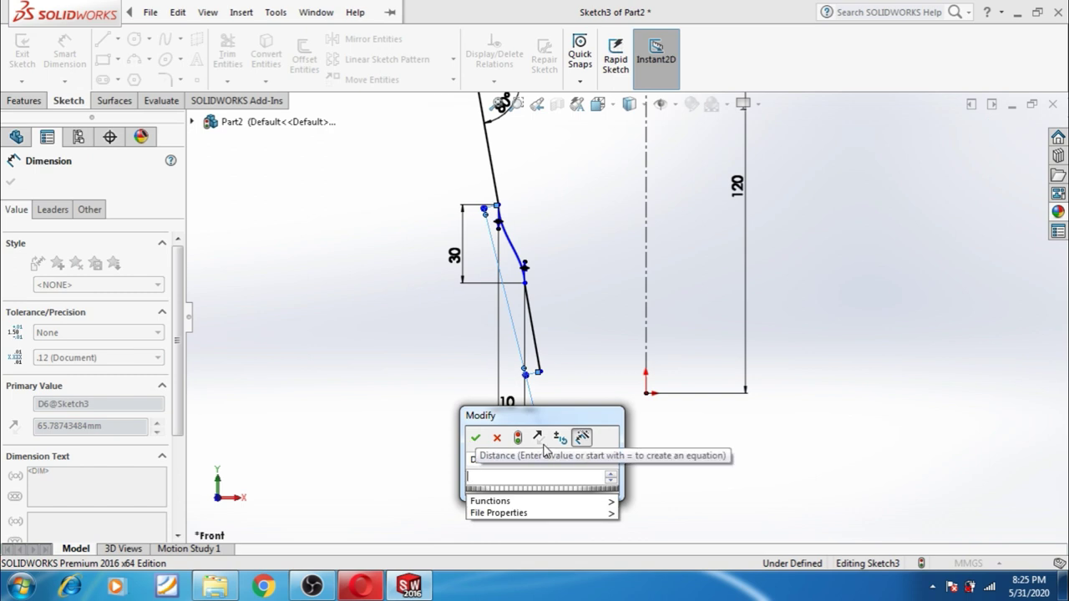
left_click(495, 438)
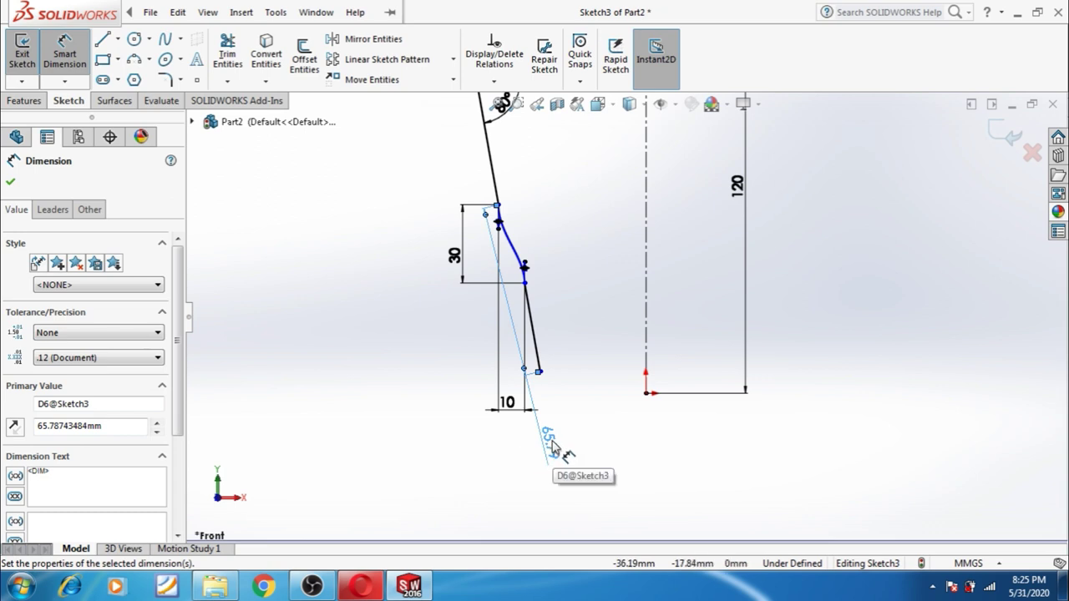
key("Escape")
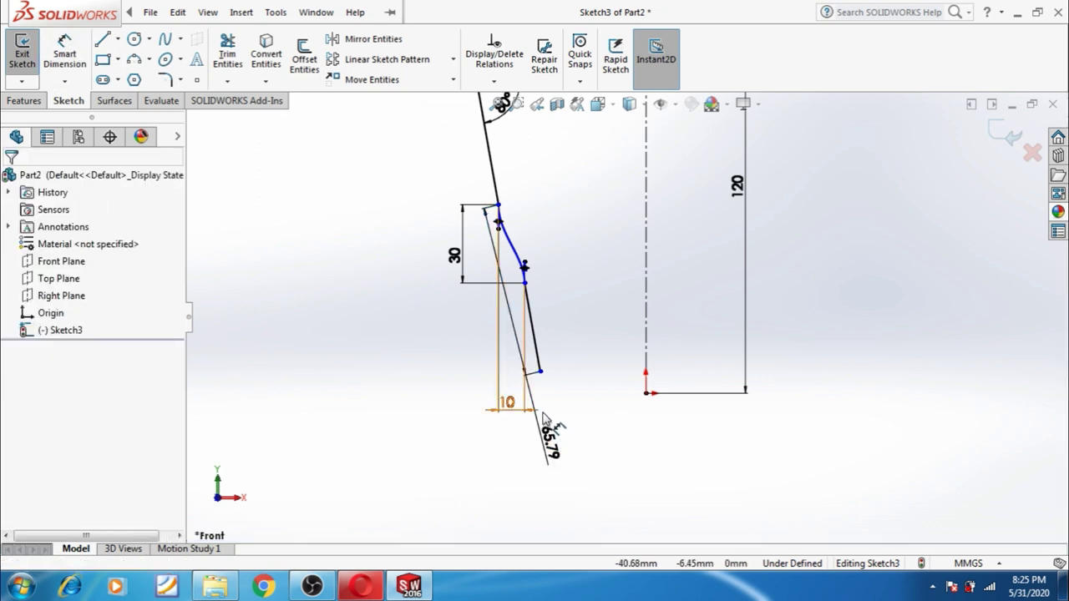
left_click(550, 441)
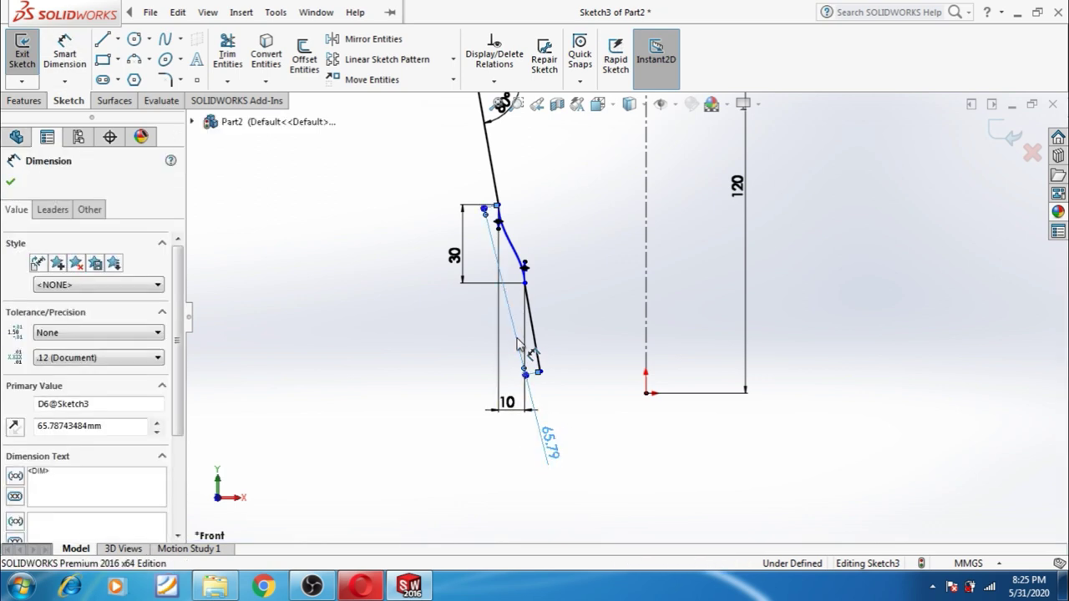
key("Delete")
- Try a horizontal 10 dimension across the curved segment, declining it as redundant
left_click(114, 100)
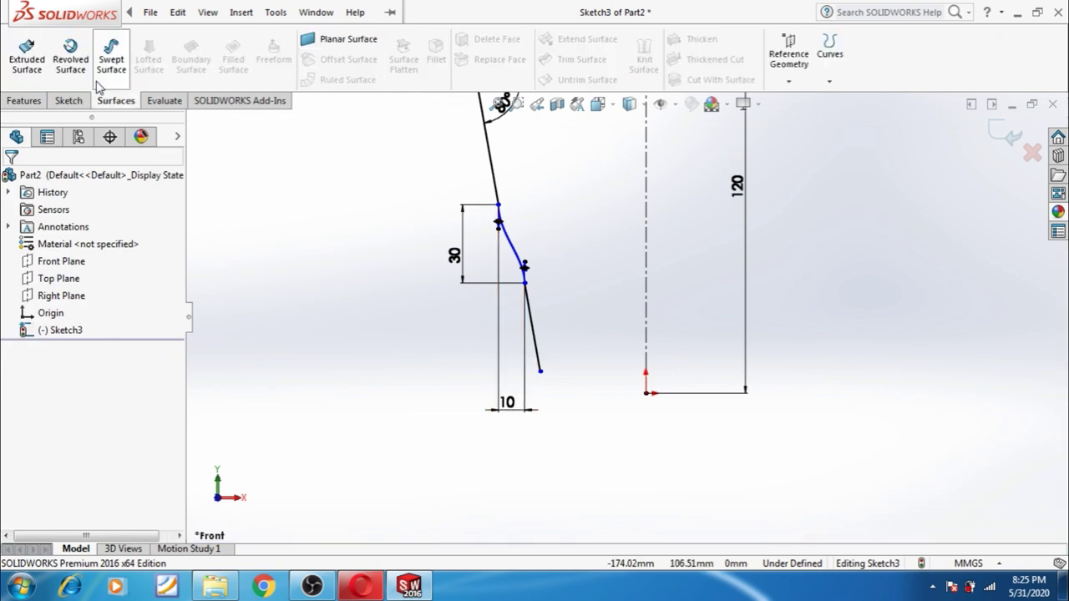
left_click(68, 101)
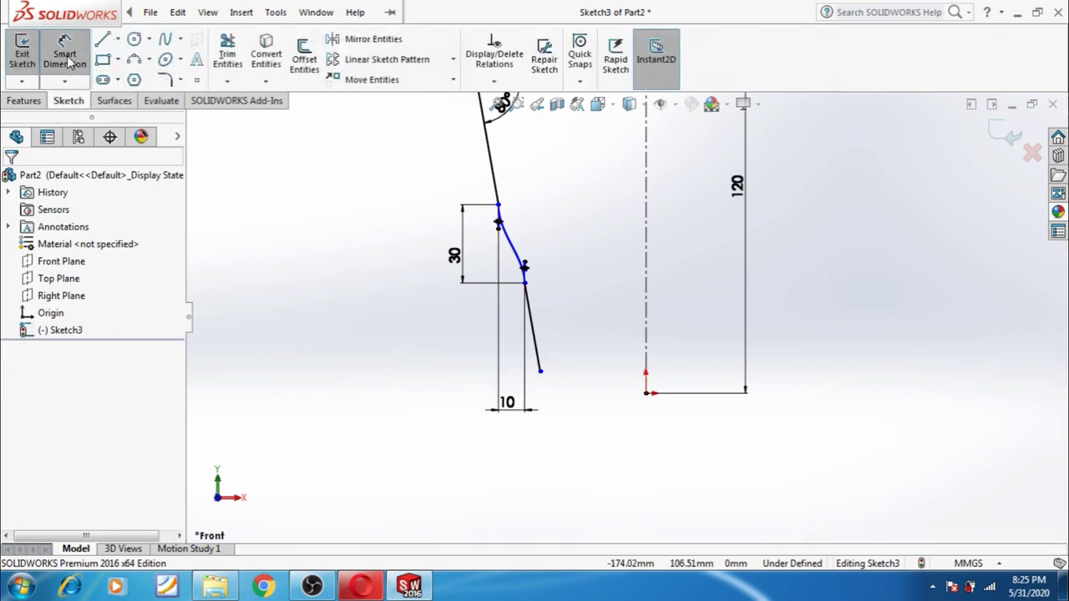
left_click(499, 206)
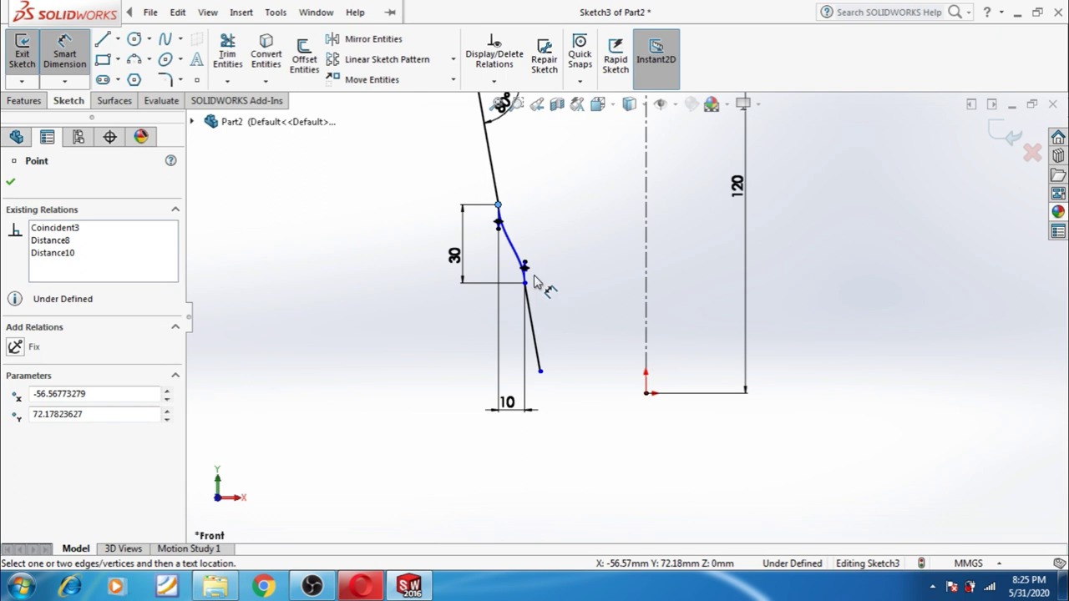
left_click_drag(525, 284, 507, 201)
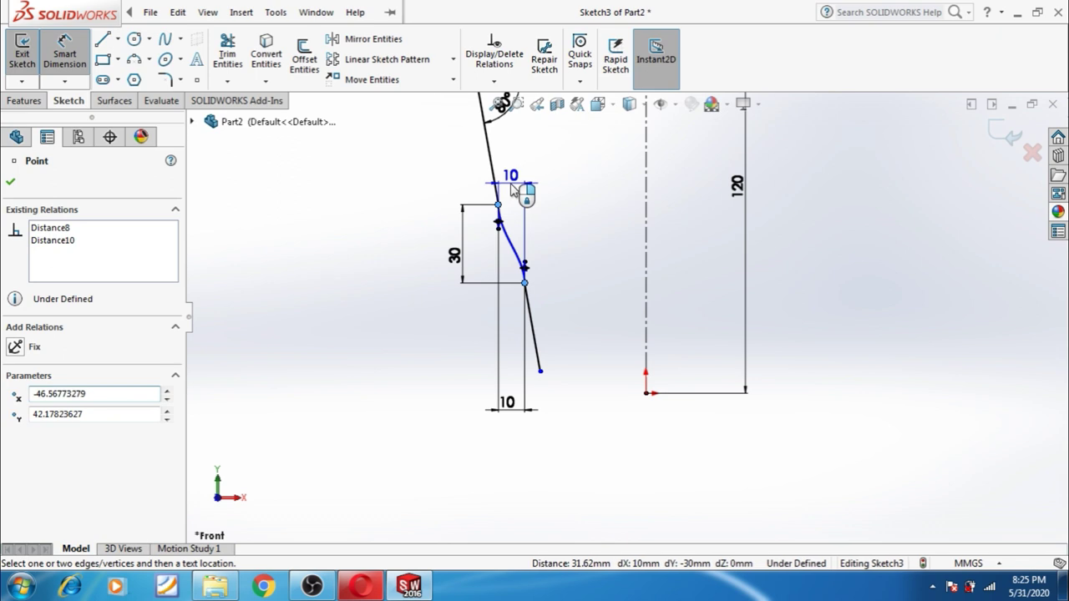
left_click(512, 190)
left_click(643, 317)
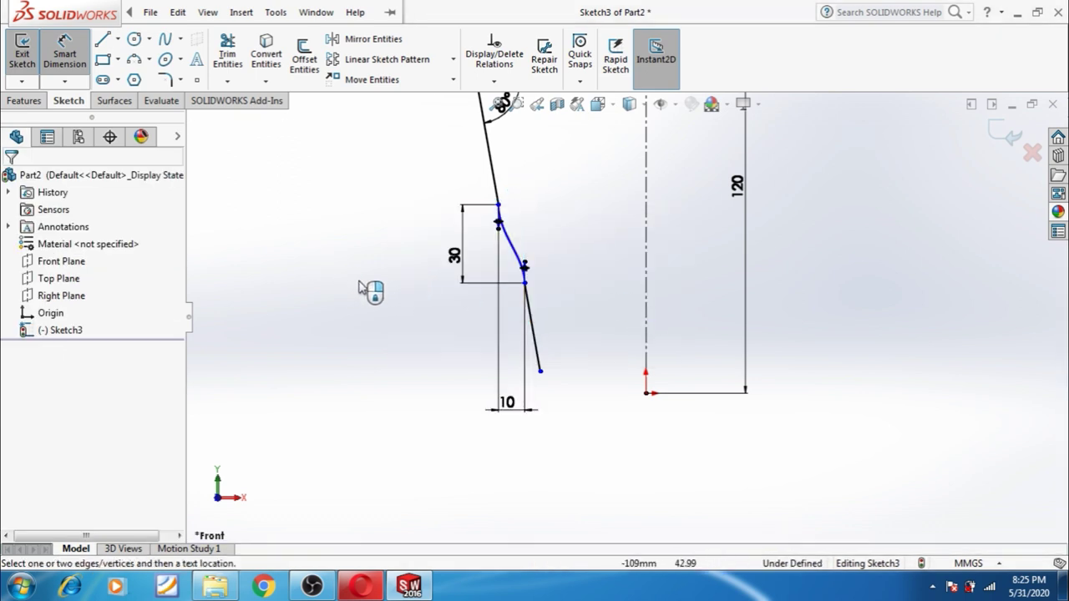
key("Escape")
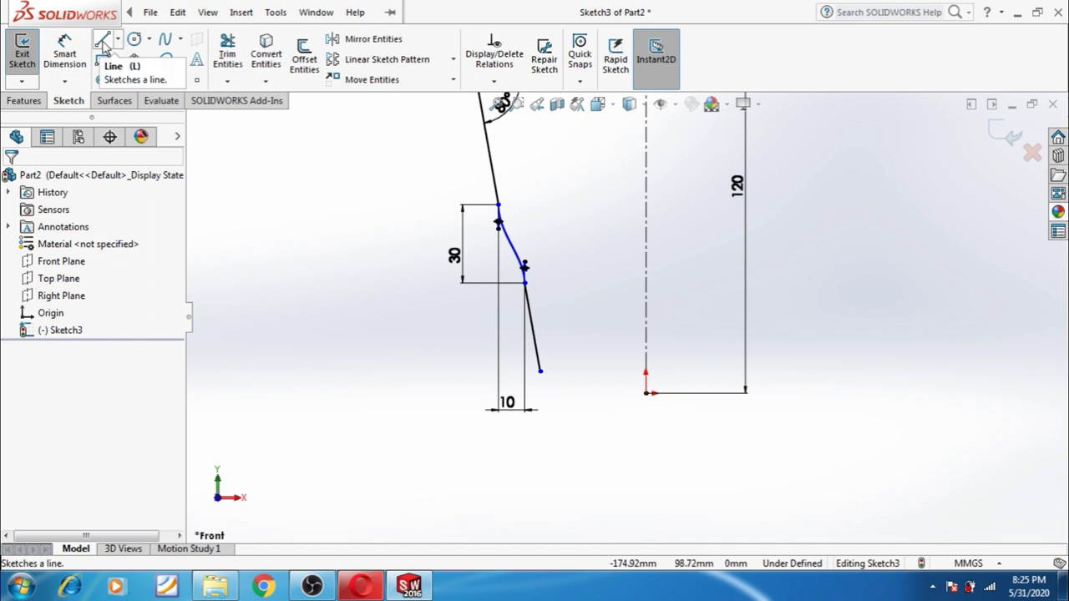
- Attempt to delete the stray endpoint at the slanted line's bottom, dismissing the warning
left_click(104, 40)
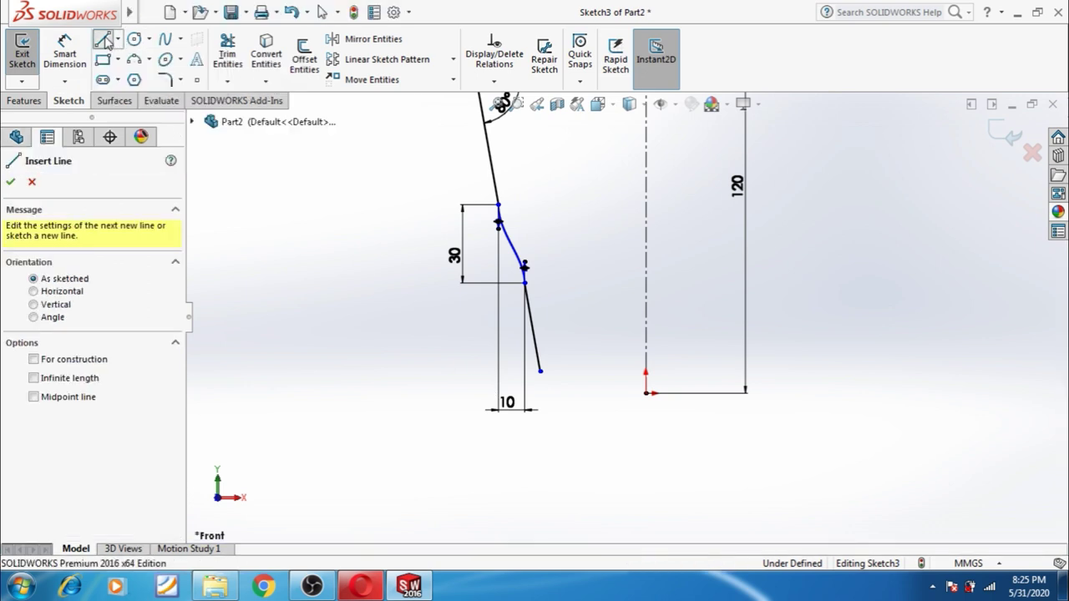
left_click(540, 374)
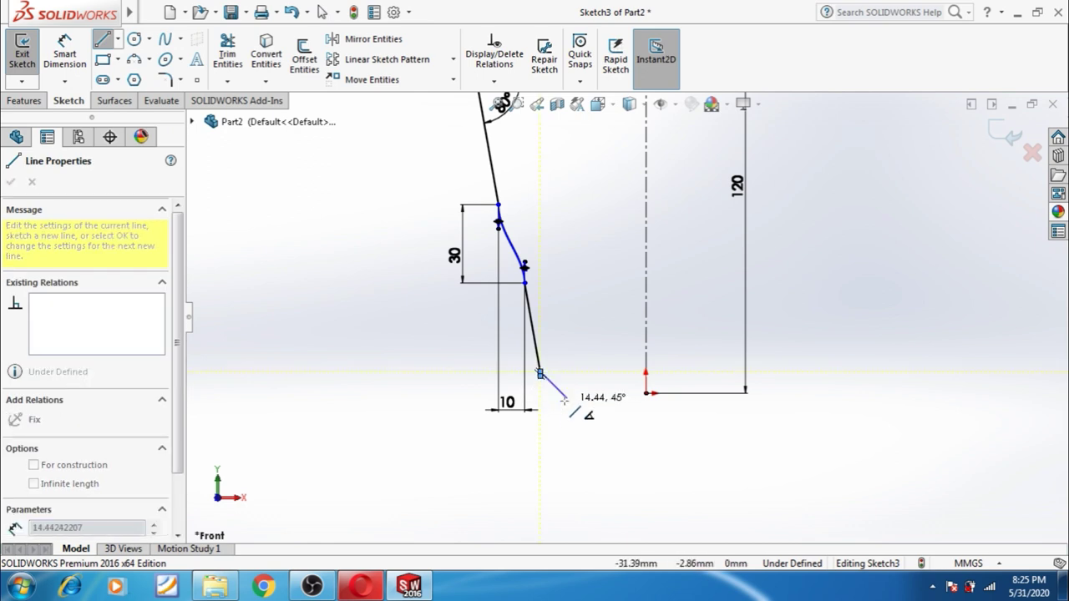
key("Escape")
scroll(554, 375, "down", 1)
scroll(560, 368, "down", 2)
scroll(551, 372, "down", 2)
scroll(550, 373, "down", 2)
left_click(523, 376)
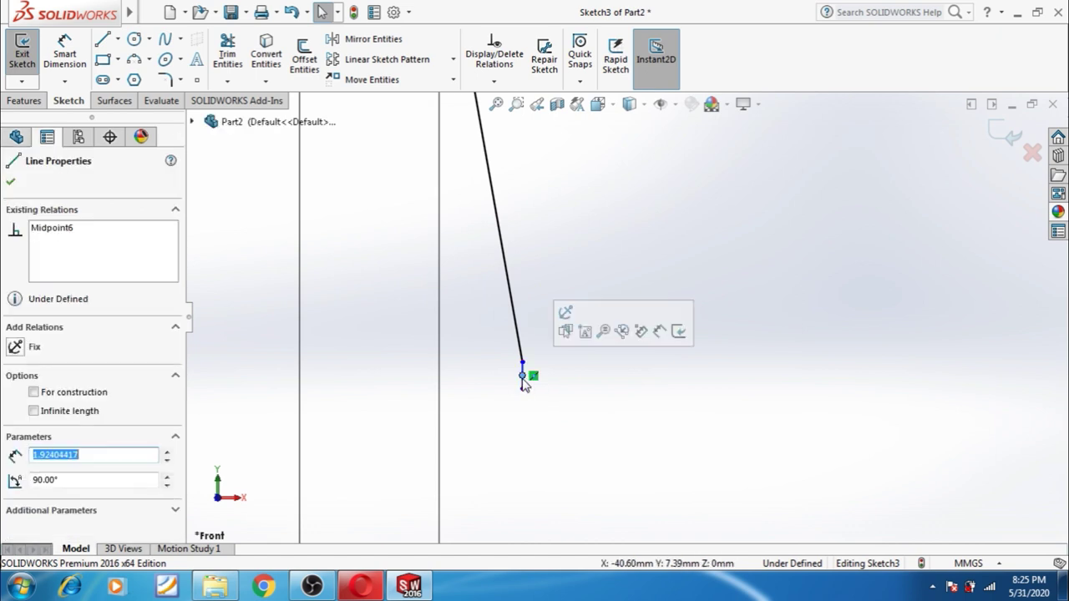
key("Delete")
left_click(633, 294)
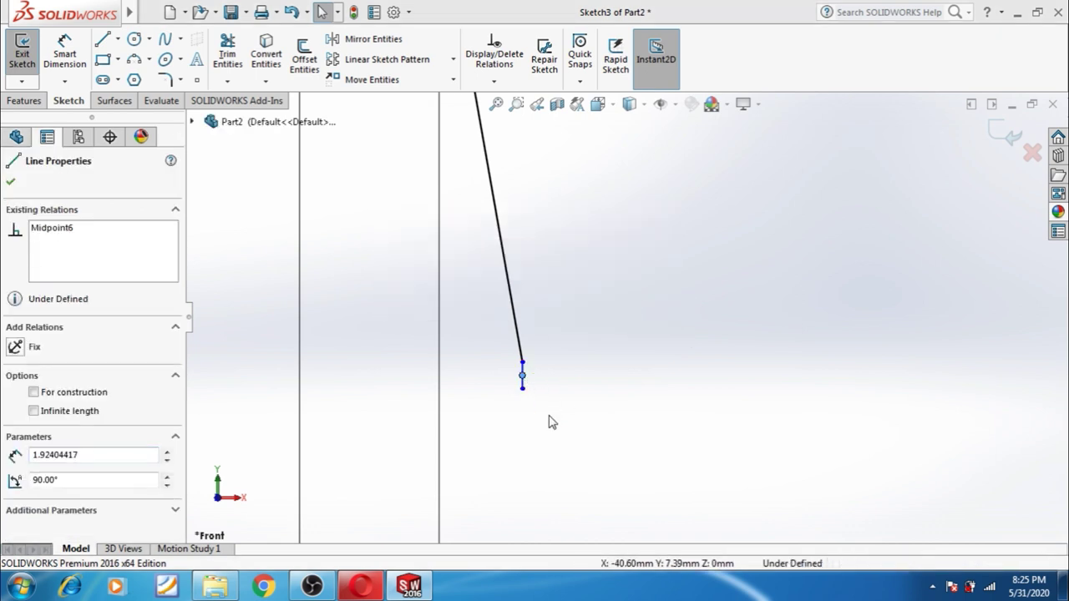
left_click(549, 410)
- Delete the stray short vertical segment and restart a line from the slanted line's end
left_click(522, 359)
key("Delete")
left_click(103, 42)
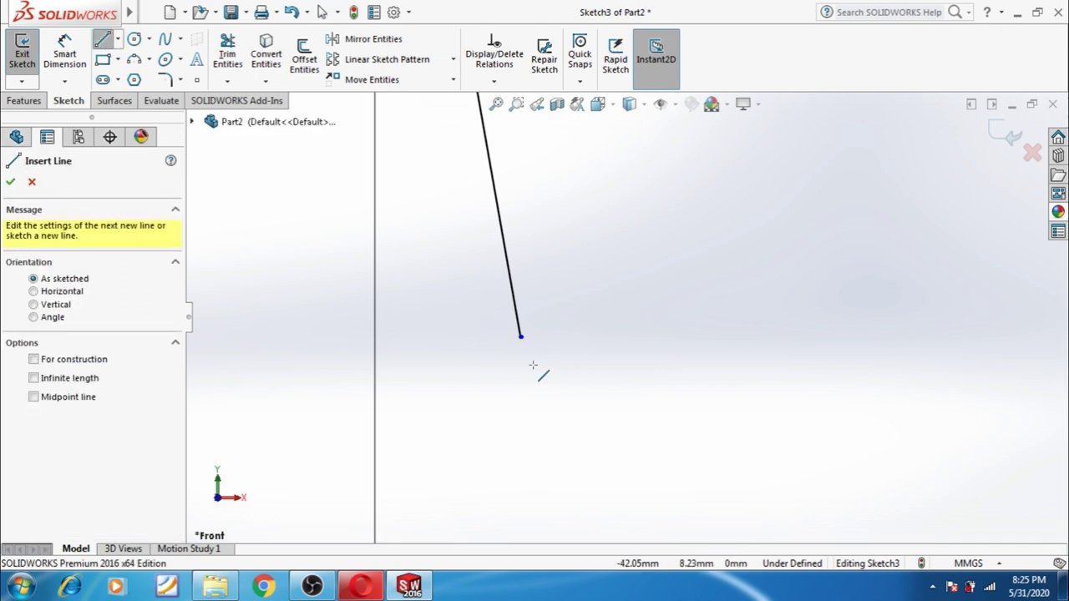
left_click(520, 337)
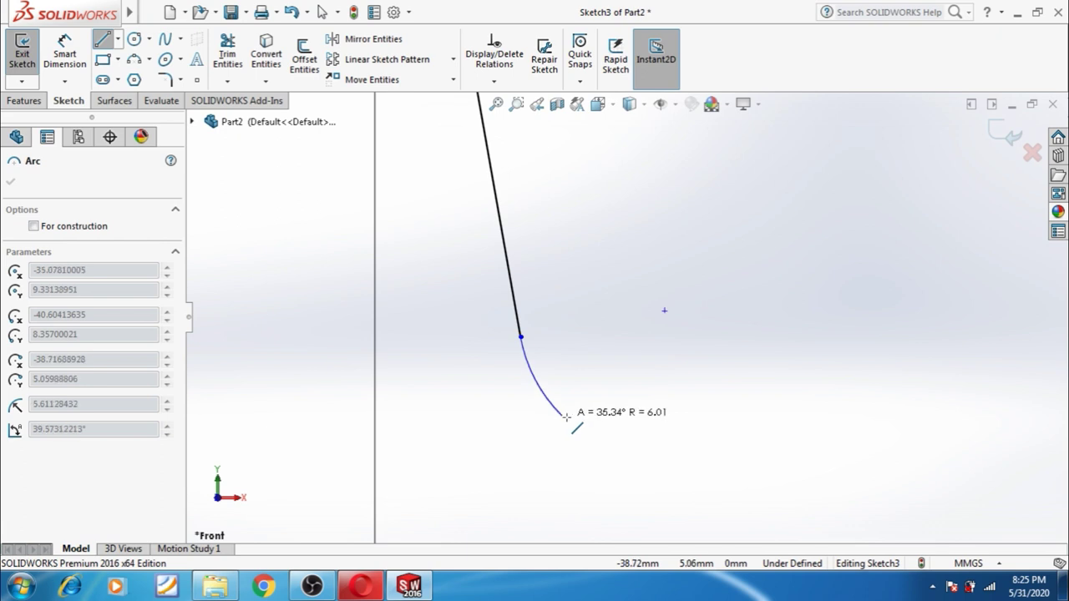
- Draw a tangent arc at the bottom and a horizontal base line to the centerline
scroll(594, 426, "up", 1)
scroll(625, 424, "up", 2)
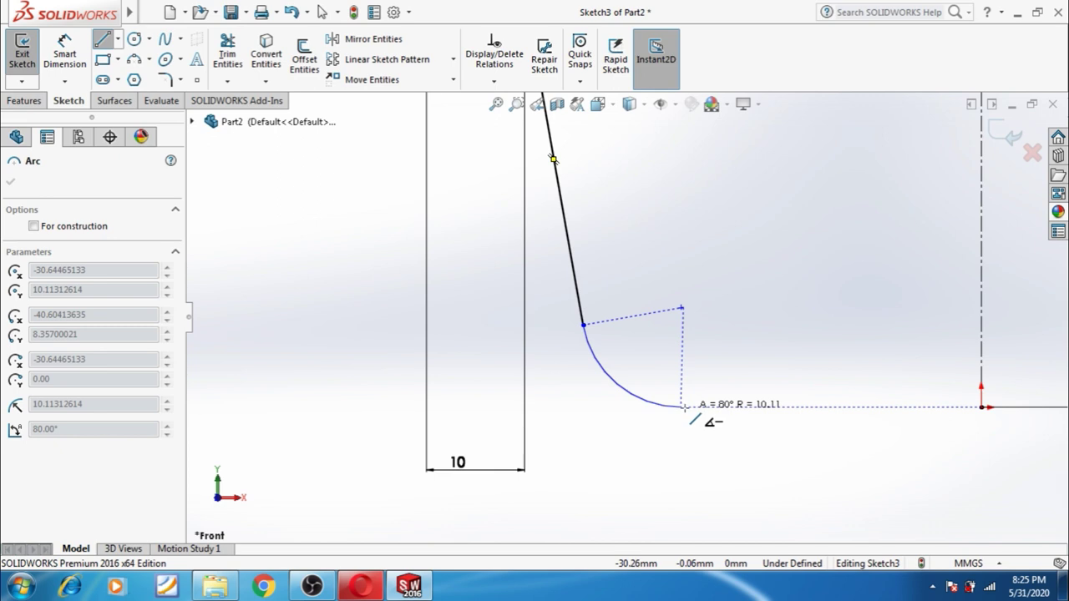
left_click(685, 408)
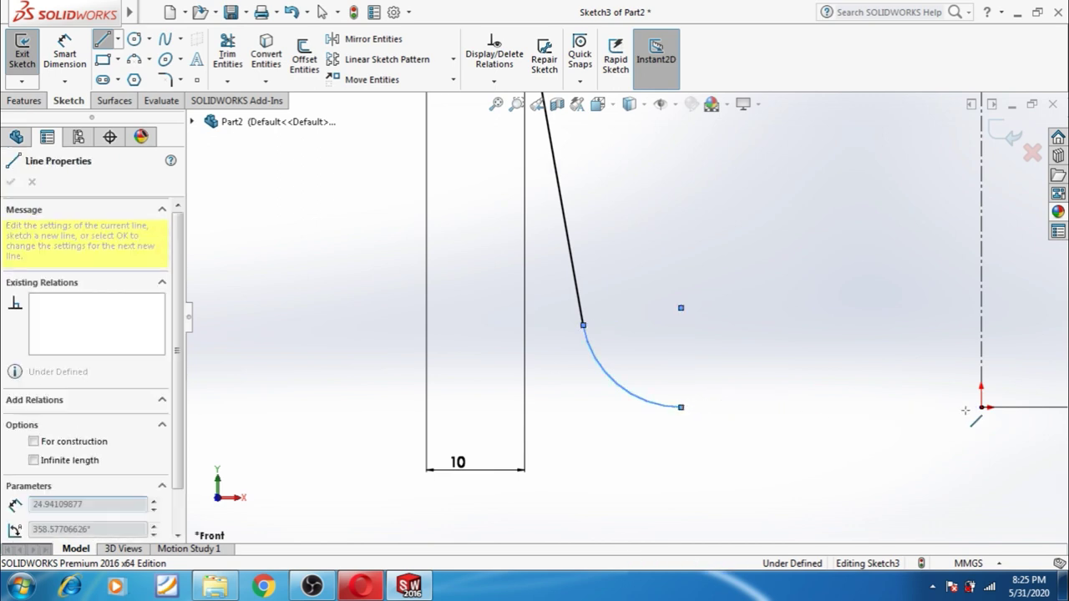
left_click(982, 407)
key("Escape")
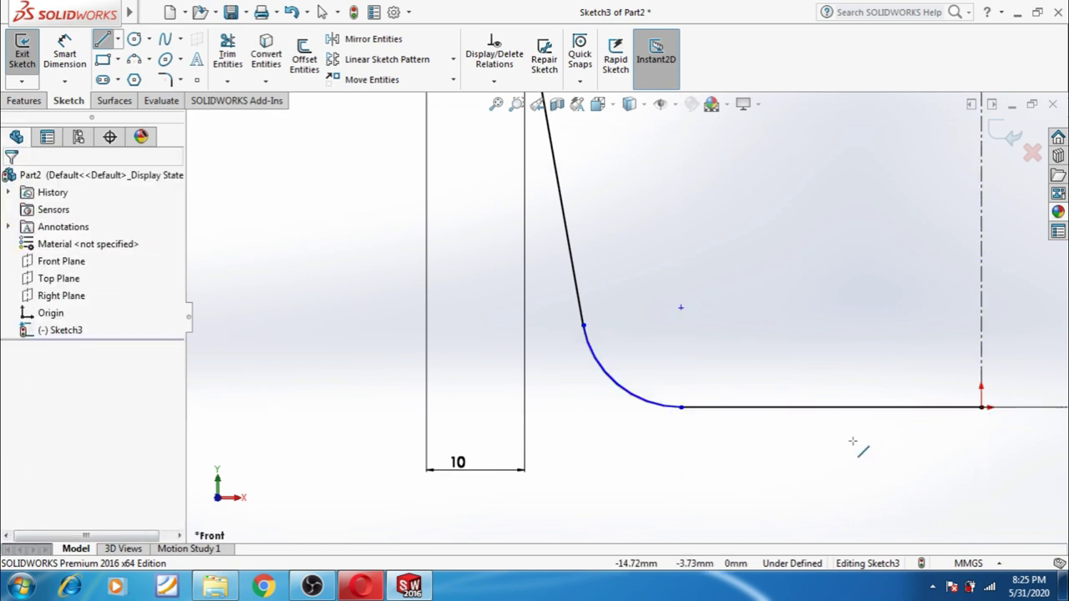
- Dimension the bottom corner arc to radius 10
scroll(758, 457, "up", 1)
scroll(696, 341, "down", 1)
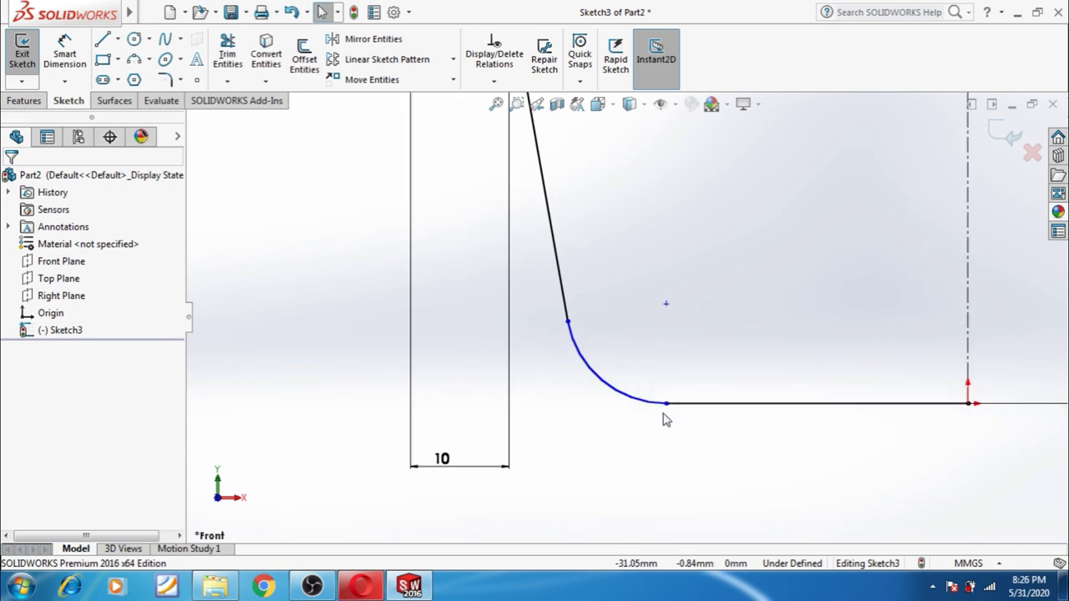
left_click(64, 51)
left_click(582, 384)
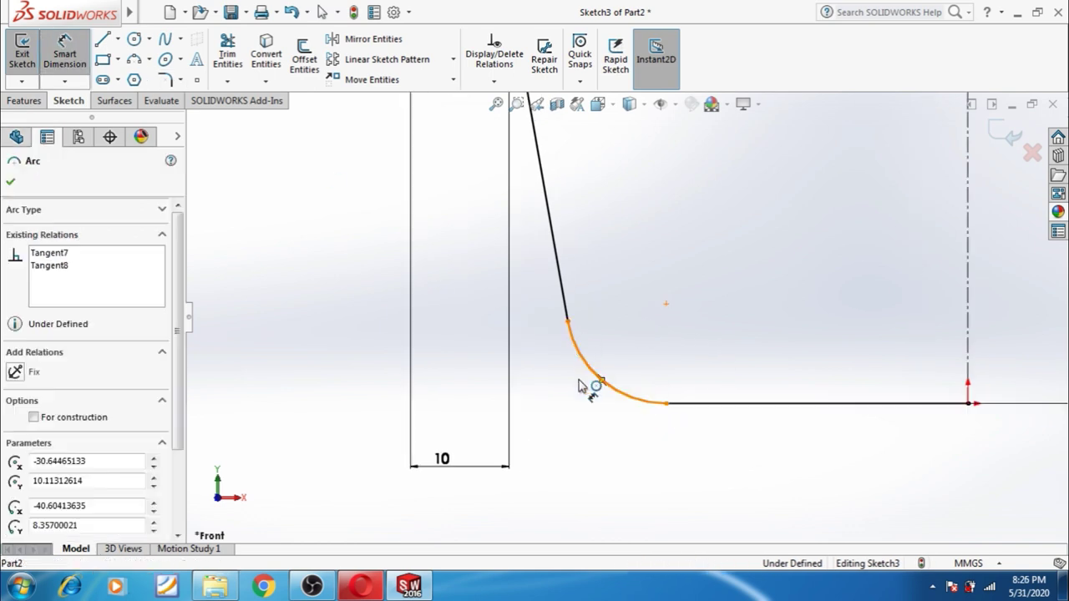
left_click(573, 441)
type("1")
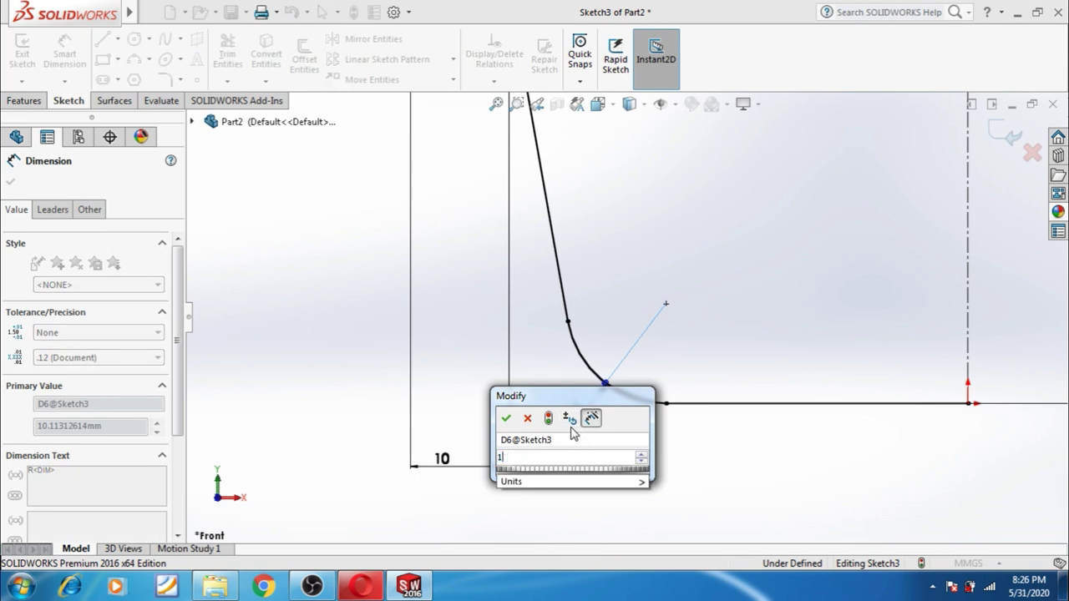
type("0")
key("Return")
scroll(630, 474, "up", 2)
scroll(760, 410, "up", 1)
scroll(750, 398, "up", 2)
scroll(747, 218, "up", 1)
scroll(733, 180, "up", 1)
scroll(694, 178, "down", 1)
scroll(632, 214, "down", 1)
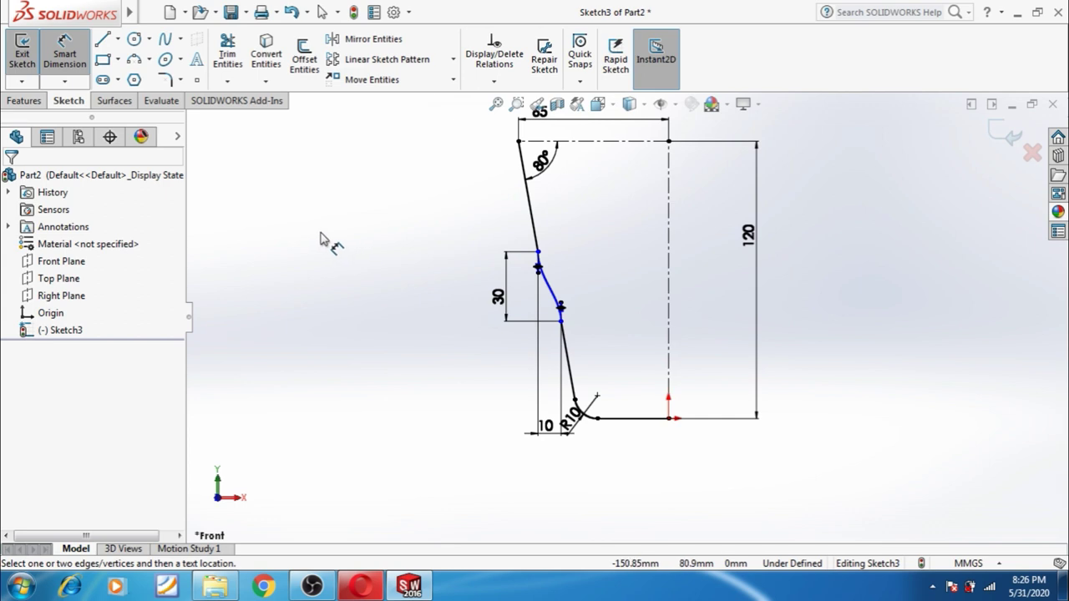
- Offset the cup profile chain 2 mm to the inner side to form the wall
left_click(307, 63)
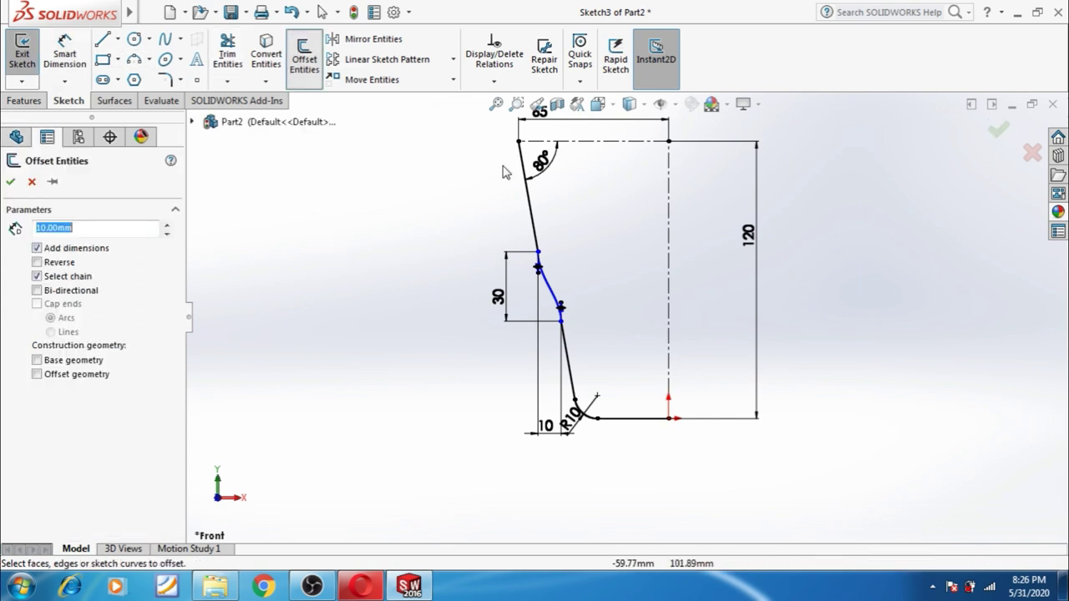
left_click(535, 227)
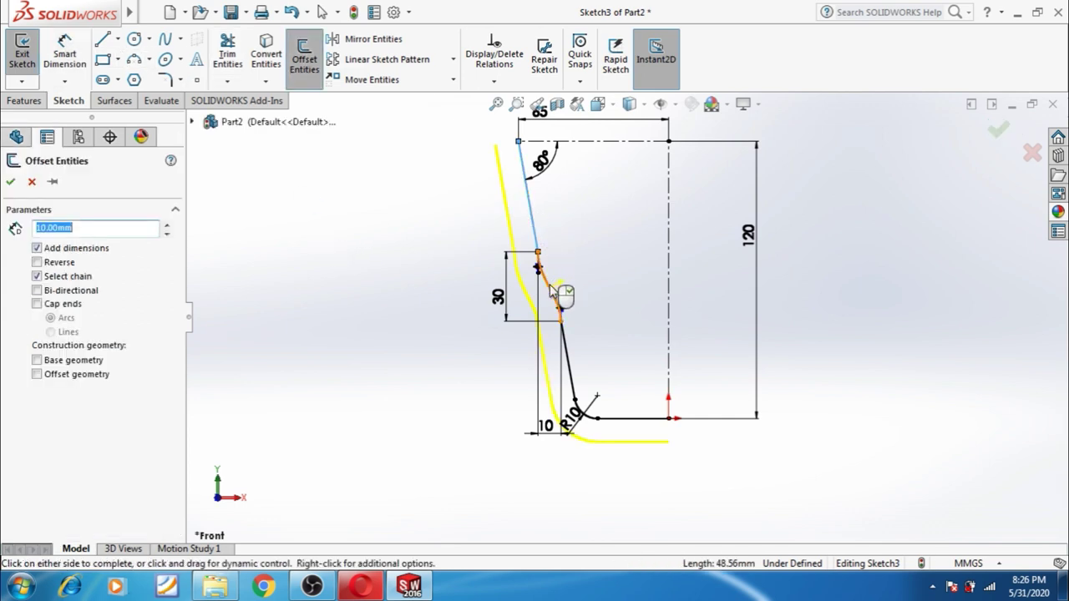
left_click(42, 265)
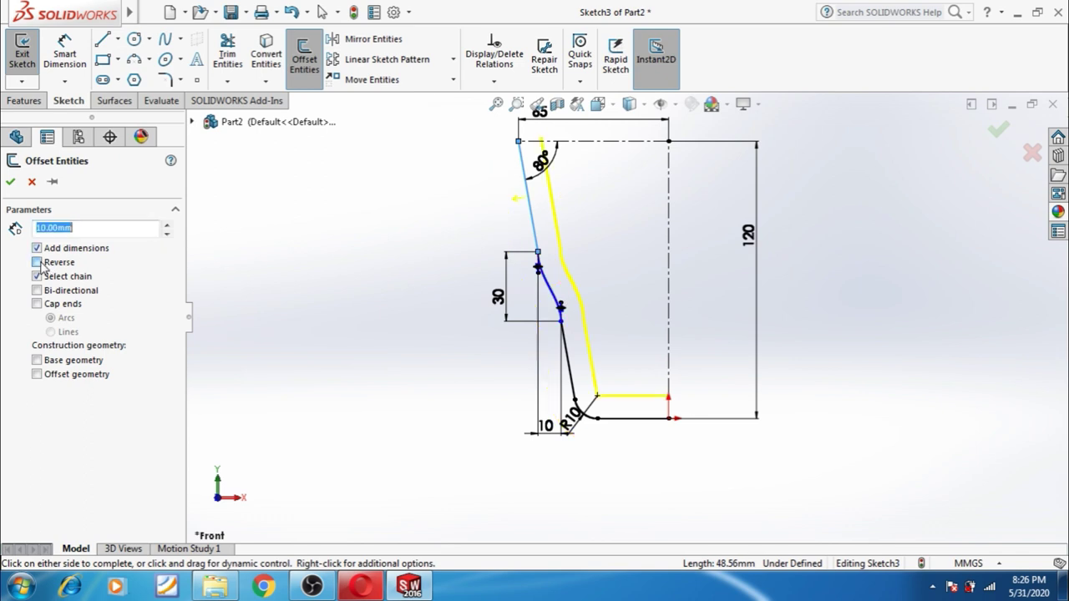
type("2")
key("Return")
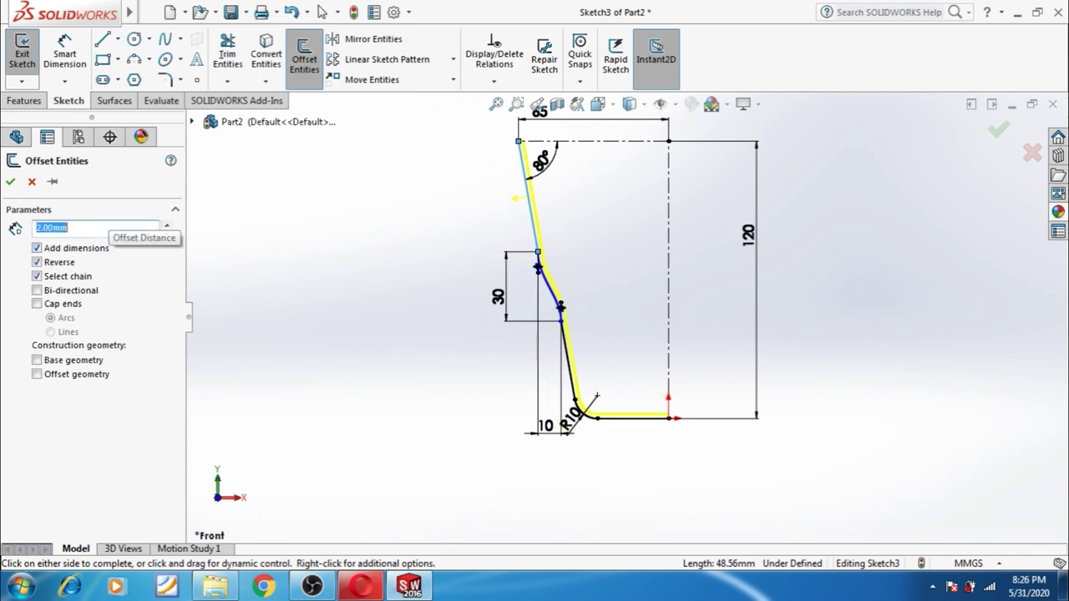
left_click(11, 182)
- Cap the top of the wall with a tangent 3-point arc
scroll(518, 146, "down", 2)
scroll(543, 159, "down", 2)
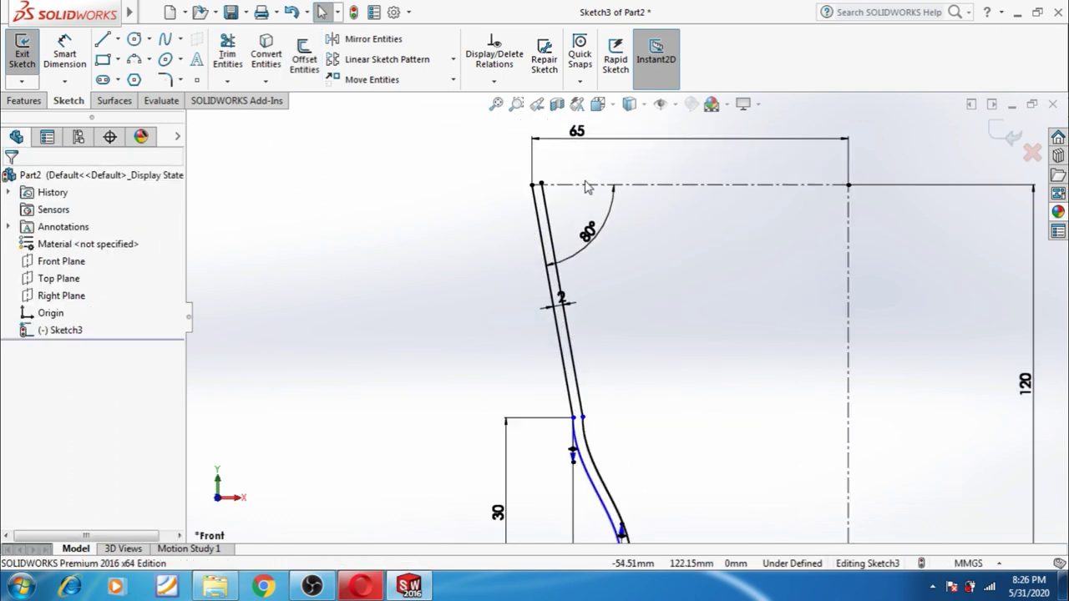
scroll(577, 188, "down", 2)
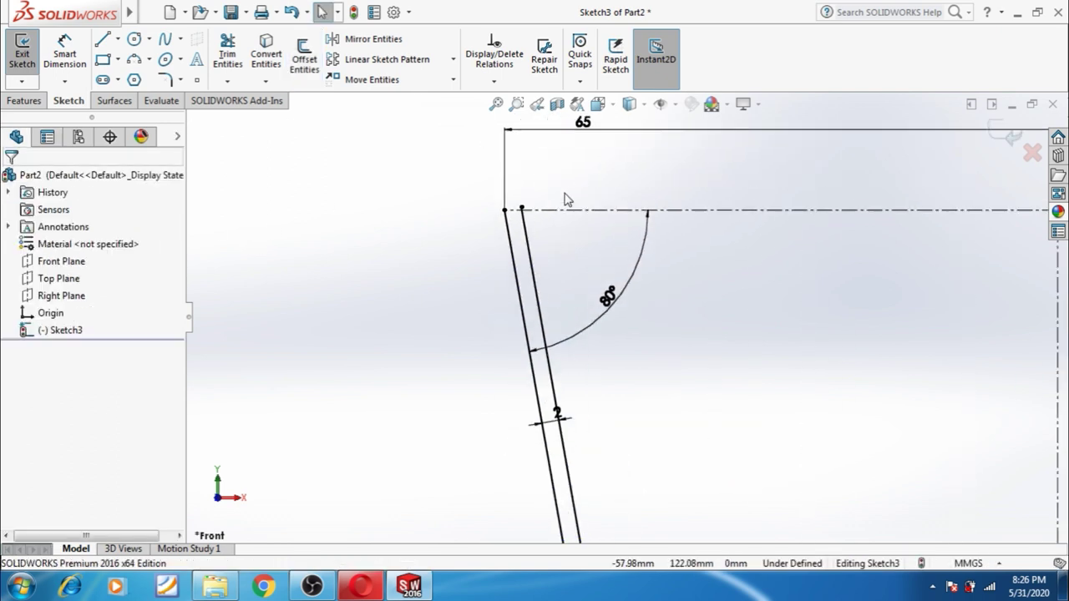
left_click(134, 59)
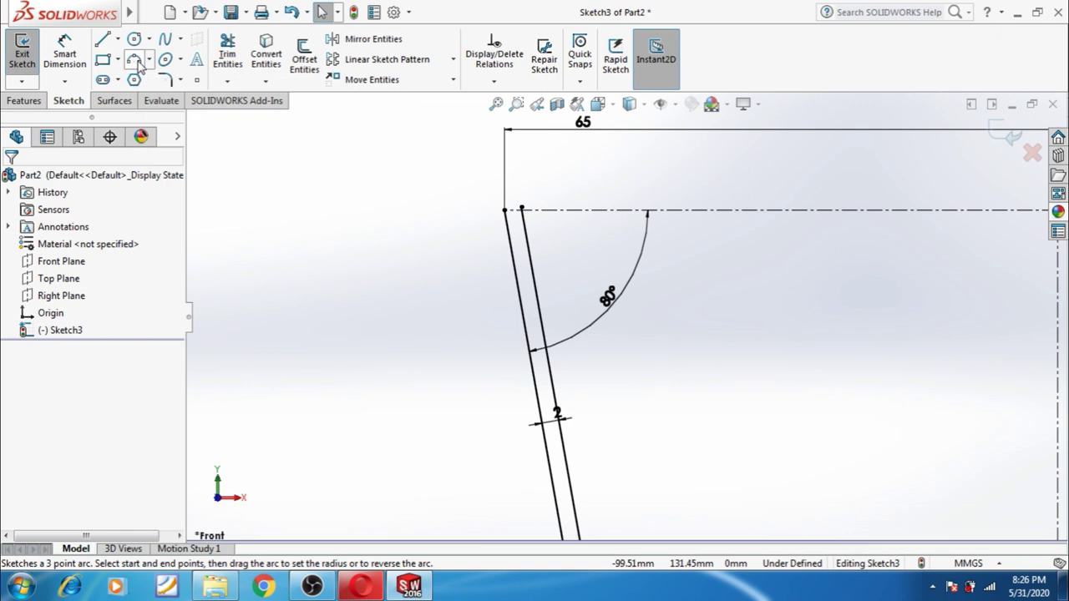
left_click(507, 210)
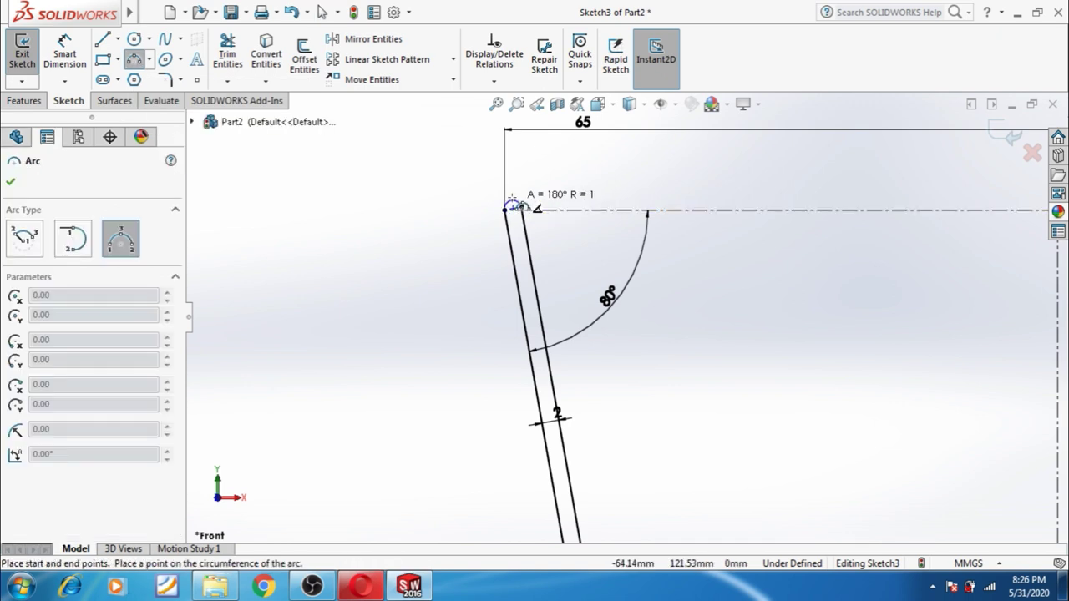
left_click(514, 201)
key("Escape")
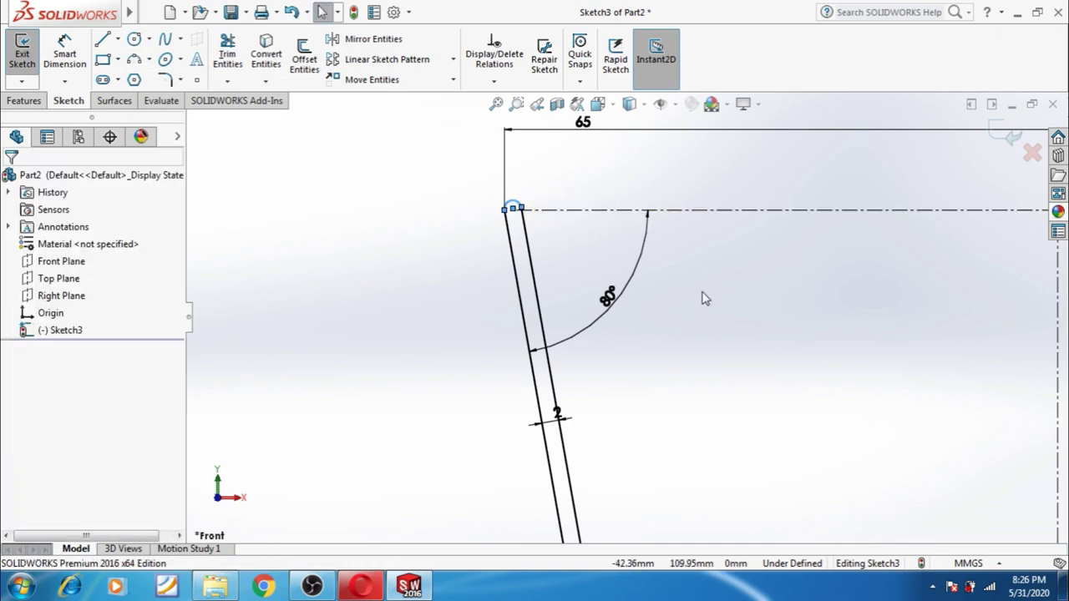
- Cancel a stray line at the bottom corner and exit Sketch3
scroll(669, 338, "up", 3)
scroll(695, 346, "up", 2)
scroll(847, 477, "up", 1)
scroll(740, 530, "down", 1)
scroll(707, 524, "down", 2)
scroll(708, 525, "down", 1)
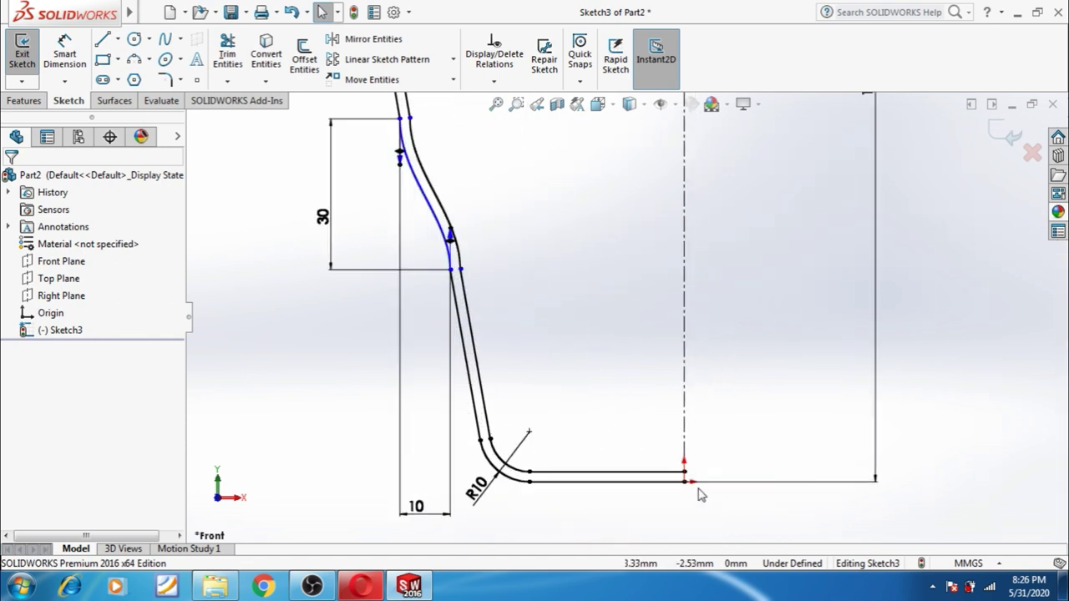
scroll(694, 492, "down", 1)
left_click(103, 40)
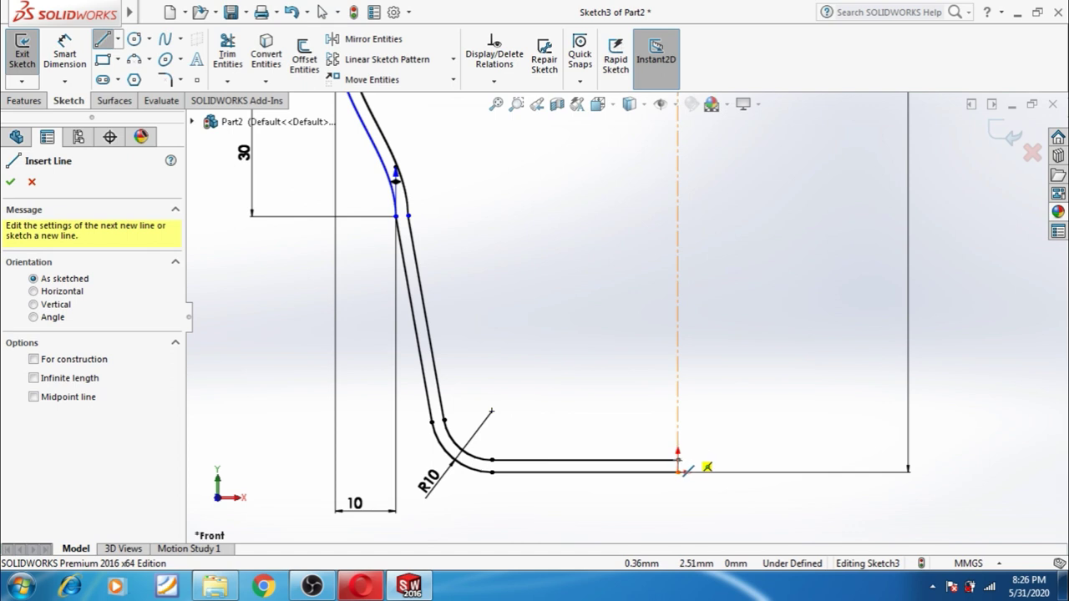
left_click(678, 472)
key("Escape")
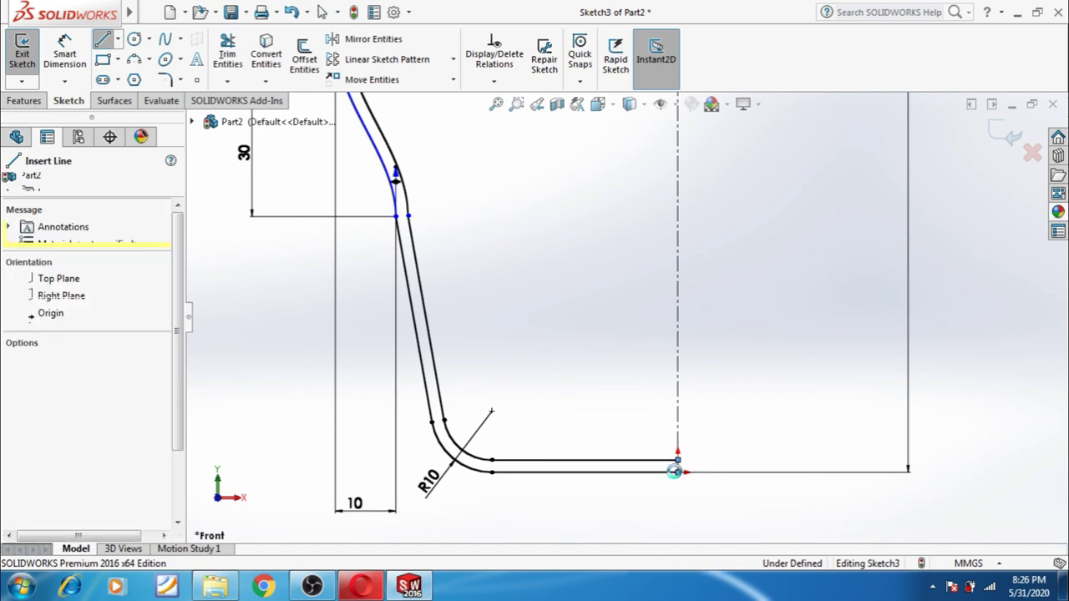
key("Escape")
scroll(660, 483, "up", 1)
scroll(660, 482, "up", 1)
scroll(694, 410, "up", 1)
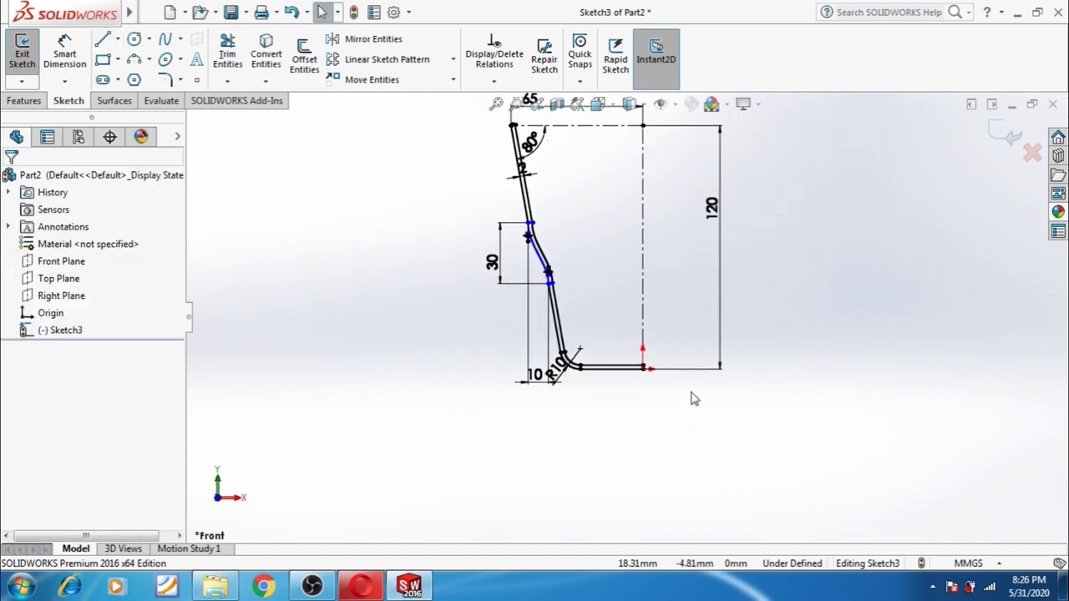
scroll(694, 398, "up", 1)
left_click(1000, 136)
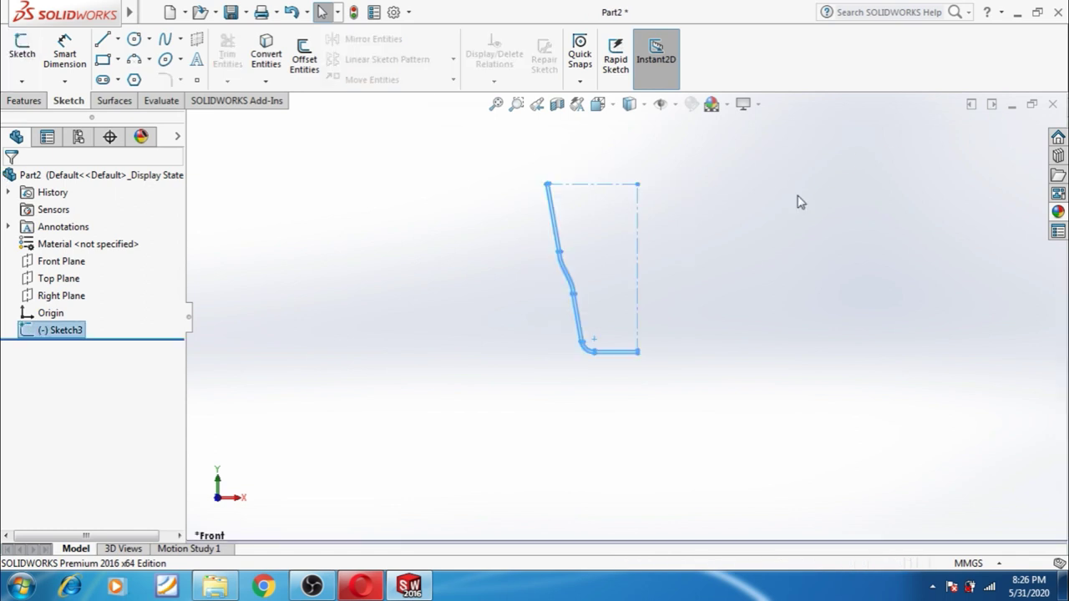
- Revolve the profile 360° around the sketch centreline into a solid cup
scroll(673, 258, "down", 2)
left_click(24, 100)
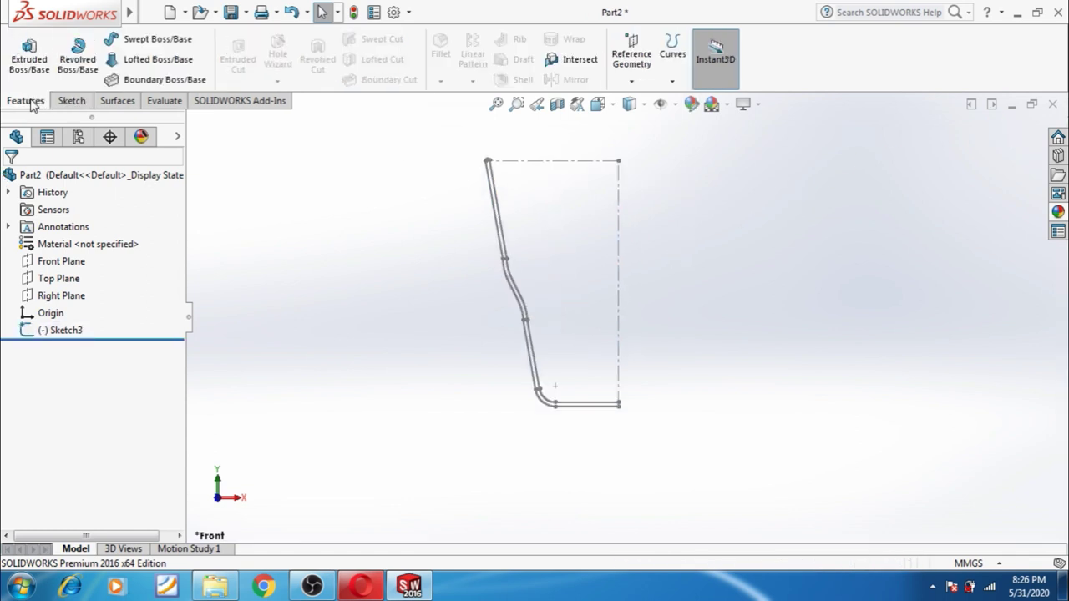
left_click(78, 58)
left_click(621, 216)
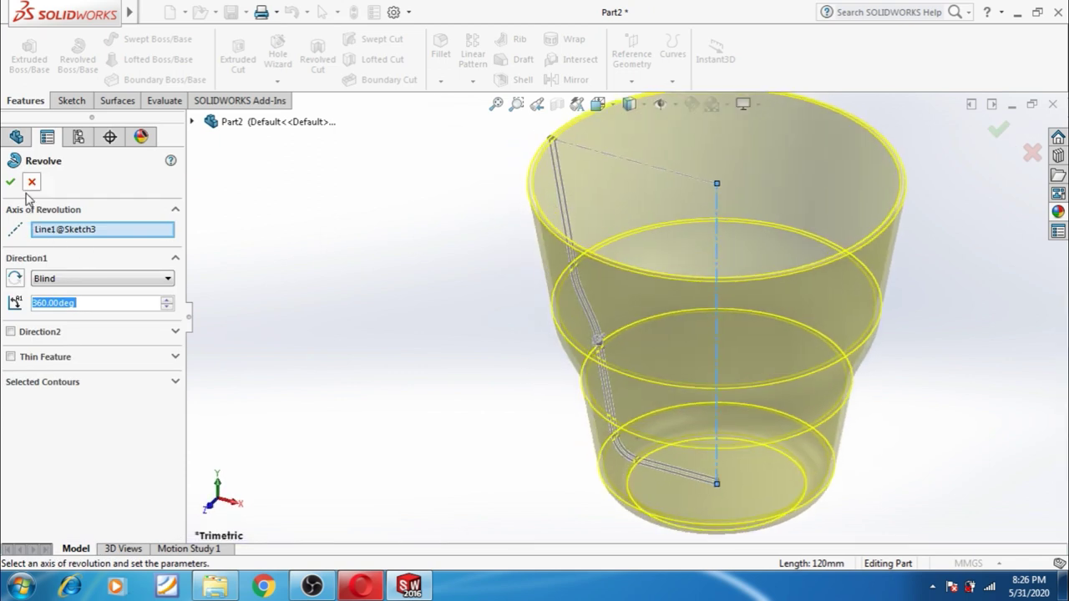
left_click(12, 182)
- Apply the Plain White scene and orbit to look into the cup's opening
mouse_move(335, 294)
middle_mouse_down()
mouse_move(470, 289)
mouse_move(457, 299)
middle_mouse_up()
left_click(729, 107)
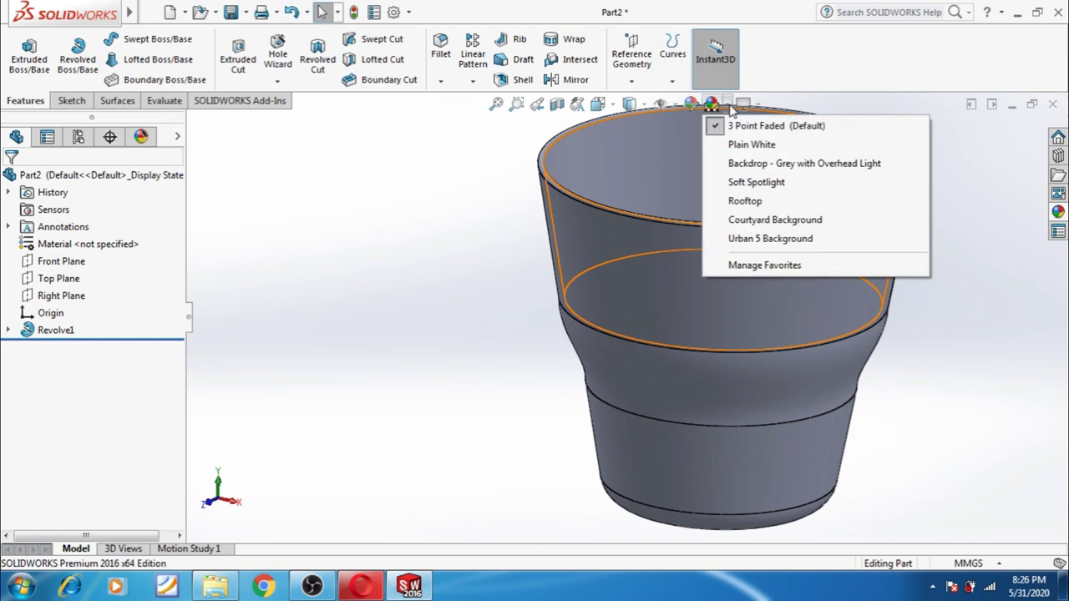
left_click(725, 145)
mouse_move(479, 306)
middle_mouse_down()
mouse_move(467, 253)
mouse_move(465, 300)
mouse_move(487, 363)
mouse_move(470, 351)
middle_mouse_up()
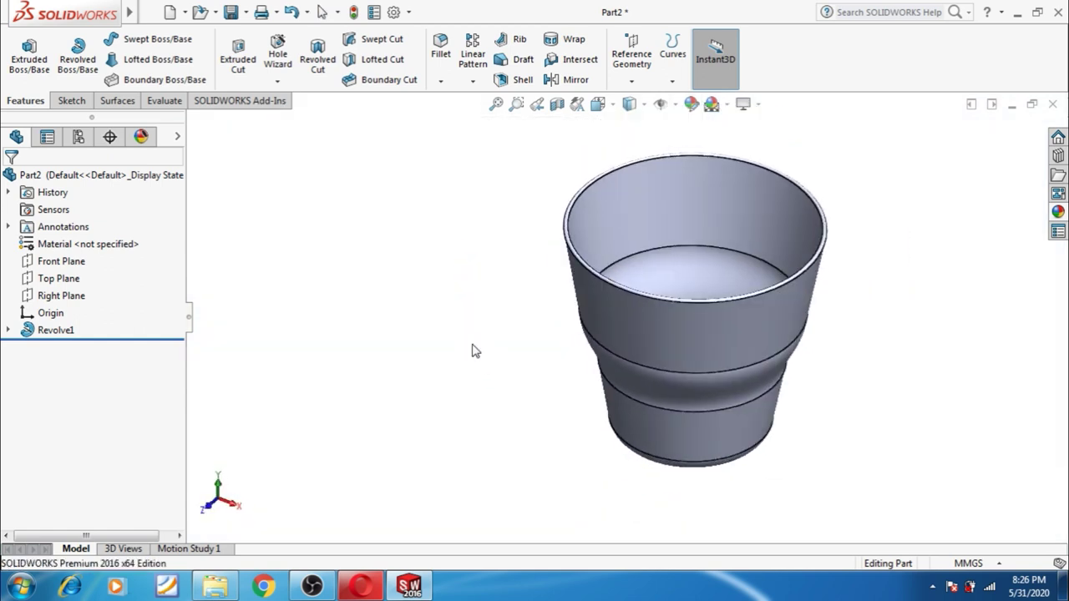
- Start a sketch on the Front Plane, viewed normal to it, with hidden lines visible
left_click(65, 261)
left_click(131, 234)
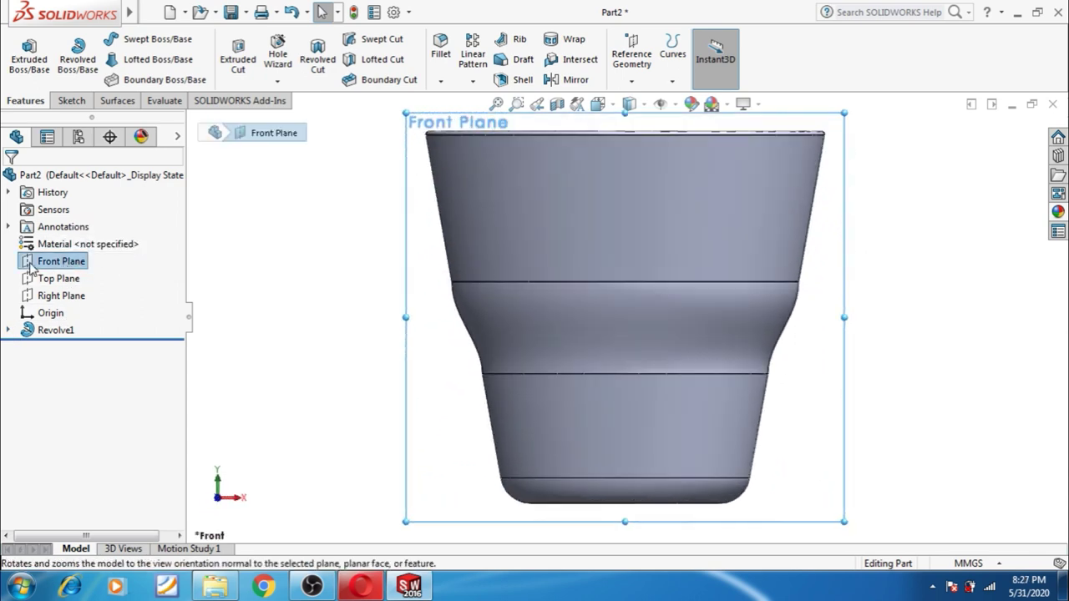
left_click(32, 262)
left_click(40, 244)
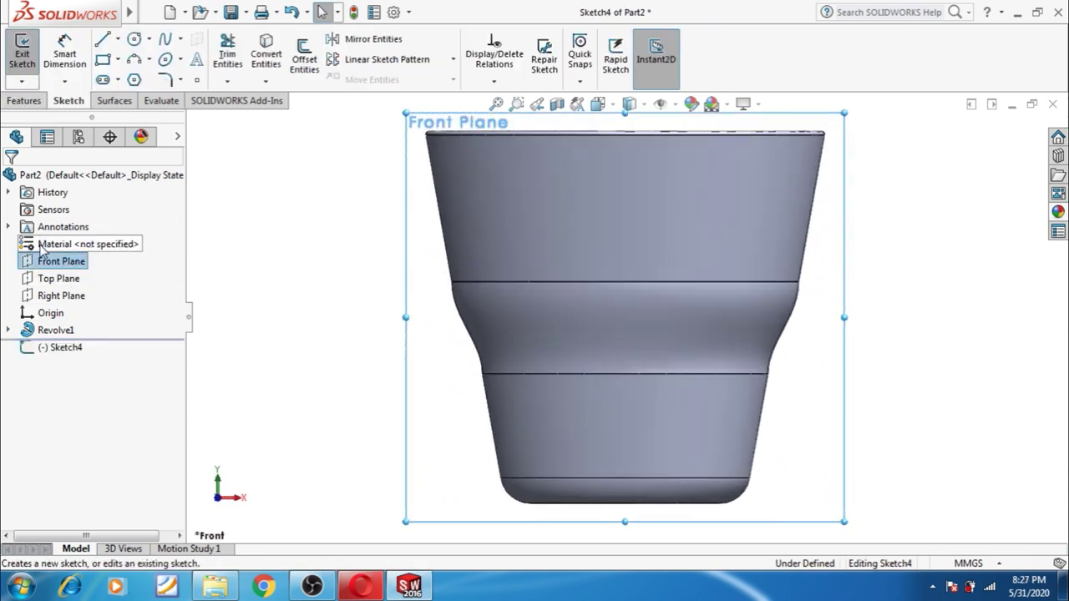
left_click(630, 105)
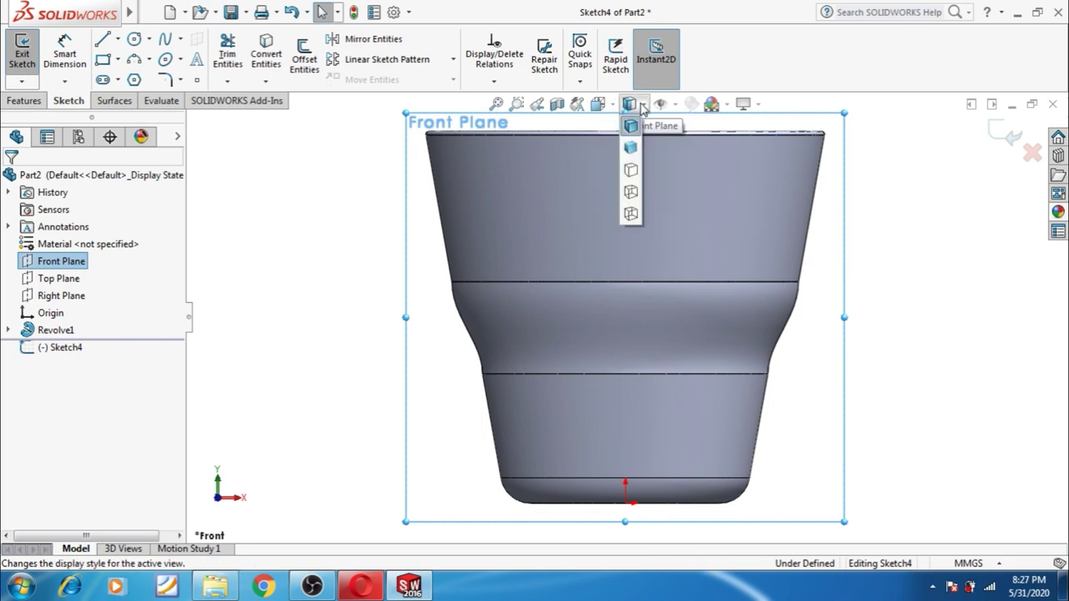
left_click(630, 193)
left_click(384, 238)
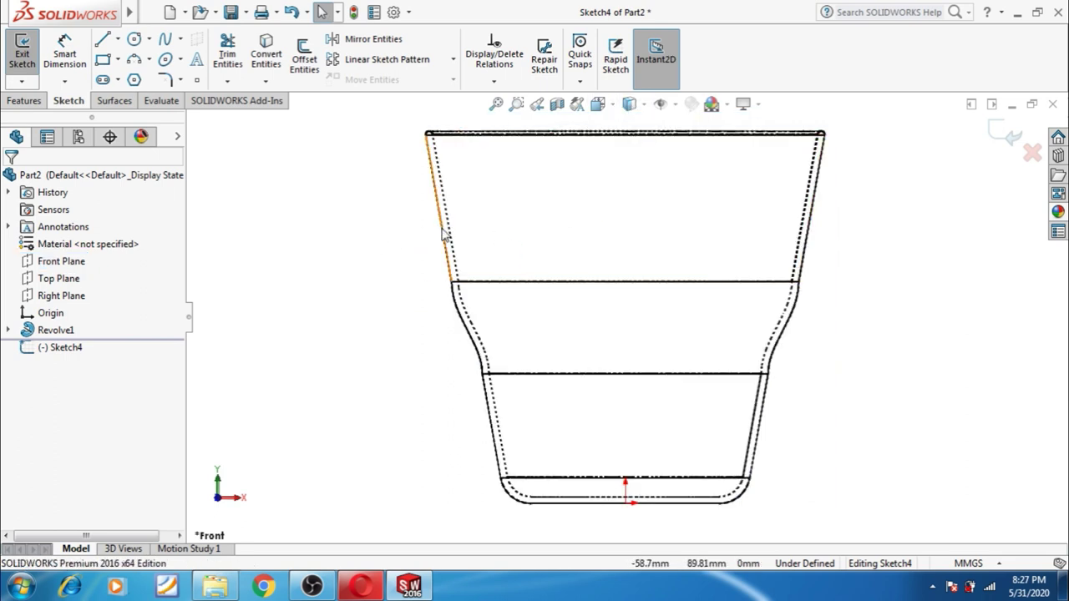
- Convert the cup's left outline edges: upper edge, curve, lower edge and corner arc
left_click(449, 235)
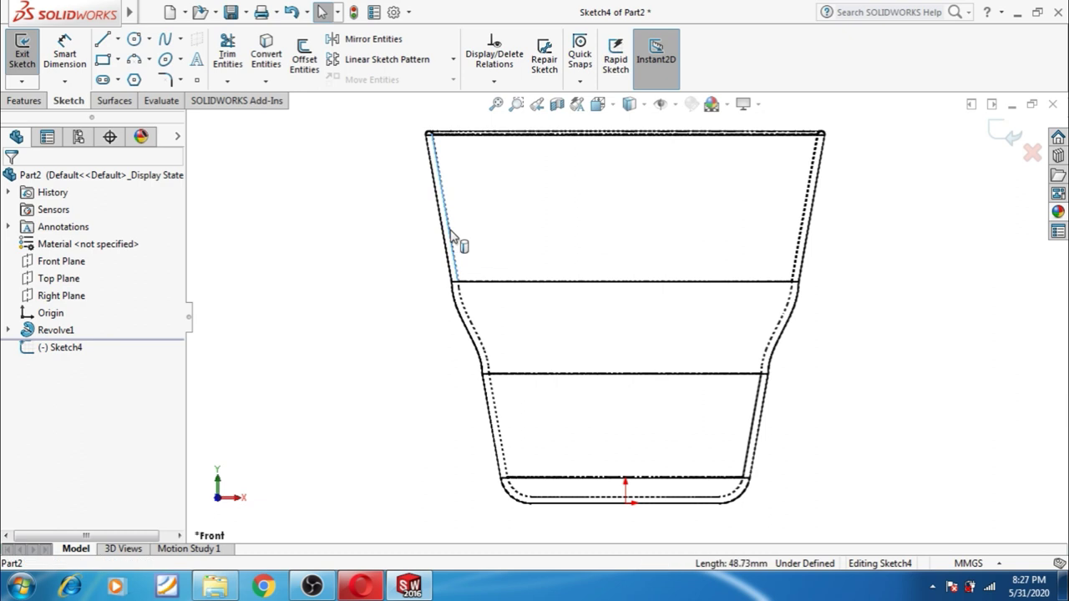
left_click(265, 55)
left_click(462, 298)
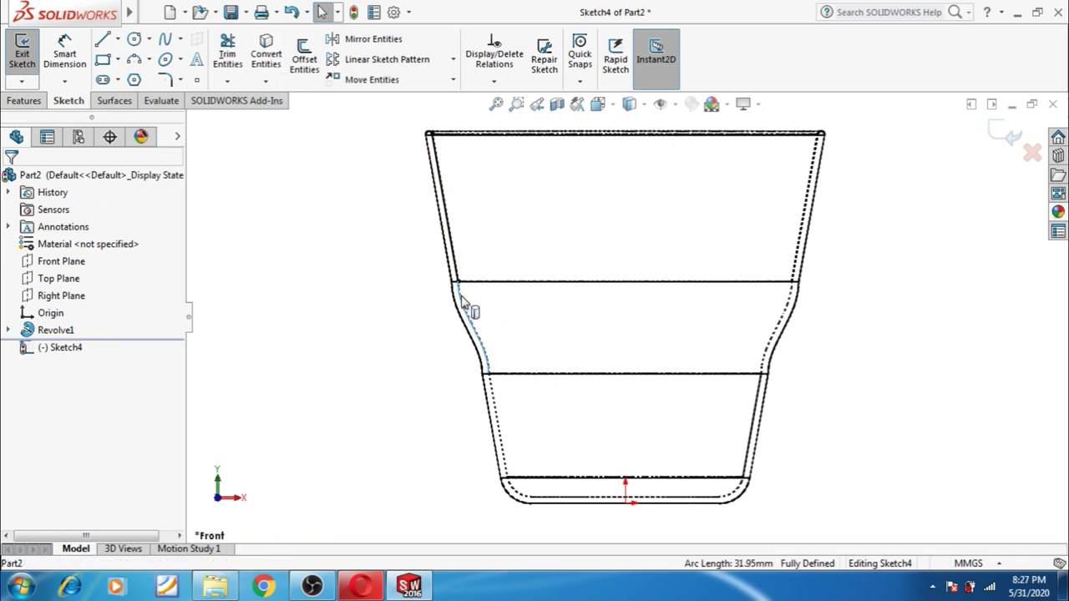
left_click(278, 63)
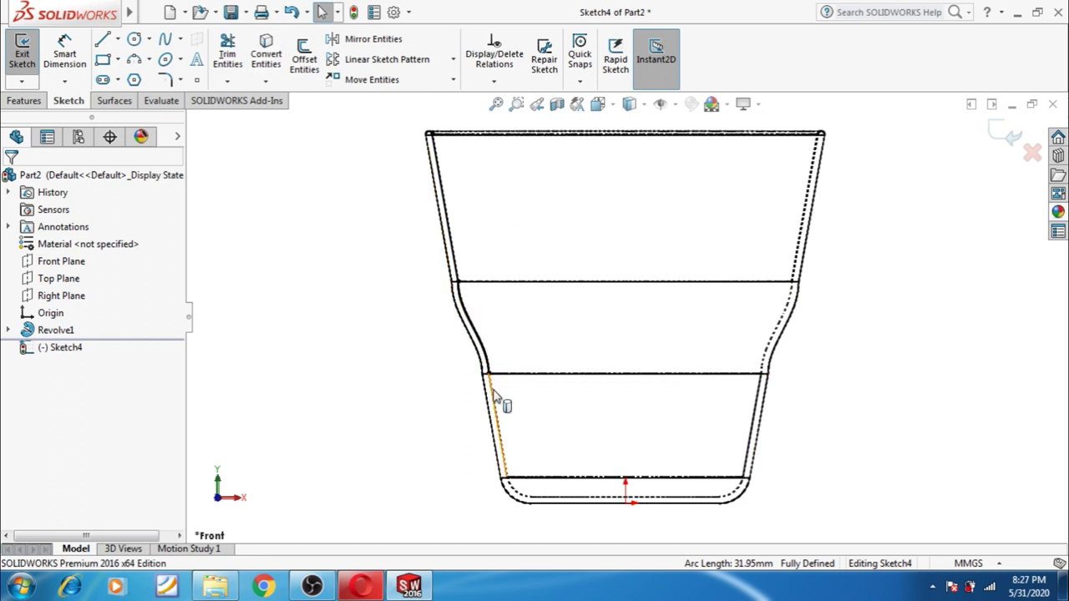
left_click(493, 394)
left_click(276, 63)
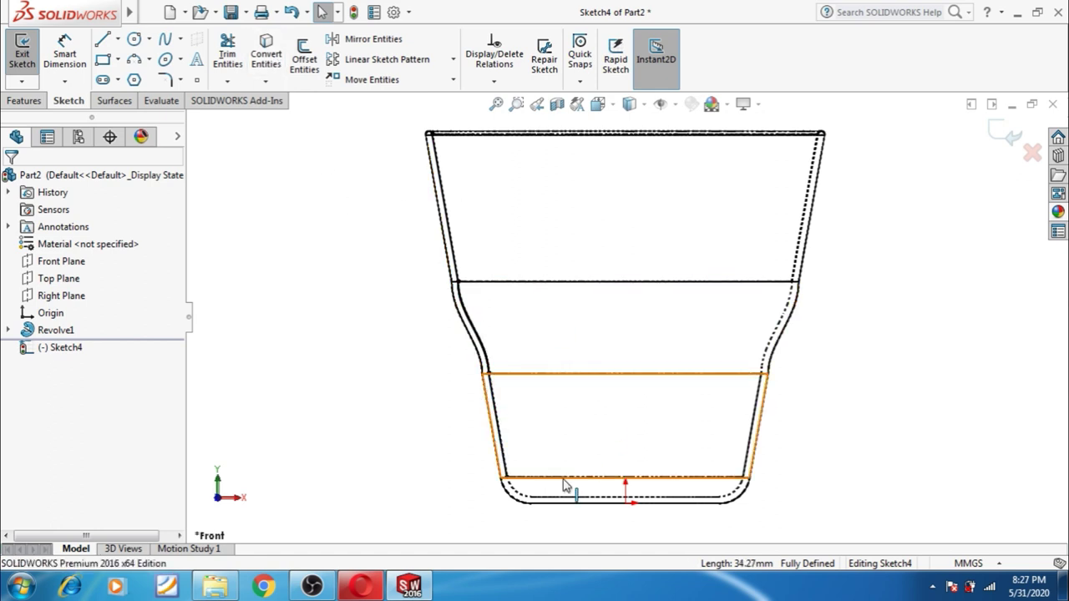
left_click(519, 499)
left_click(268, 59)
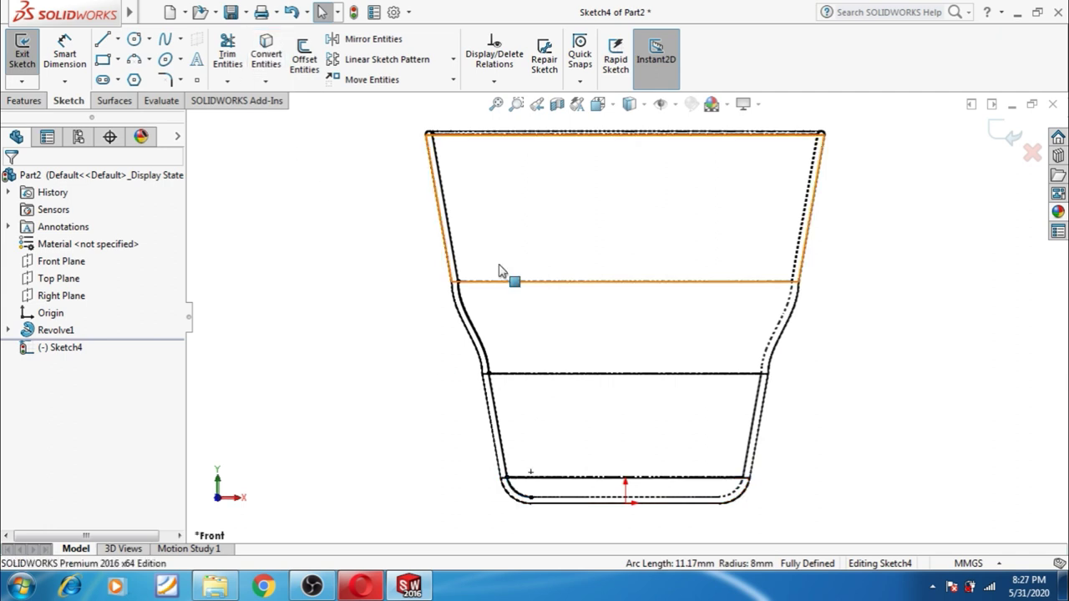
- Convert the bottom edge and the right outline edges: corner arc, lower edge, curve, upper edge
left_click(561, 499)
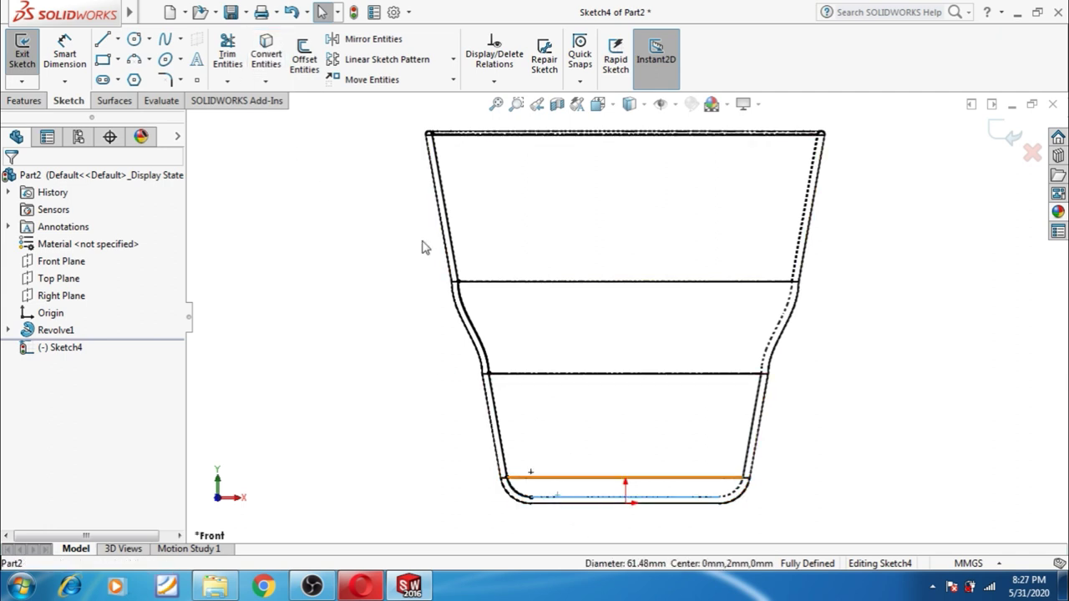
left_click(275, 55)
left_click(743, 498)
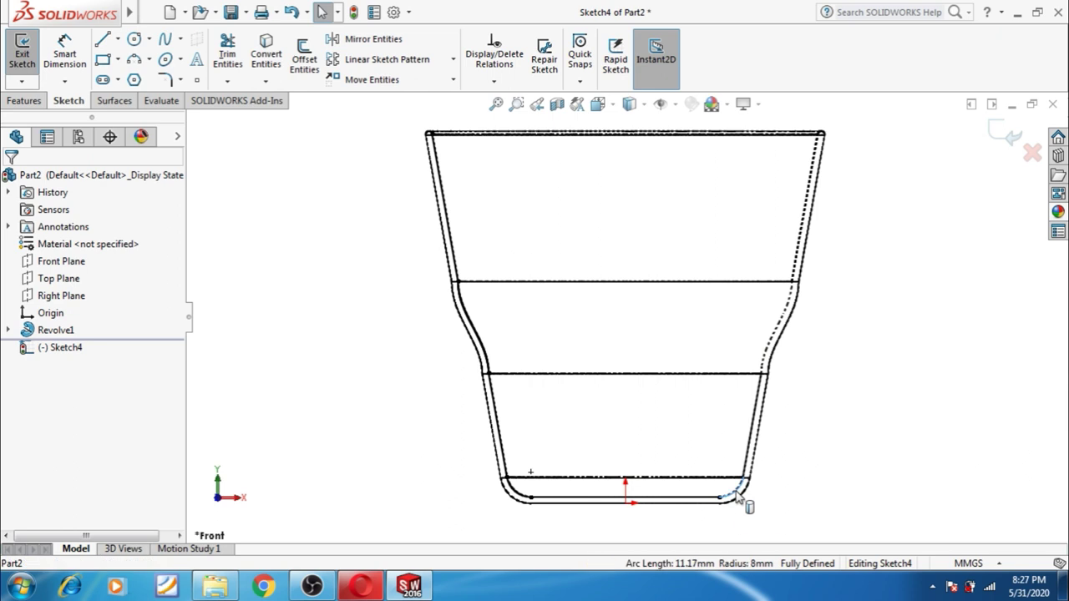
left_click(275, 55)
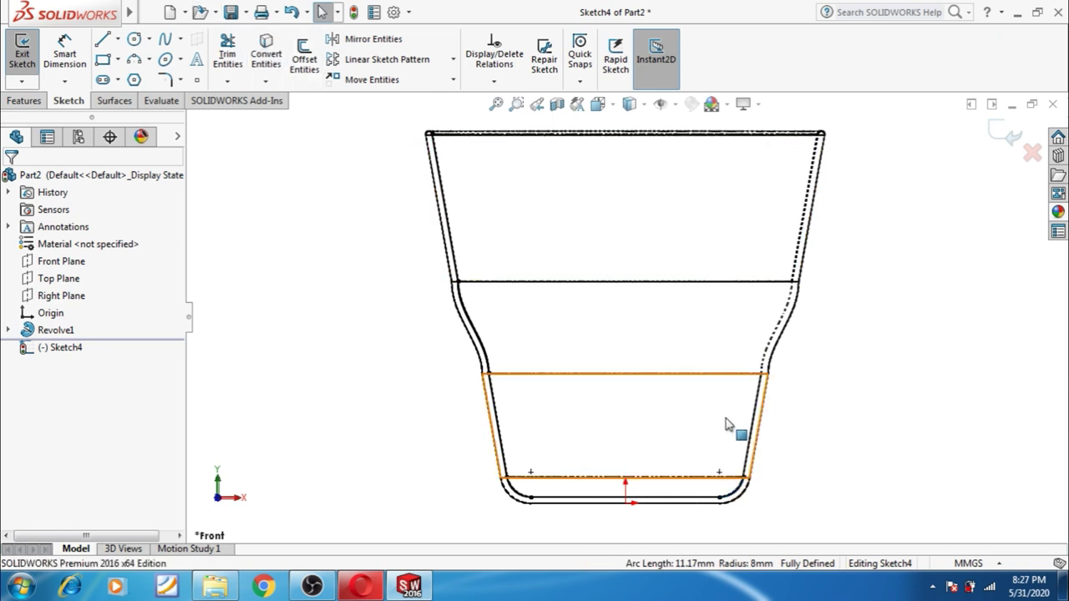
left_click(747, 464)
left_click(274, 55)
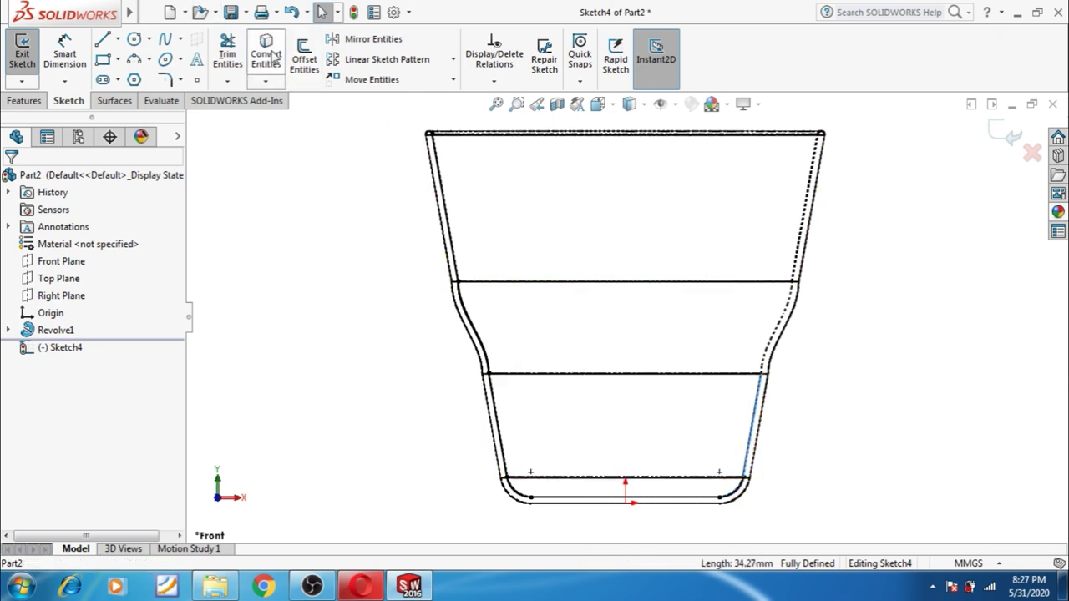
left_click(772, 342)
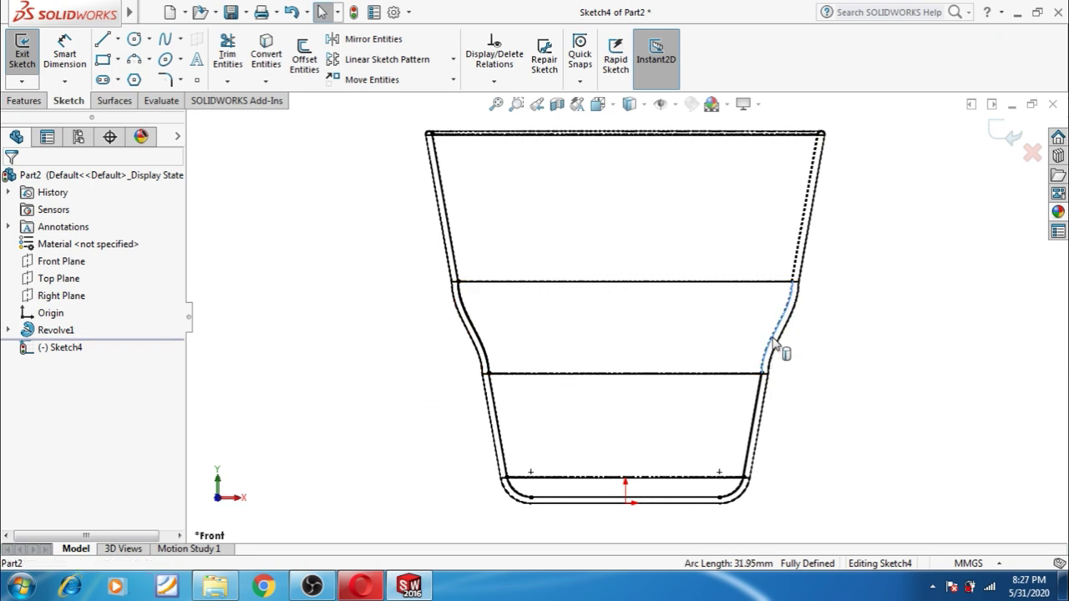
left_click(275, 55)
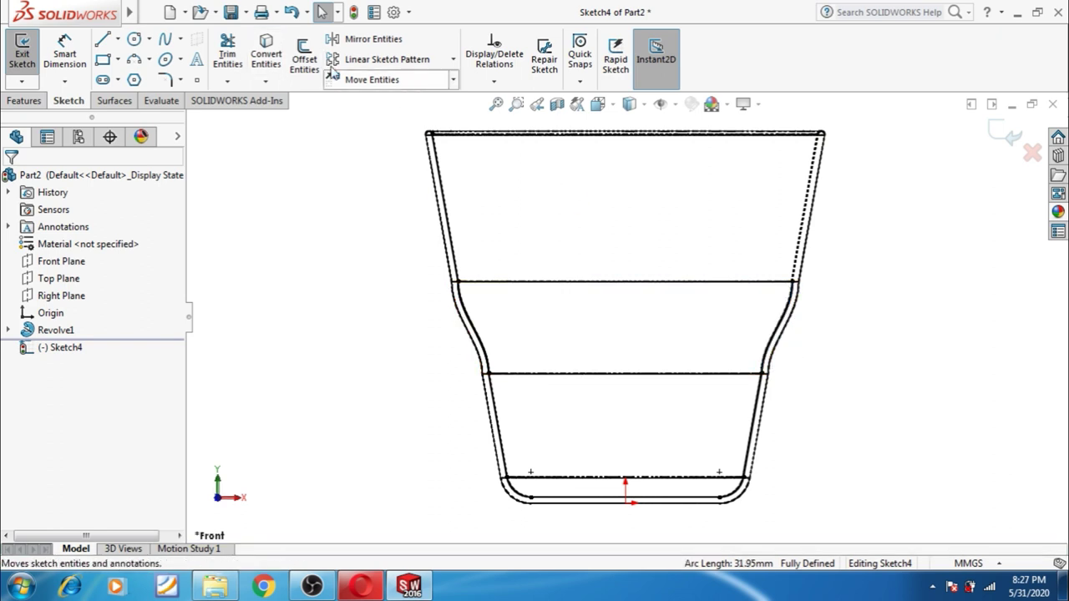
left_click(799, 254)
left_click(266, 55)
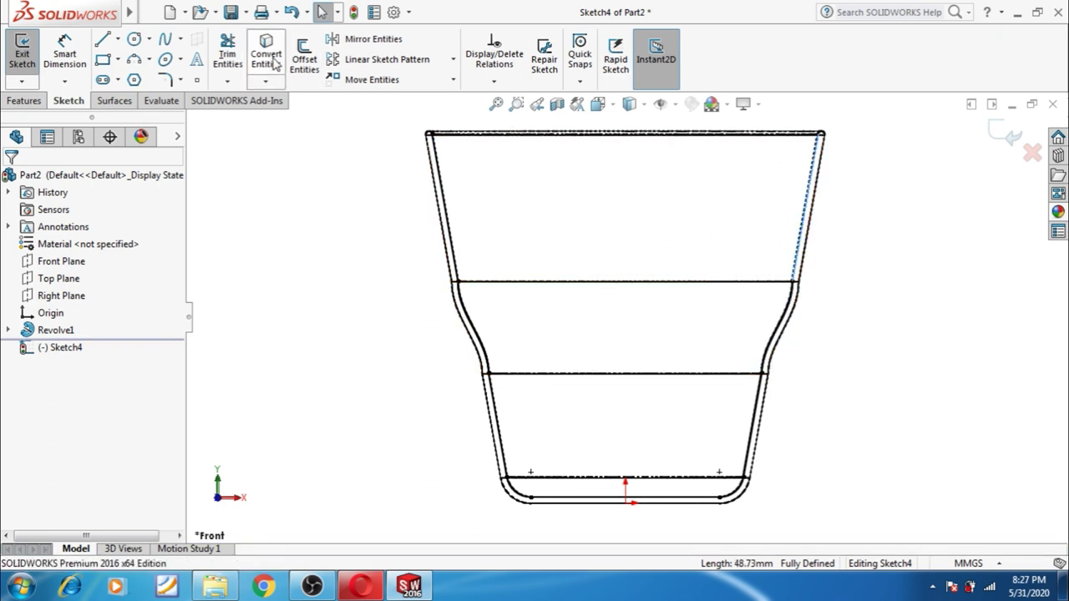
- Draw a horizontal line between the cup's side edges near the top, then power-trim the left segment above it
left_click(103, 39)
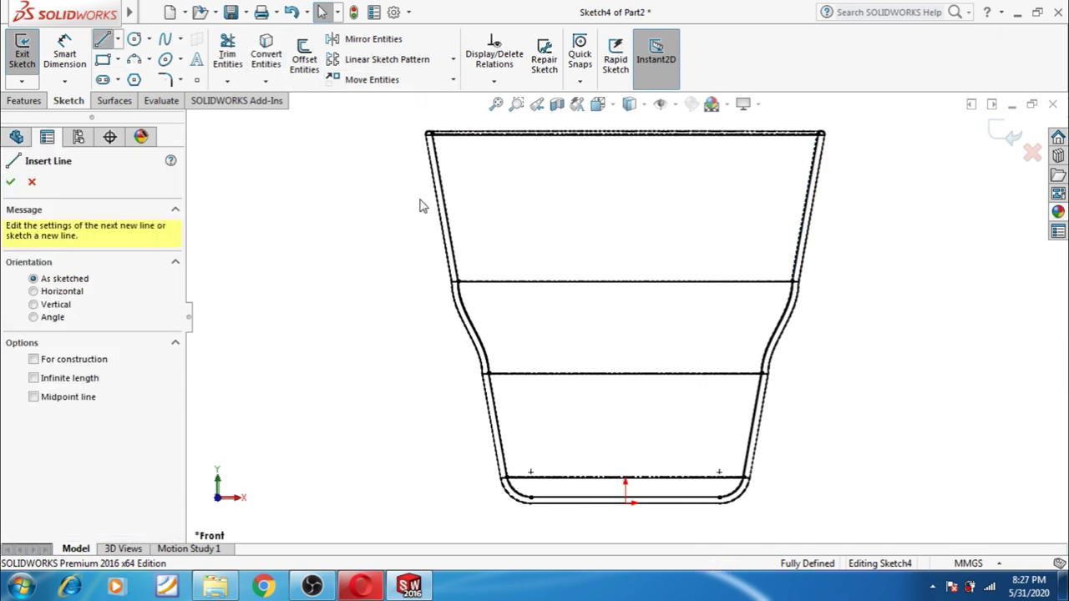
left_click(435, 163)
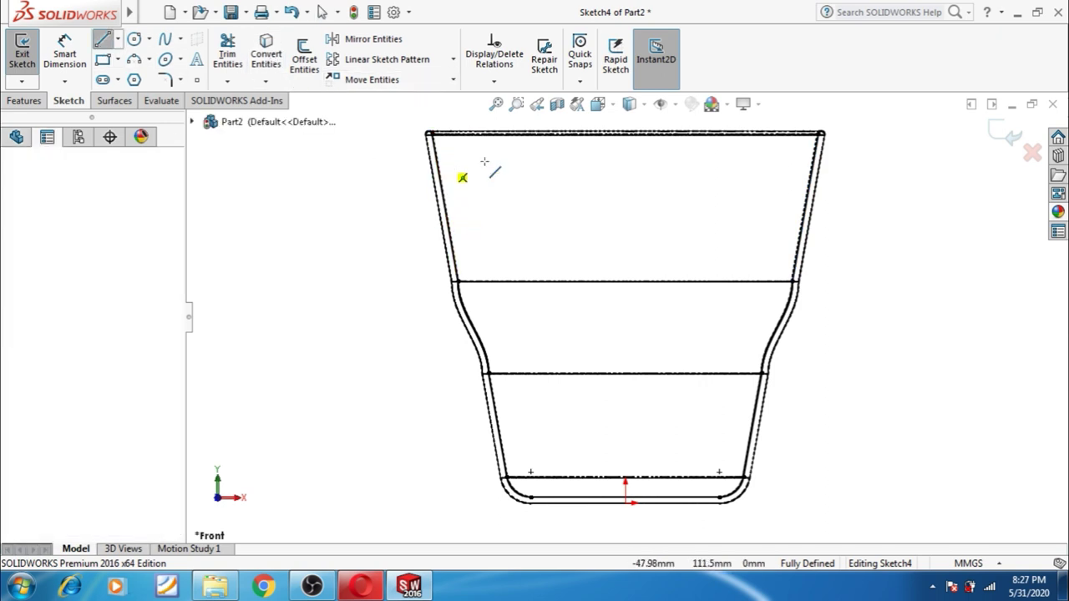
left_click(815, 163)
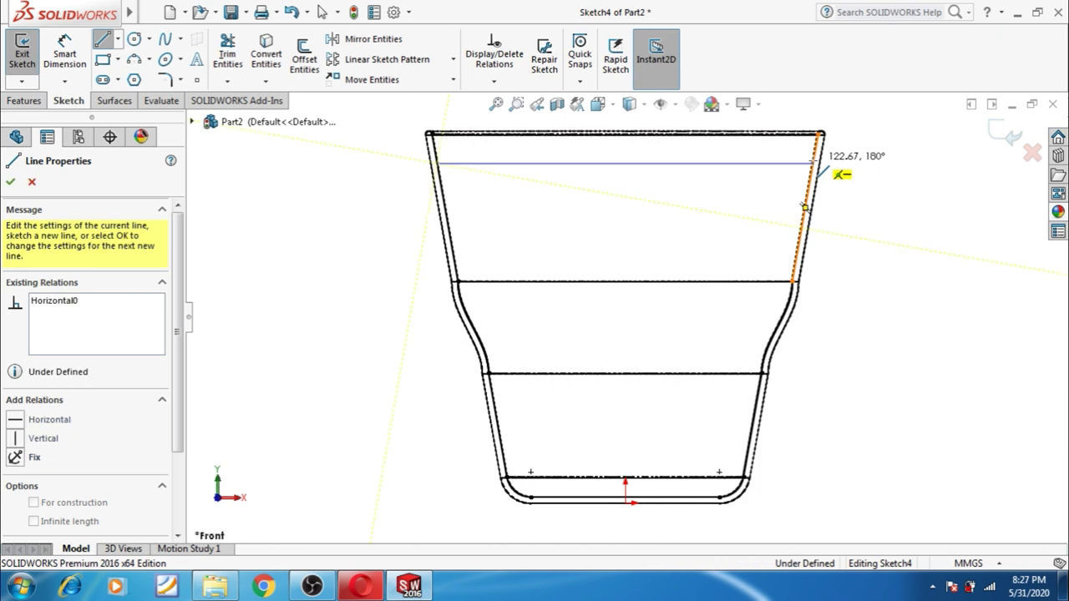
key("Escape")
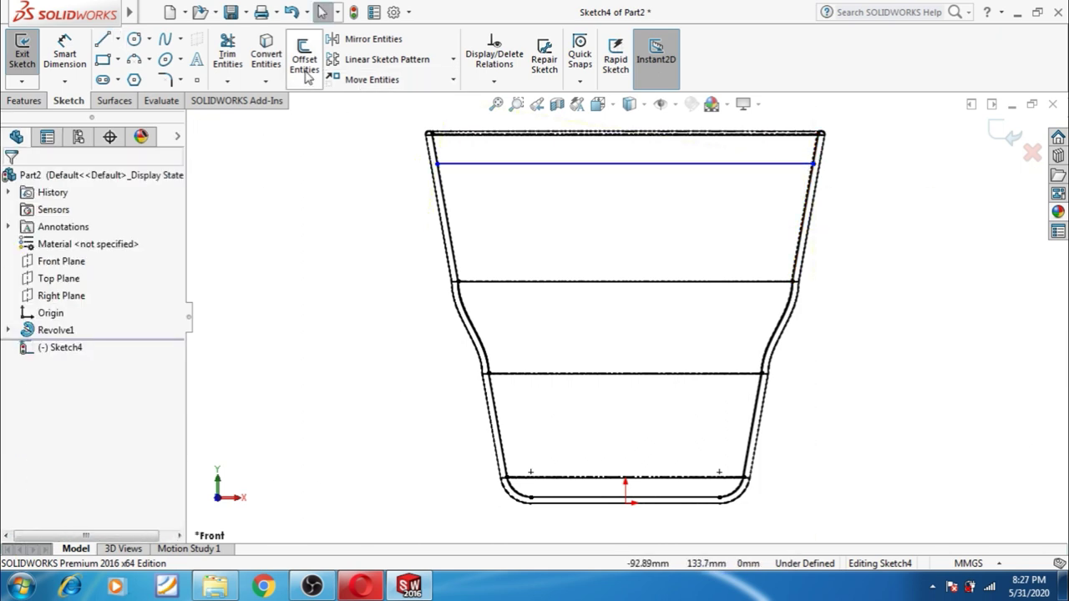
left_click(229, 56)
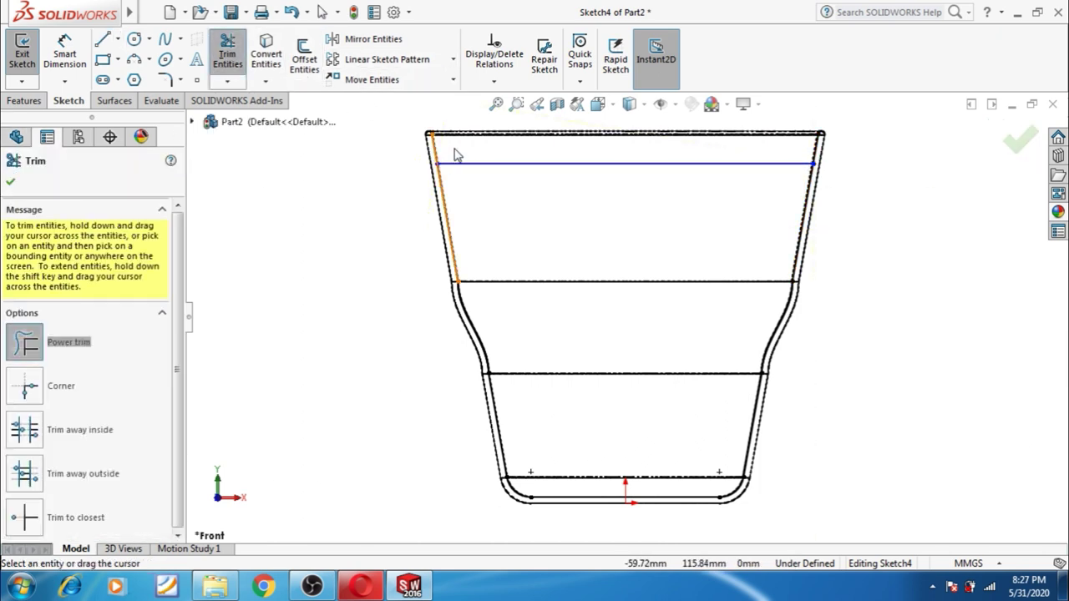
left_click_drag(433, 152, 435, 155)
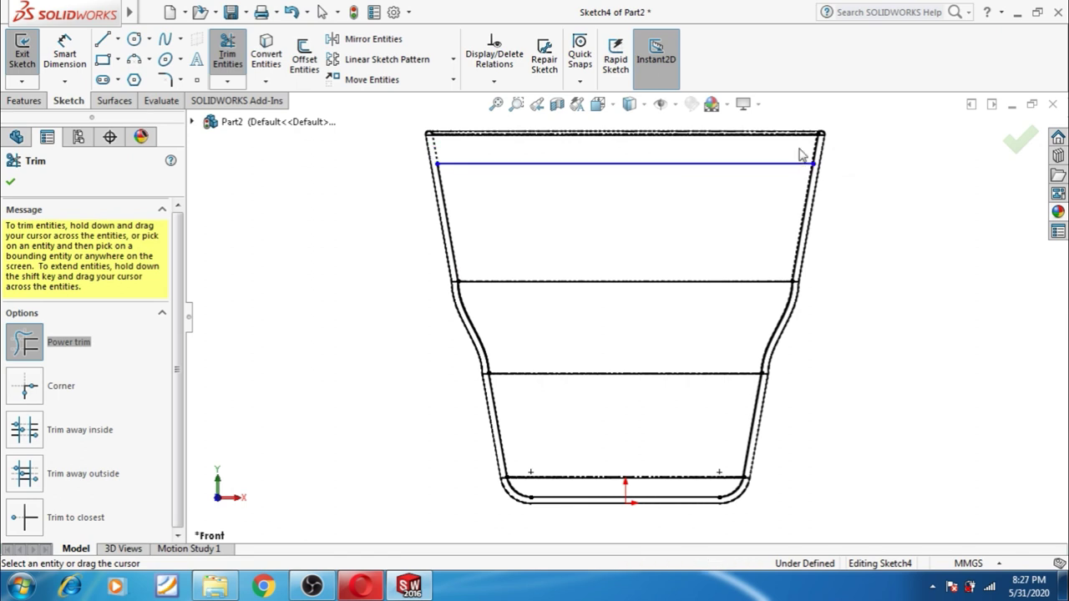
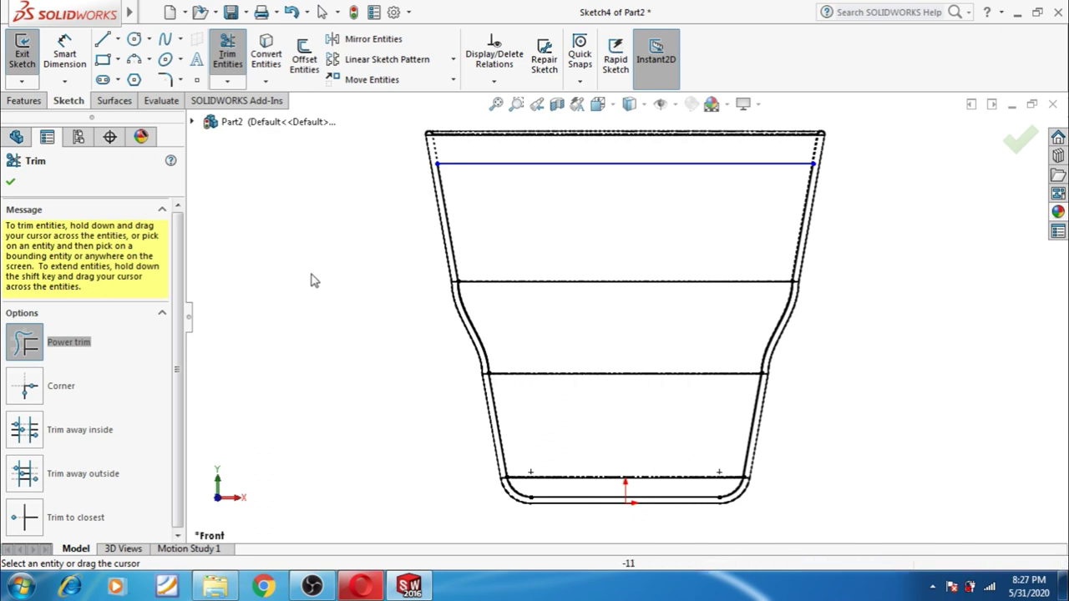
- Draw a vertical line from the top line's midpoint down to the bottom midpoint
left_click(103, 41)
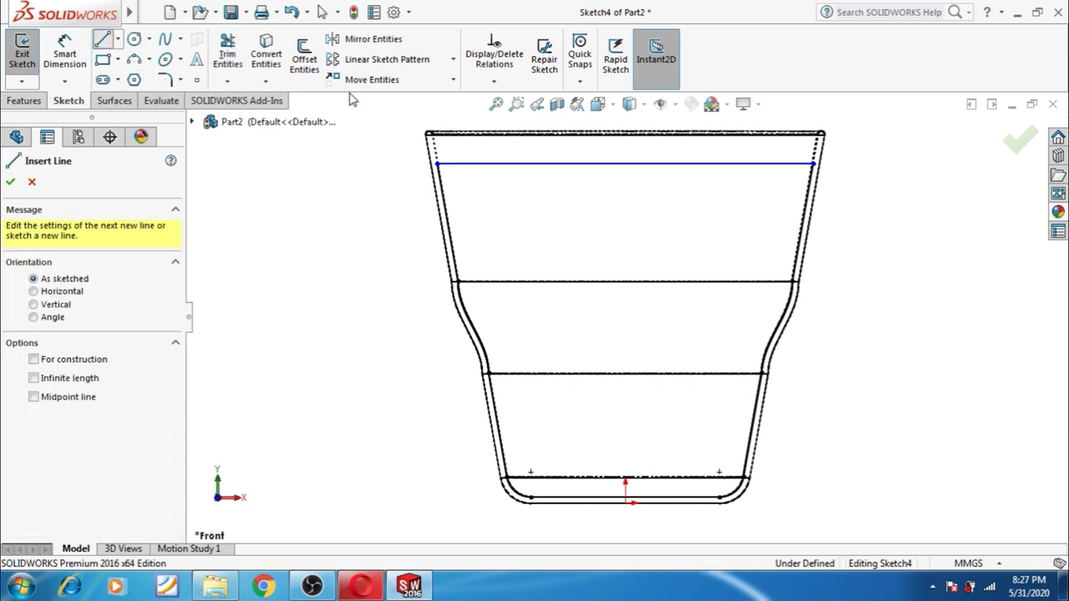
left_click(625, 163)
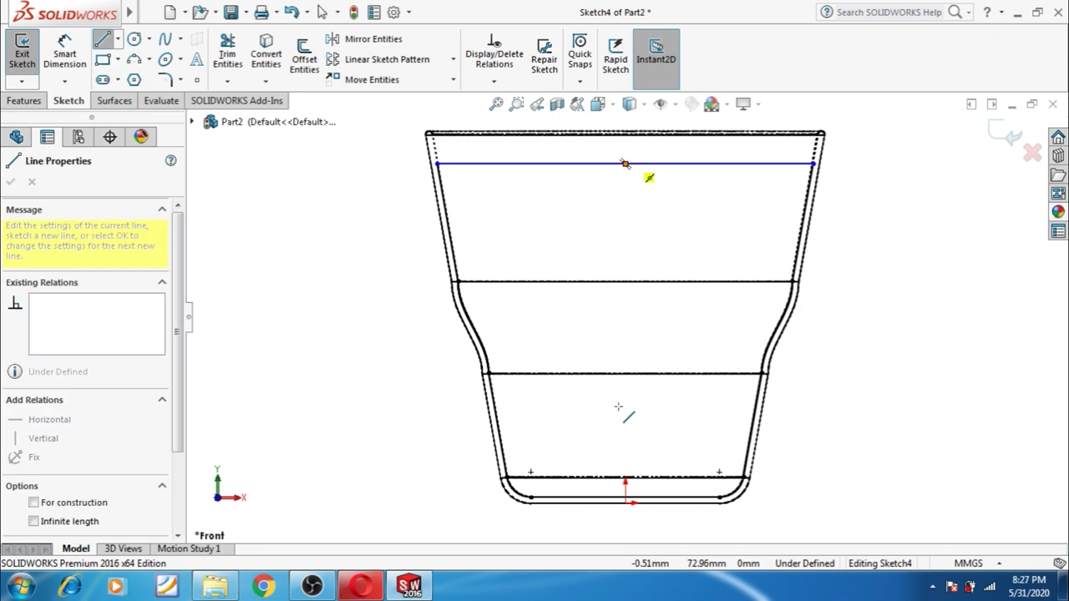
left_click(625, 497)
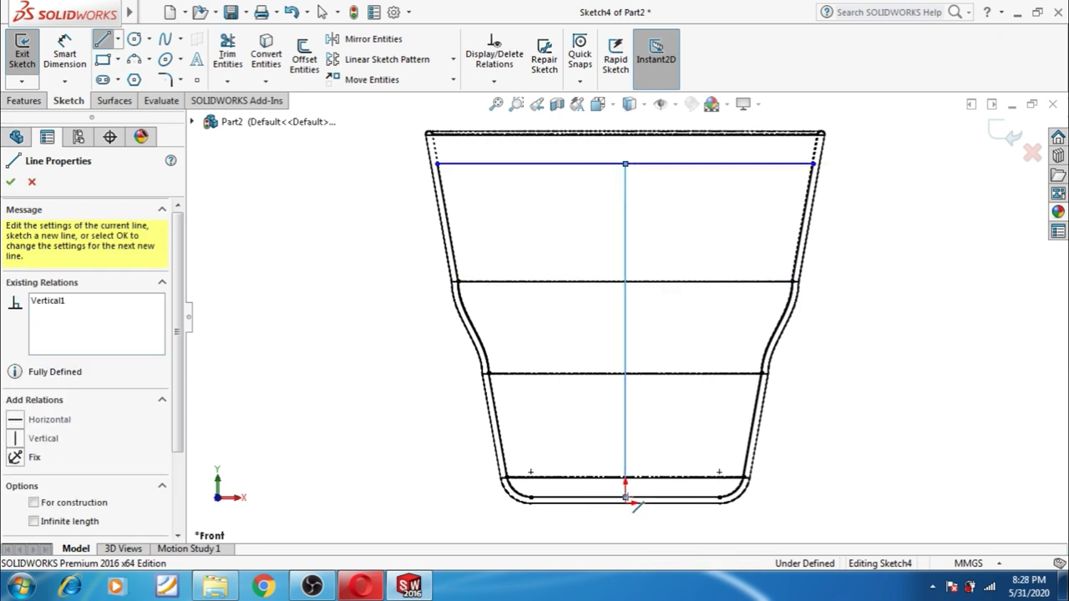
key("Escape")
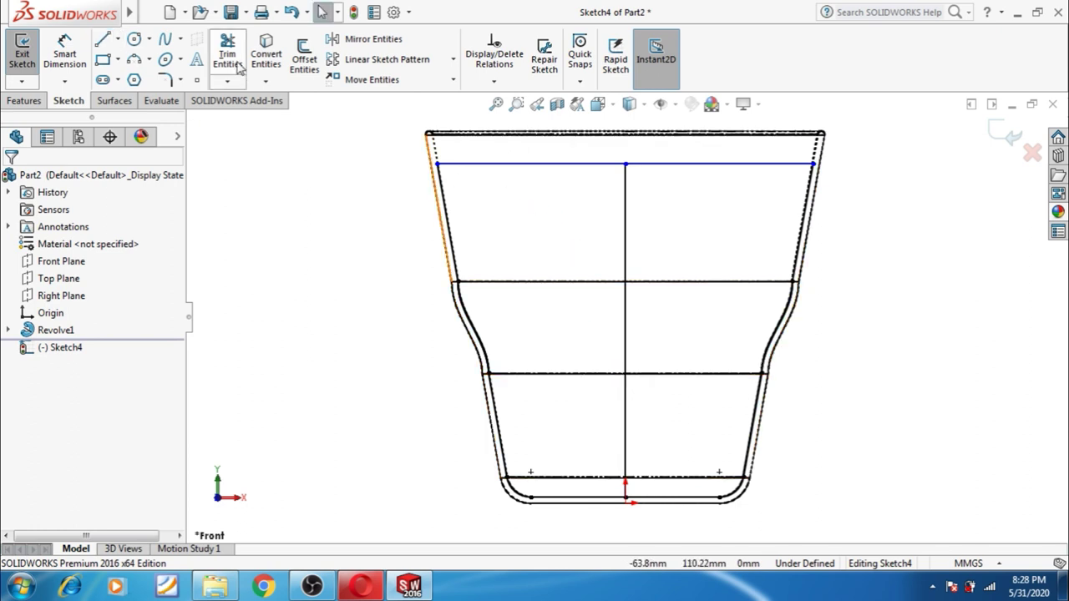
- Power-trim away the right half of the soil profile and close the sketch
left_click(227, 57)
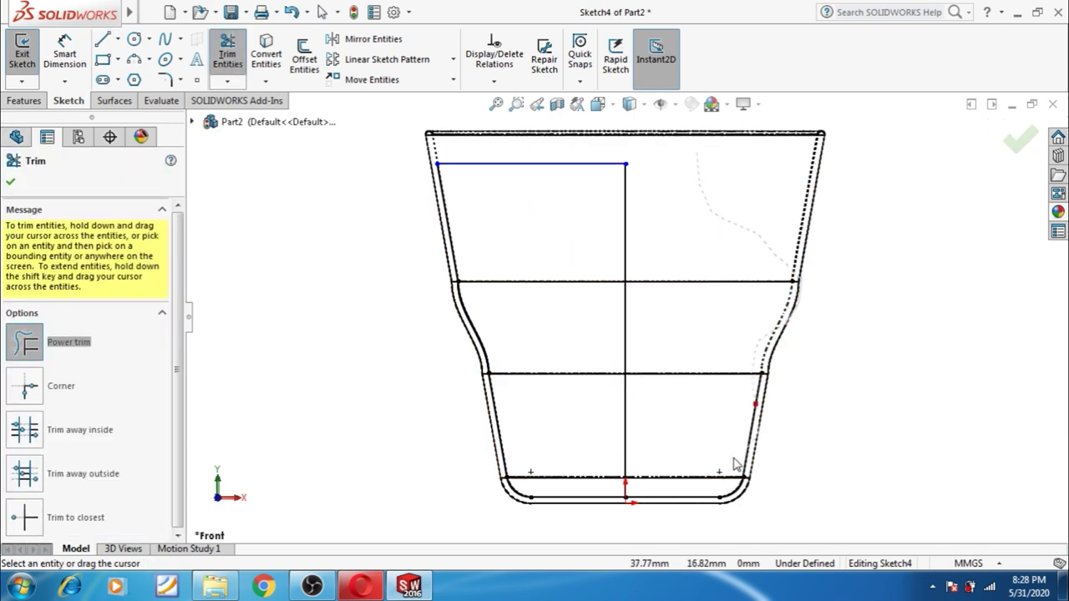
left_click_drag(681, 523, 674, 512)
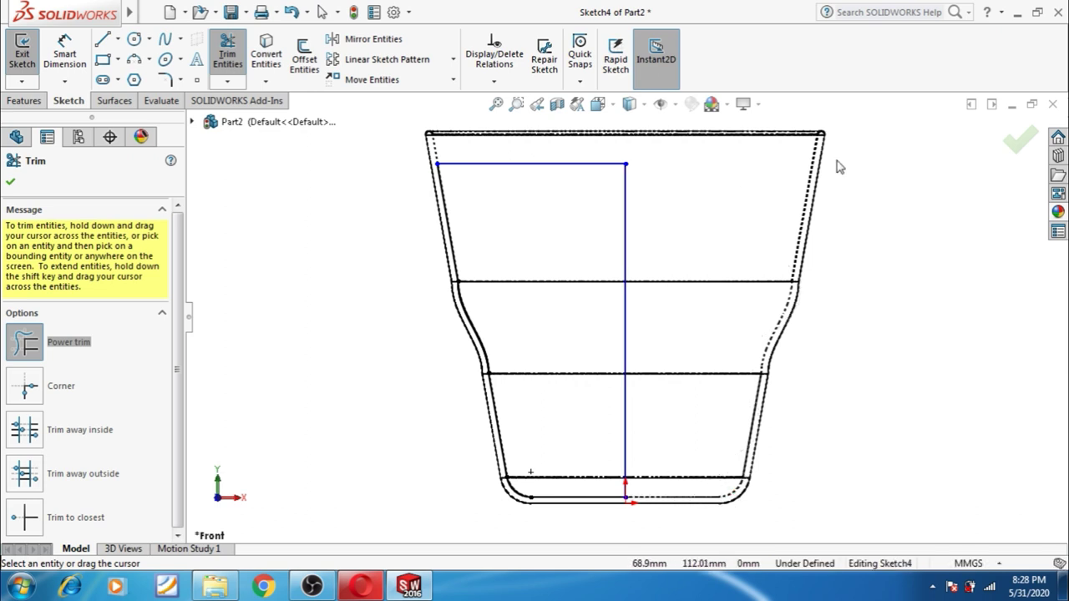
left_click(1021, 152)
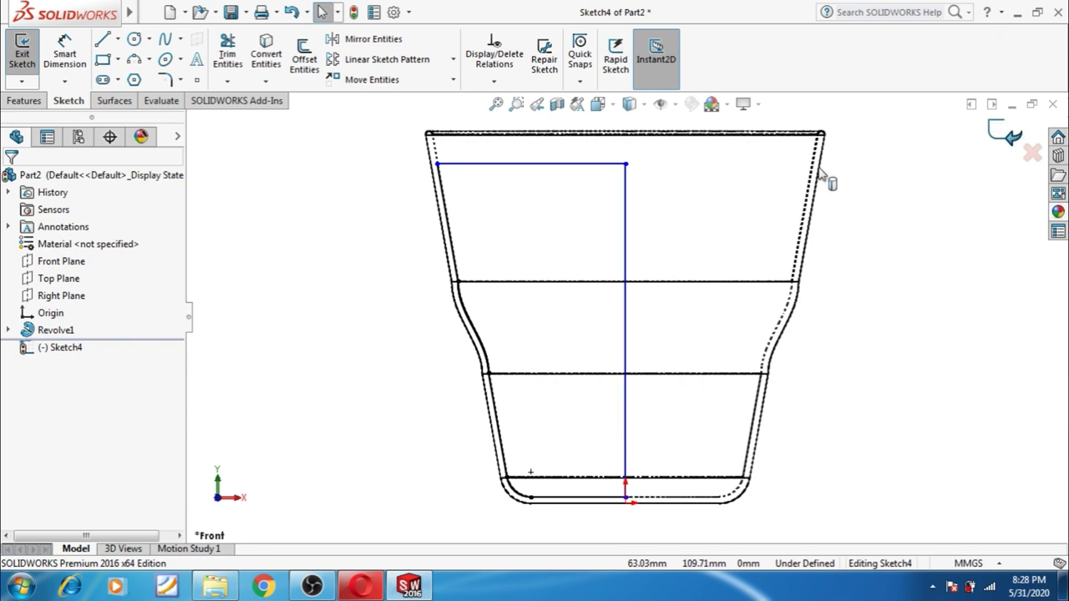
left_click(994, 134)
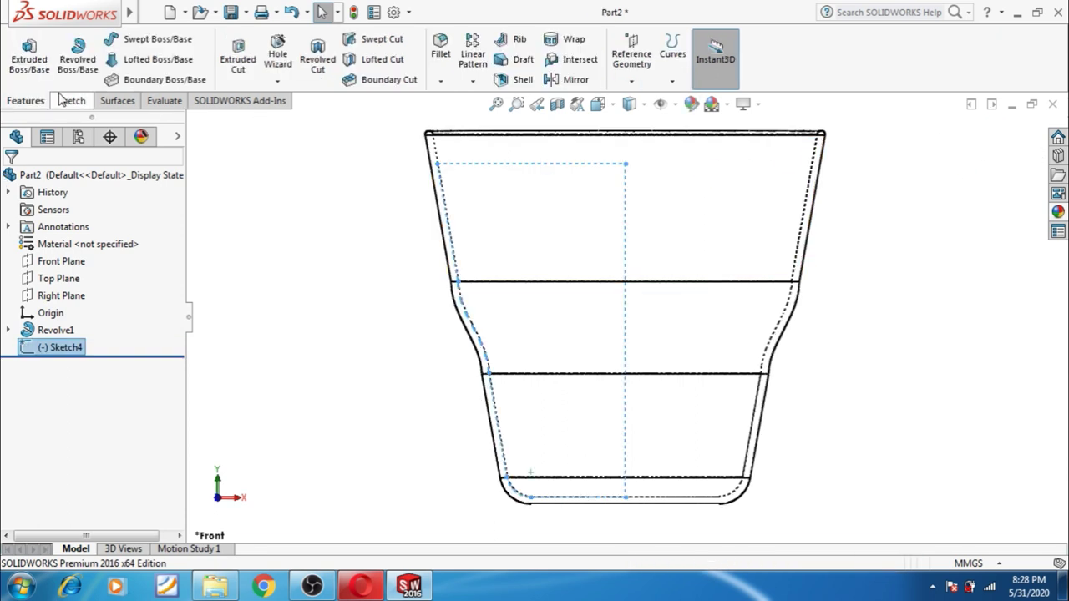
- Revolve the soil profile about the vertical line as a separate, unmerged body
left_click(78, 59)
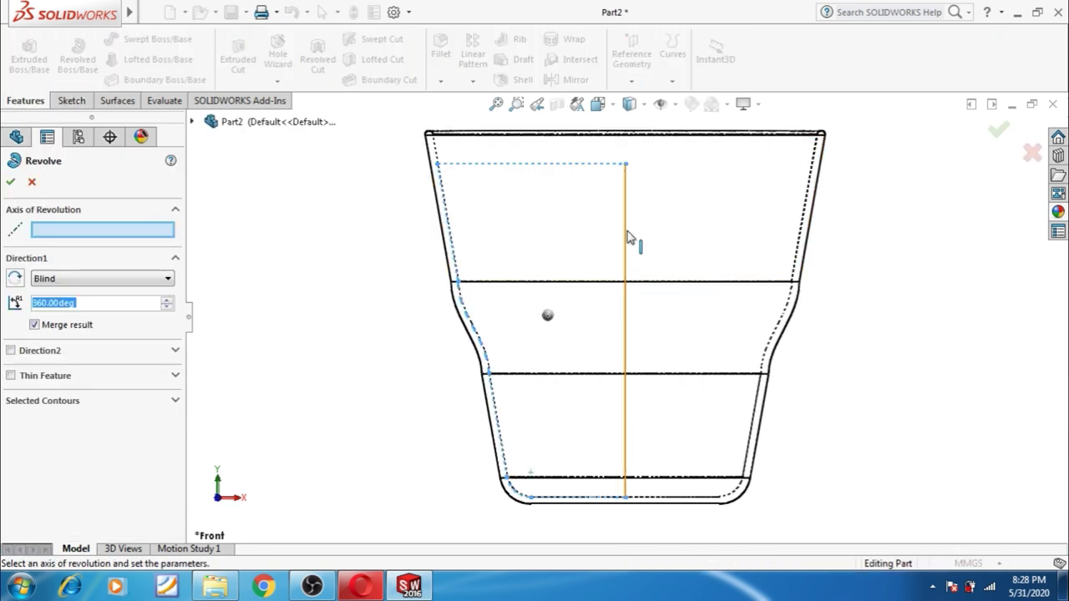
left_click(627, 236)
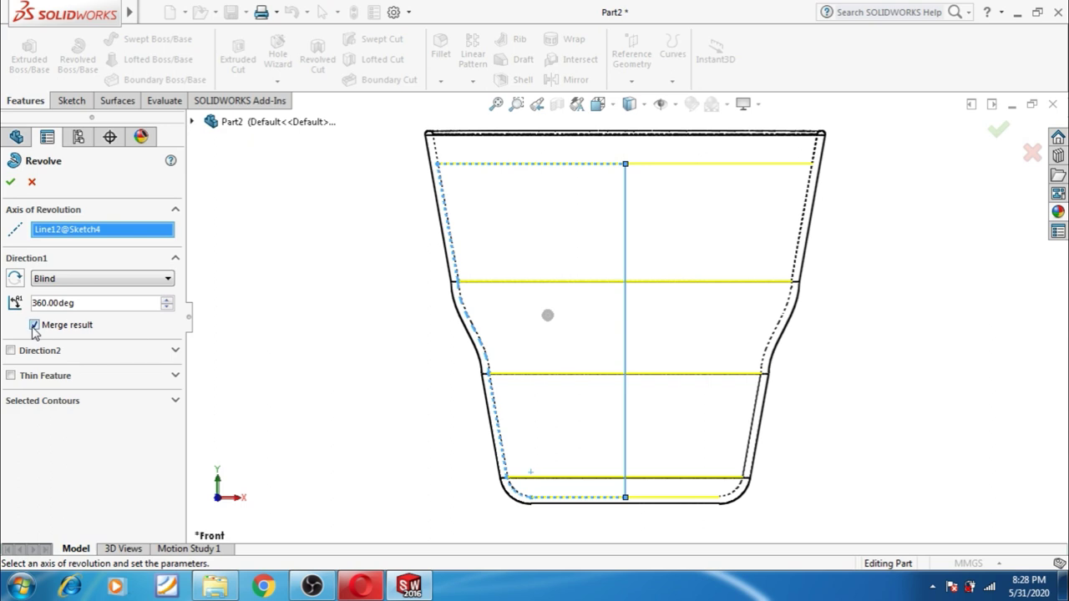
left_click(11, 183)
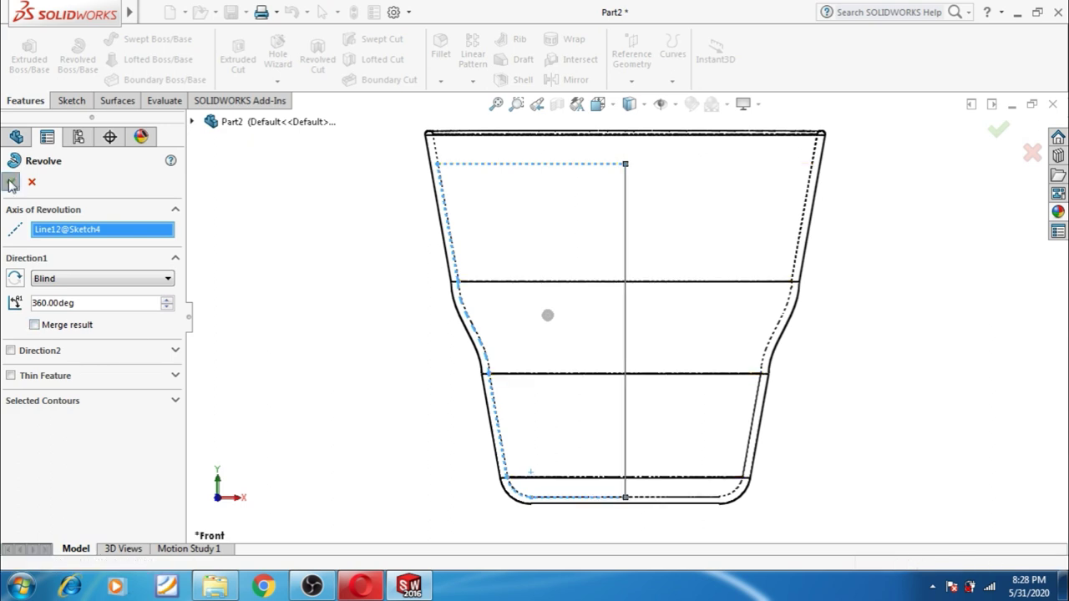
key("z")
- Switch the display to Shaded With Edges, view the soil top, and start a new assembly
left_click(630, 104)
left_click(635, 123)
middle_click_drag(415, 248, 411, 372)
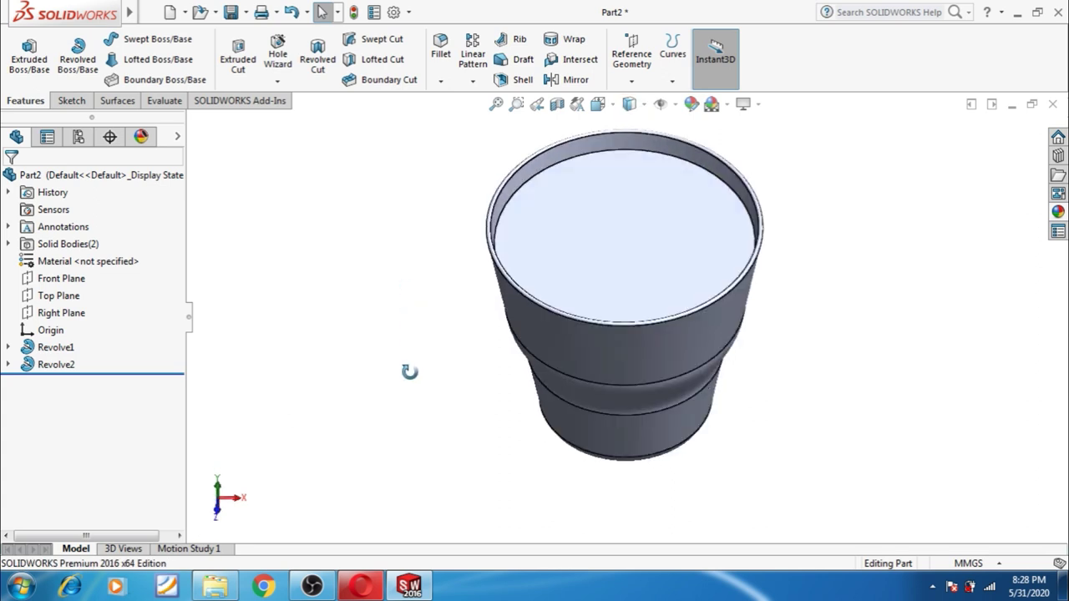
left_click(611, 226)
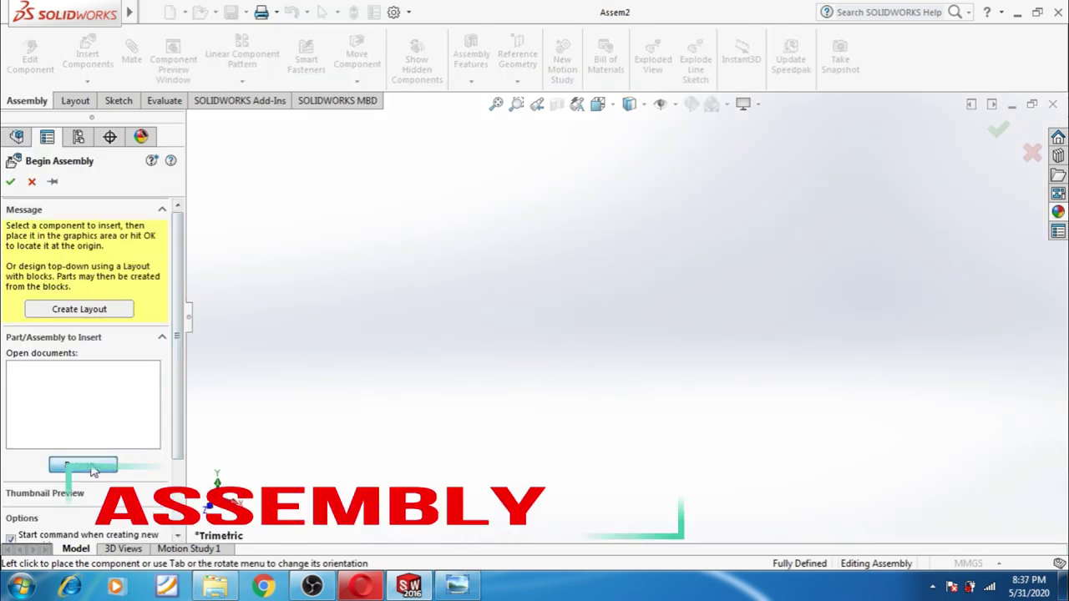
left_click(83, 465)
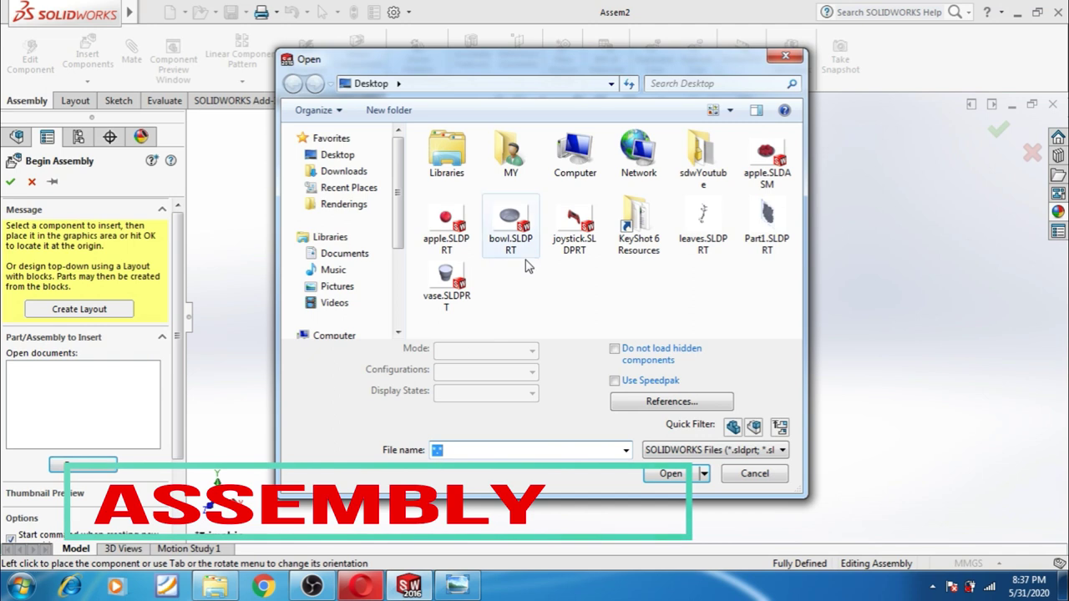
- Open vase.SLDPRT and place it as the assembly's first component
left_click(446, 284)
left_click(672, 447)
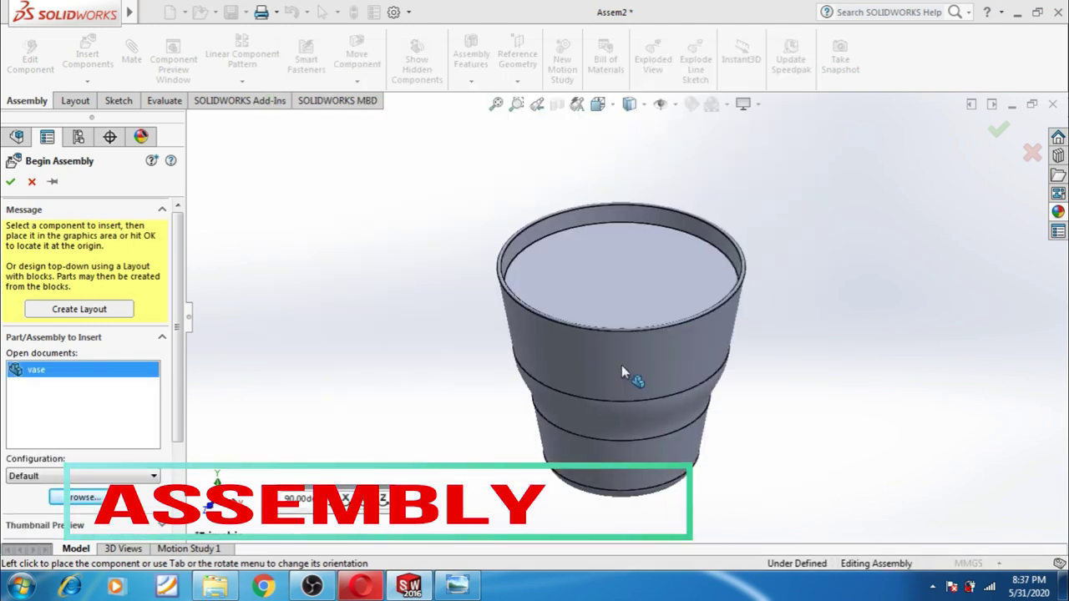
left_click(625, 367)
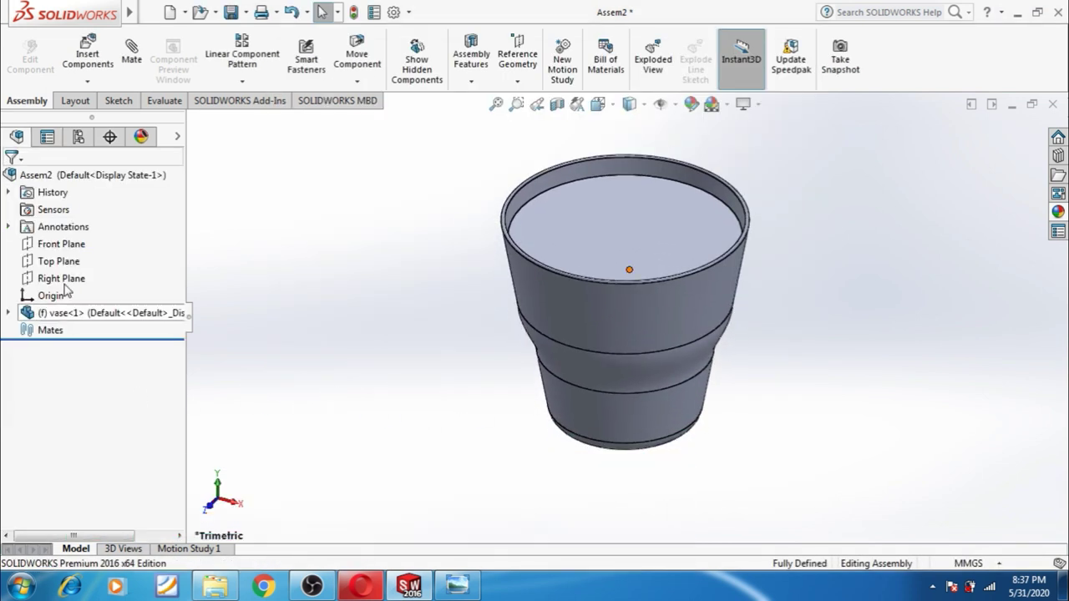
- Insert leaves.SLDPRT beside the vase, then select the soil's top face
left_click(88, 54)
left_click(87, 452)
left_click(702, 224)
left_click(673, 448)
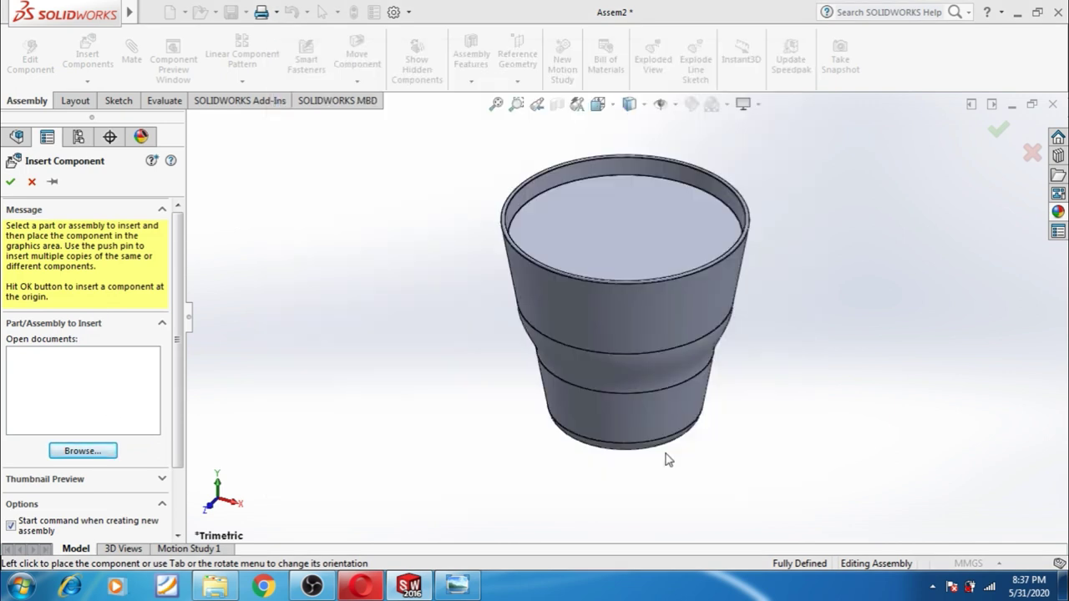
left_click(814, 269)
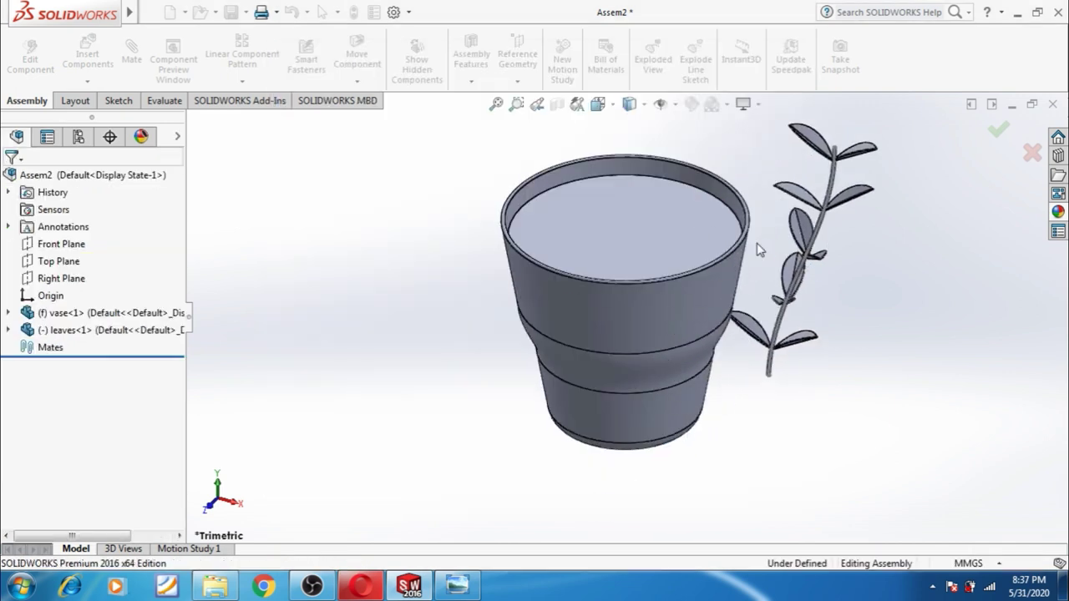
left_click(679, 235)
left_click(795, 185)
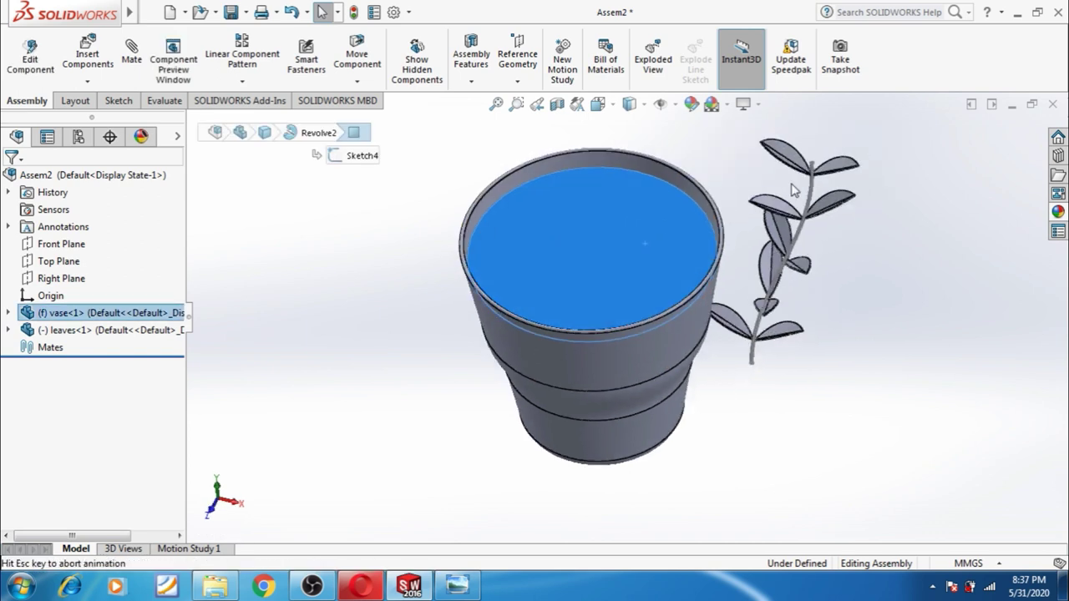
- Sketch on the soil's top face a centerline from the vase centre to its rim
left_click(615, 351)
left_click(675, 309)
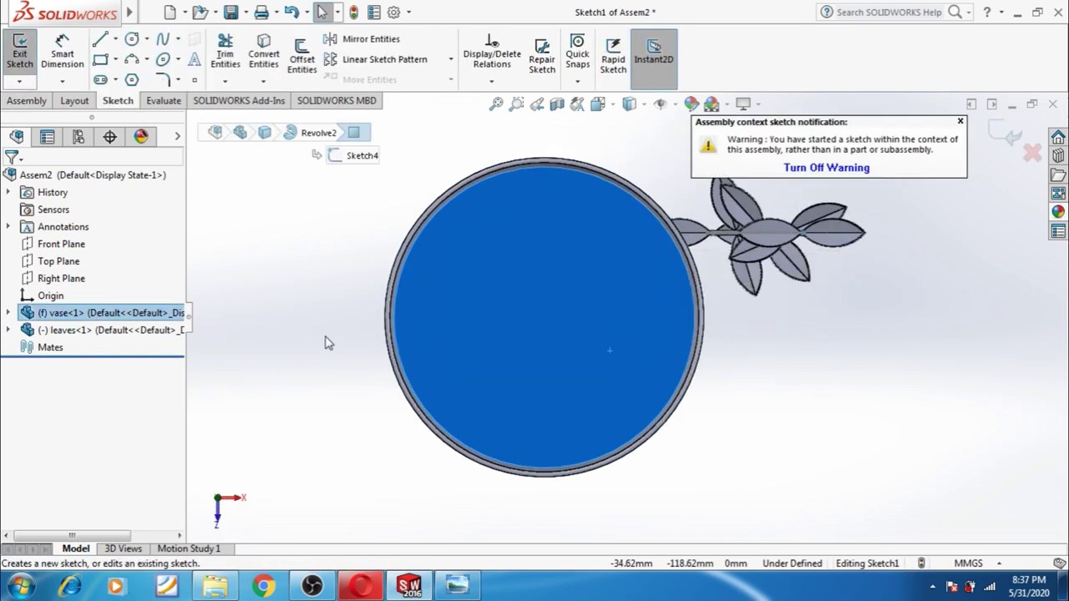
left_click(117, 44)
left_click(136, 78)
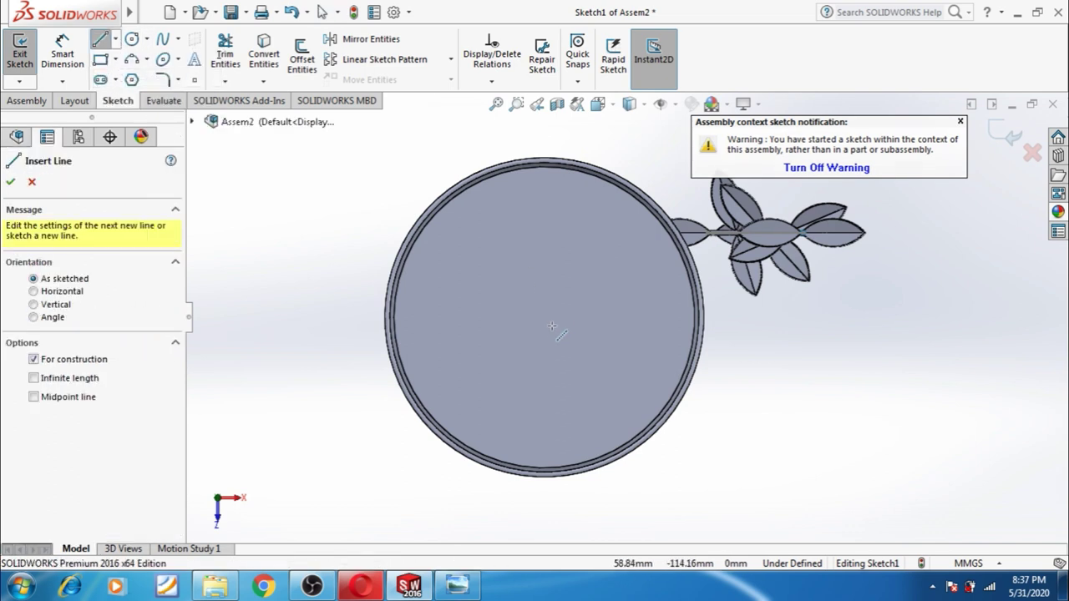
left_click(544, 317)
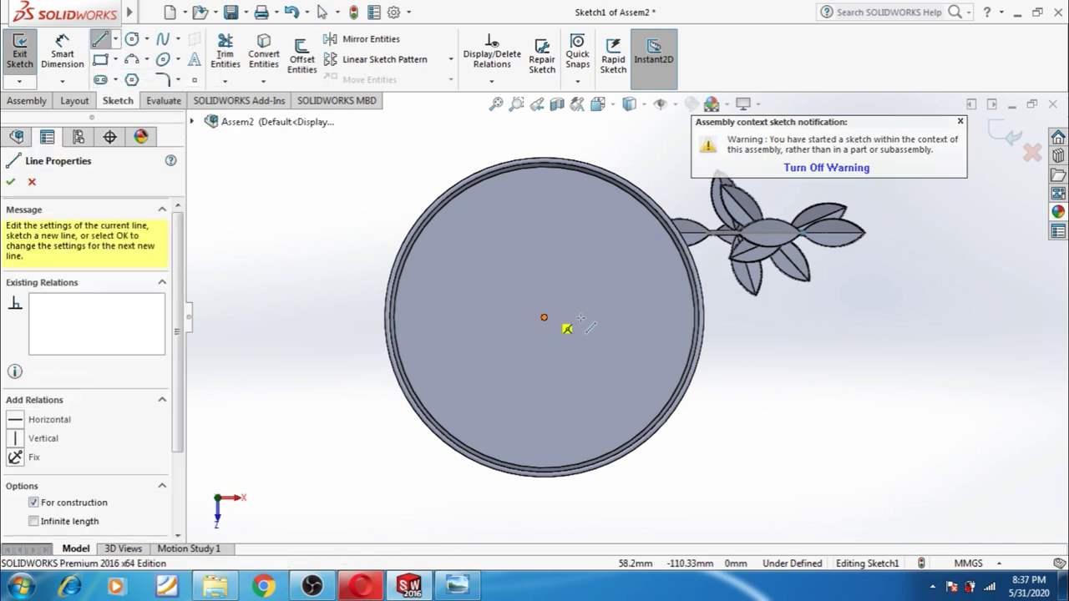
left_click(684, 317)
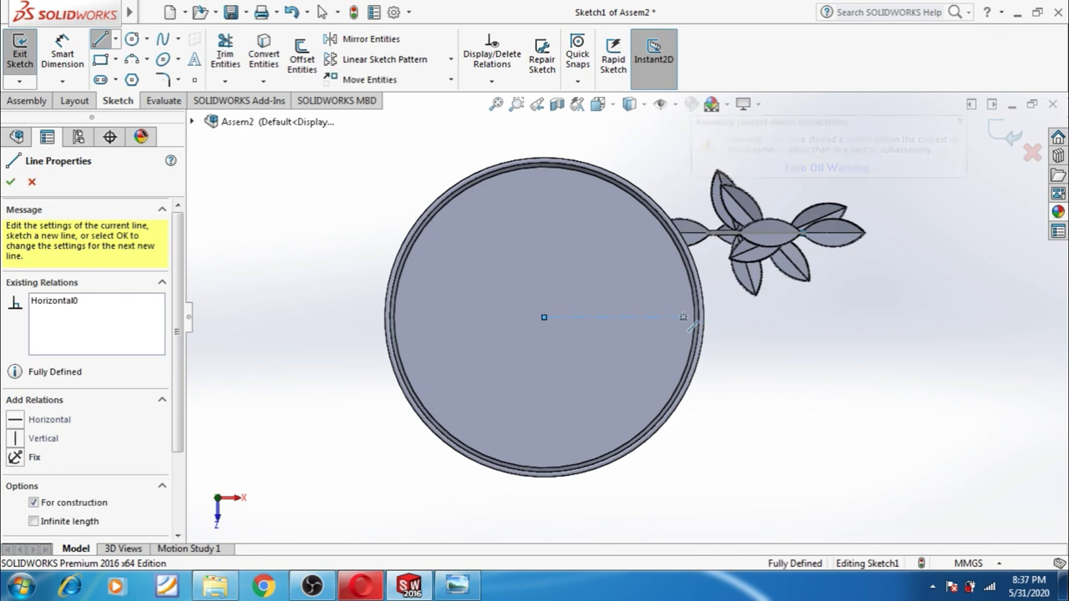
key("Escape")
key("Escape")
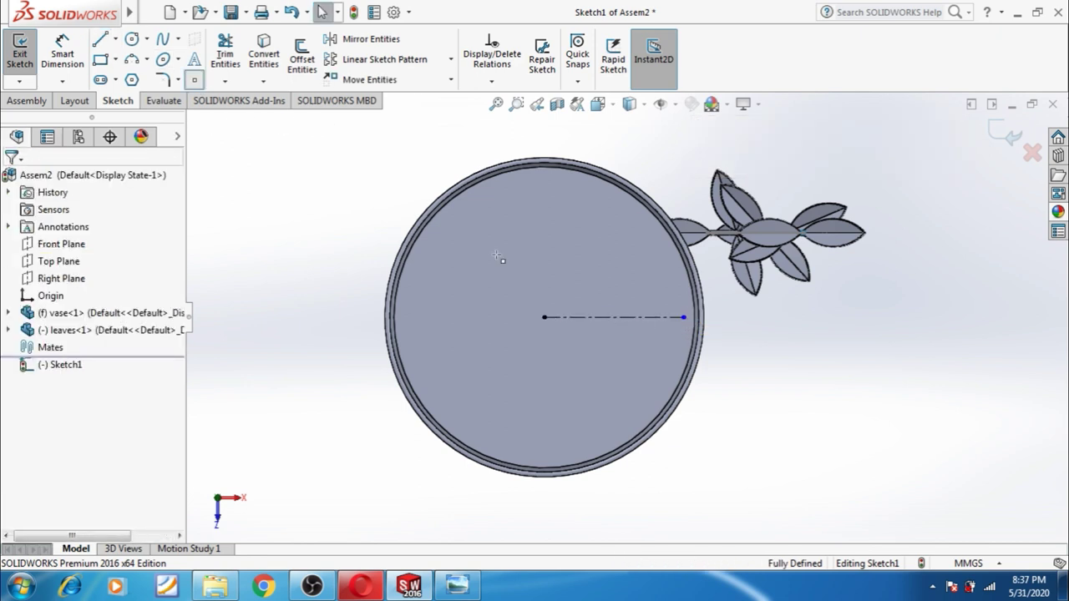
- Place a sketch point on the centerline, slide it into position, and exit the sketch
key("Return")
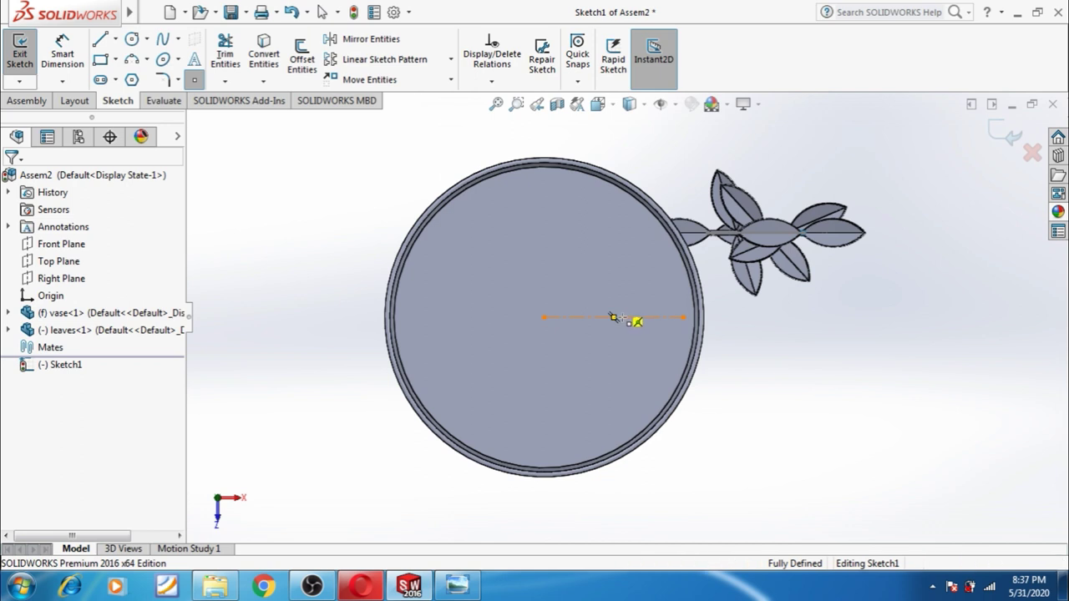
left_click(622, 317)
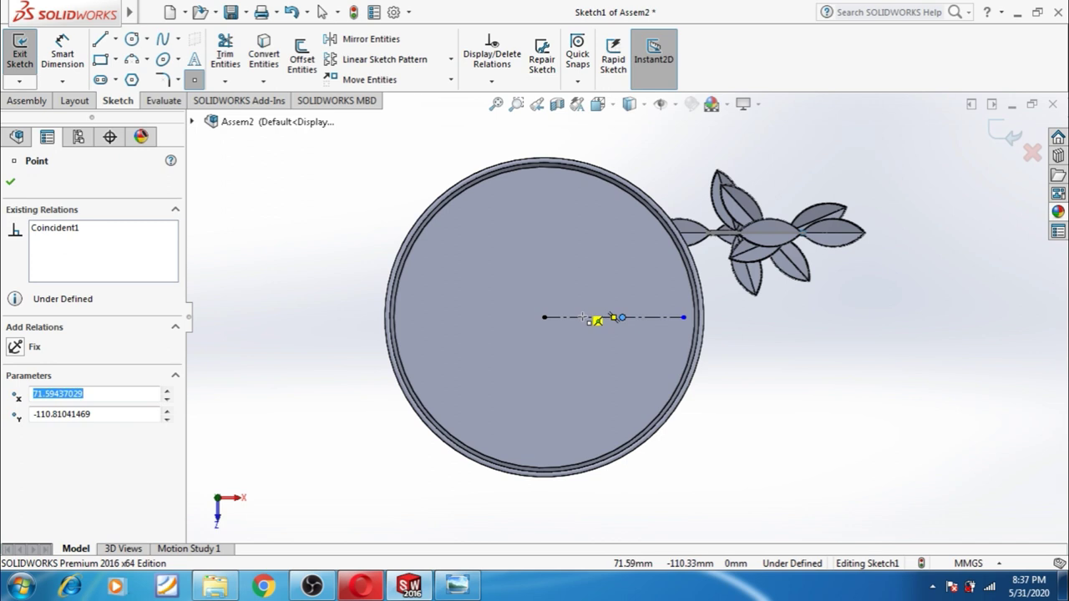
key("Escape")
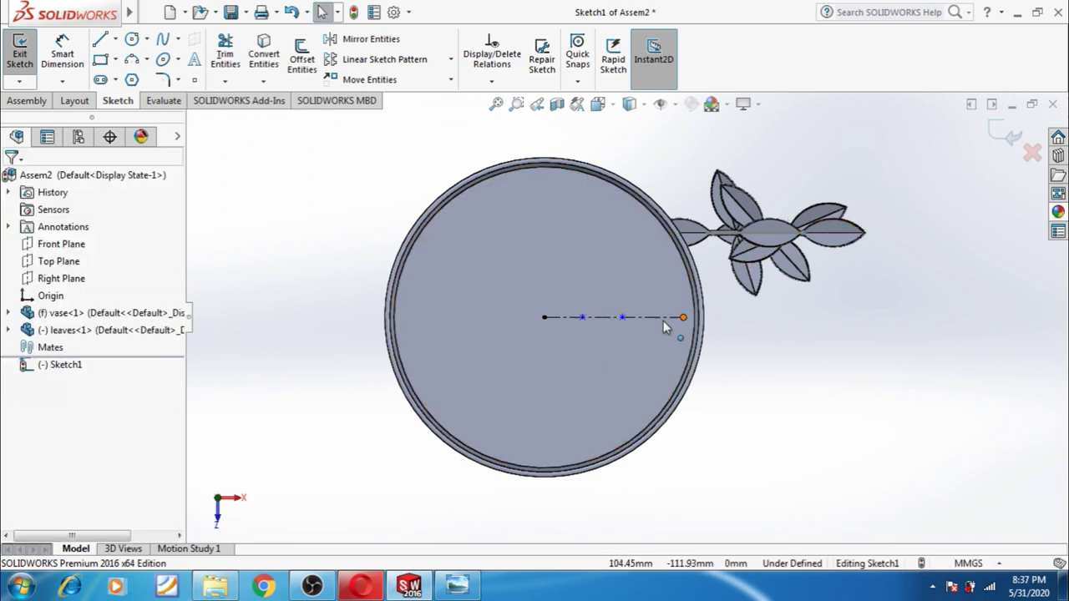
left_click(625, 318)
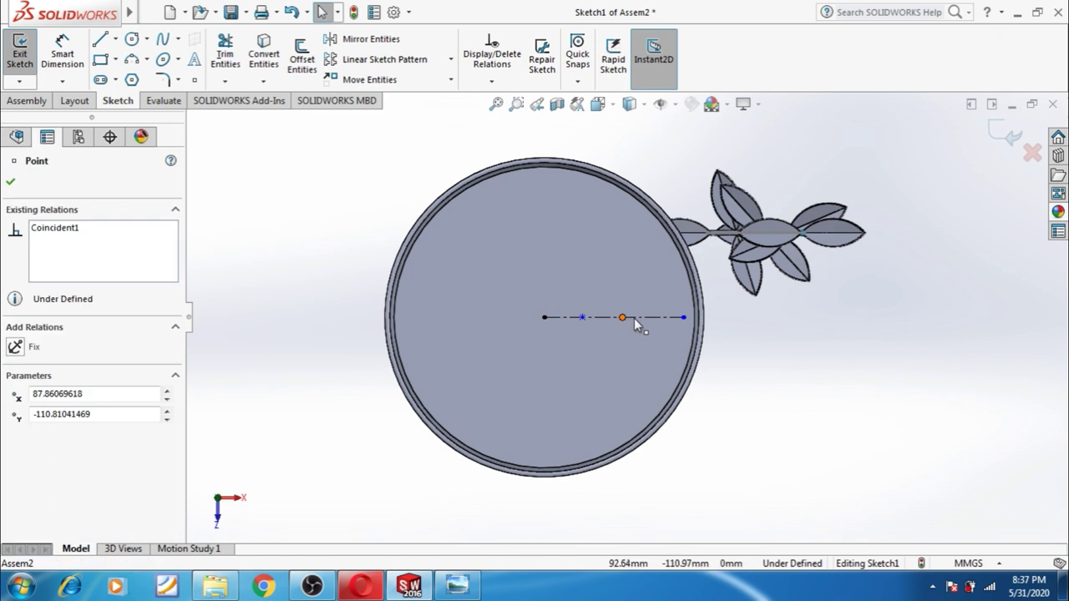
left_click_drag(638, 320, 633, 324)
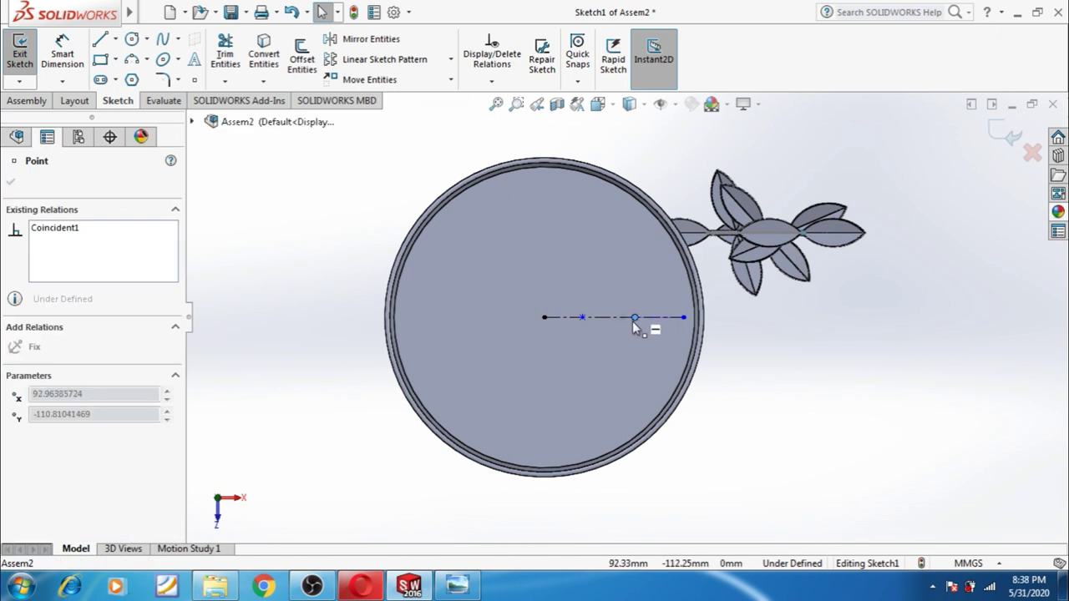
left_click(720, 341)
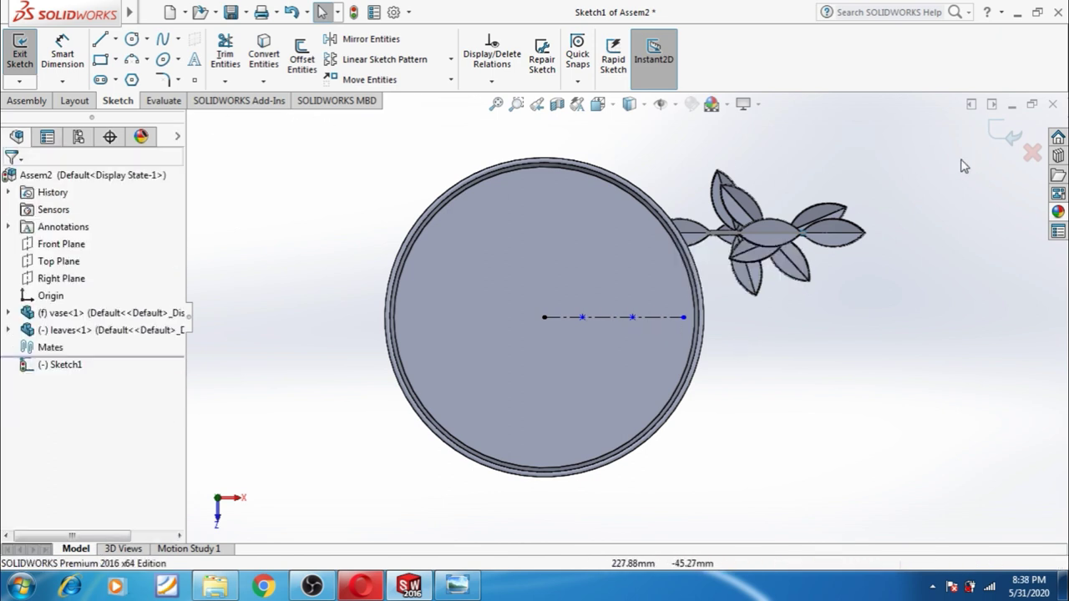
left_click(1002, 138)
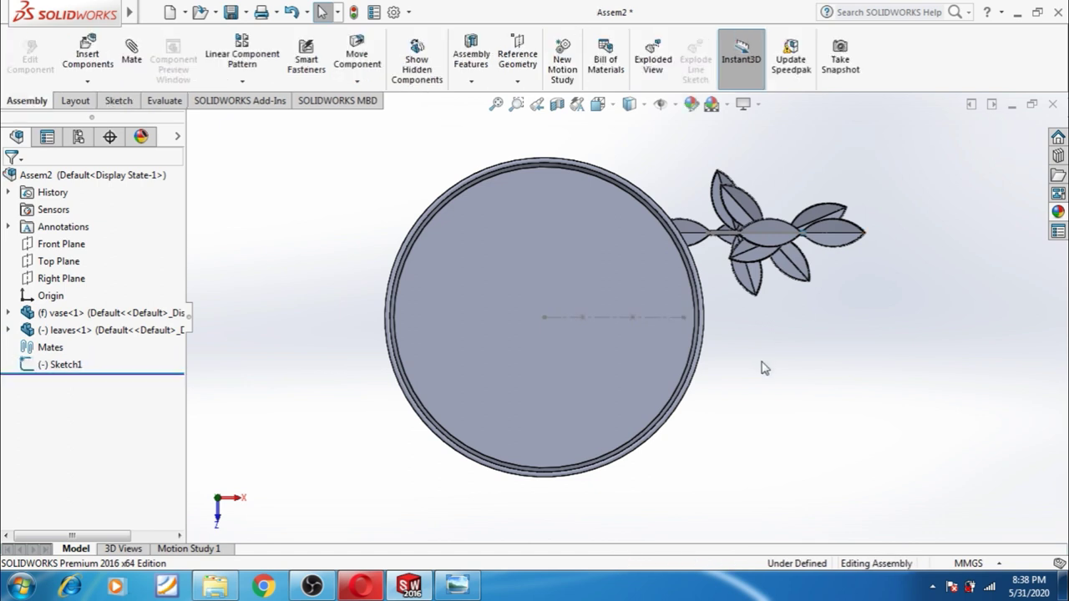
- Mate the stem's base end point coincident to the outer centerline point inside the vase rim
key("z")
middle_click_drag(740, 426, 729, 302)
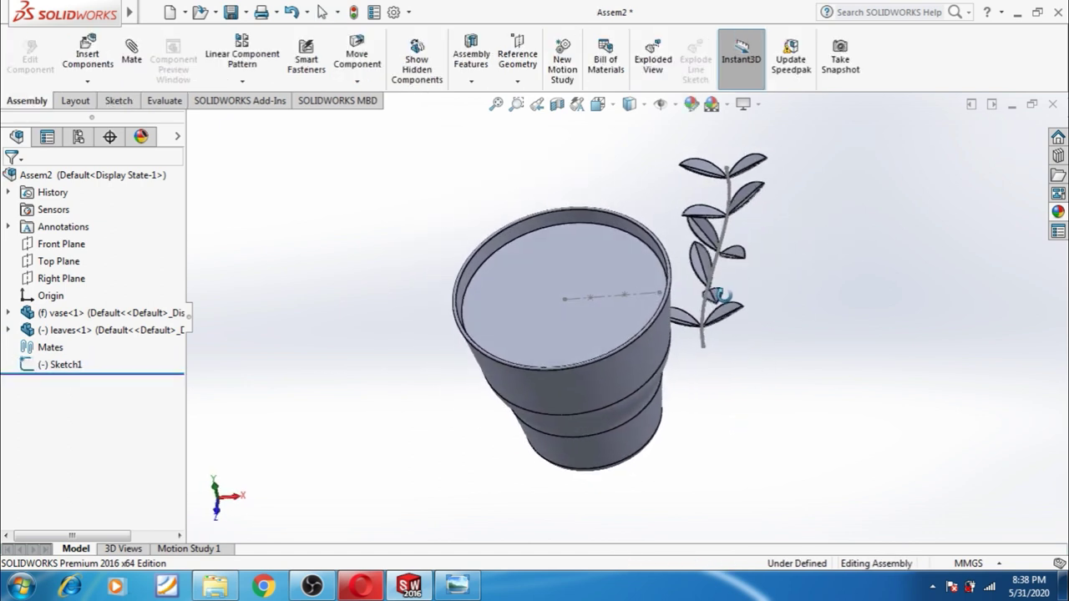
scroll(706, 360, "down", 1)
scroll(700, 349, "down", 2)
scroll(690, 307, "down", 2)
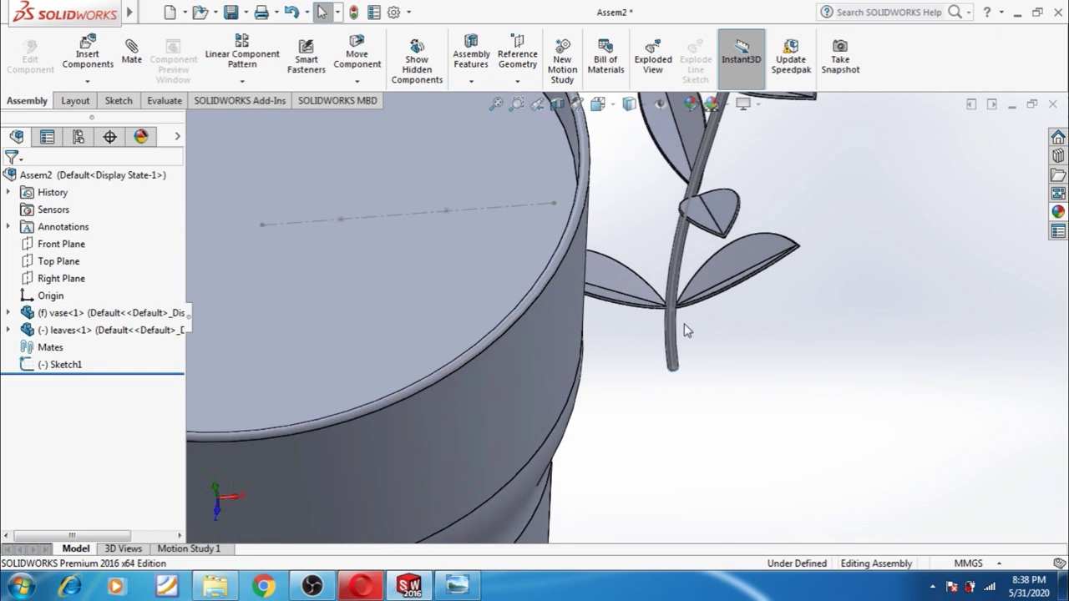
scroll(690, 332, "down", 2)
left_click(650, 401)
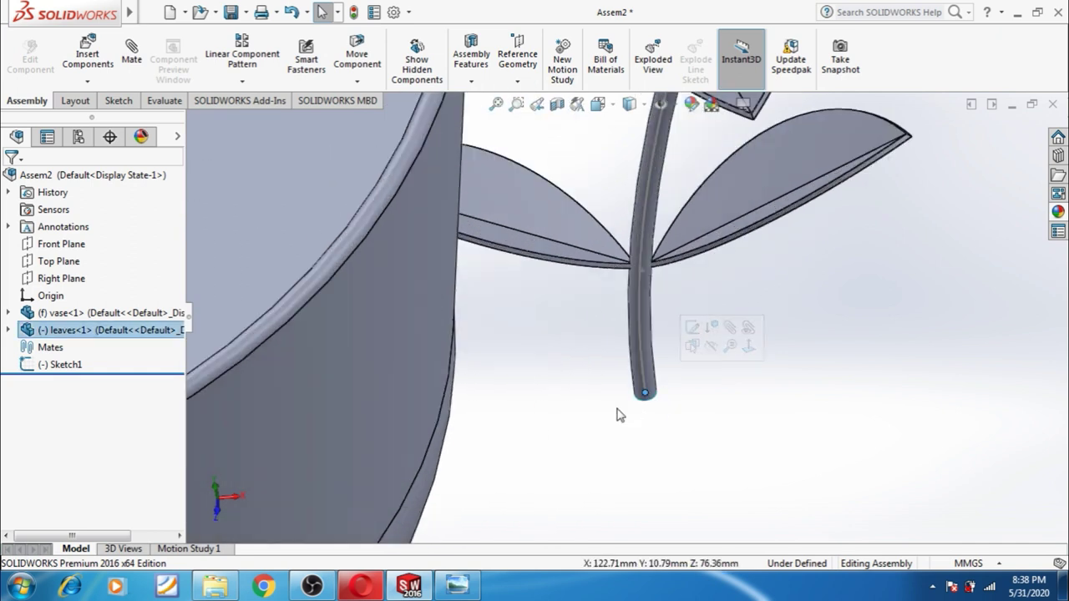
scroll(644, 406, "up", 2)
scroll(622, 411, "up", 1)
left_click(134, 55)
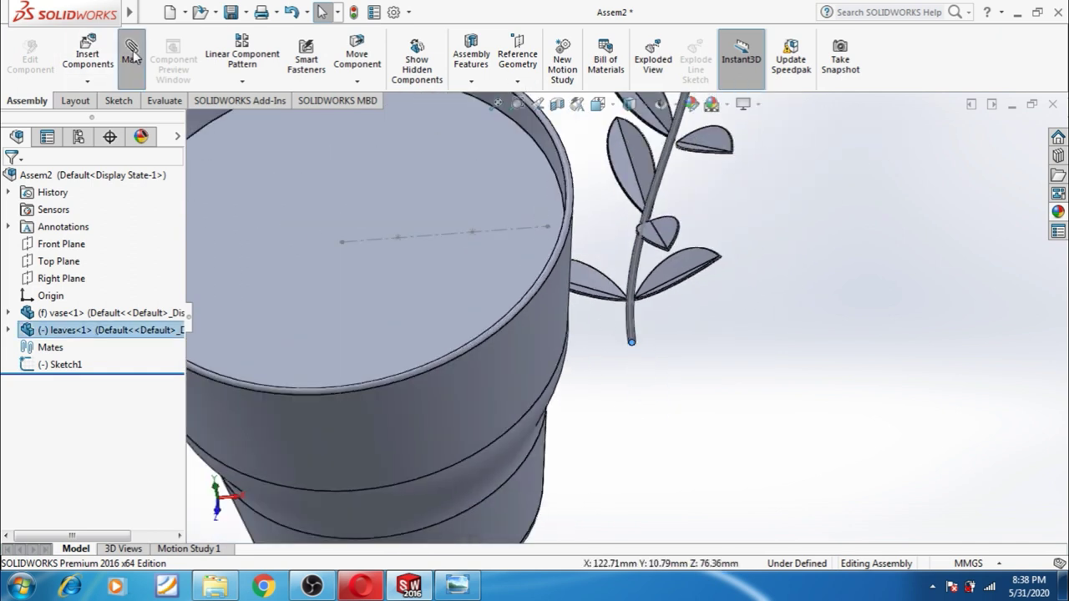
left_click(547, 226)
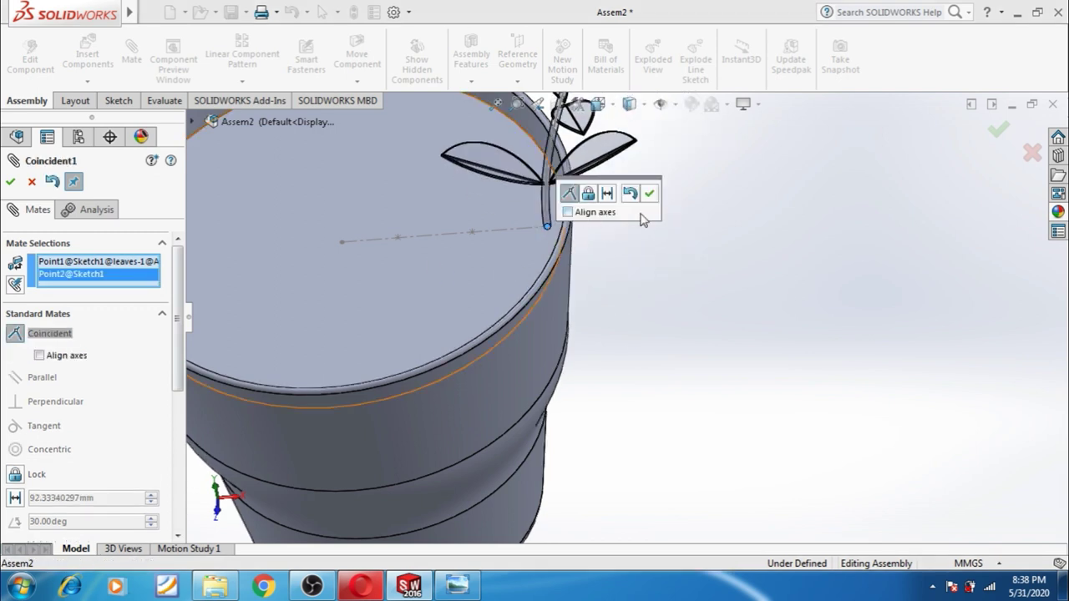
scroll(643, 246, "up", 4)
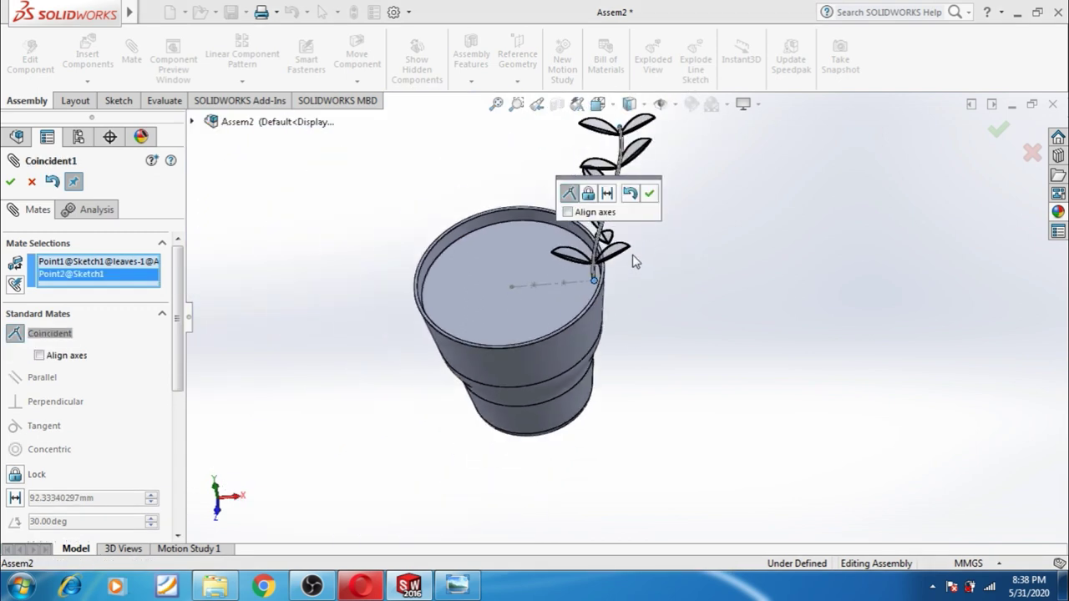
left_click(650, 195)
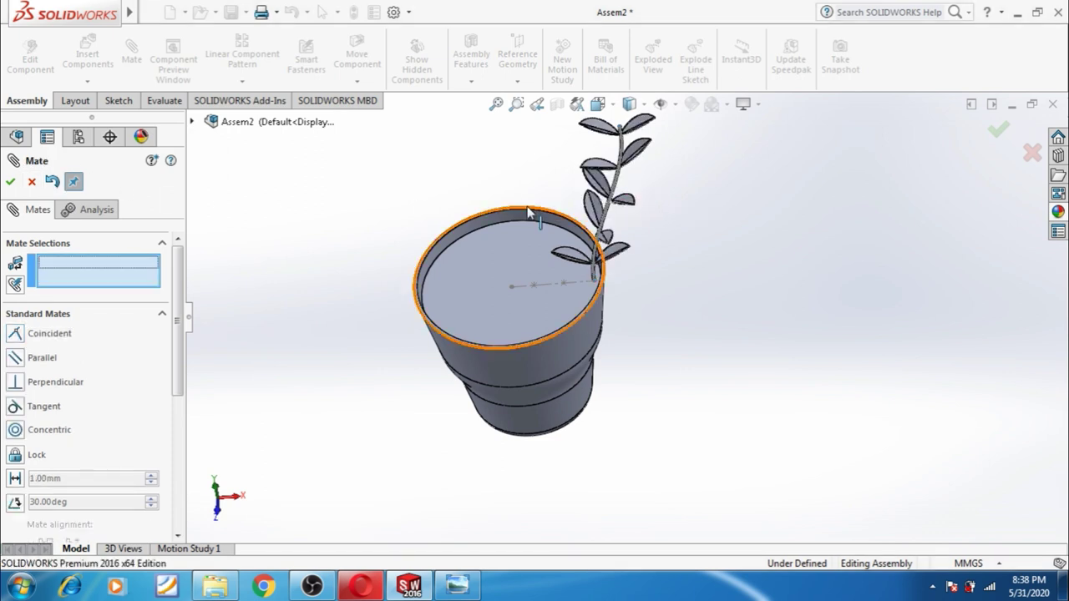
- Copy the leafy stem and mate its base coincident to Point4, further in along the centerline
left_click(27, 184)
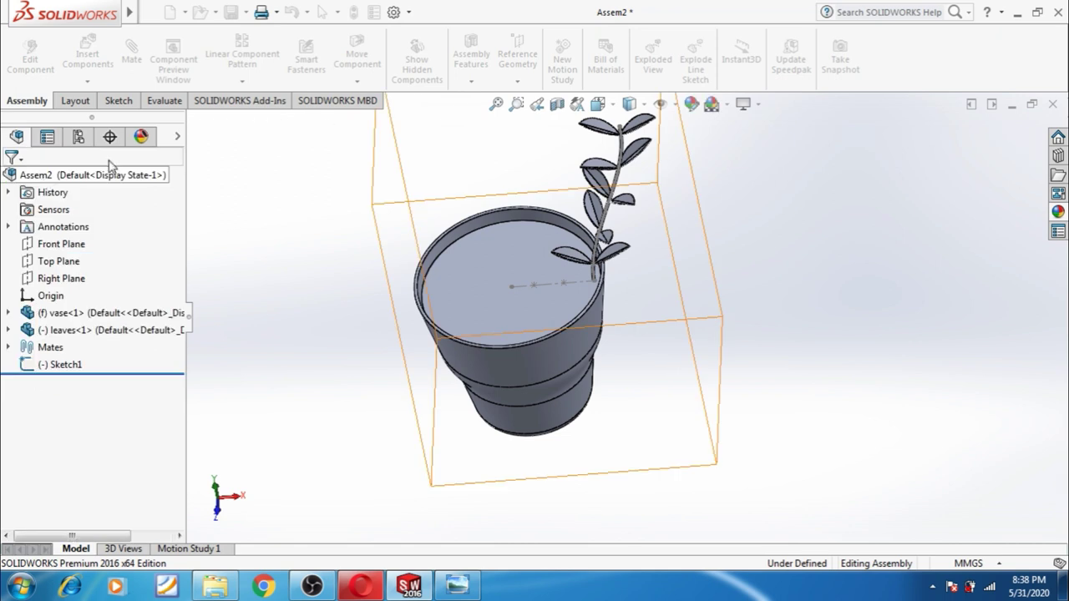
mouse_move(626, 208)
left_mouse_down()
mouse_move(627, 172)
mouse_move(690, 257)
left_mouse_up()
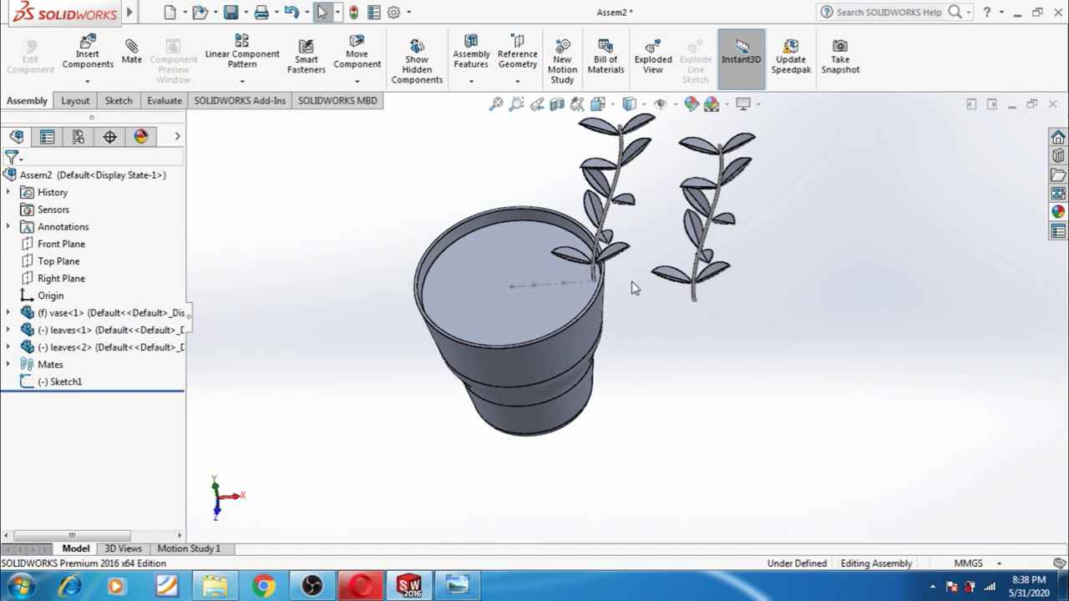
left_click(131, 51)
scroll(693, 303, "down", 2)
scroll(660, 301, "down", 1)
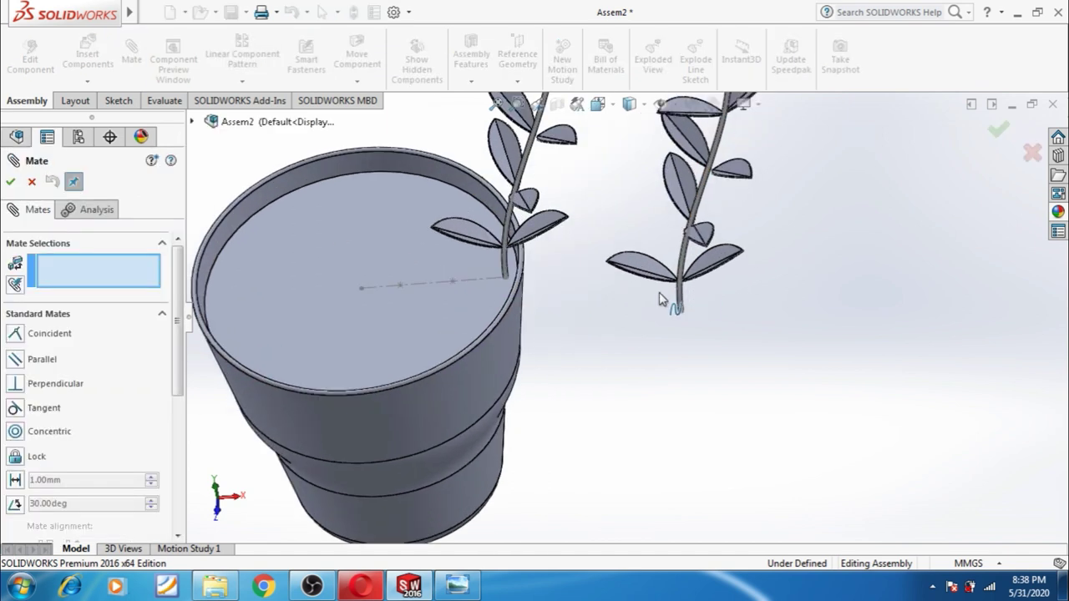
scroll(660, 299, "down", 3)
scroll(685, 334, "down", 1)
left_click(651, 351)
scroll(640, 359, "up", 1)
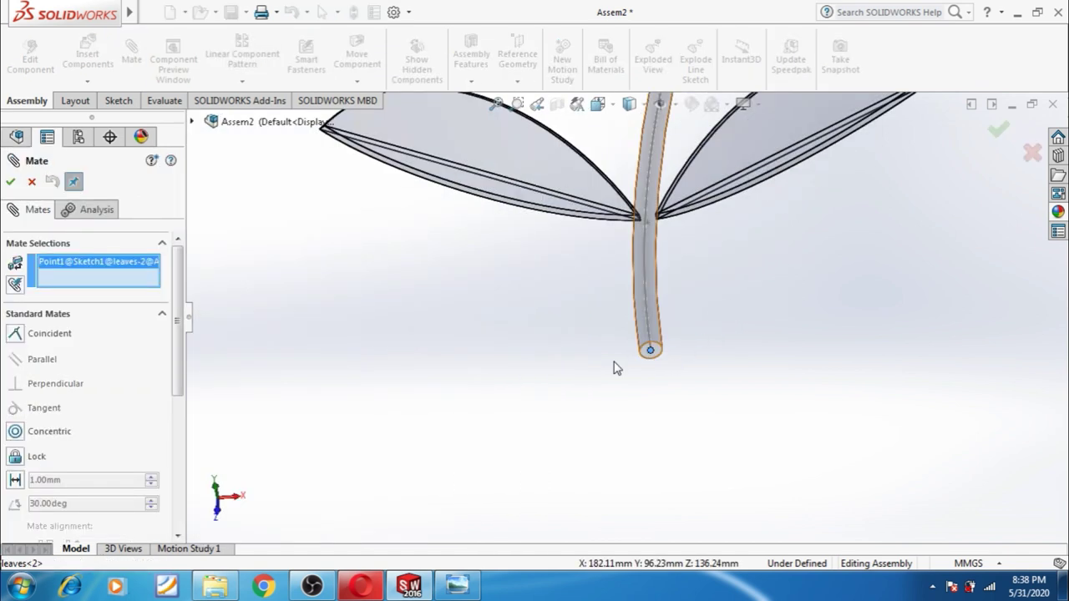
scroll(496, 377, "up", 2)
scroll(467, 359, "up", 2)
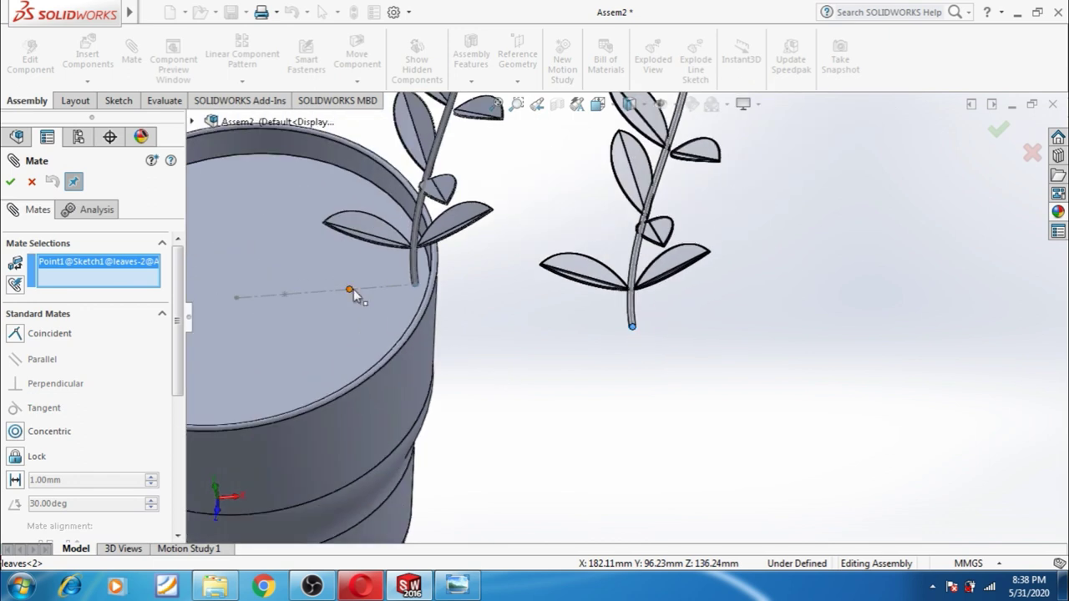
left_click(350, 290)
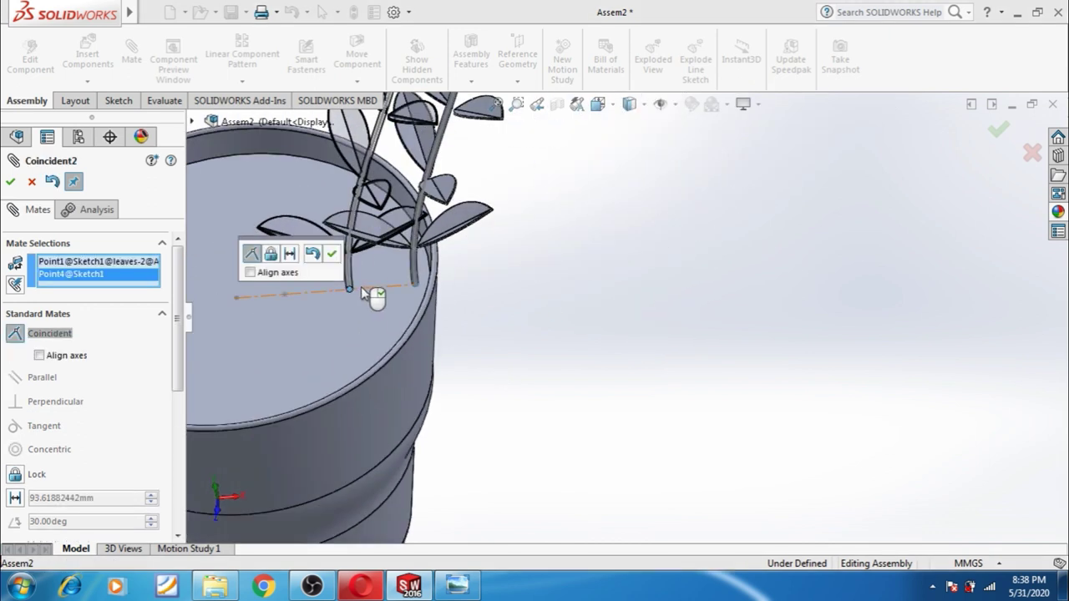
left_click(331, 255)
scroll(559, 276, "up", 3)
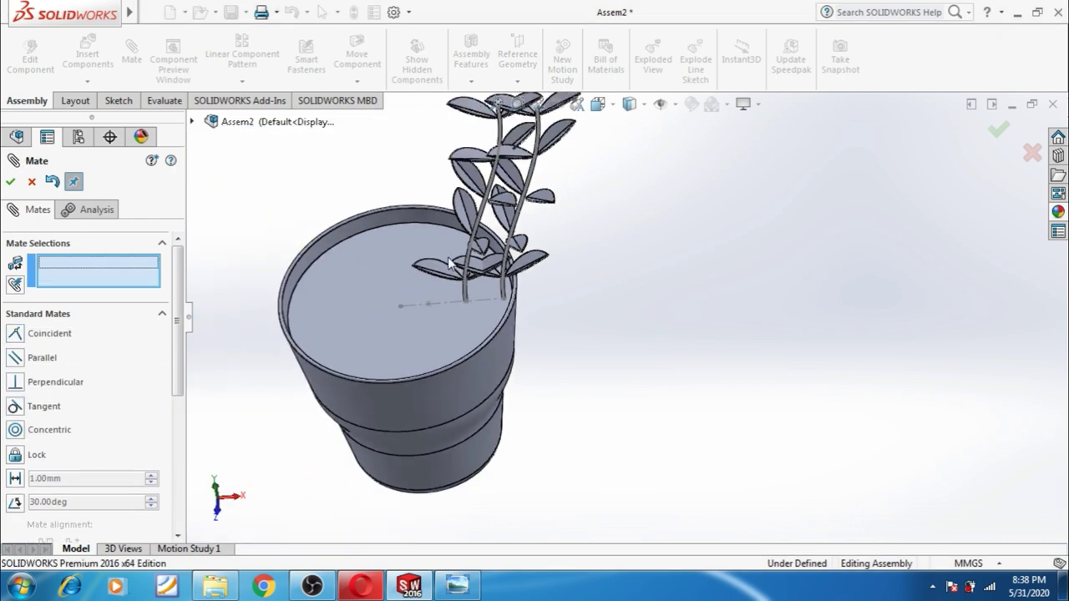
left_click(31, 182)
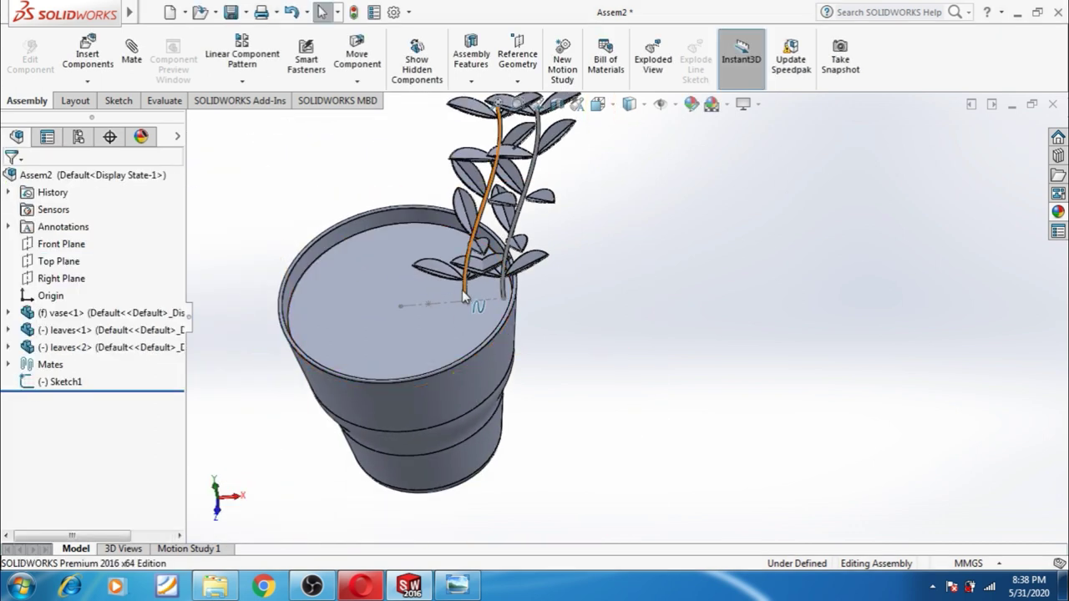
- Rotate the second stem, leaves<2>, to swivel it within the pot
left_click(357, 81)
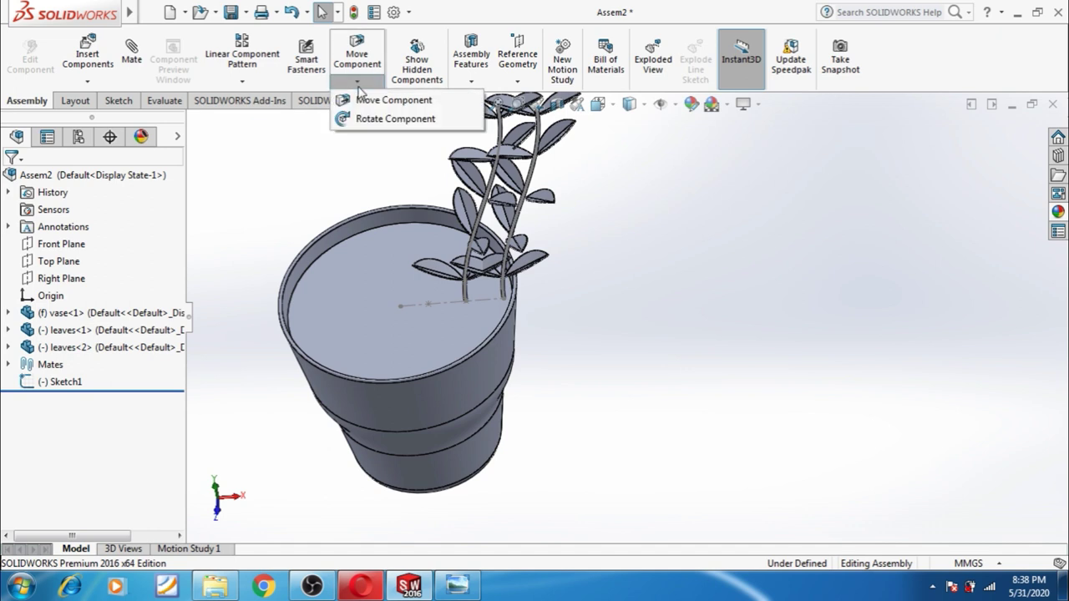
left_click(362, 121)
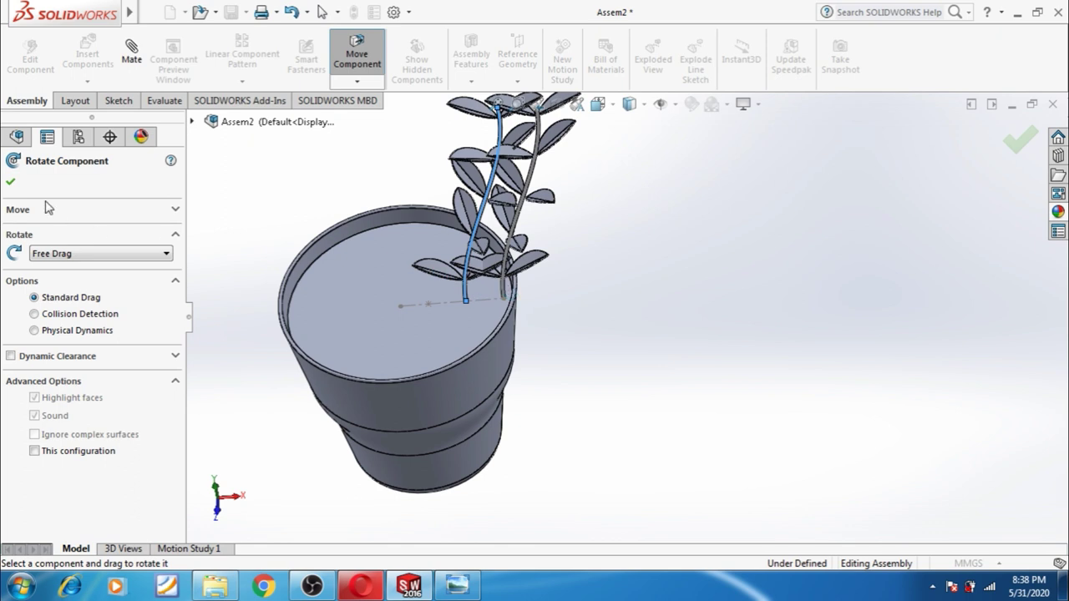
left_click(11, 182)
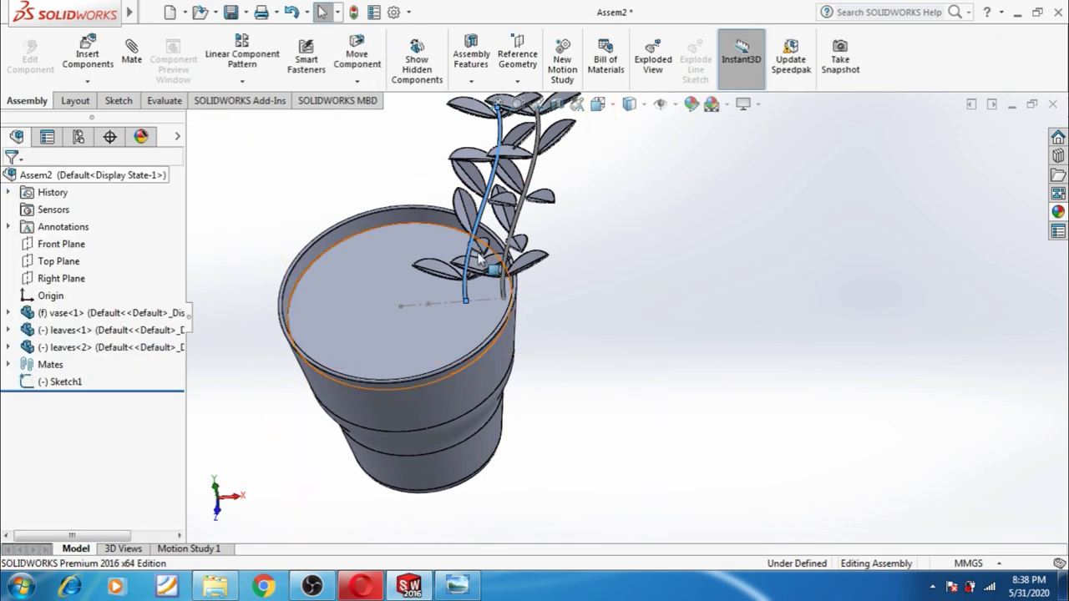
left_click(65, 347)
left_click(357, 81)
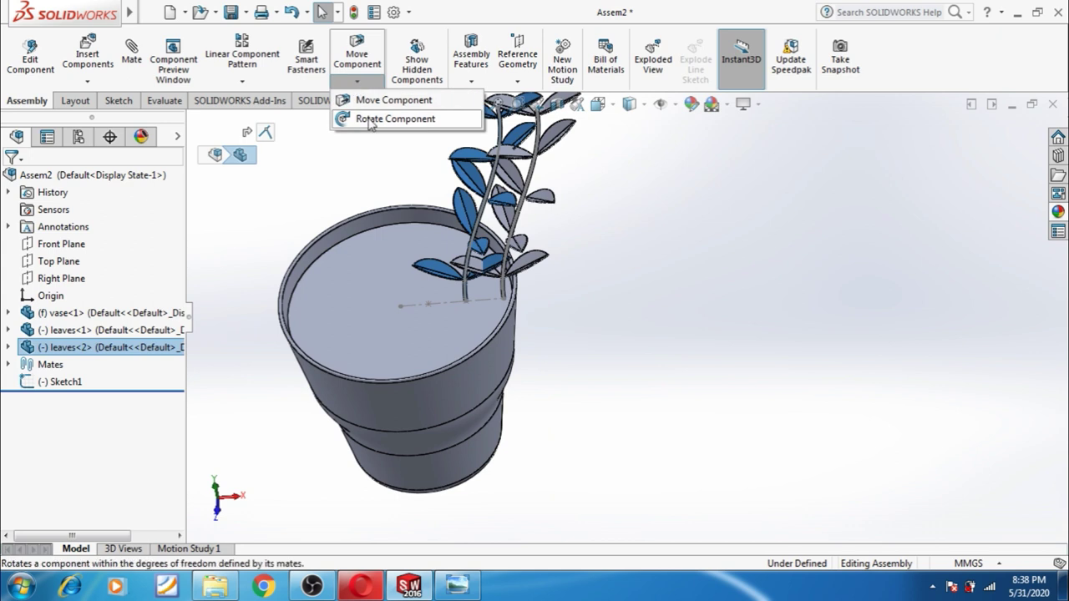
left_click(367, 119)
mouse_move(446, 276)
left_mouse_down()
mouse_move(501, 260)
mouse_move(559, 180)
left_mouse_up()
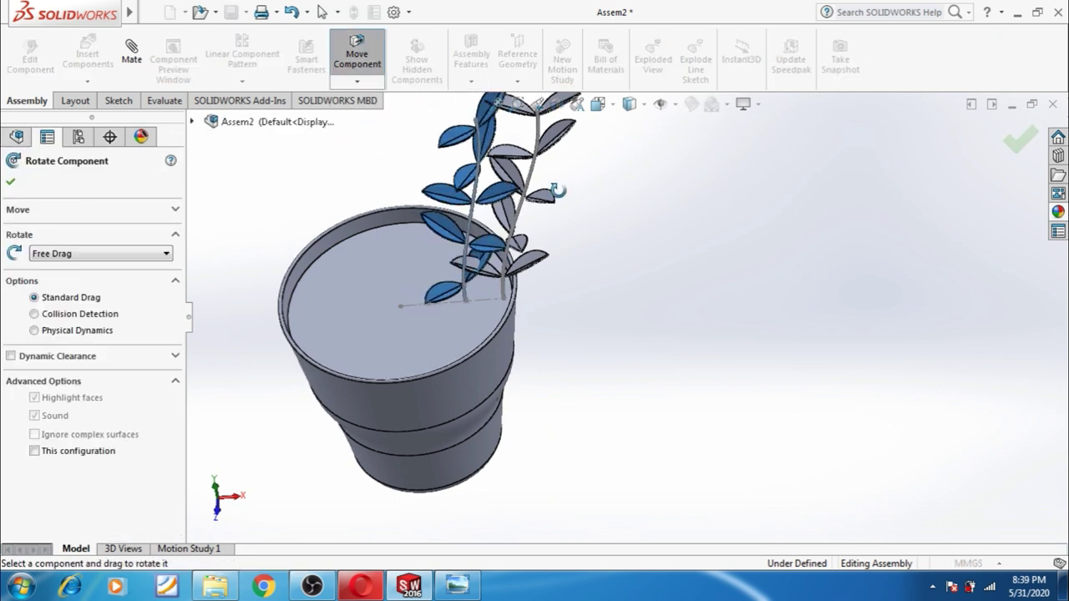
left_click_drag(558, 180, 551, 172)
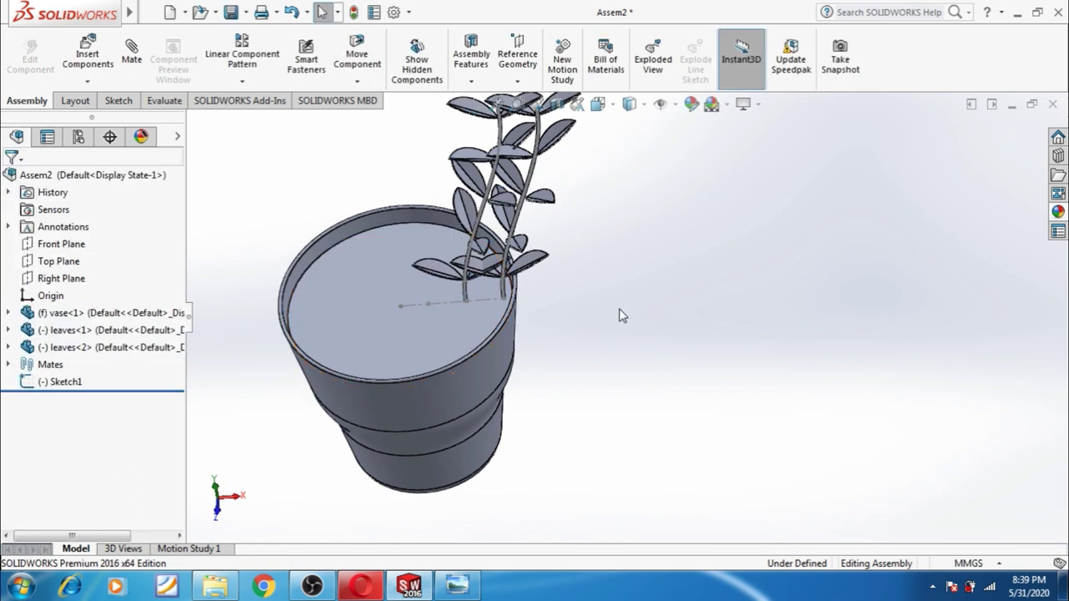
- Swivel the first stem, leaves<1>, about its base so the stems fan apart
left_click(79, 330)
left_click(357, 81)
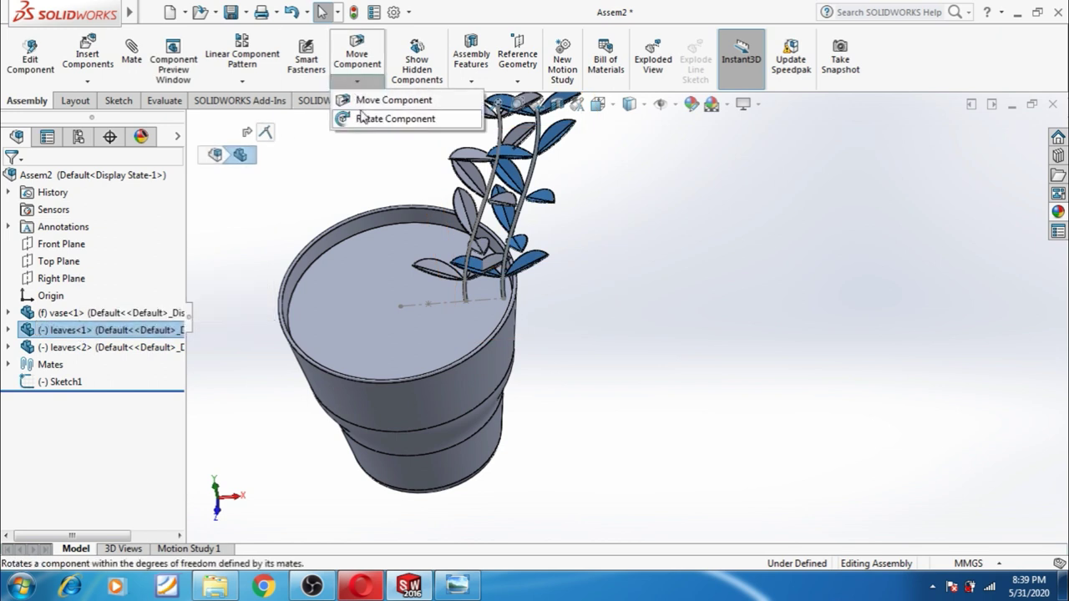
left_click(364, 119)
left_click_drag(550, 142, 614, 178)
left_click(11, 183)
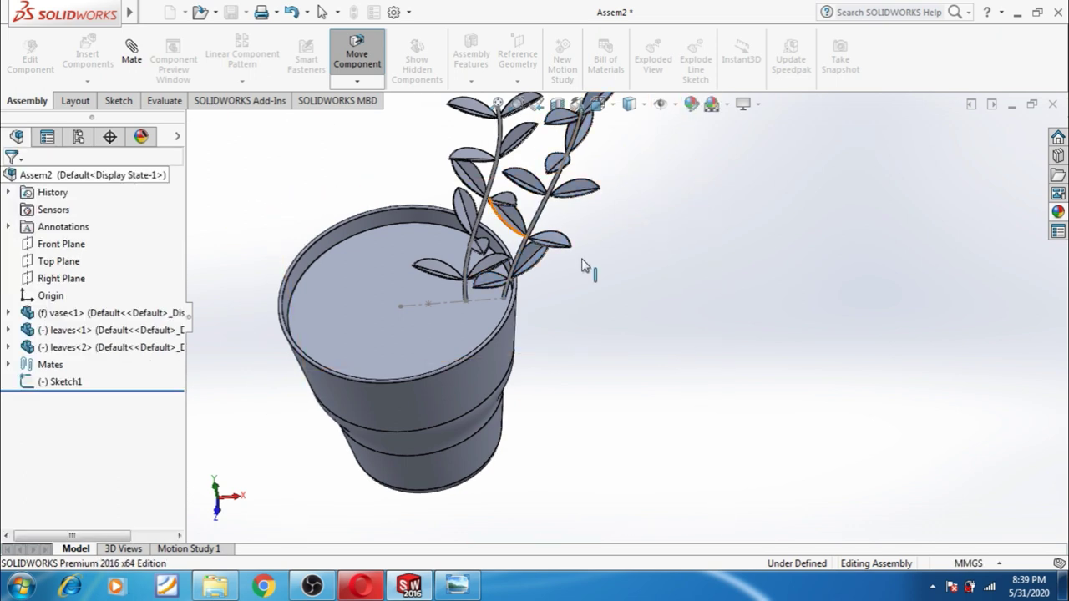
scroll(616, 309, "up", 4)
middle_click_drag(616, 312, 631, 274)
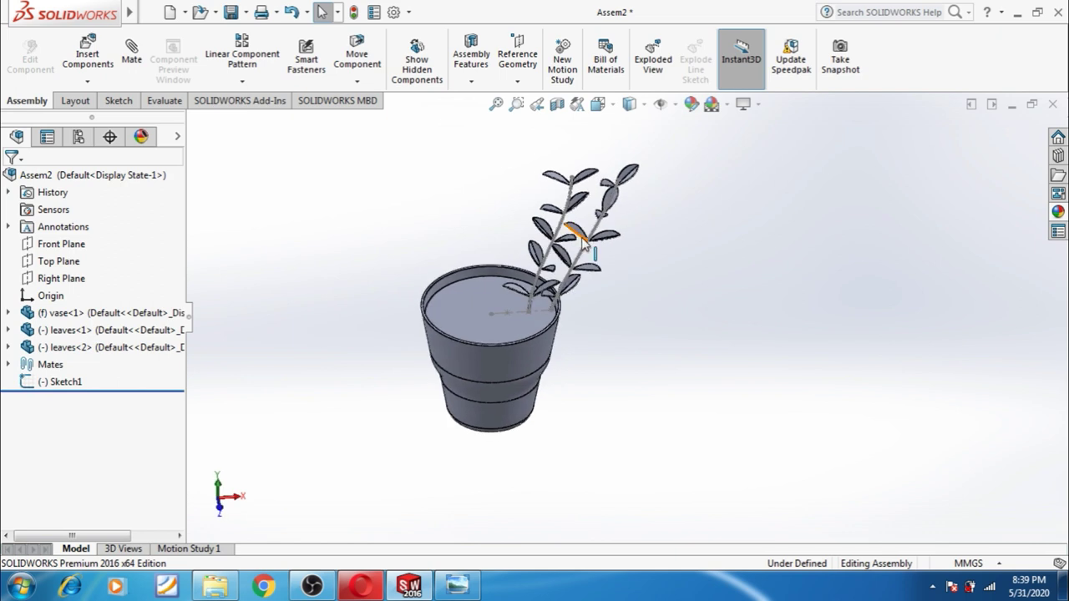
mouse_move(568, 225)
left_mouse_down()
mouse_move(702, 240)
mouse_move(707, 293)
left_mouse_up()
- Apply the Plain White background scene
left_click(67, 349)
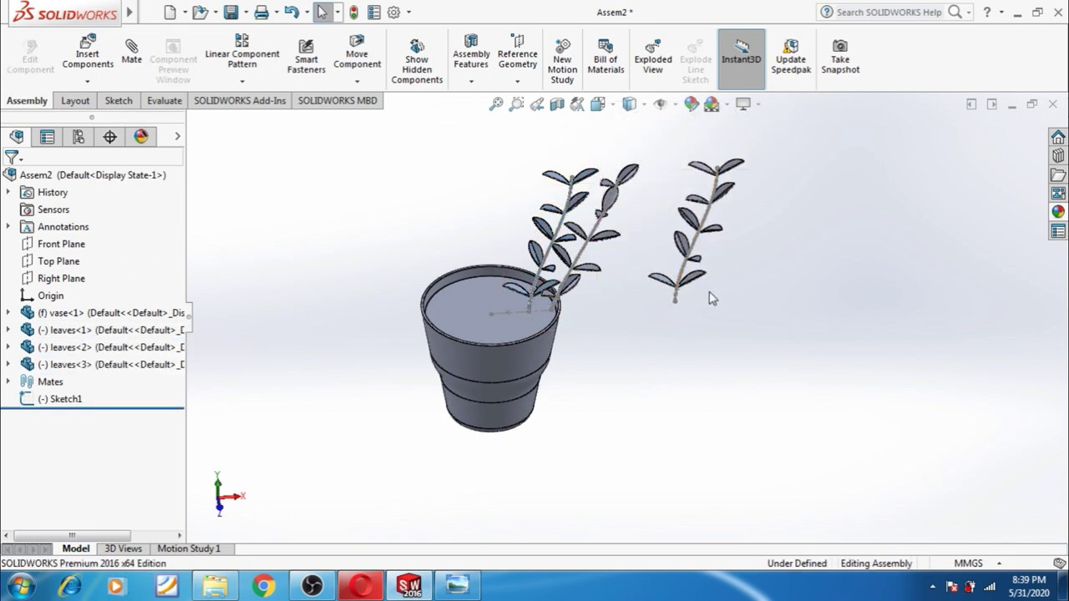
scroll(681, 284, "down", 2)
scroll(544, 239, "down", 2)
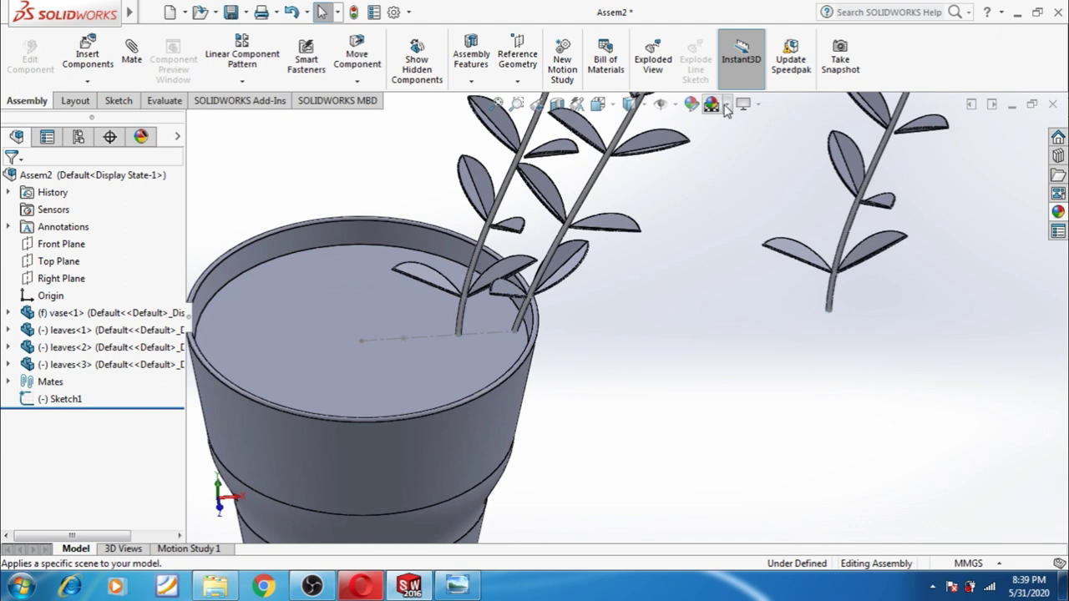
left_click(727, 103)
left_click(735, 145)
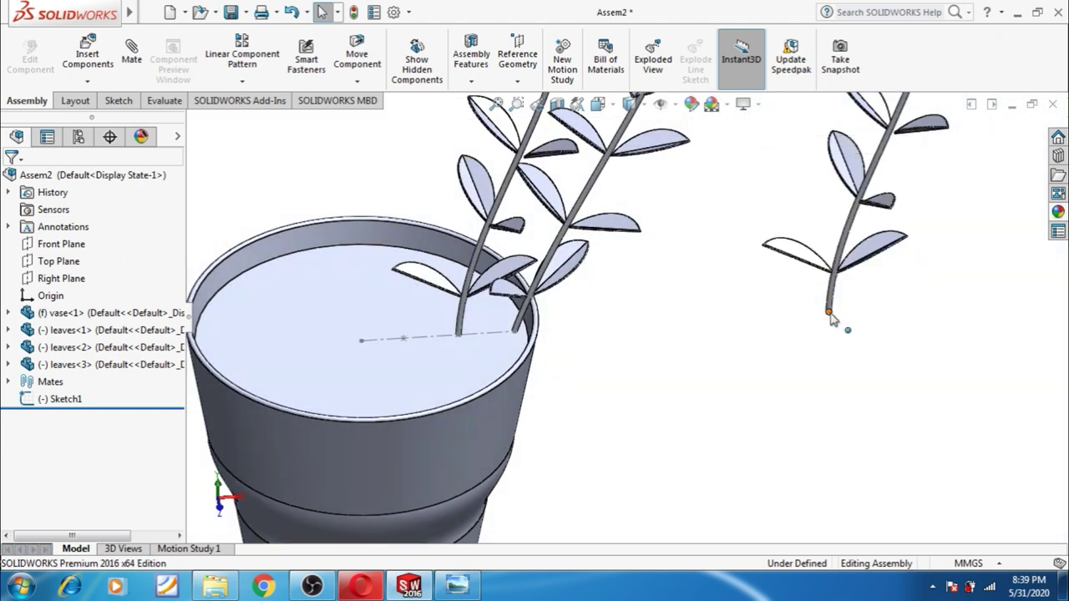
- Mate the bottom end of leaves<3> coincident to Point5 on the soil sketch
scroll(815, 320, "down", 2)
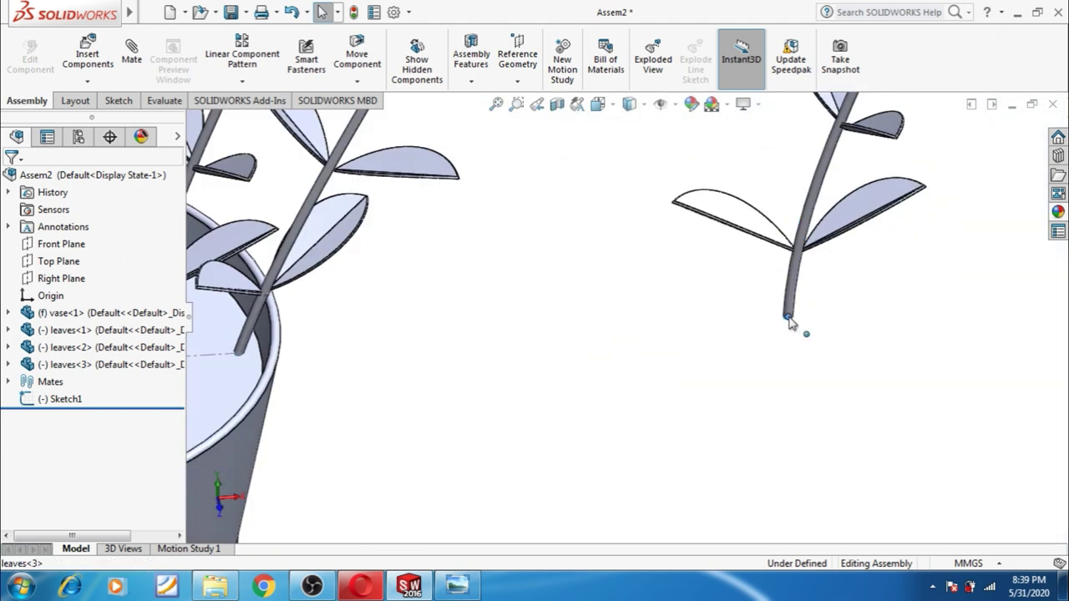
left_click(790, 320)
scroll(710, 344, "up", 2)
scroll(640, 329, "up", 2)
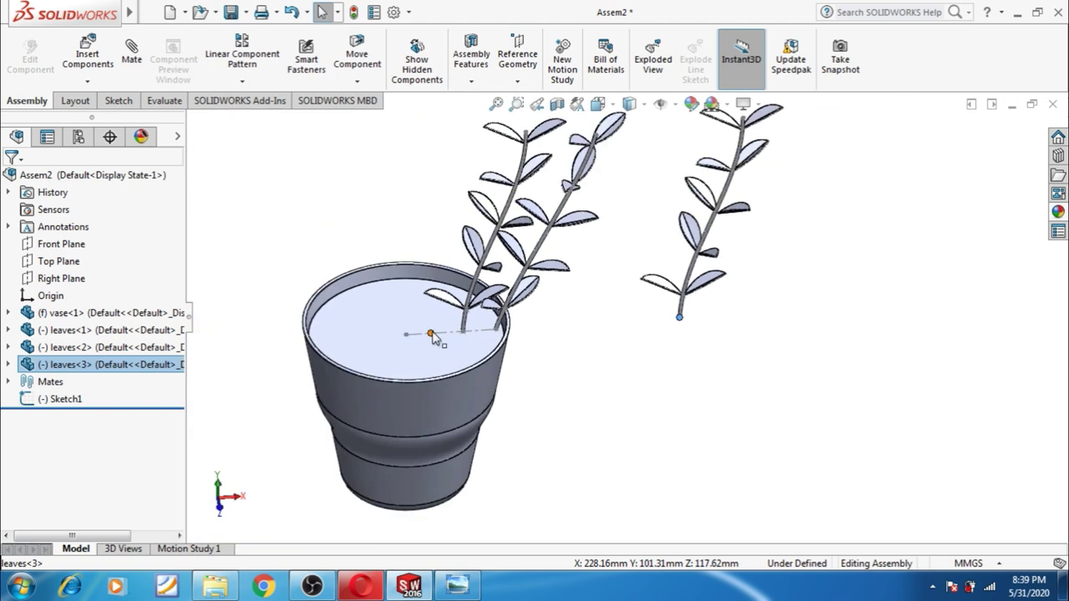
left_click(430, 333)
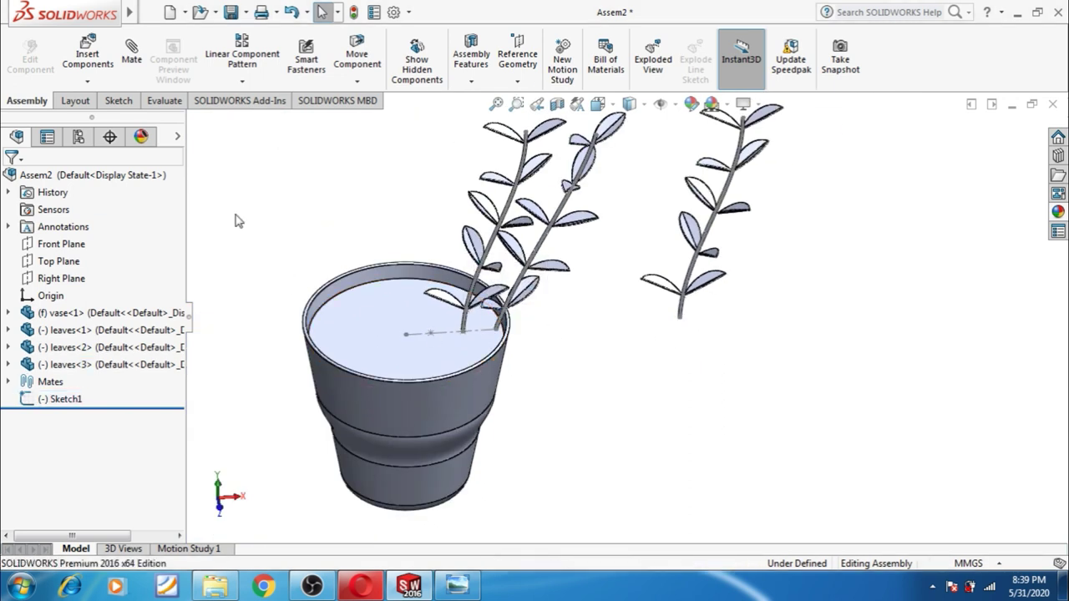
left_click(131, 50)
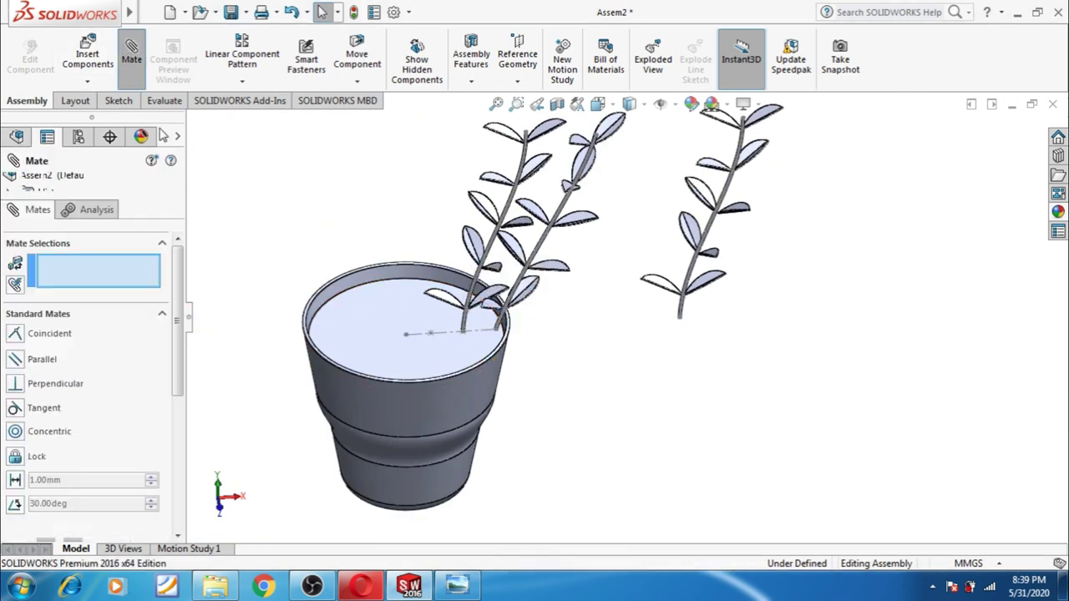
left_click(430, 334)
scroll(695, 331, "down", 3)
scroll(665, 318, "down", 2)
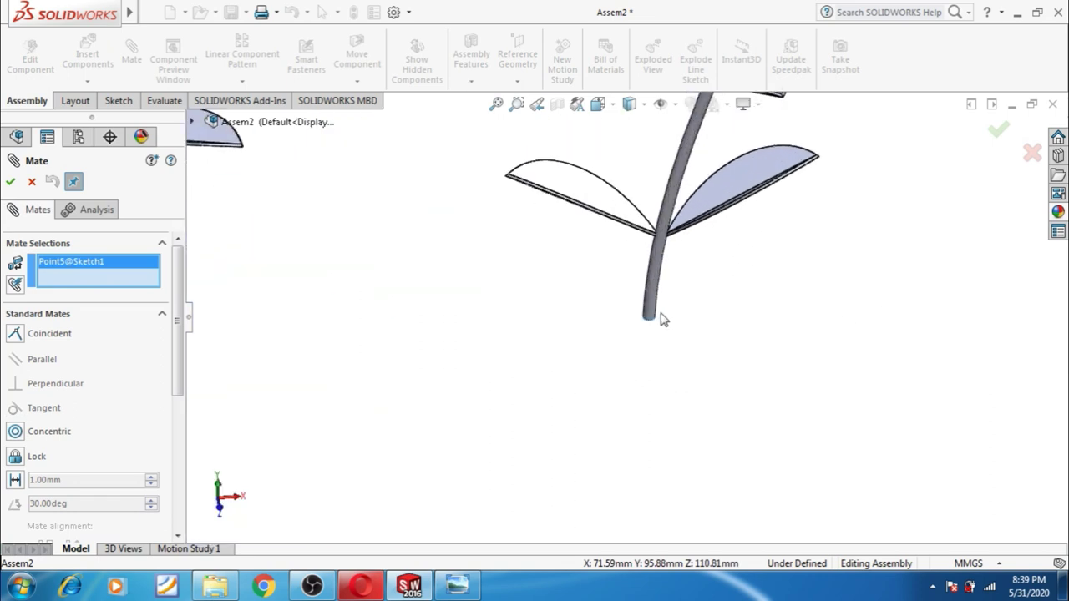
scroll(644, 328, "down", 1)
left_click(639, 322)
scroll(566, 345, "up", 2)
scroll(508, 338, "up", 3)
scroll(508, 338, "up", 1)
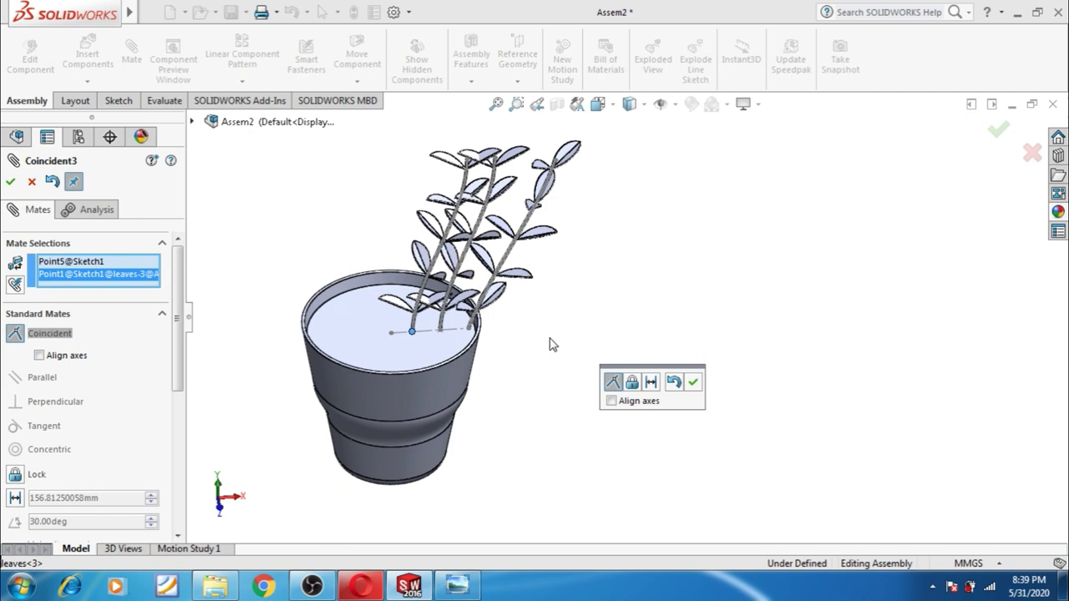
left_click(692, 384)
left_click(31, 182)
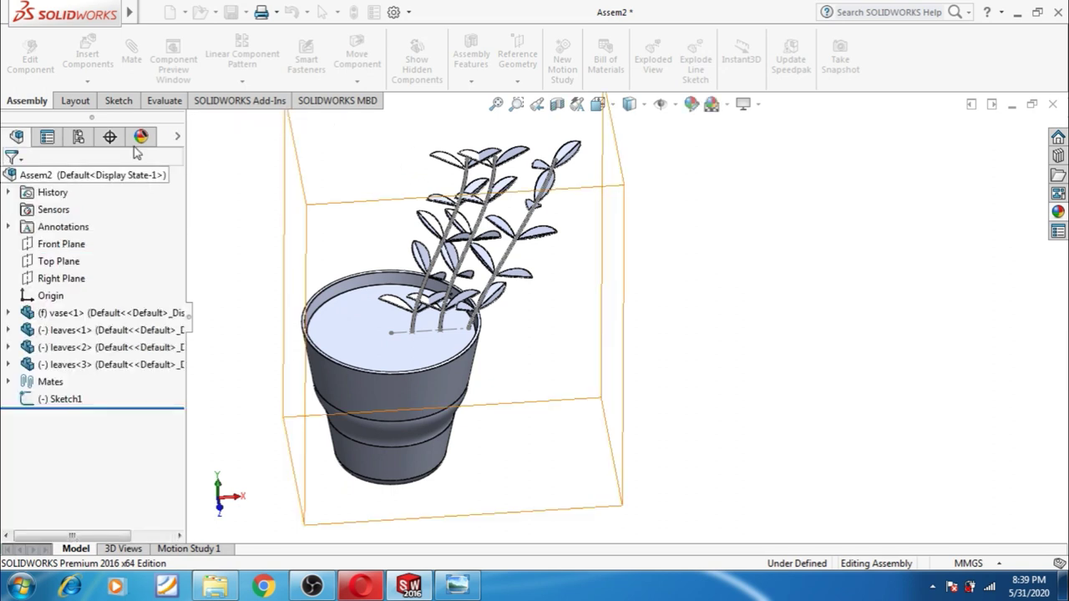
- Rotate leaves<3> about its base so it leans left, away from the other stems
left_click(38, 365)
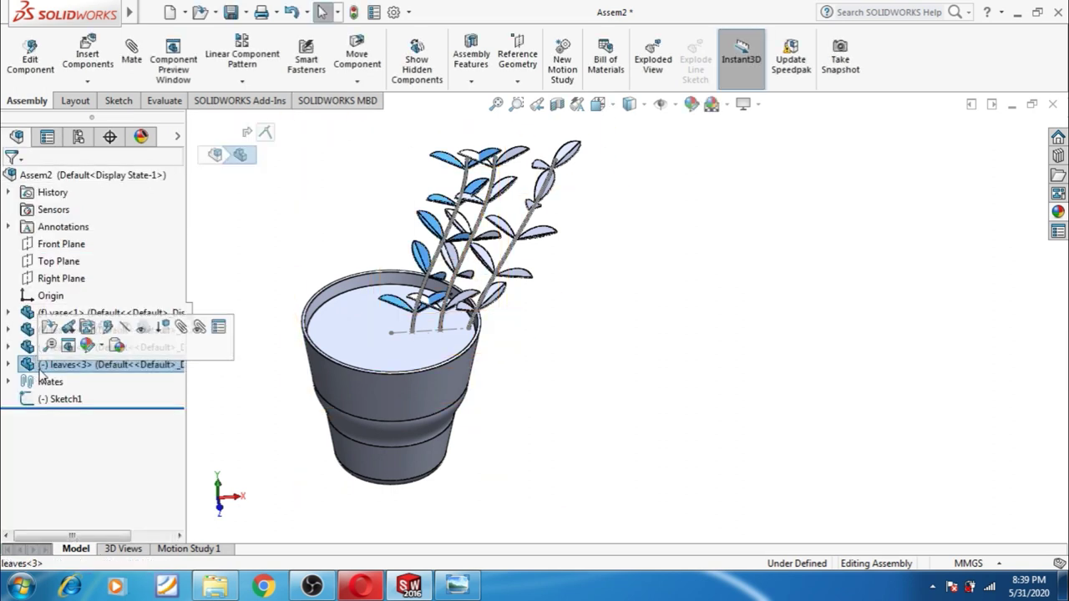
left_click(357, 81)
left_click(366, 121)
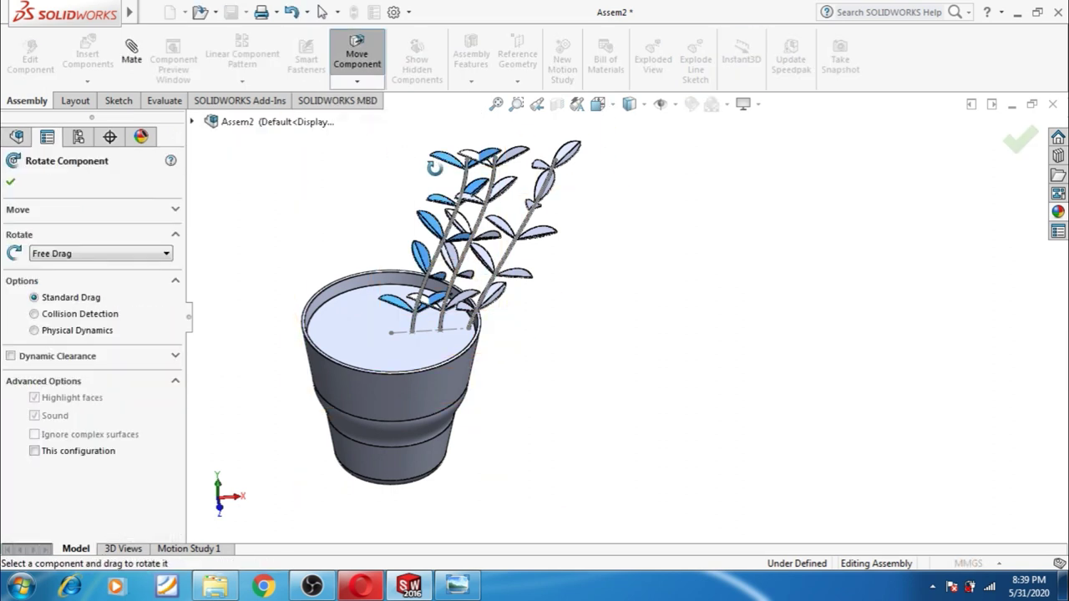
left_click_drag(463, 165, 408, 137)
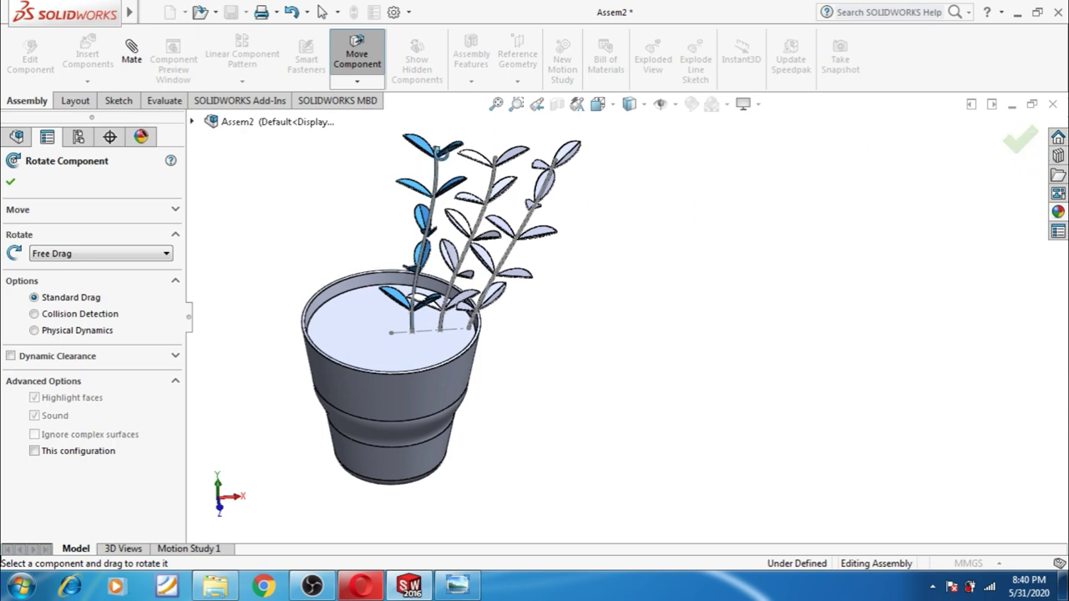
left_click_drag(443, 150, 436, 143)
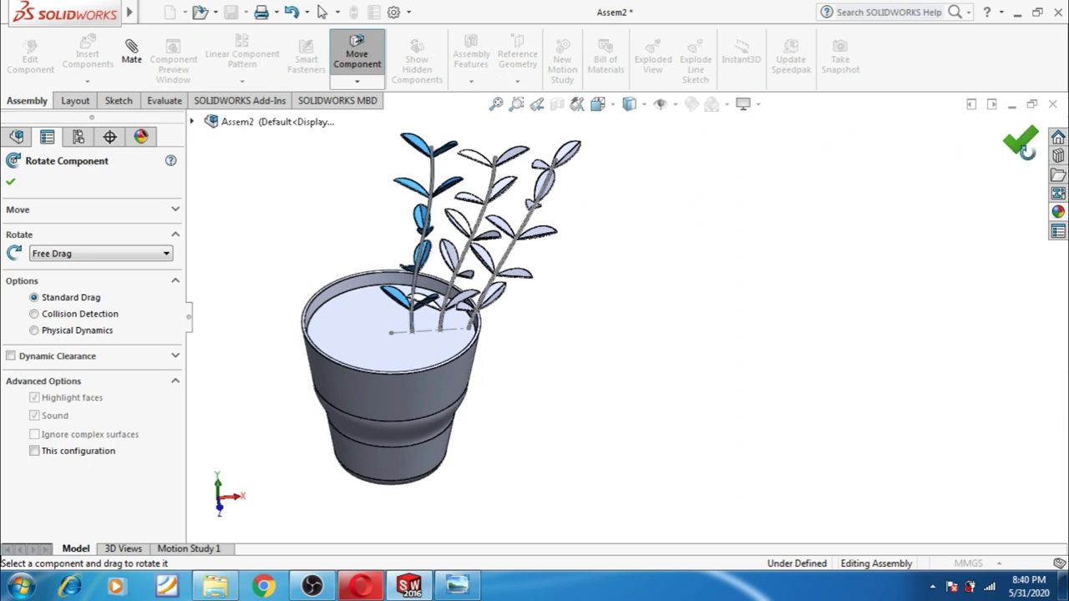
left_click(1019, 139)
- Paste a copy of the third stem, then undo the paste
scroll(520, 294, "up", 2)
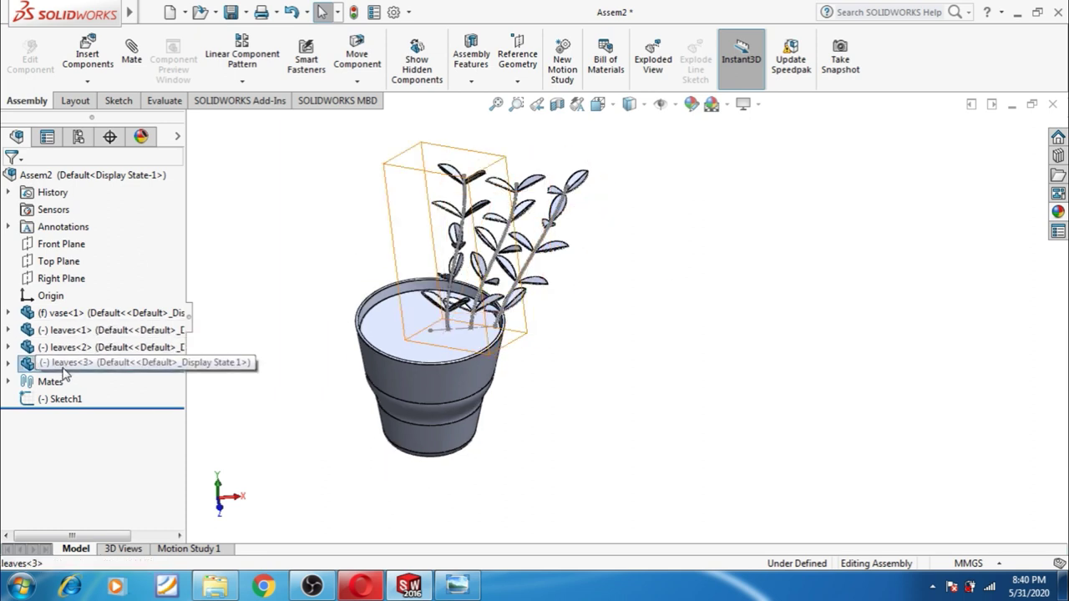
left_click(92, 364)
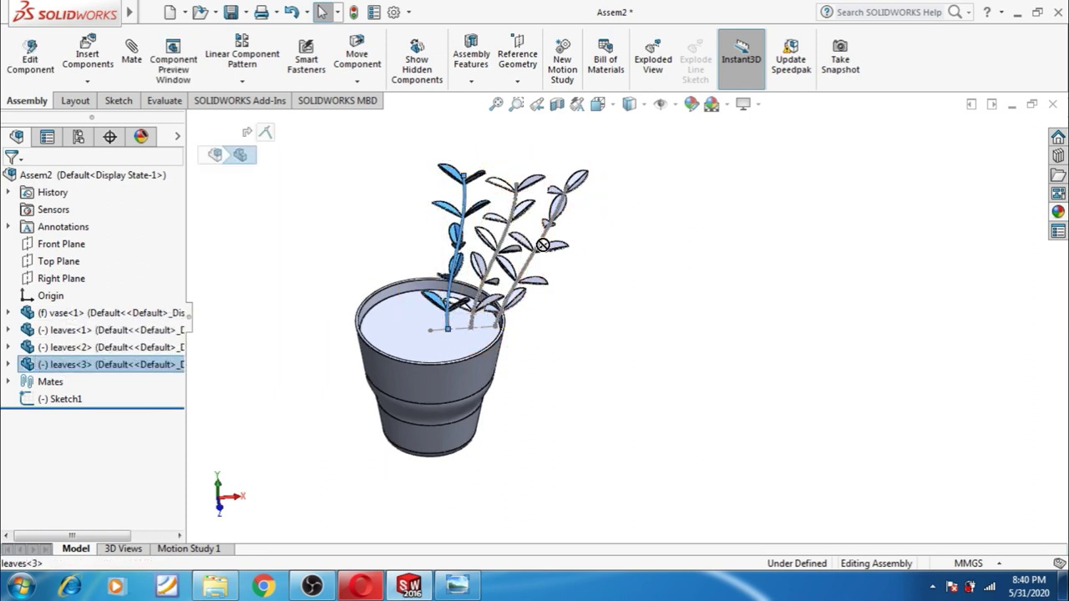
key("ctrl+v")
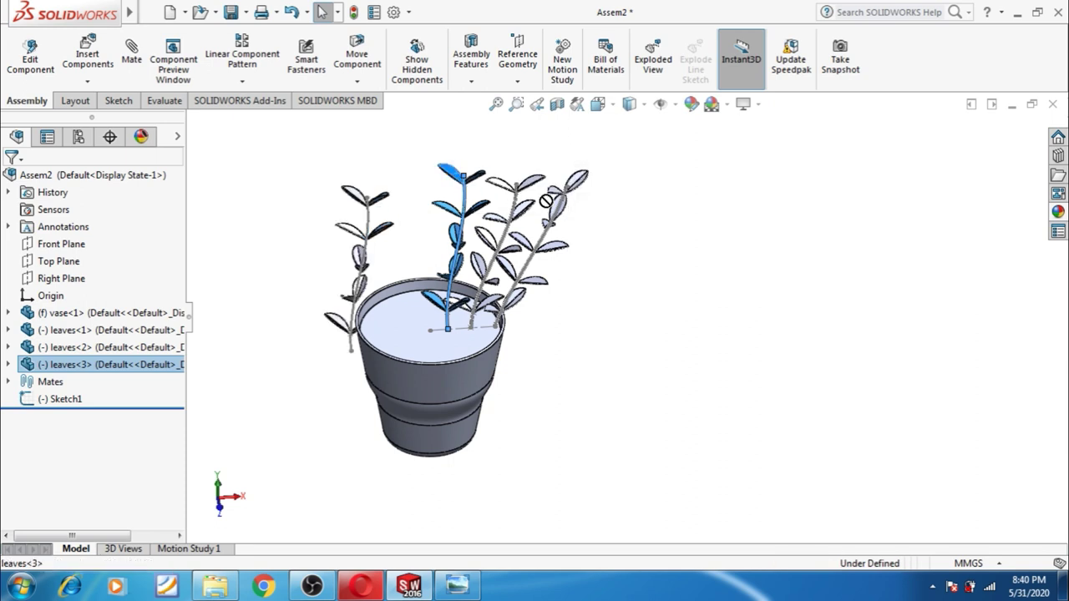
key("ctrl+z")
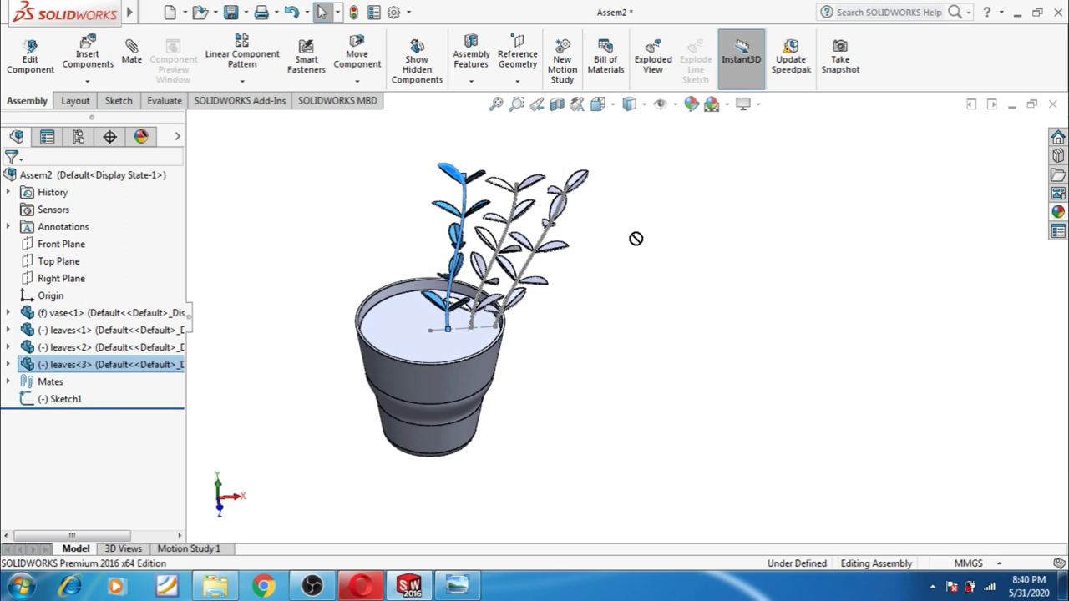
- Copy leaves<3> to create leaves<4>, placed right of the pot
left_click(105, 364)
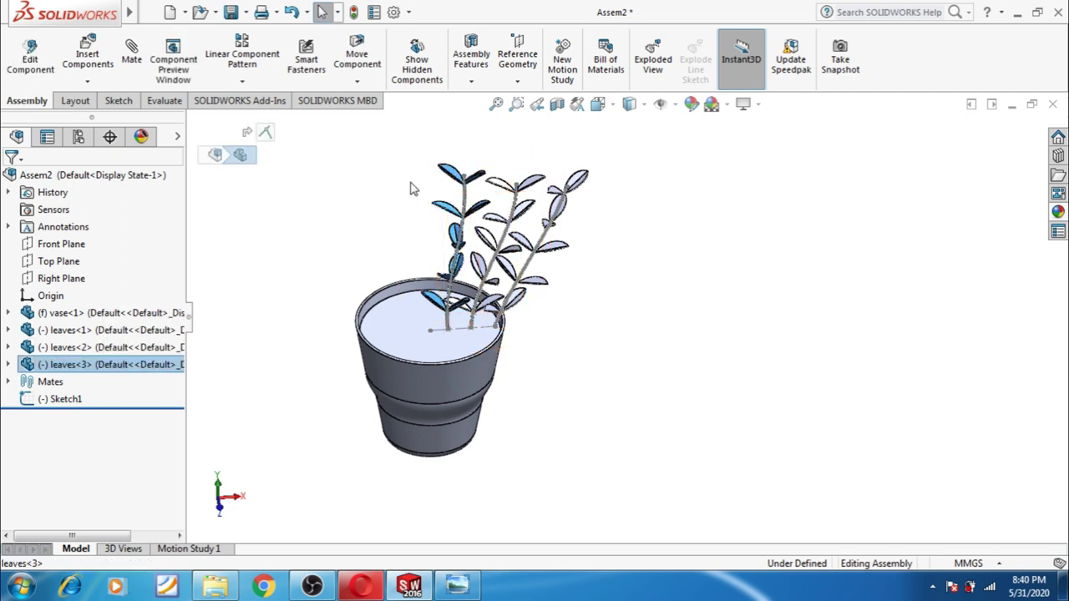
left_click_drag(458, 176, 629, 266)
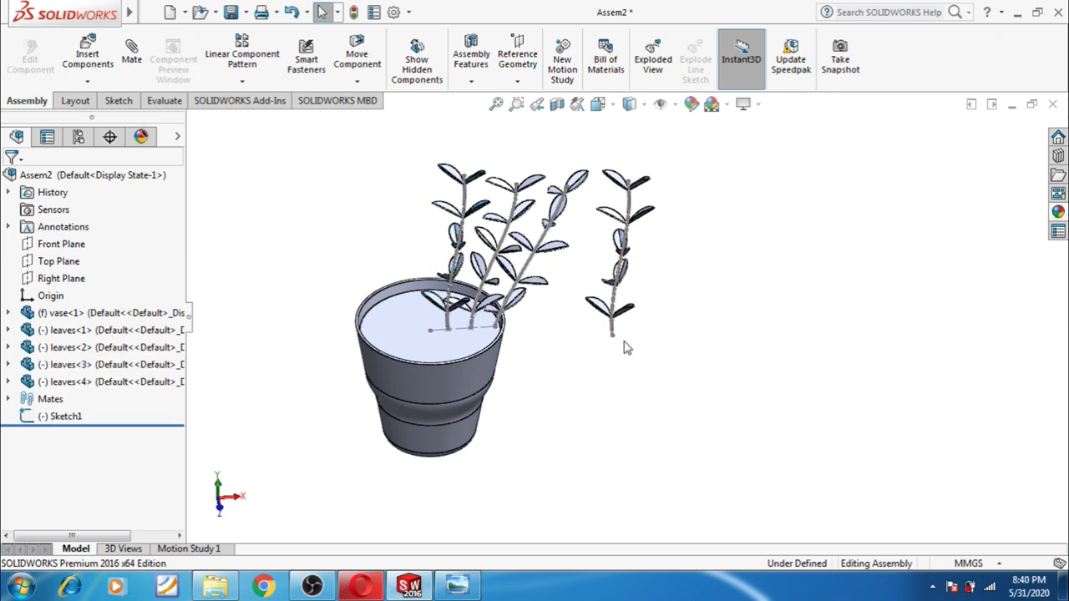
scroll(627, 347, "down", 3)
scroll(306, 313, "up", 3)
scroll(608, 337, "down", 3)
scroll(635, 330, "down", 3)
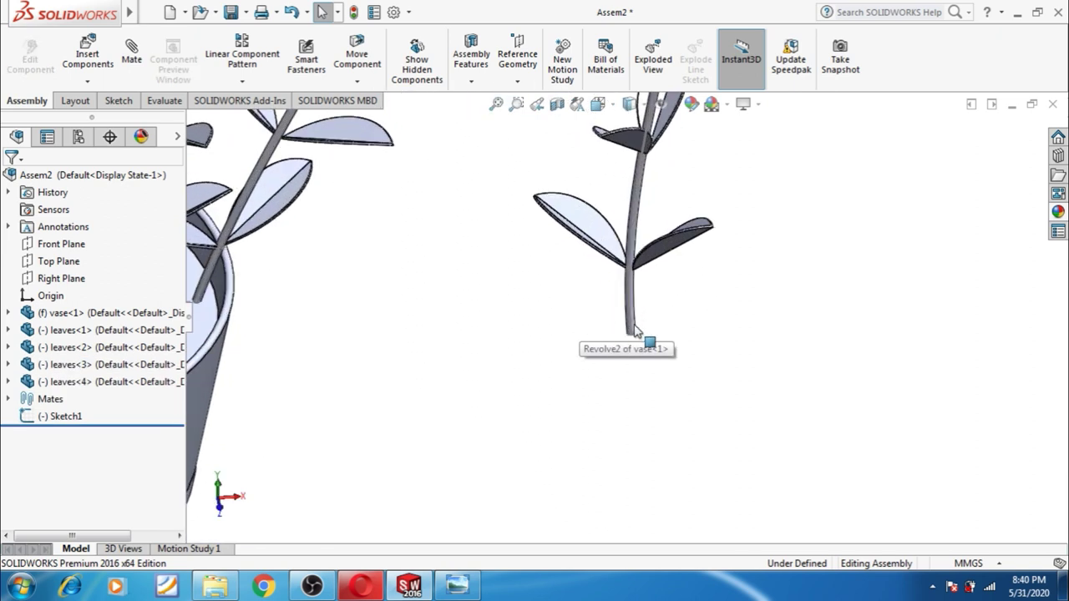
scroll(635, 330, "down", 1)
- Mate the bottom end of leaves<4> coincident to Point1 on the soil sketch and expand the Mates list
left_click(131, 52)
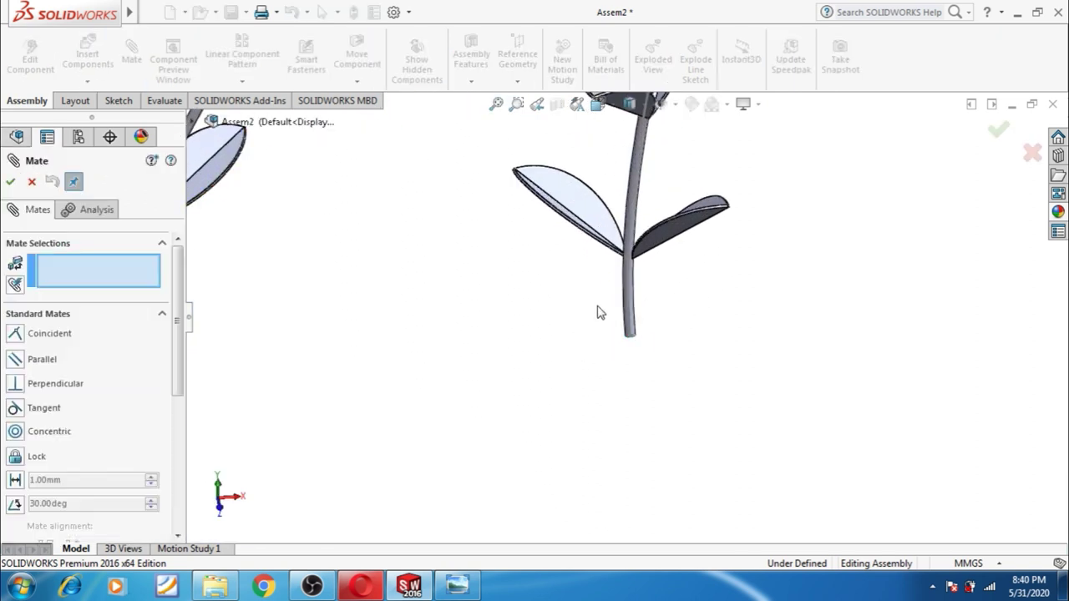
left_click(630, 336)
scroll(546, 356, "up", 3)
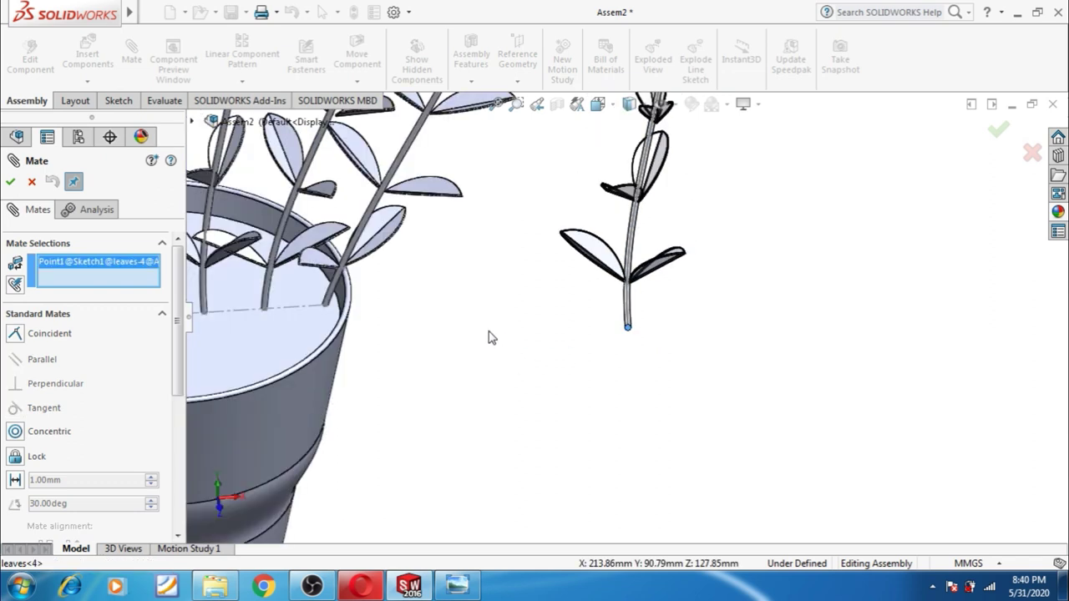
scroll(489, 337, "up", 3)
scroll(396, 326, "up", 2)
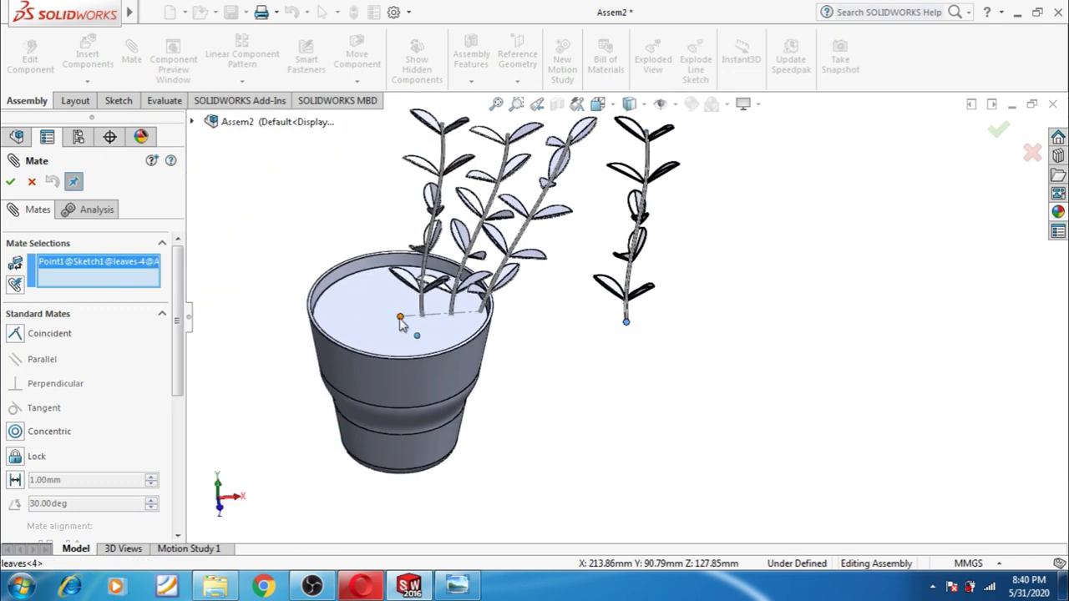
left_click(400, 319)
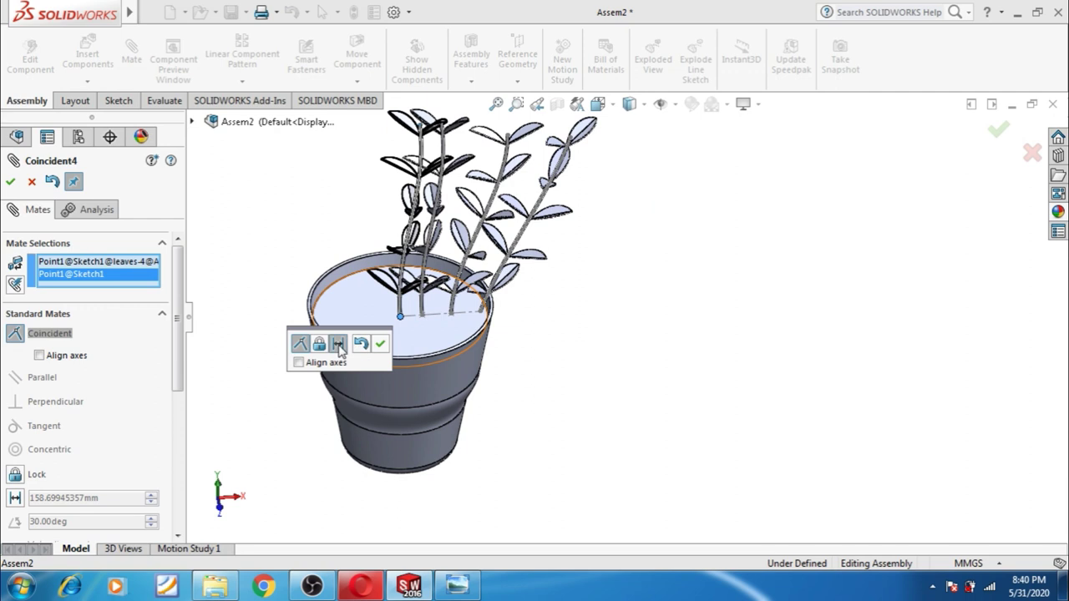
left_click(338, 345)
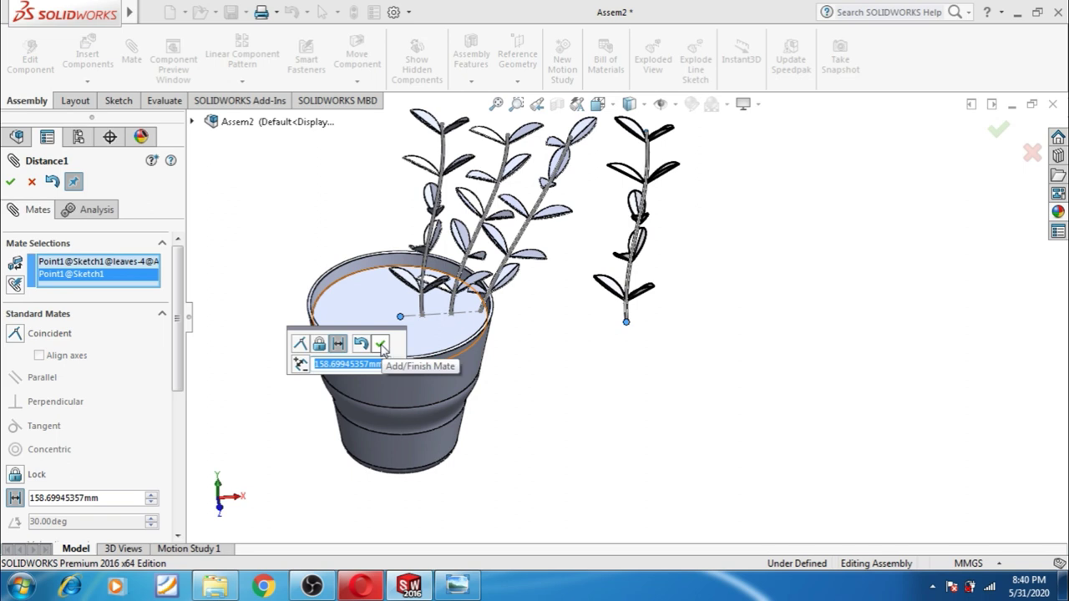
left_click(301, 344)
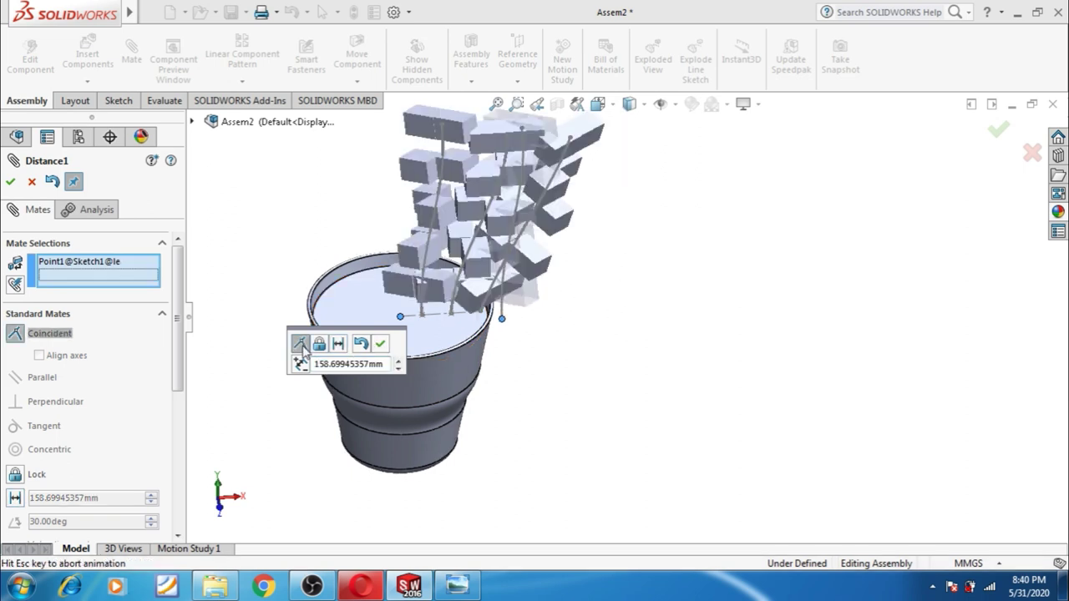
left_click(380, 345)
left_click(32, 183)
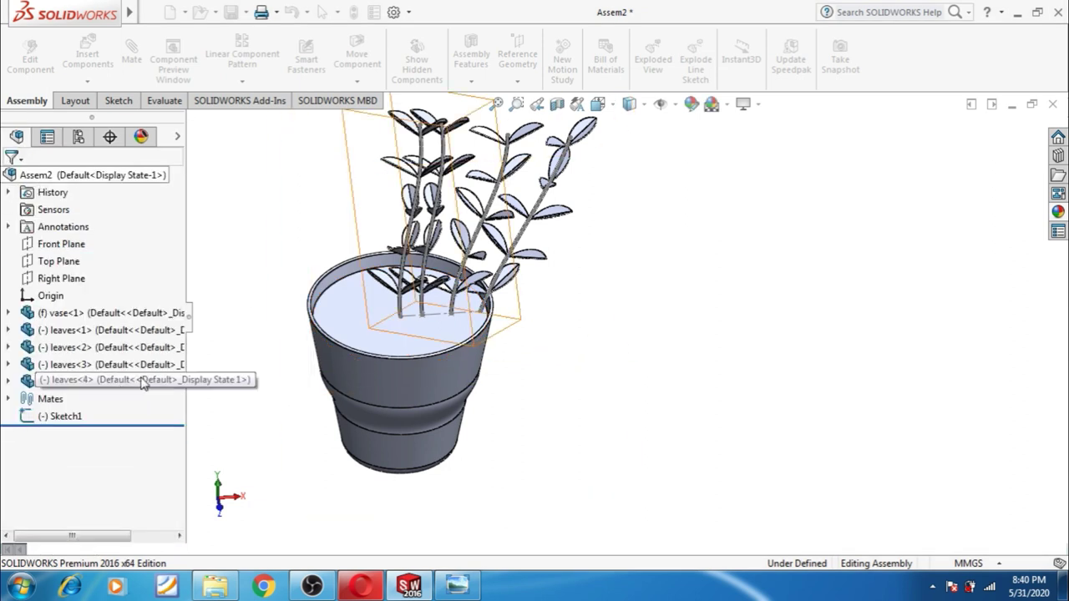
left_click(10, 401)
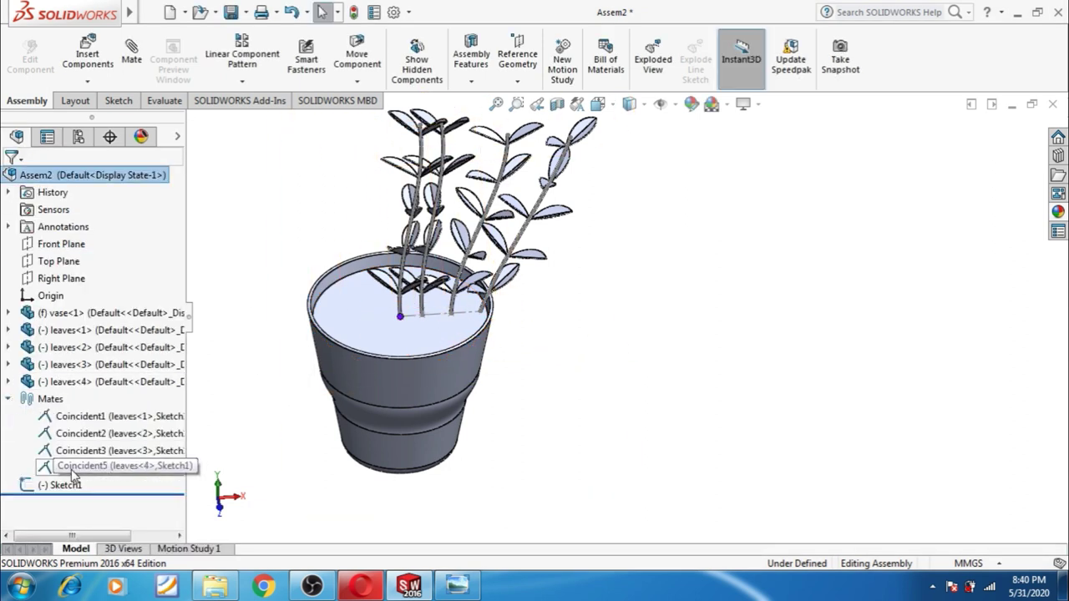
- Suppress the Coincident5 mate so the leftmost stem, leaves<4>, can be repositioned
left_click(83, 467)
left_click(84, 443)
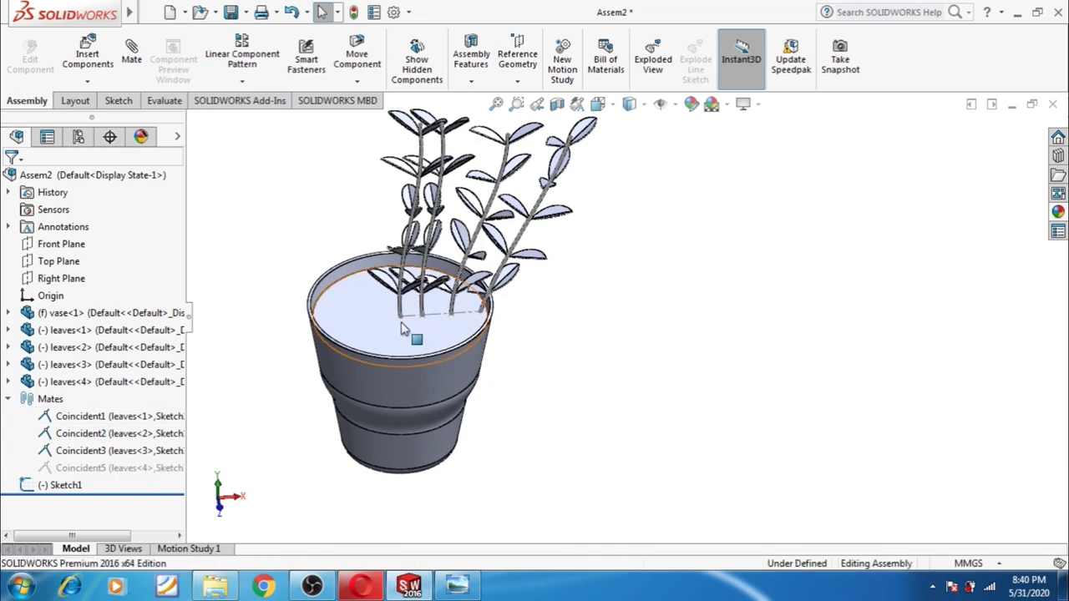
left_click(403, 253)
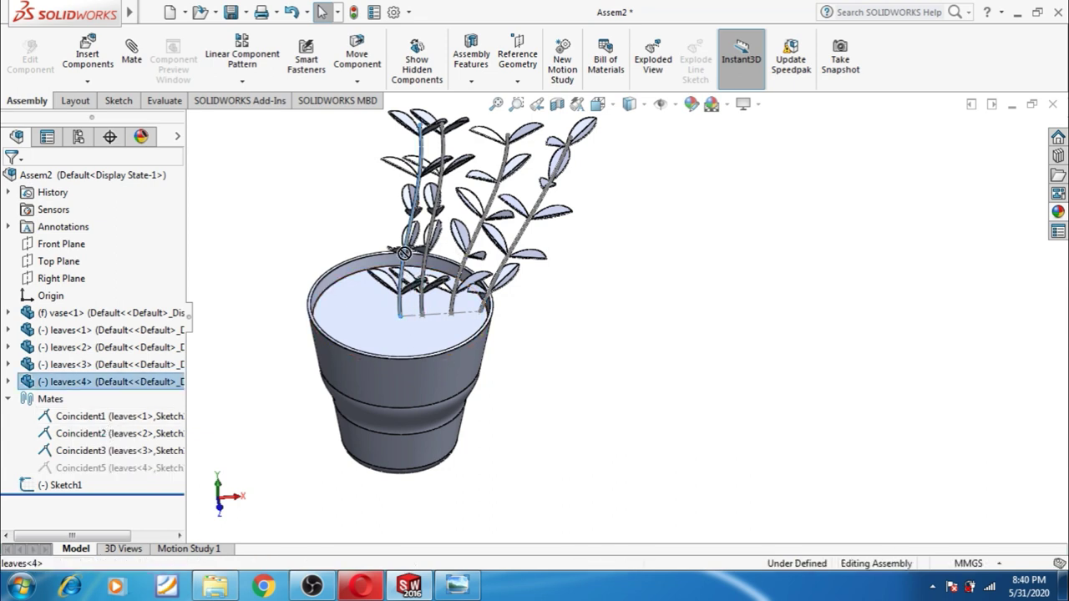
left_click(354, 245)
scroll(436, 306, "down", 3)
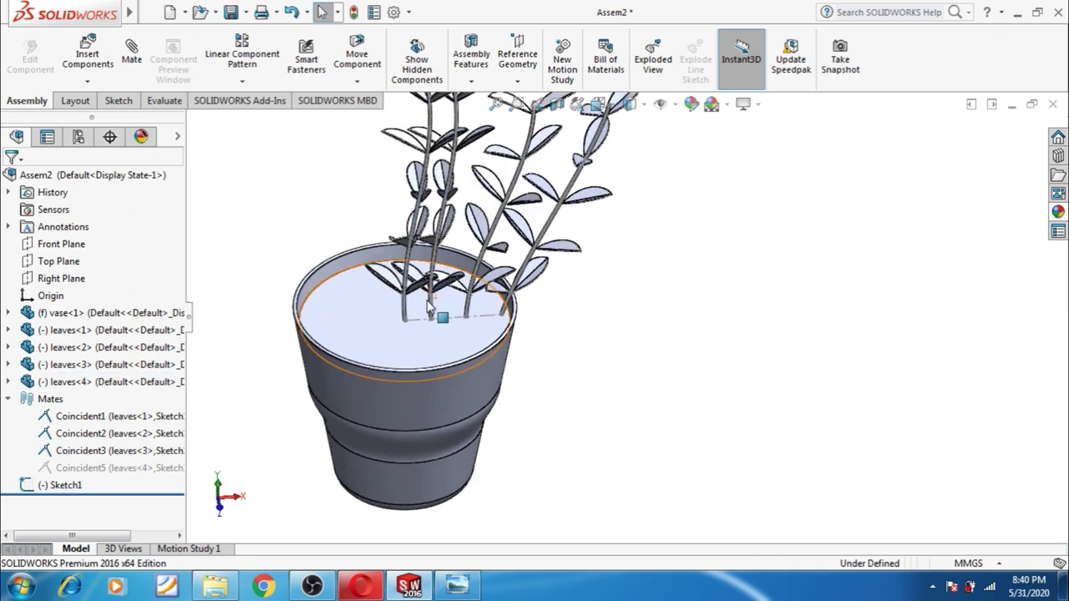
left_click(410, 322)
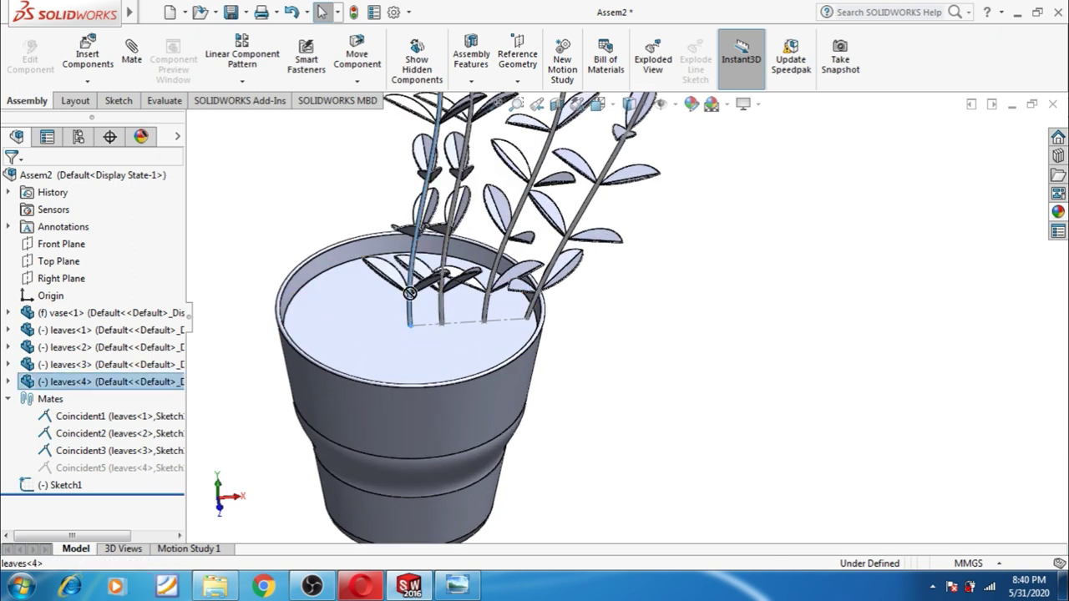
left_click_drag(416, 253, 260, 270)
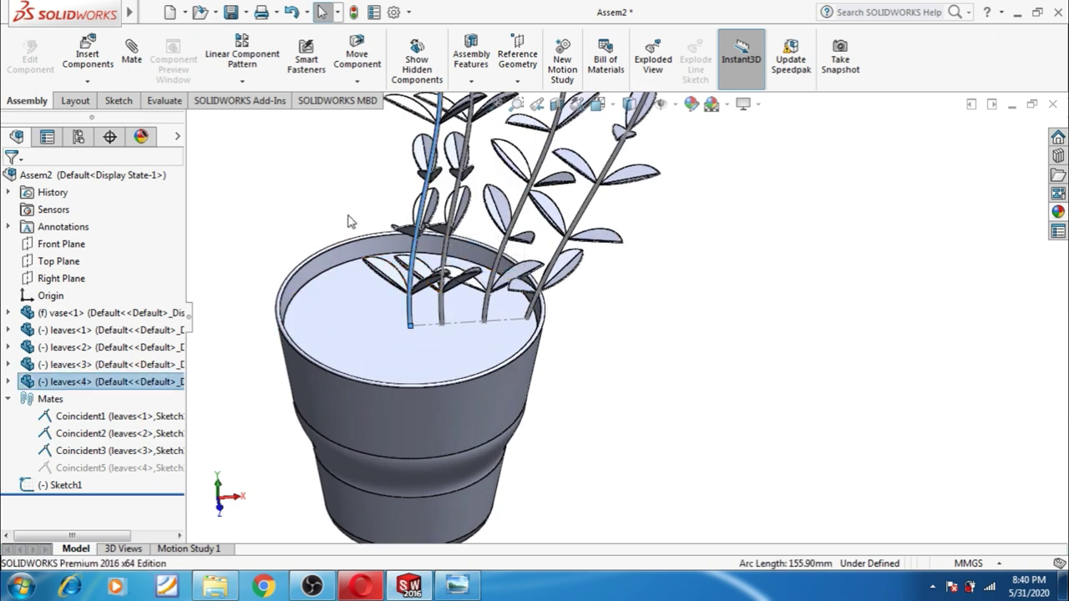
- Free-drag leaves<4> upward in the pot with Move Component until it fans out
left_click(373, 80)
left_click(381, 95)
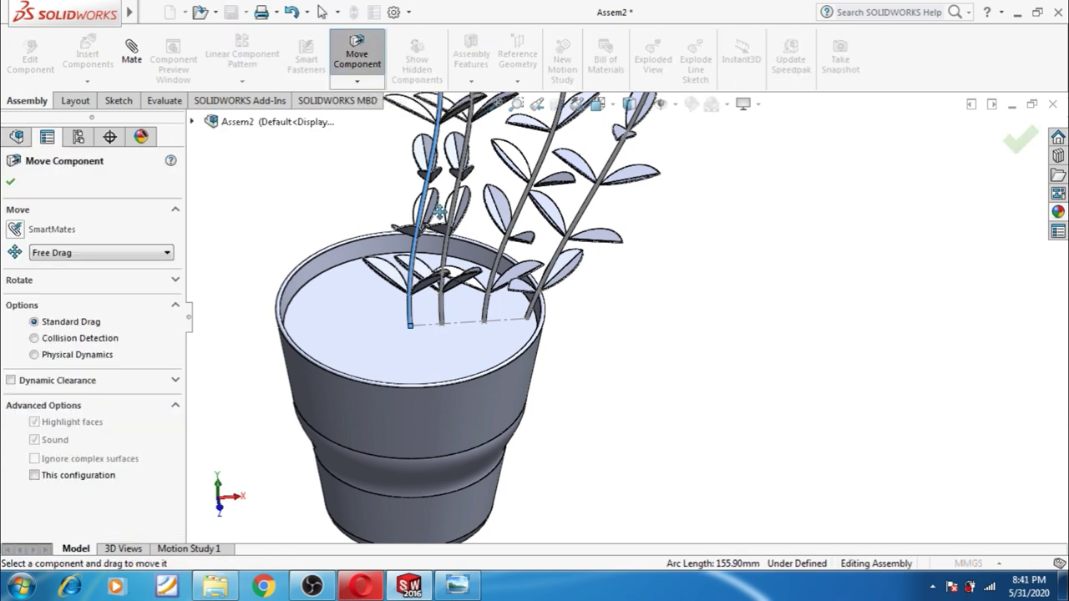
key("z")
left_click_drag(497, 157, 470, 155)
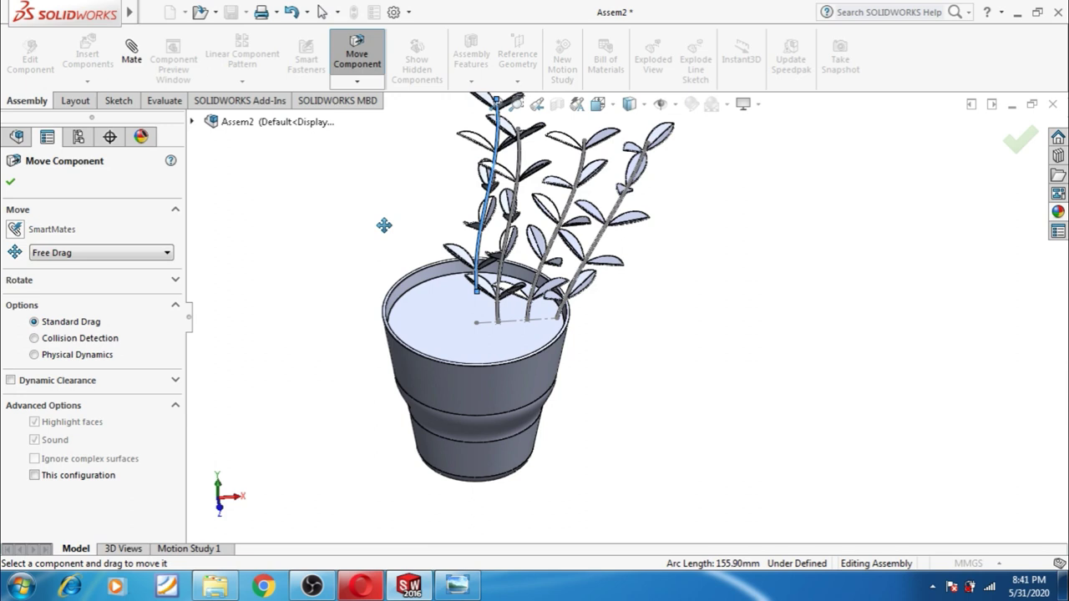
key("z")
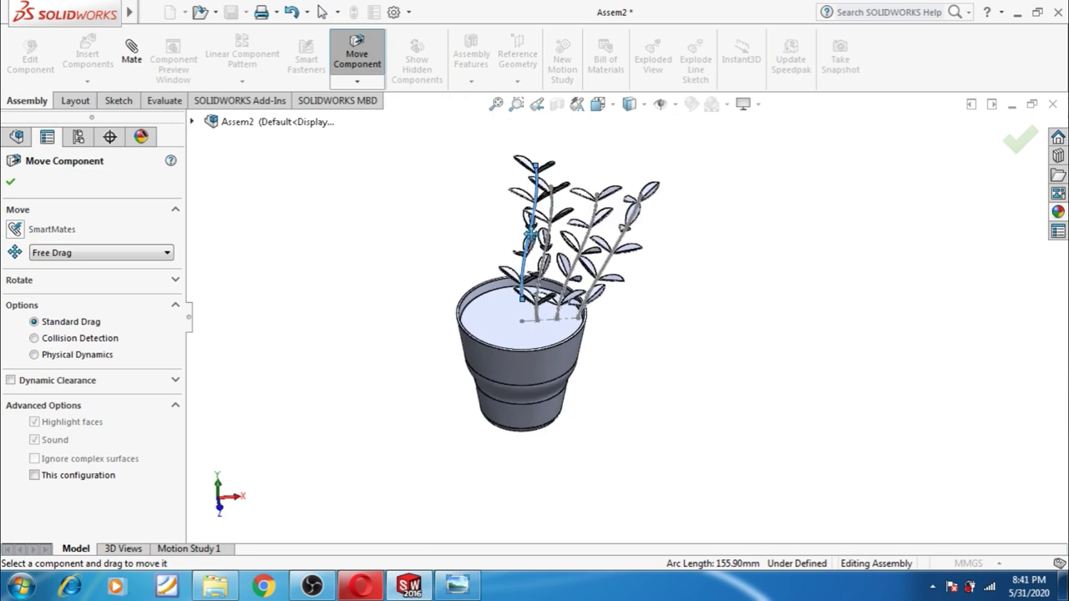
left_click_drag(528, 237, 532, 229)
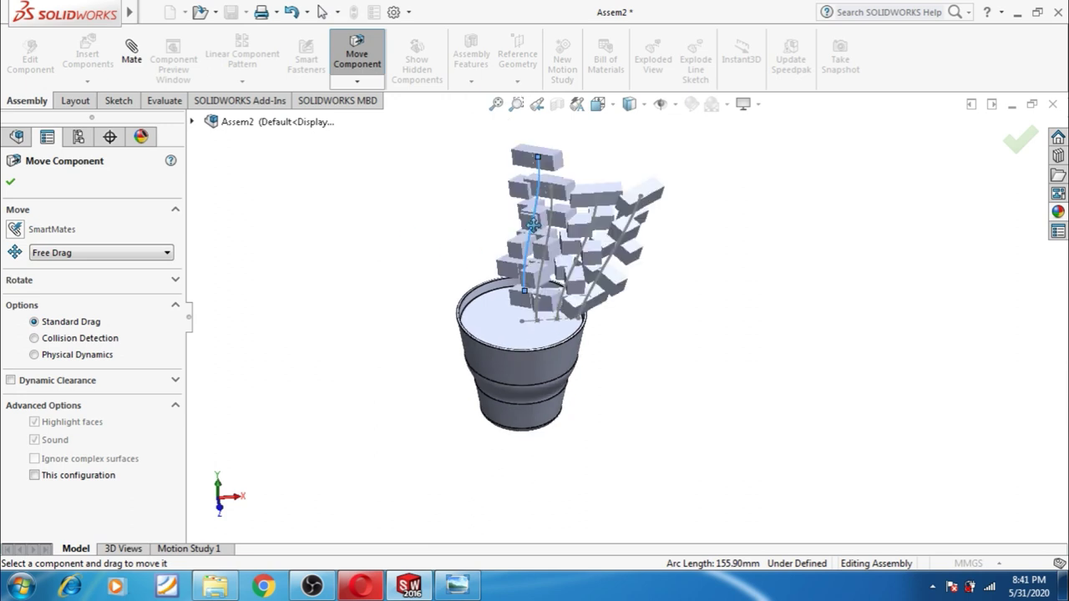
left_click(10, 183)
scroll(559, 253, "down", 2)
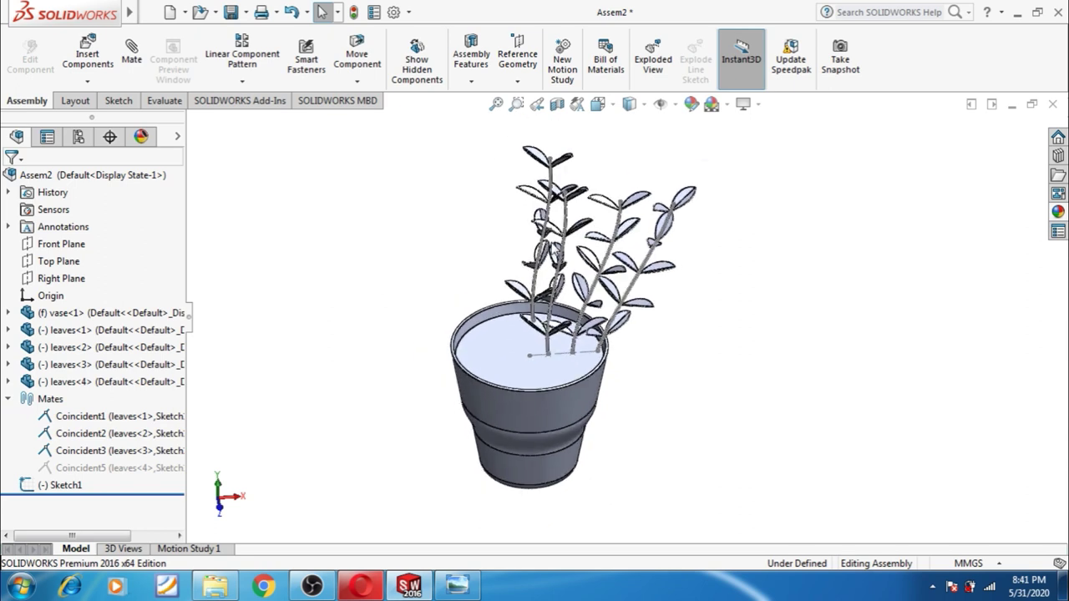
scroll(549, 240, "down", 1)
scroll(549, 239, "down", 2)
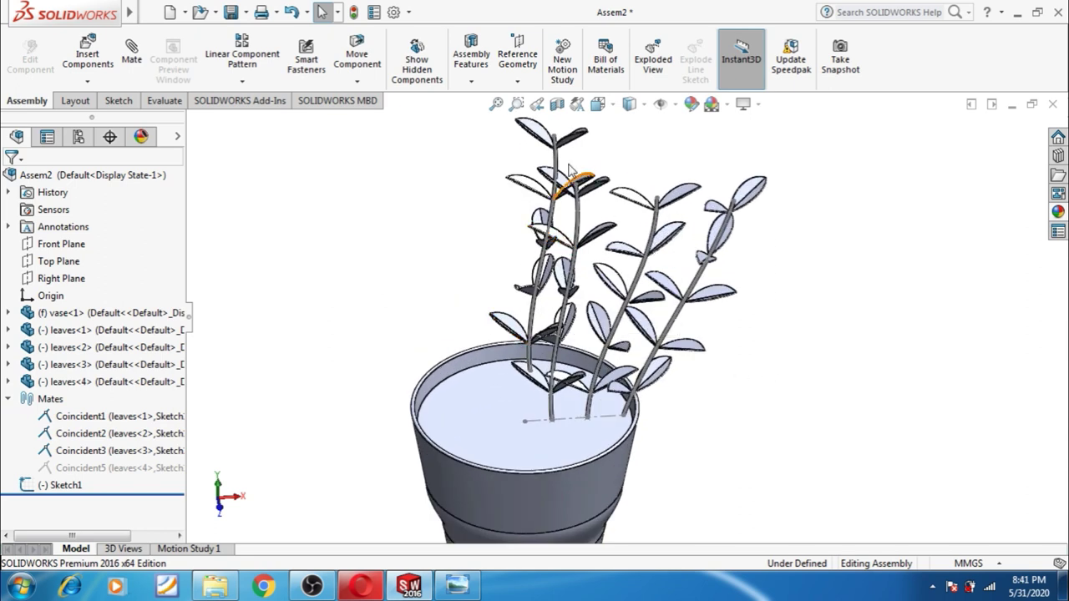
- Show temporary axes to reveal the vase's central axis
left_click(242, 81)
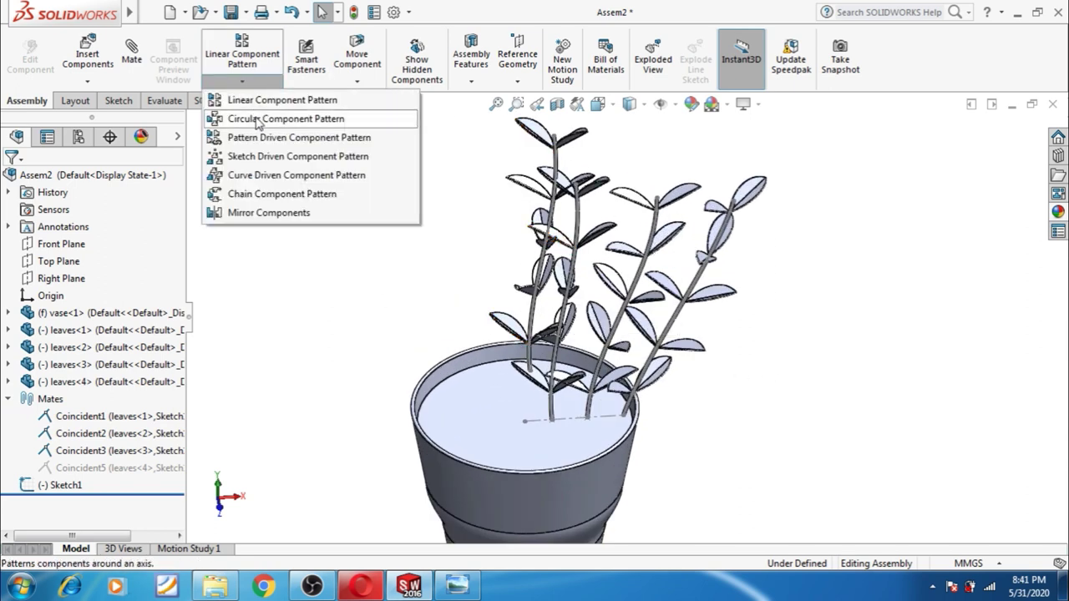
left_click(675, 105)
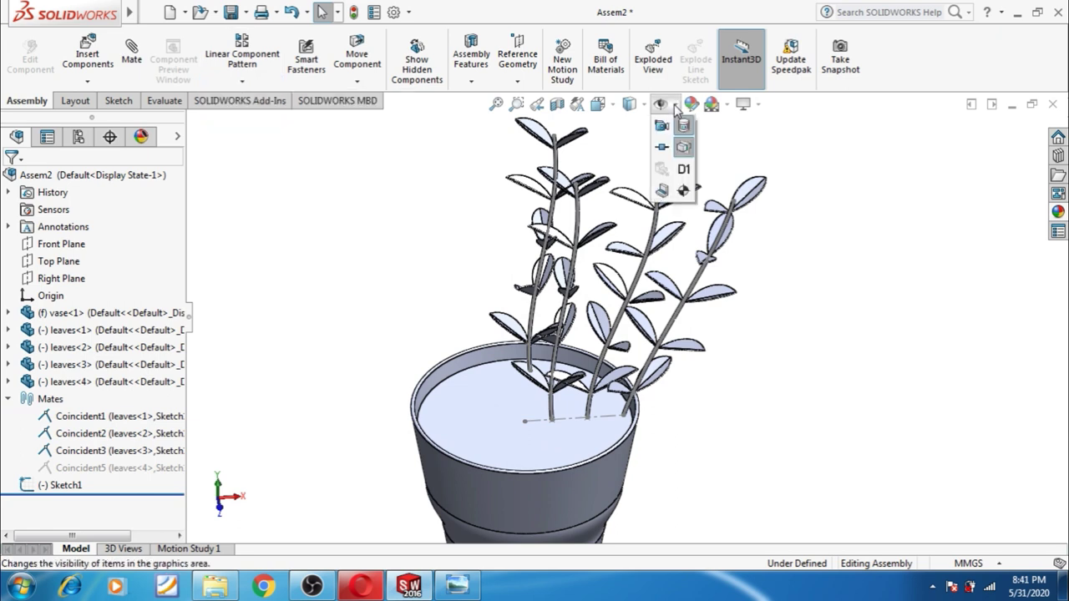
left_click(683, 150)
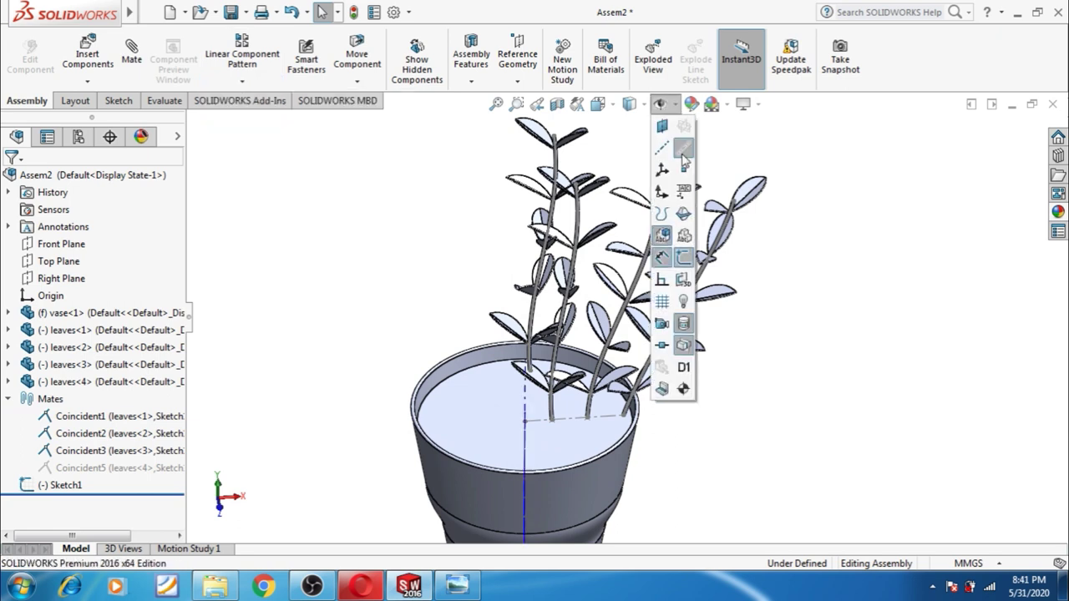
left_click(241, 81)
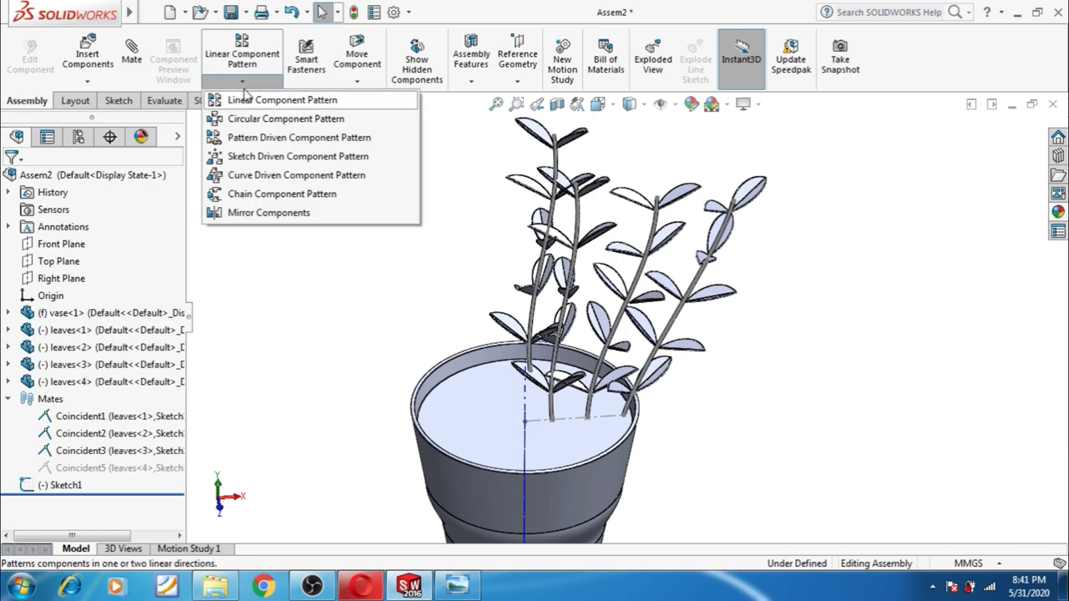
left_click(243, 110)
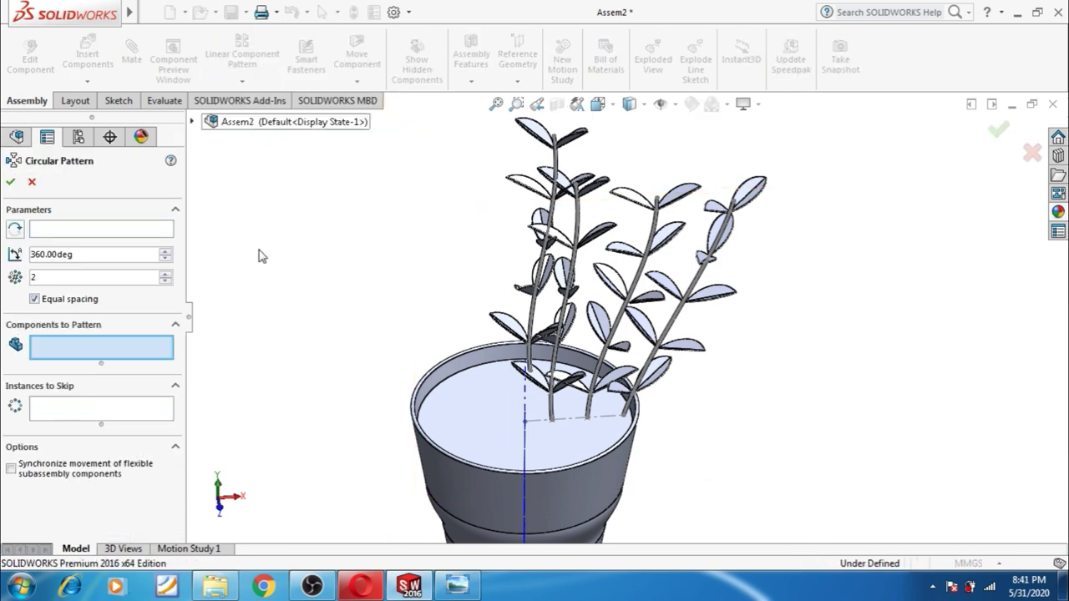
left_click(193, 123)
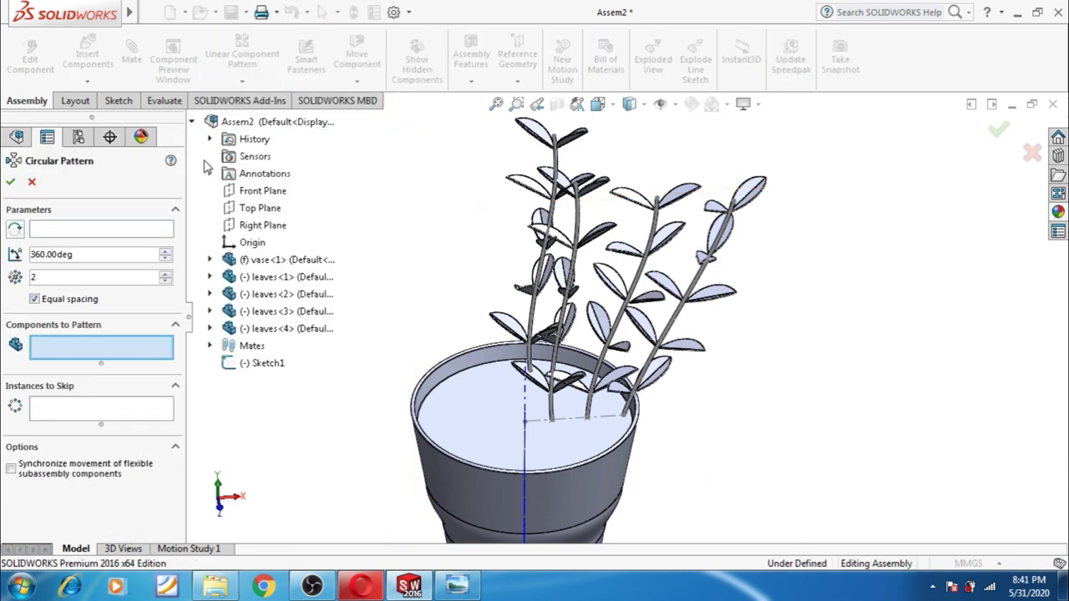
left_click(236, 279)
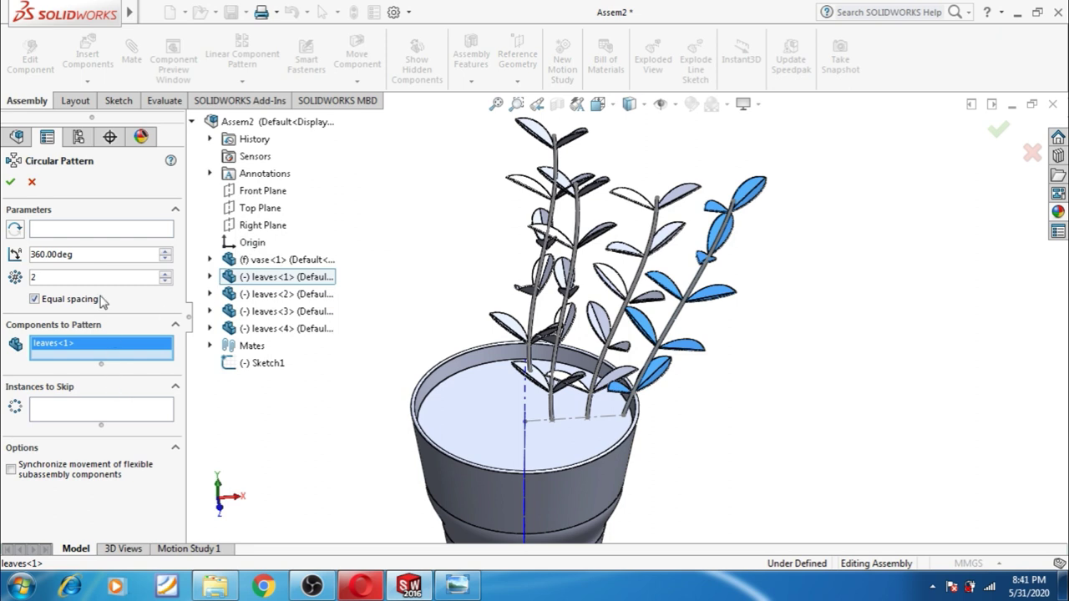
left_click(84, 232)
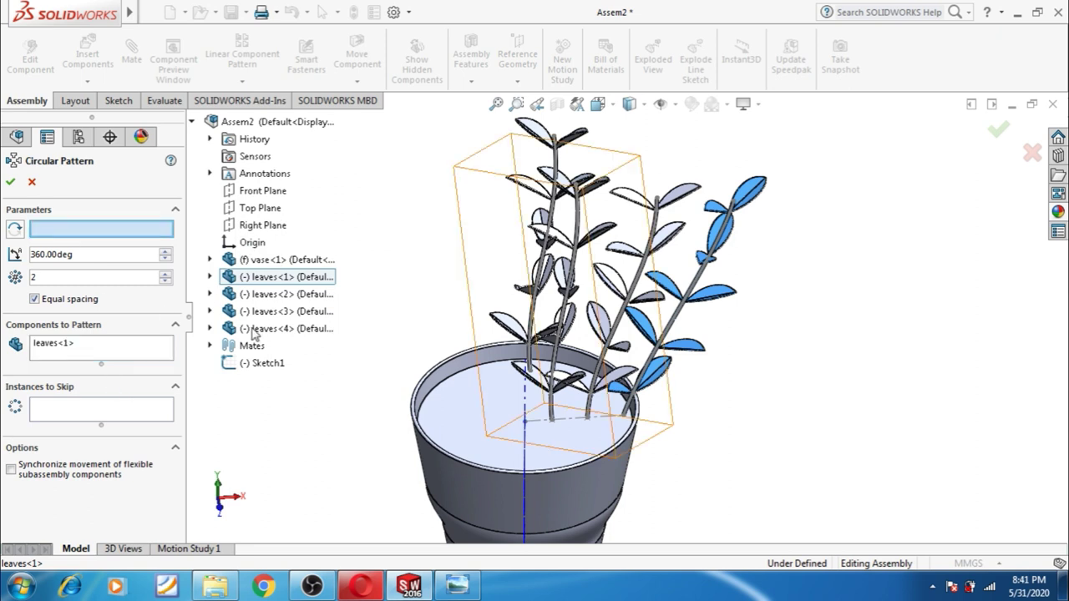
left_click(526, 411)
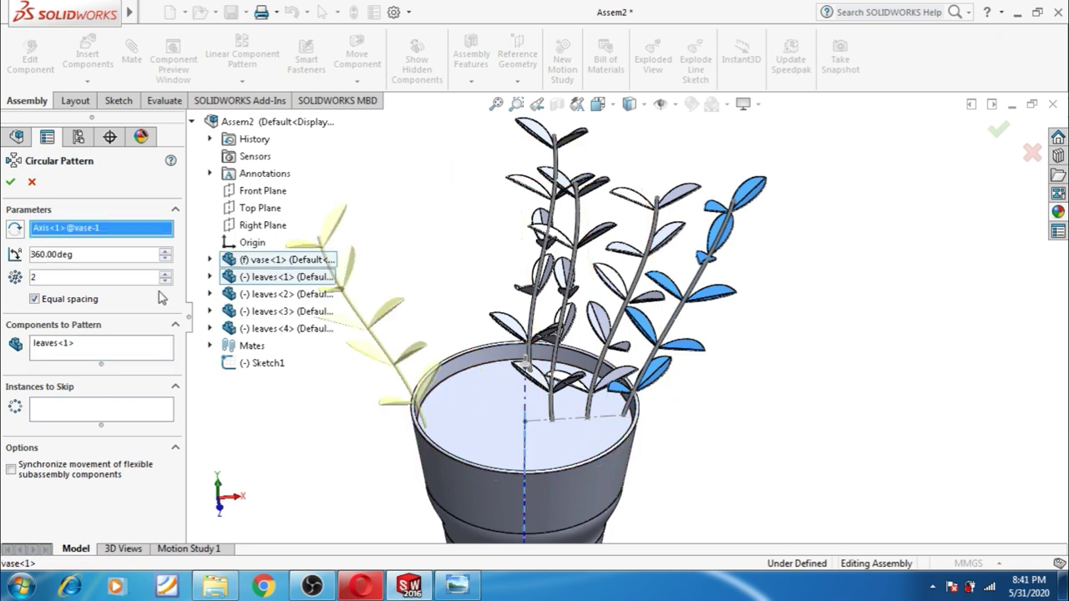
left_click(165, 275)
left_click(164, 276)
left_click(164, 276)
left_click(164, 276)
left_click(164, 276)
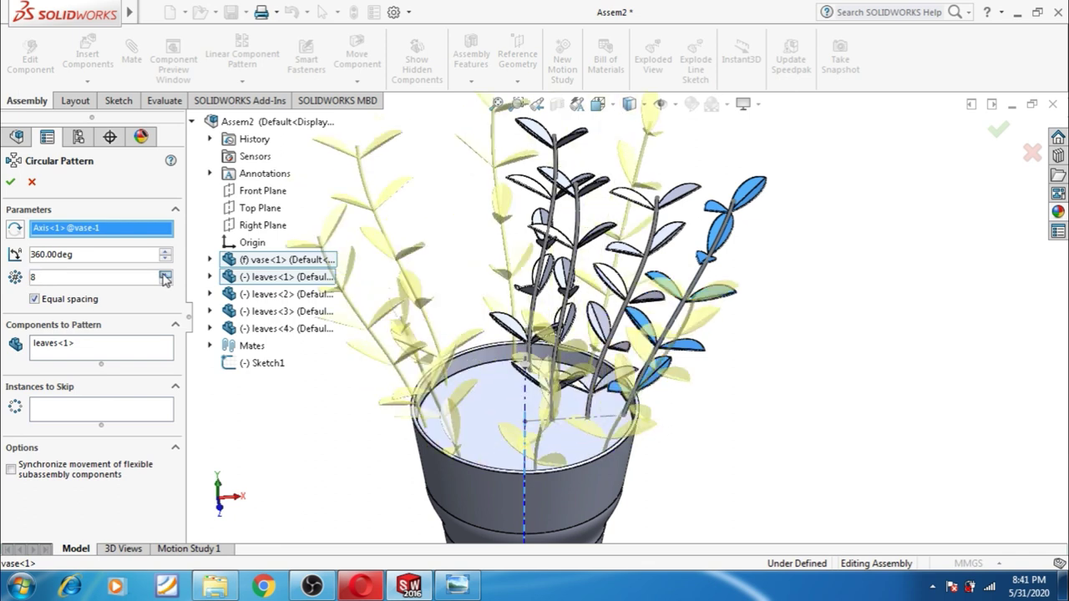
left_click(164, 277)
left_click(164, 277)
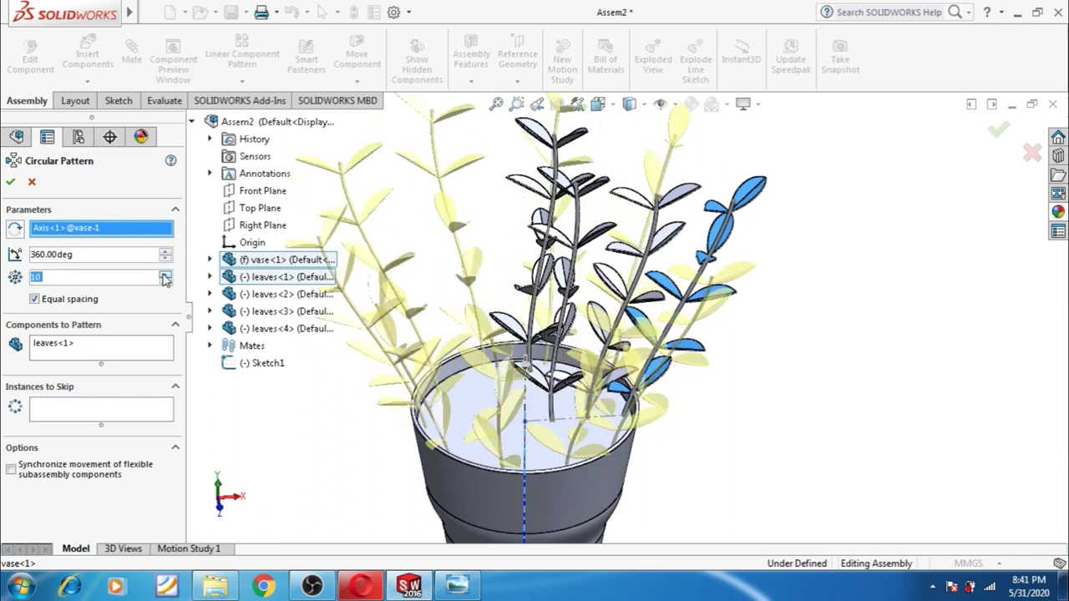
left_click(11, 184)
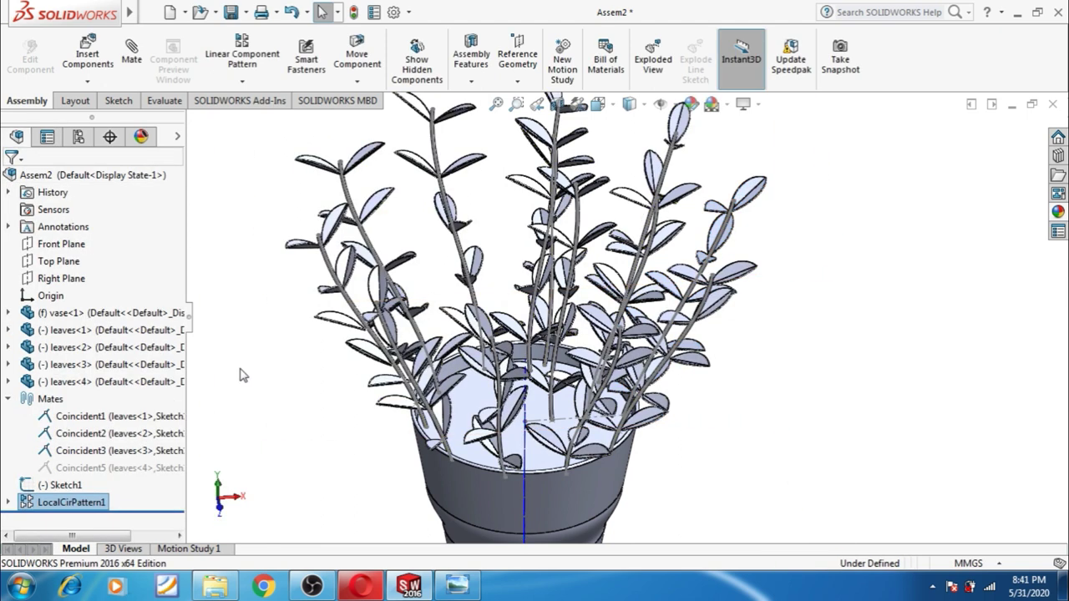
- View the plant from a lower side angle and select the leaves<2> stem
key("ctrl+7")
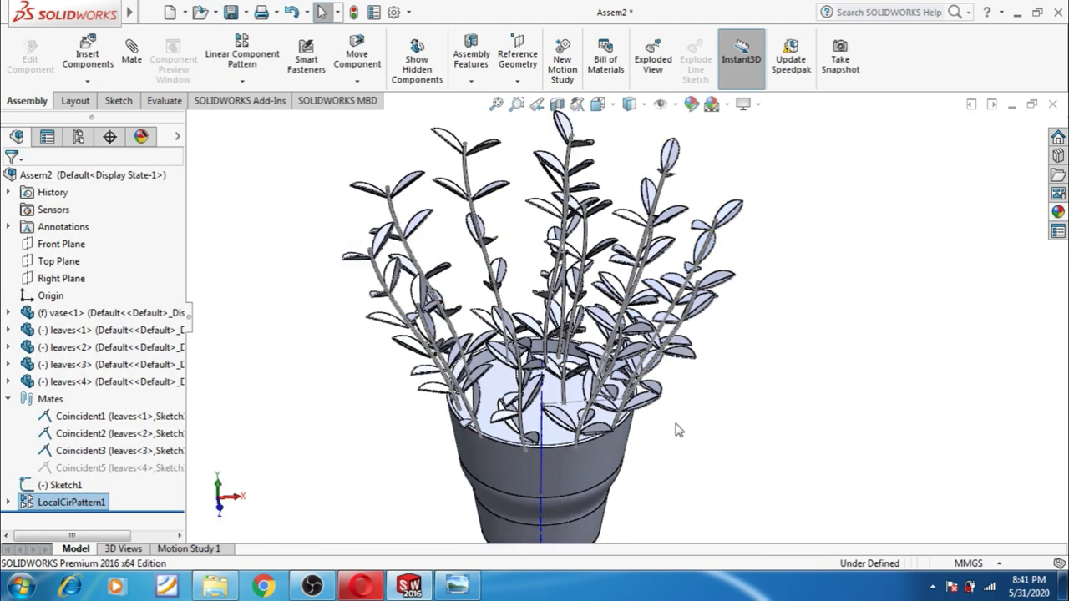
left_click(66, 504)
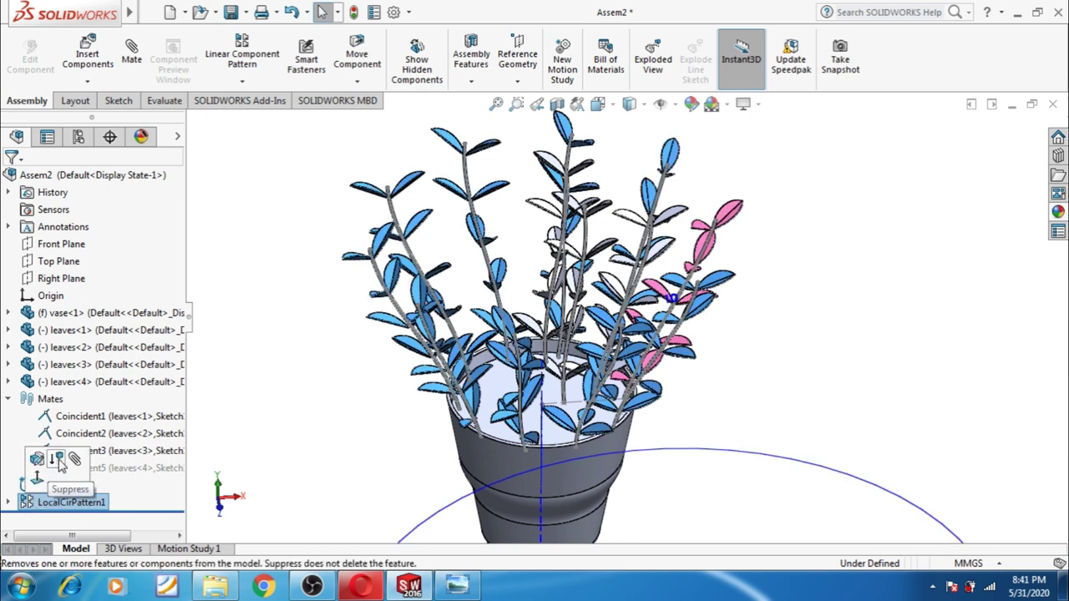
left_click(309, 454)
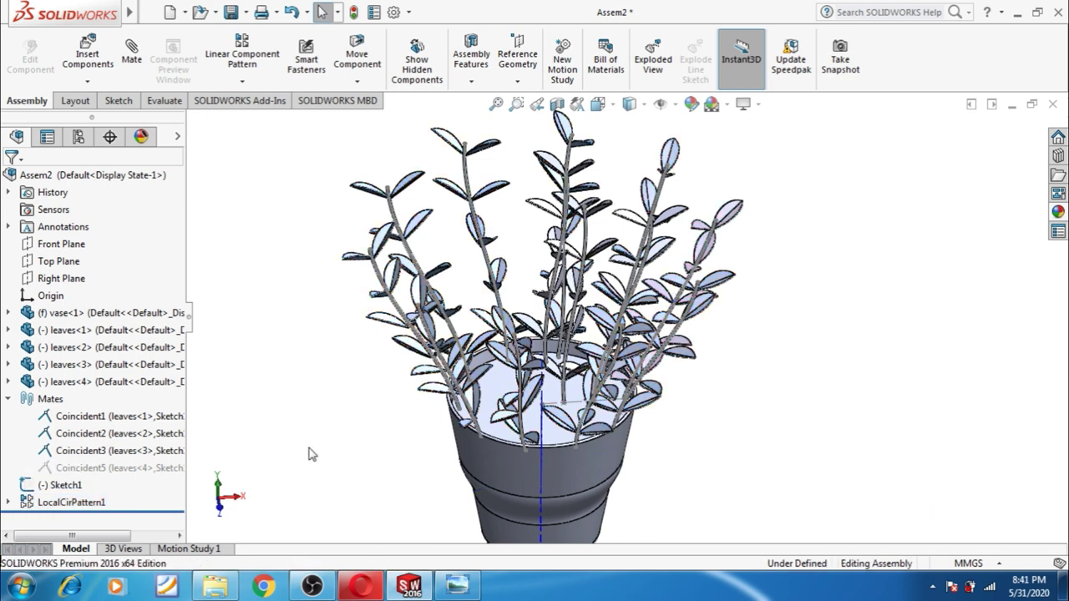
left_click(67, 349)
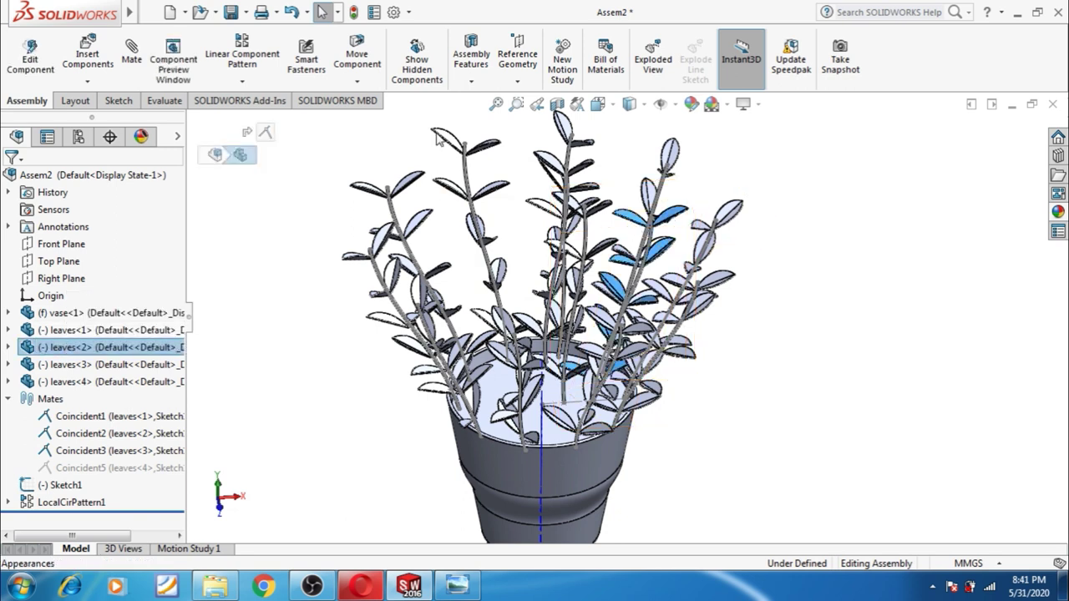
left_click(243, 82)
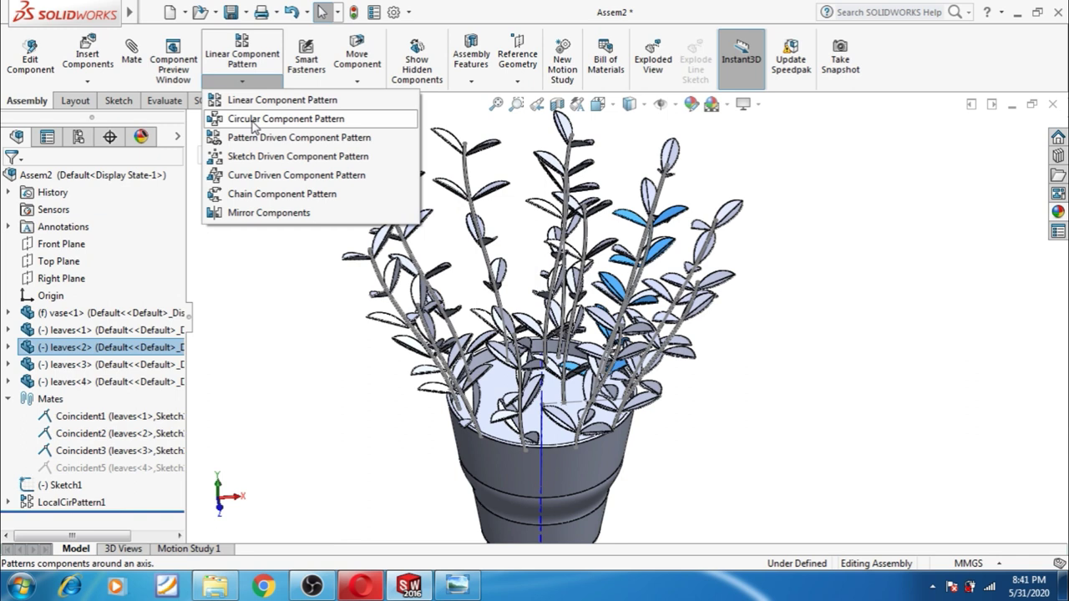
left_click(253, 120)
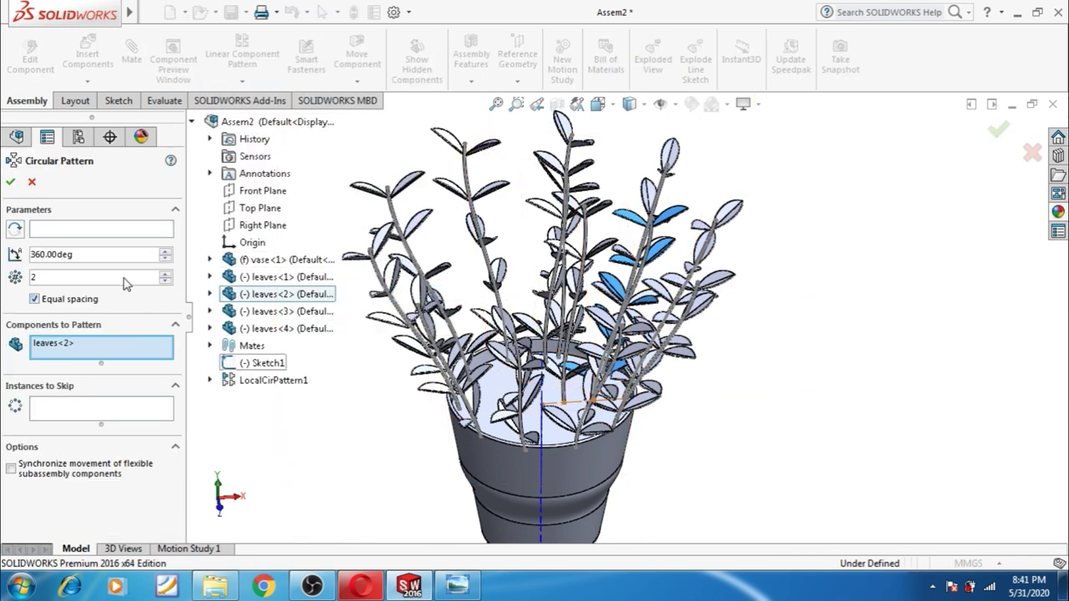
left_click(109, 234)
key("z")
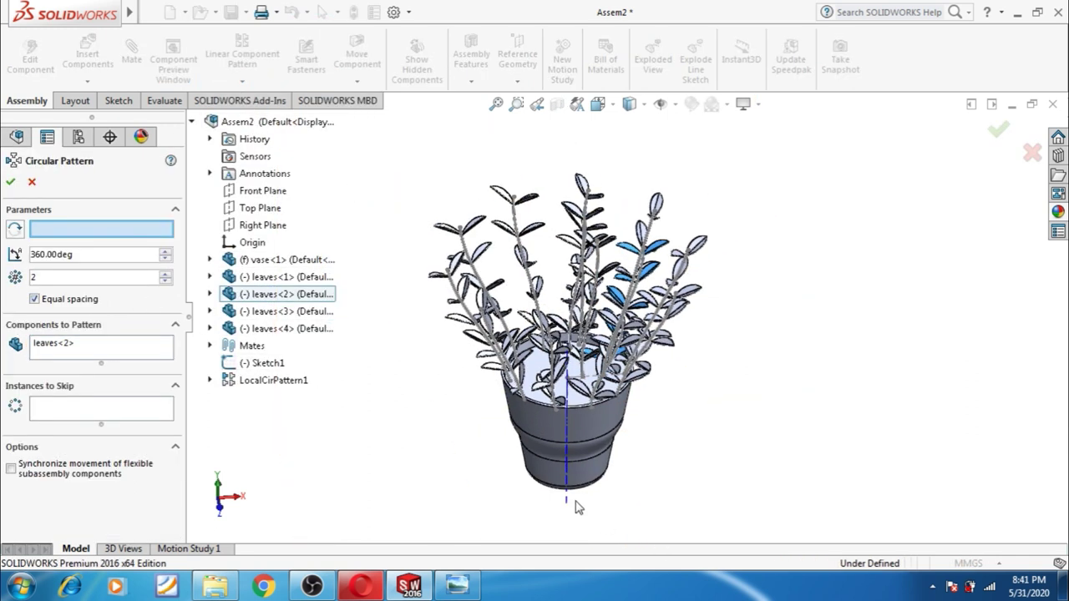
left_click(567, 500)
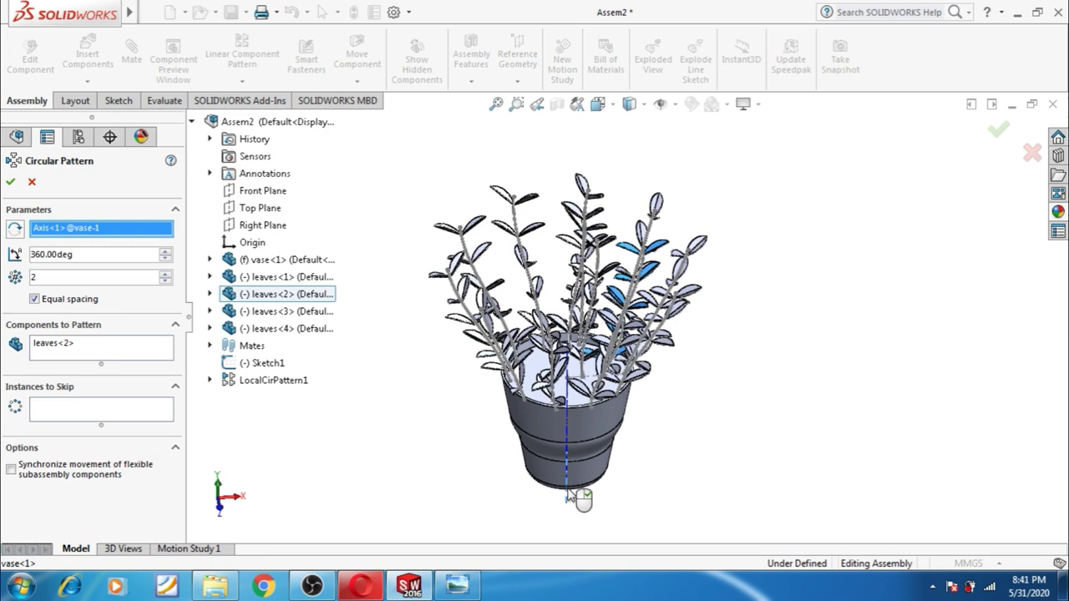
left_click(165, 274)
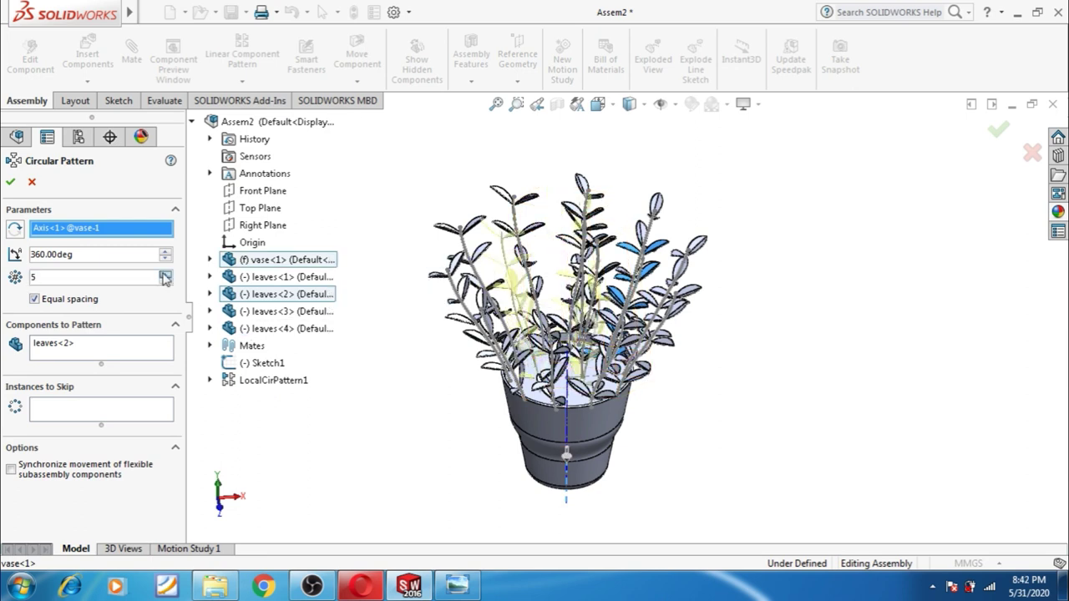
left_click(164, 274)
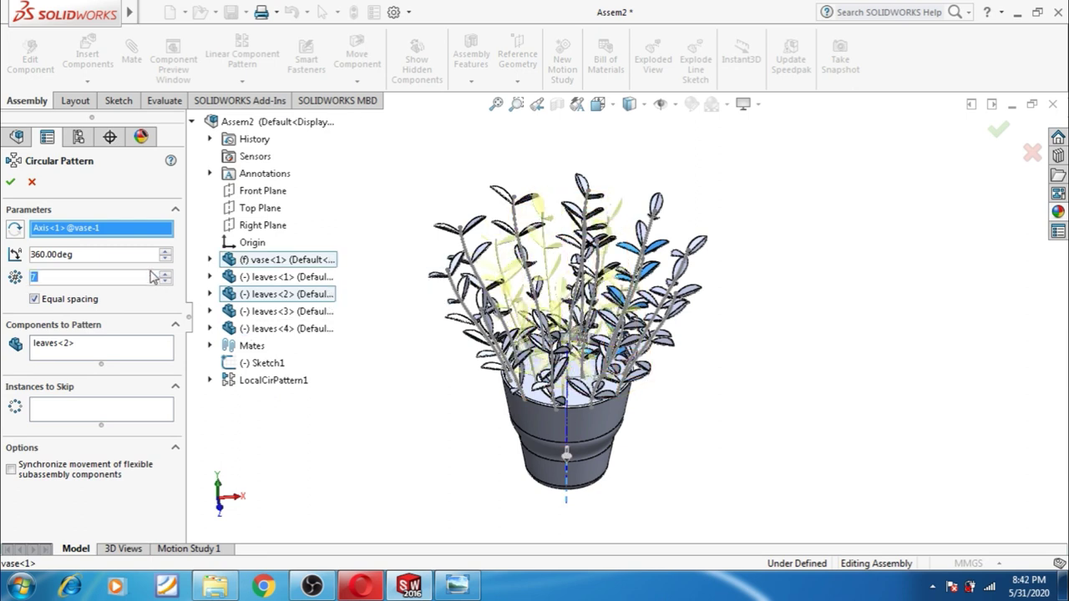
left_click(11, 184)
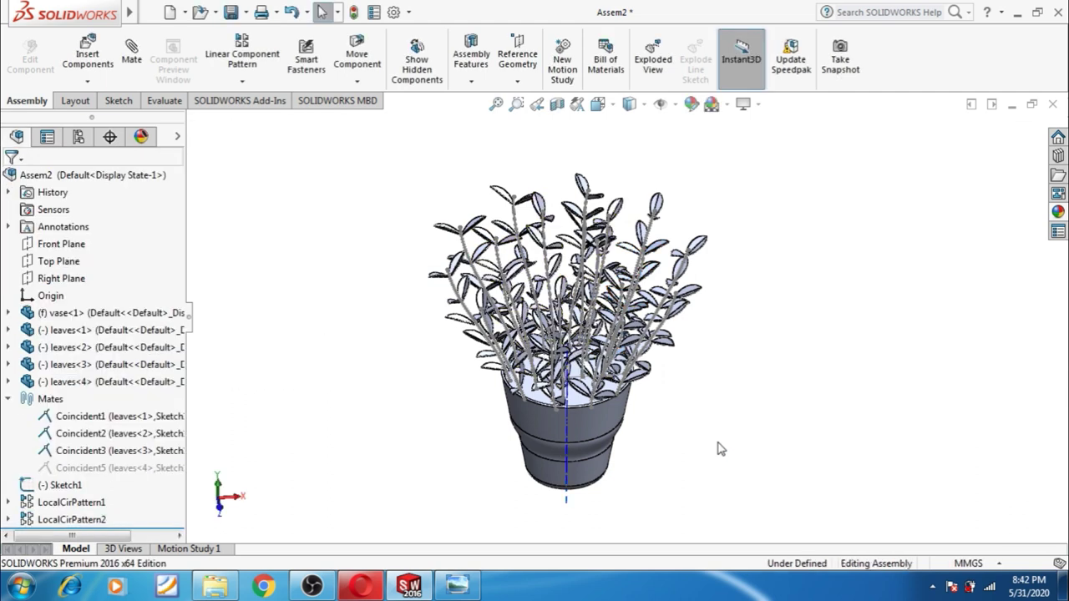
- Add a circular component pattern of leaves<3> around the vase axis with more instances
left_click(84, 365)
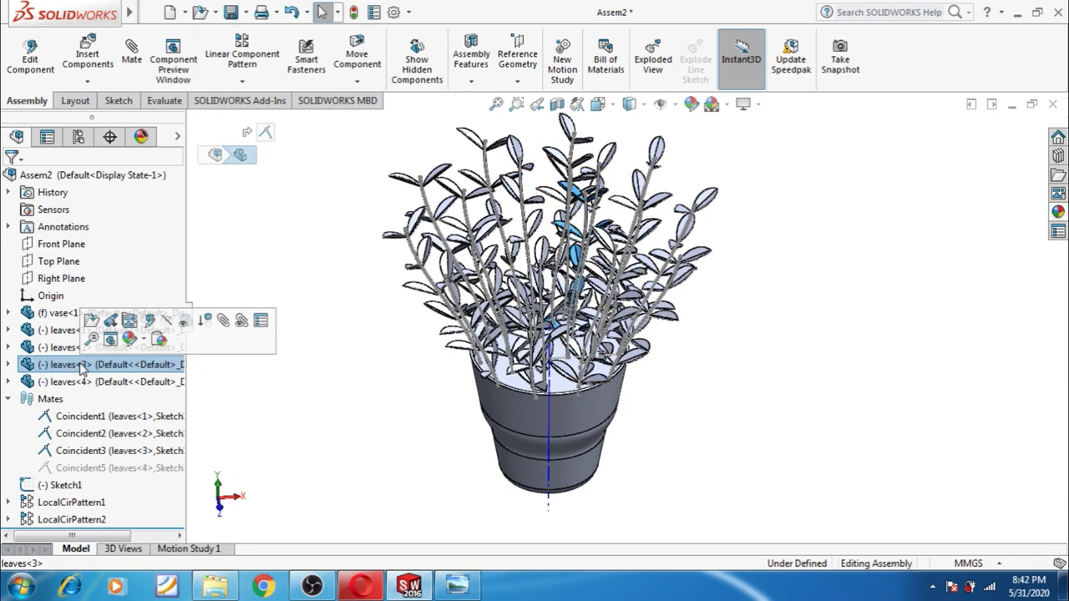
left_click(242, 82)
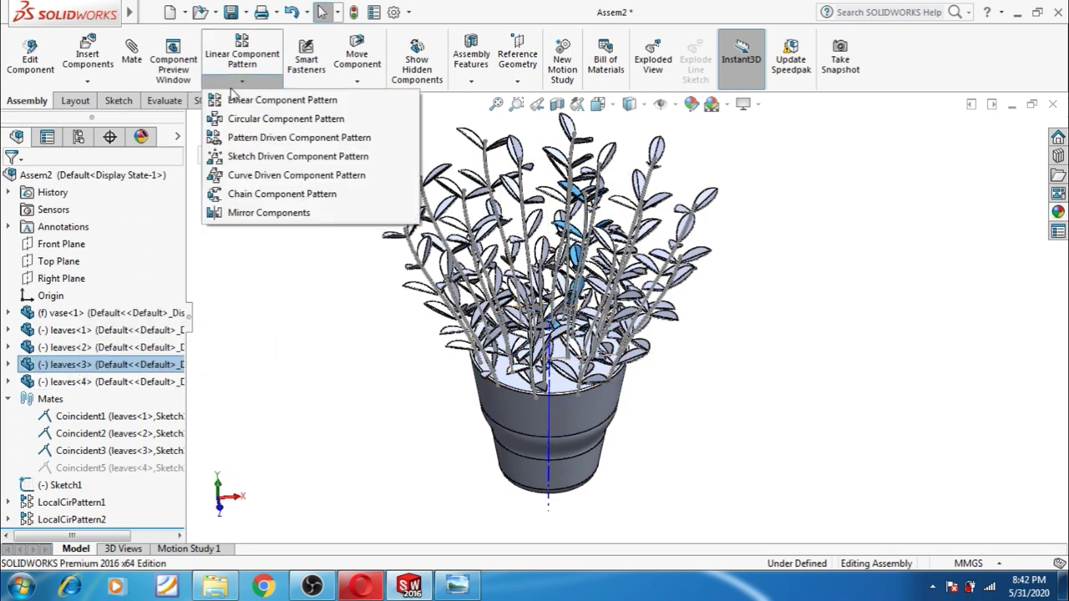
left_click(242, 121)
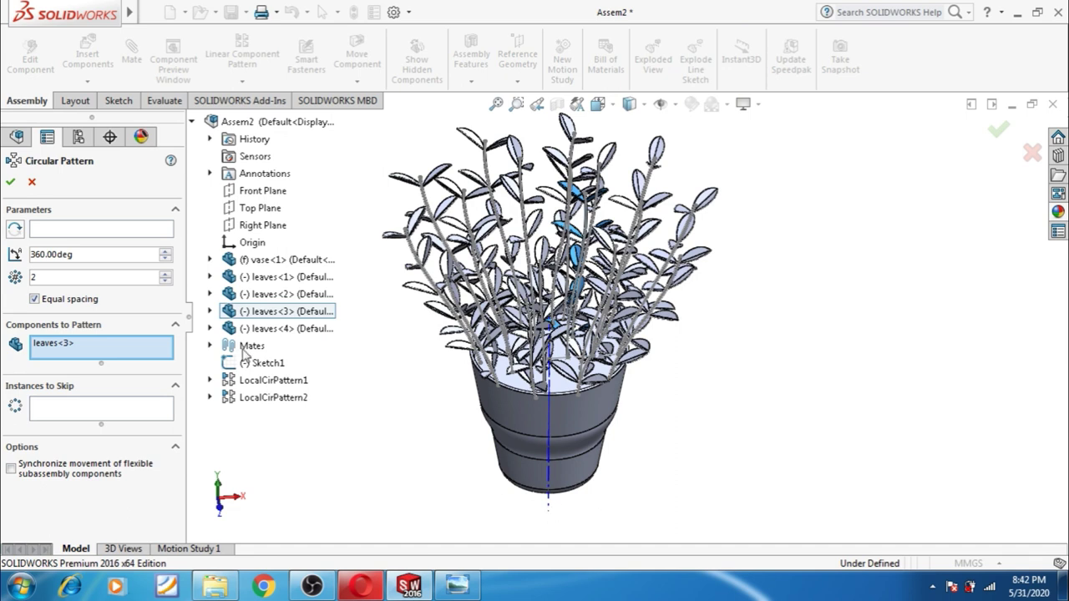
left_click(96, 231)
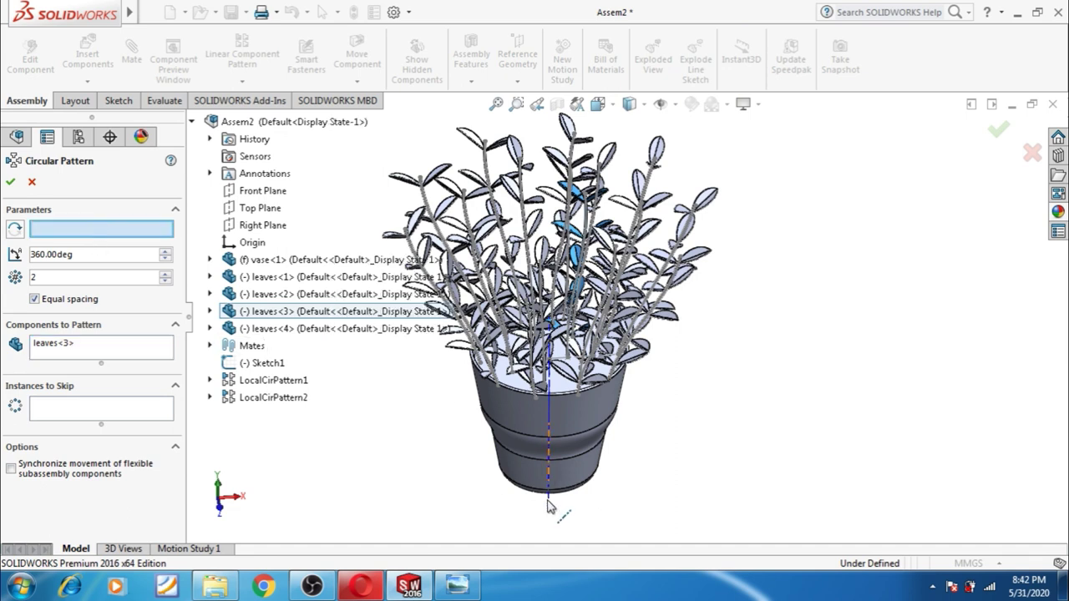
left_click(549, 504)
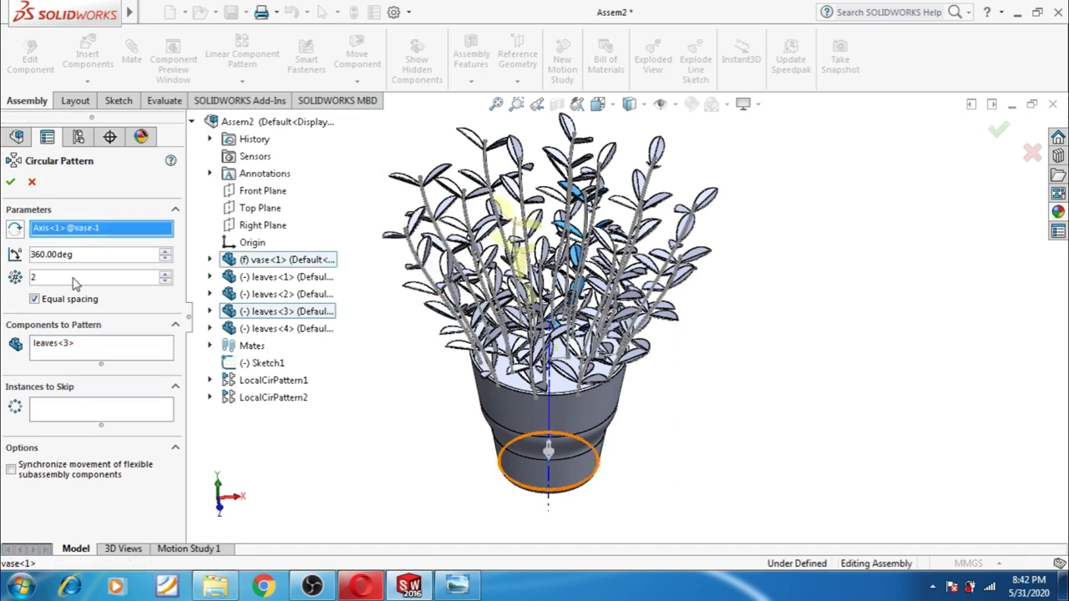
left_click(164, 276)
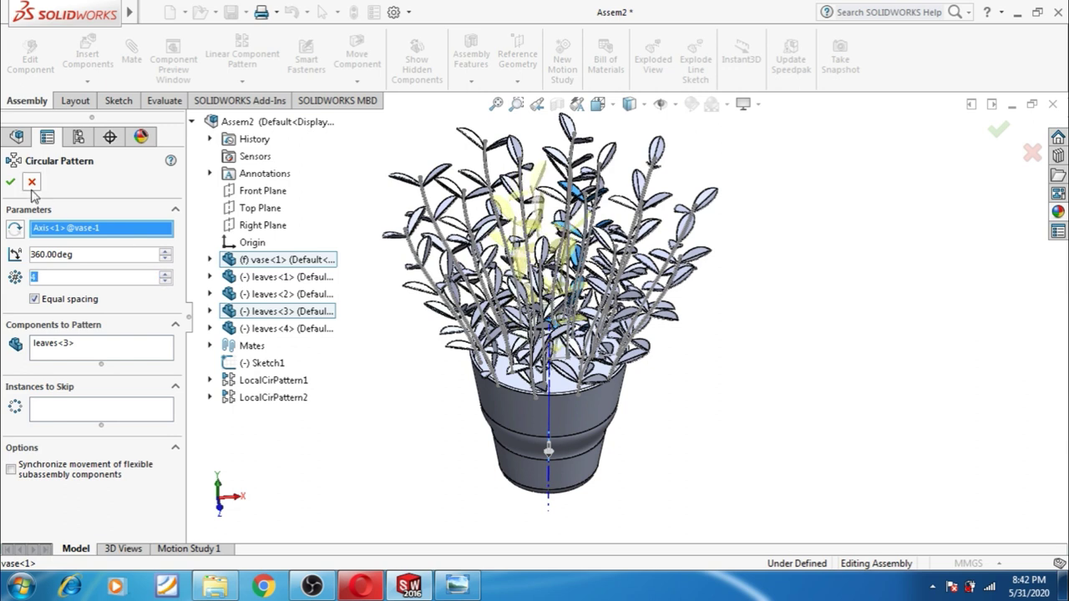
left_click(10, 182)
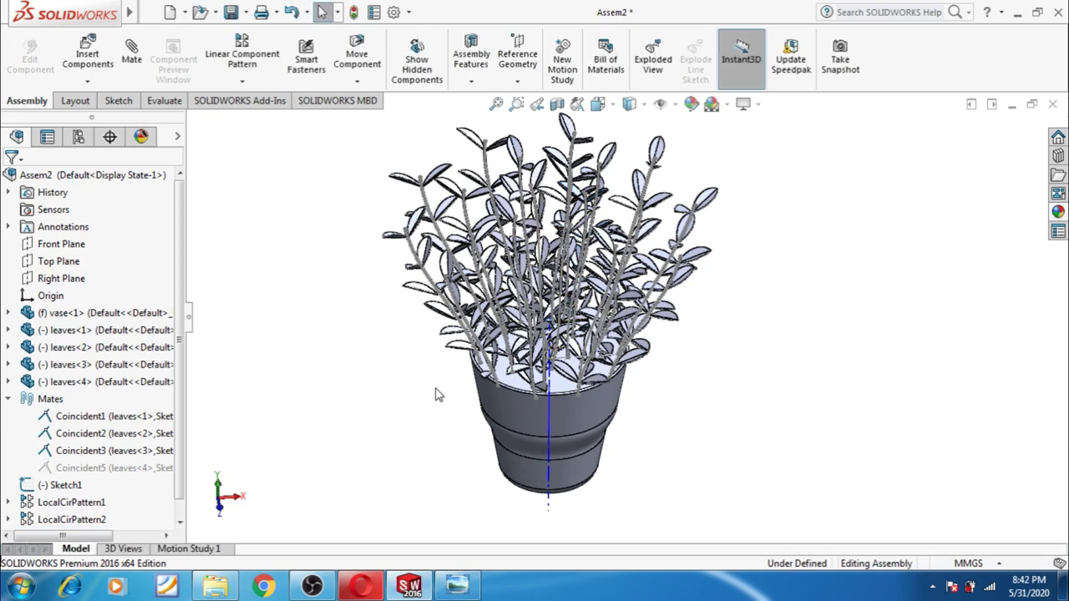
middle_click_drag(390, 383, 408, 381)
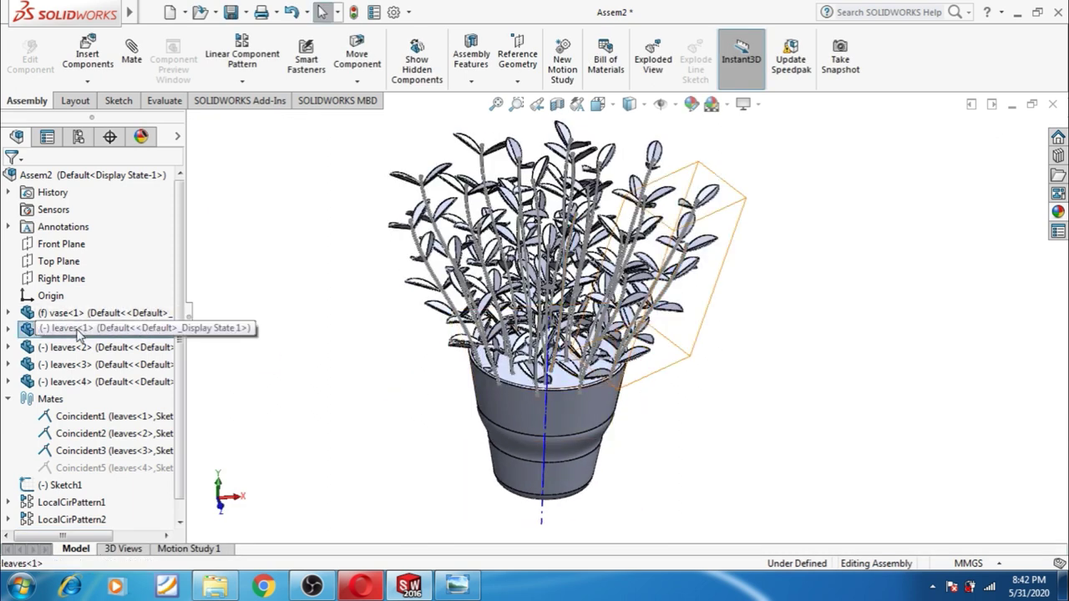
left_click(34, 331)
left_click(9, 331)
scroll(72, 306, "down", 2)
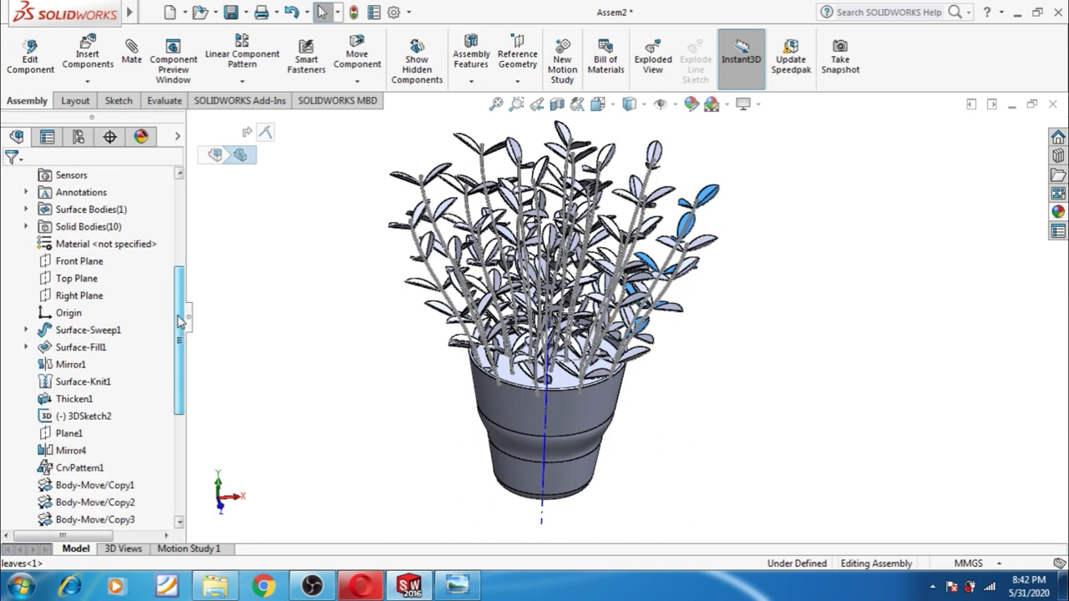
scroll(72, 306, "down", 1)
left_click(28, 295)
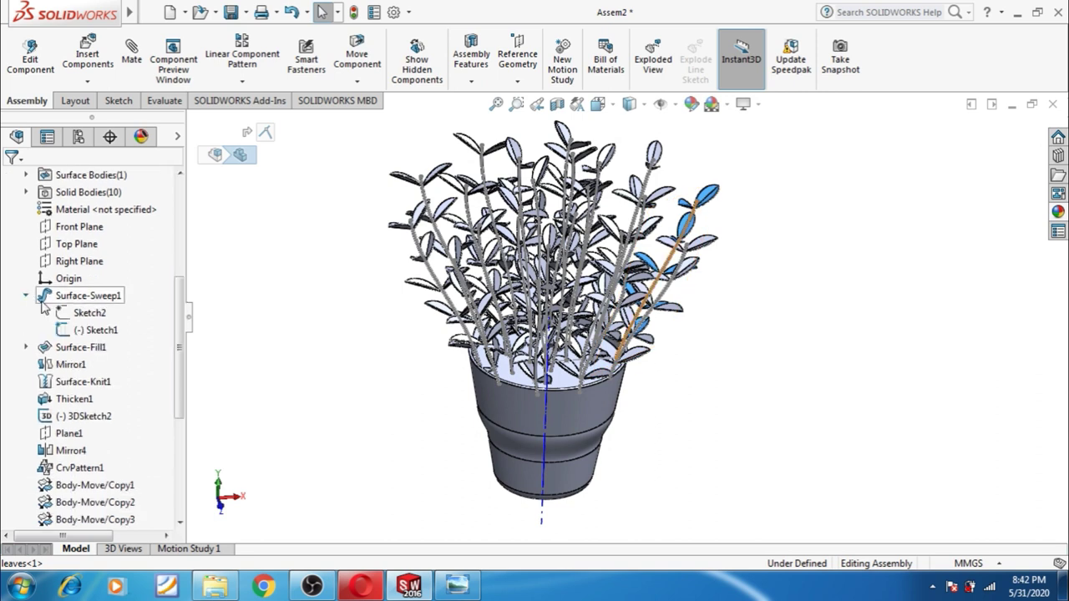
left_click(80, 332)
left_click(90, 311)
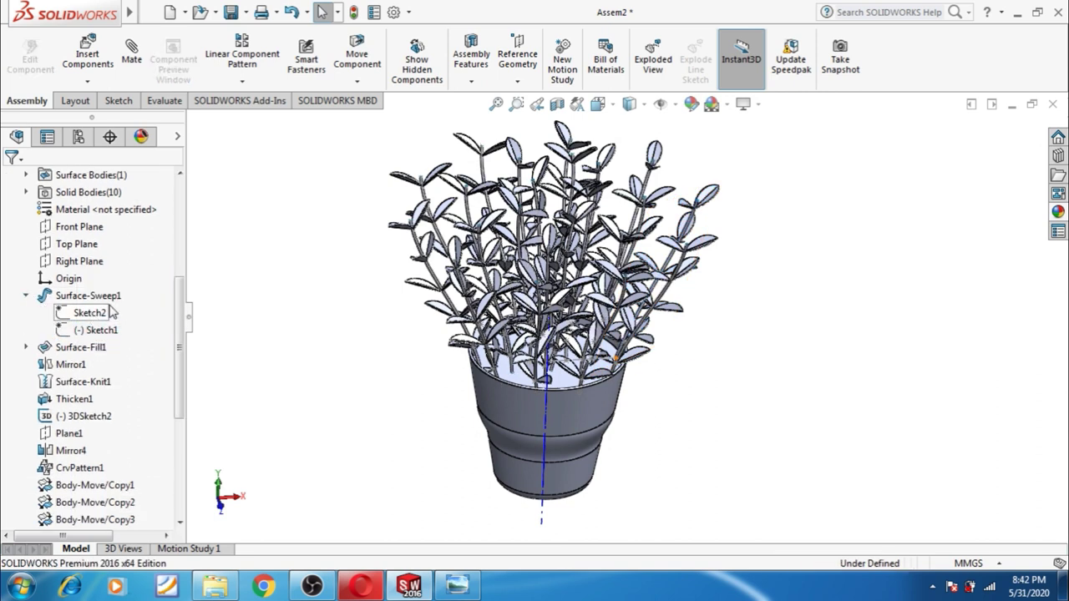
left_click(27, 296)
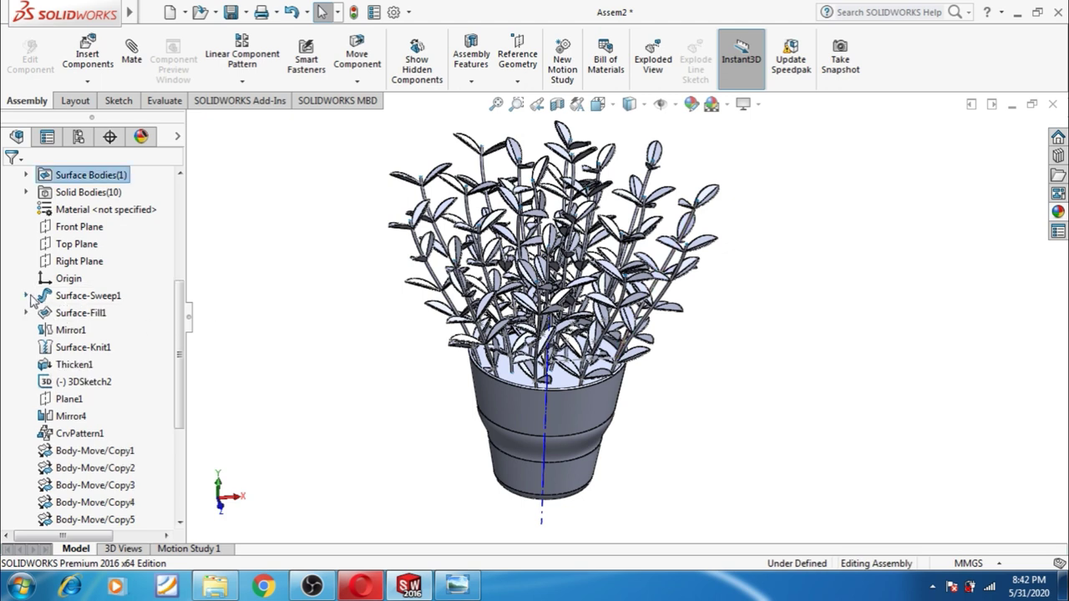
left_click_drag(179, 348, 179, 376)
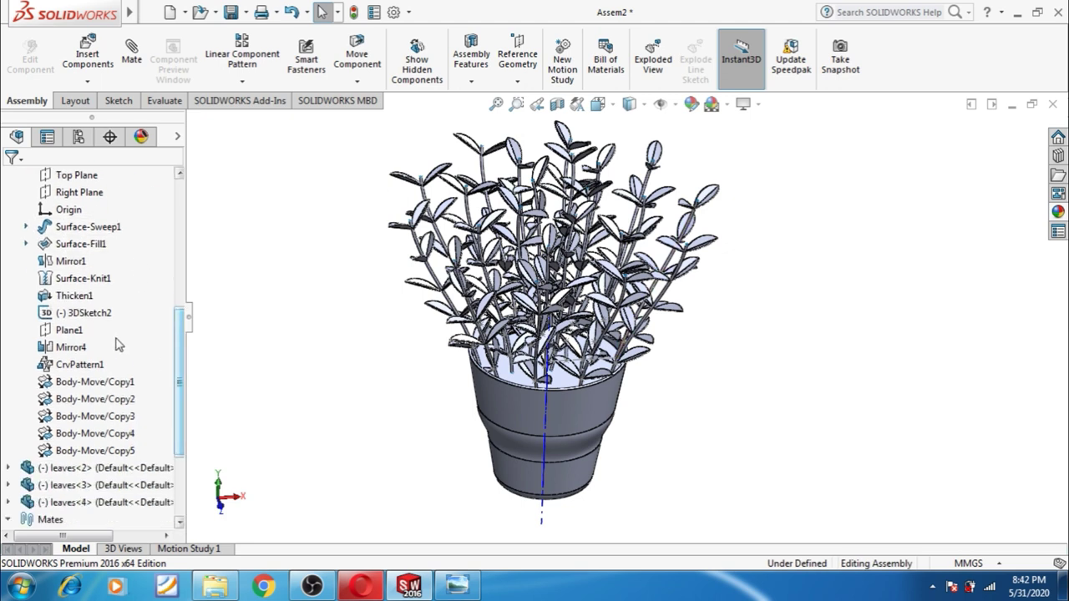
left_click(73, 316)
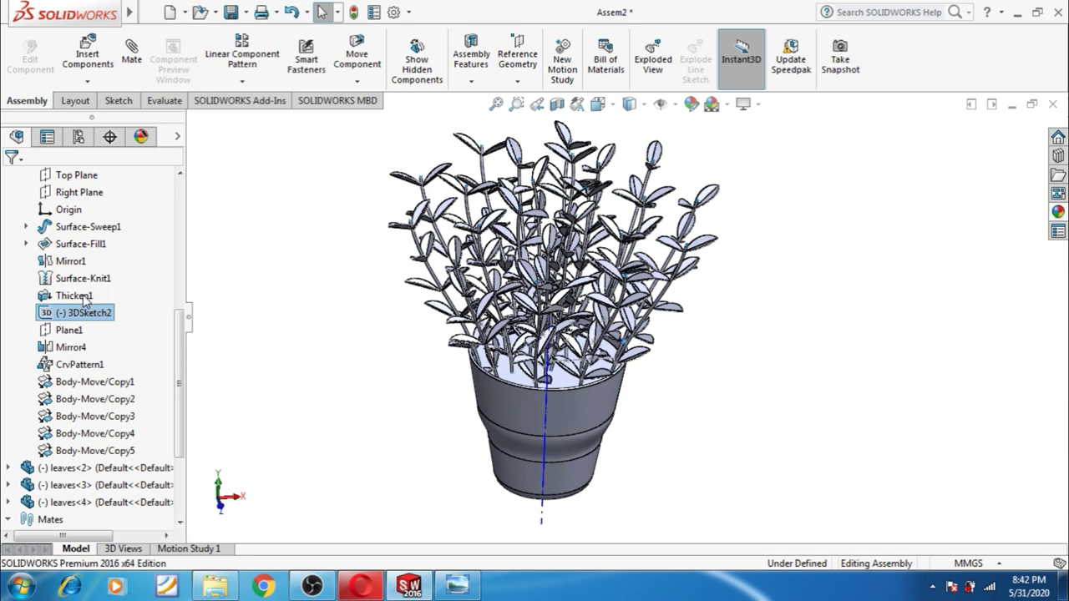
left_click(302, 375)
scroll(631, 385, "down", 5)
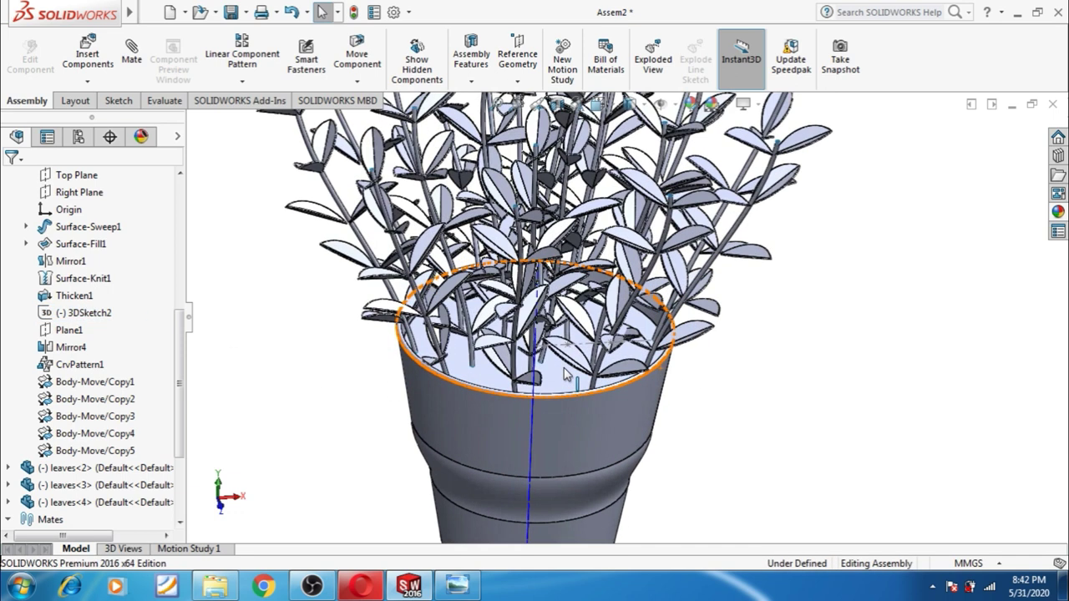
left_click(607, 329)
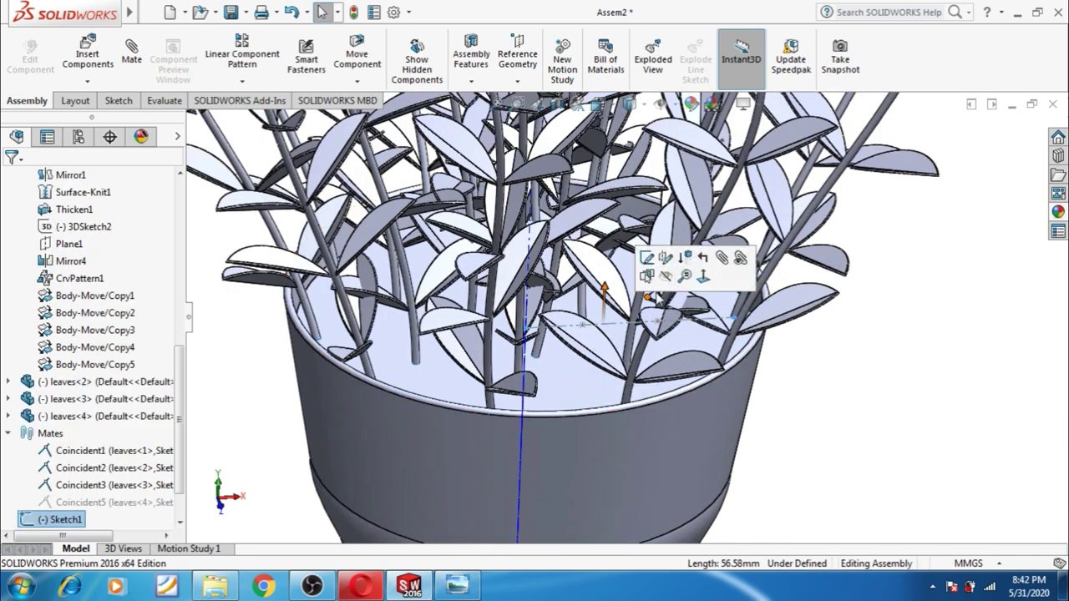
scroll(773, 411, "up", 3)
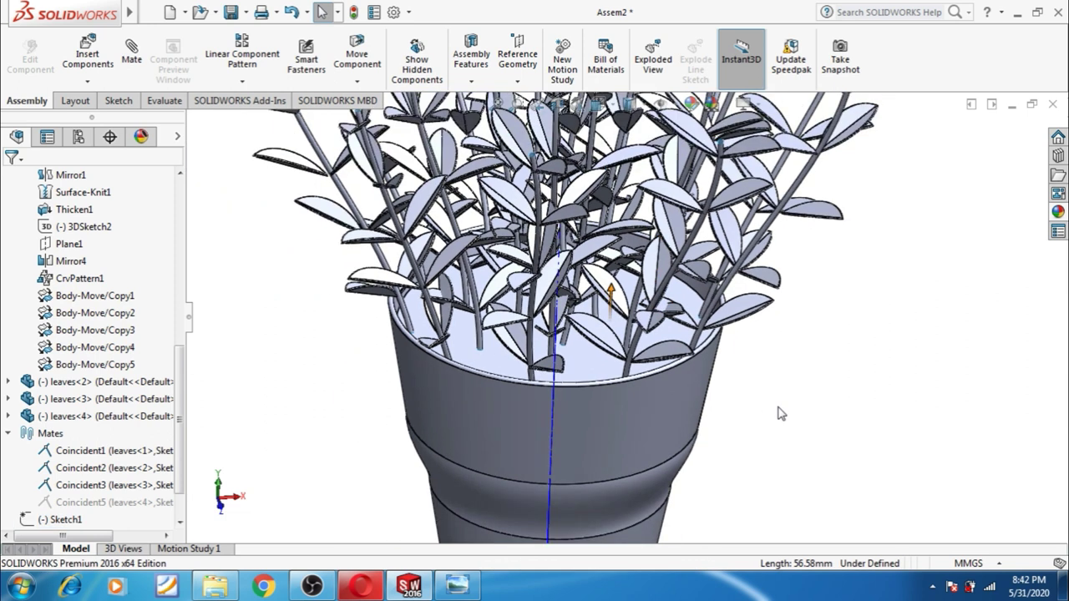
scroll(767, 281, "up", 3)
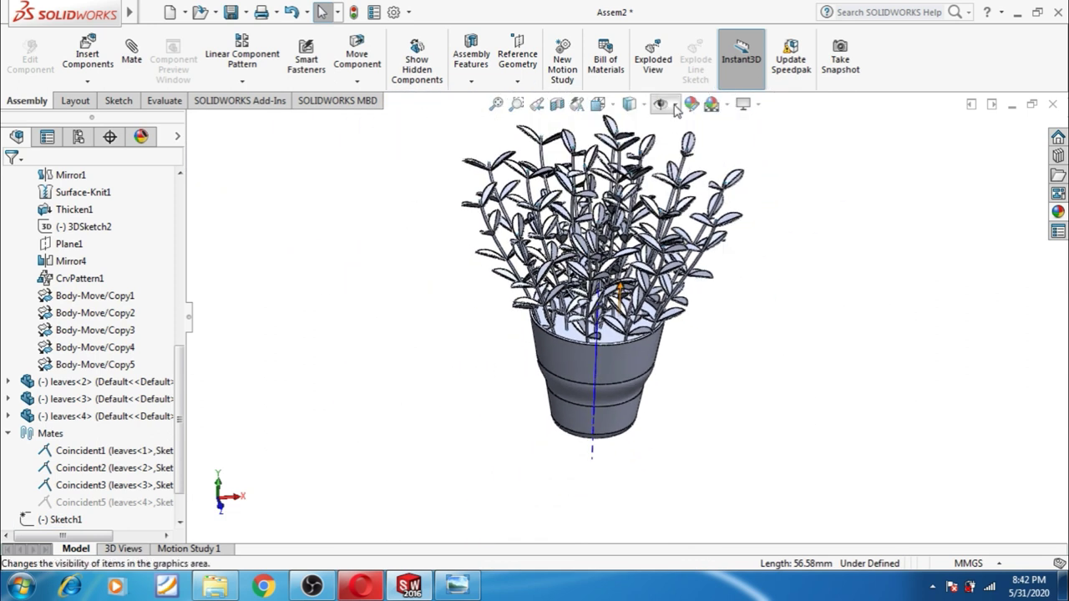
left_click(674, 104)
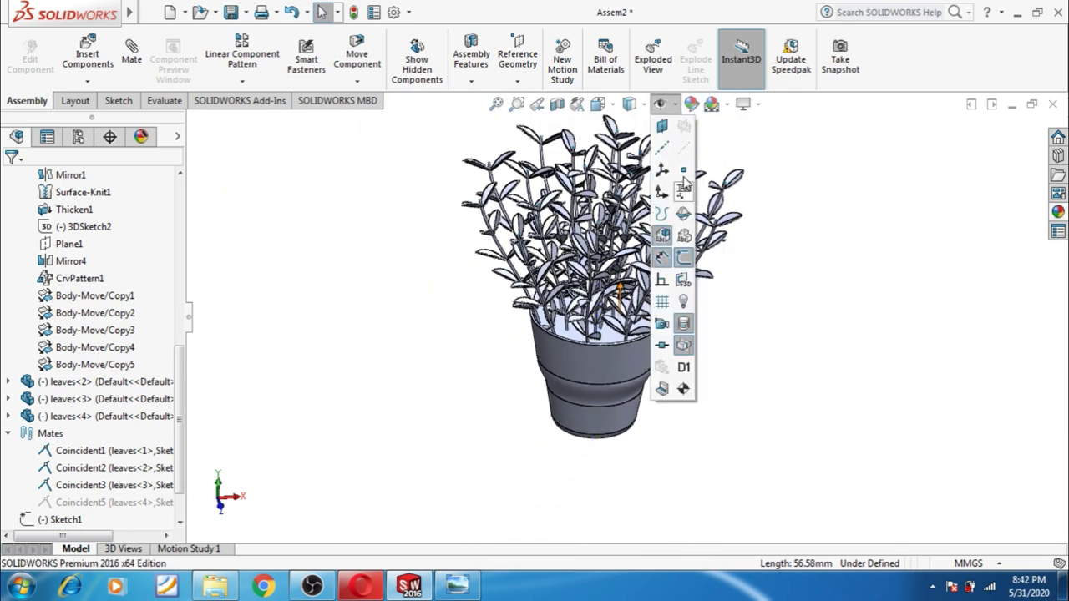
scroll(678, 205, "down", 1)
scroll(639, 229, "down", 1)
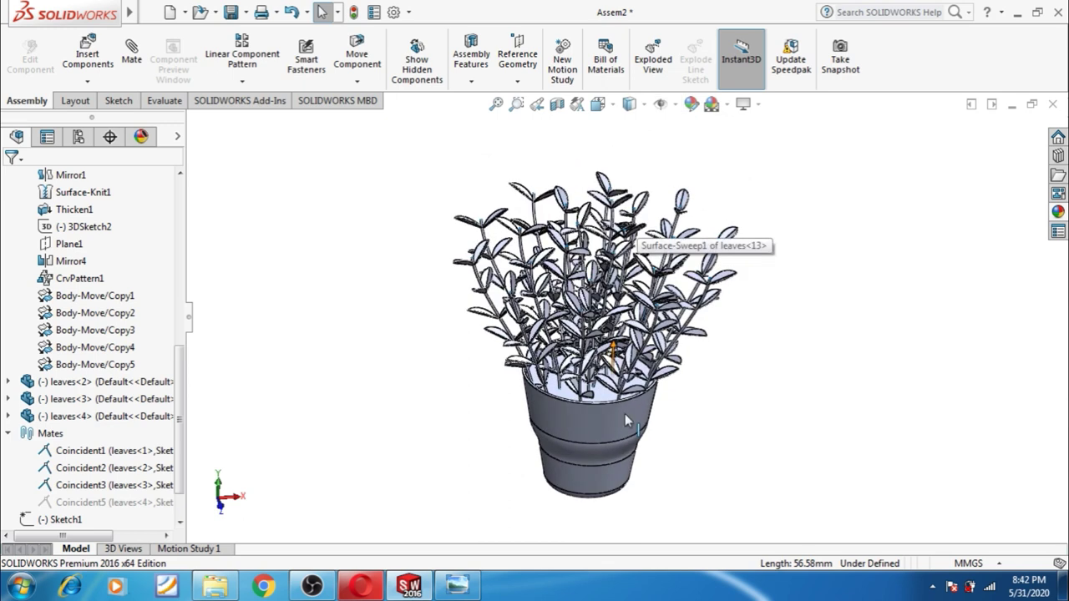
scroll(635, 242, "down", 1)
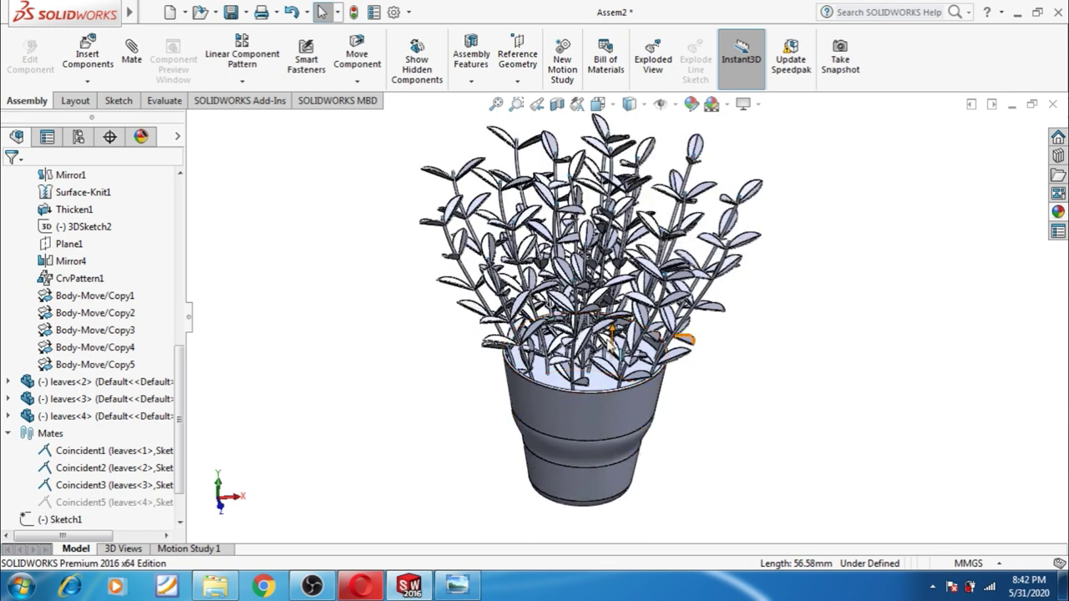
scroll(37, 250, "up", 3)
scroll(33, 263, "up", 3)
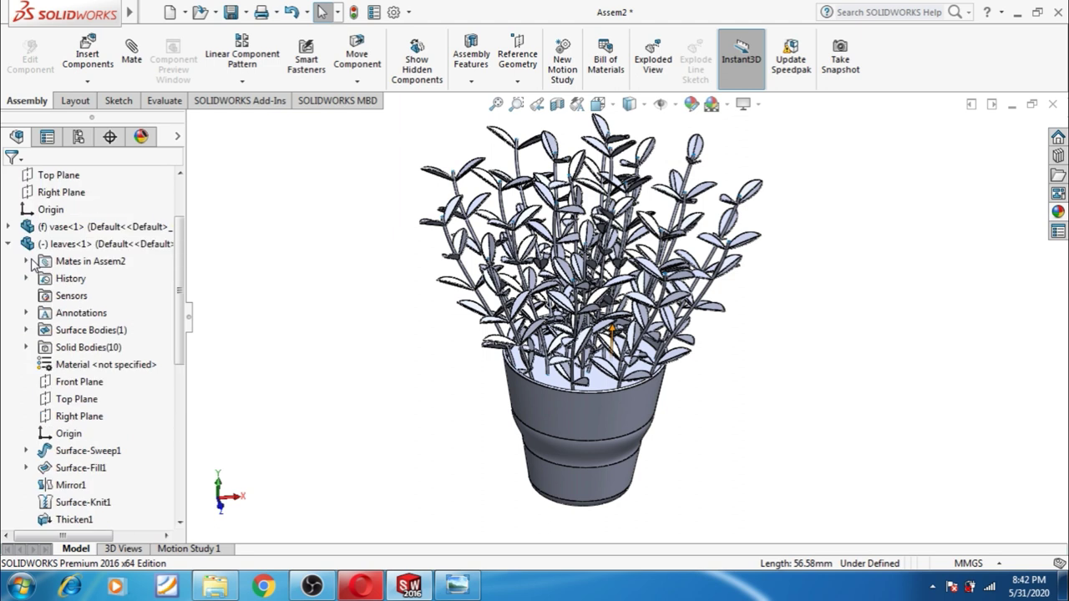